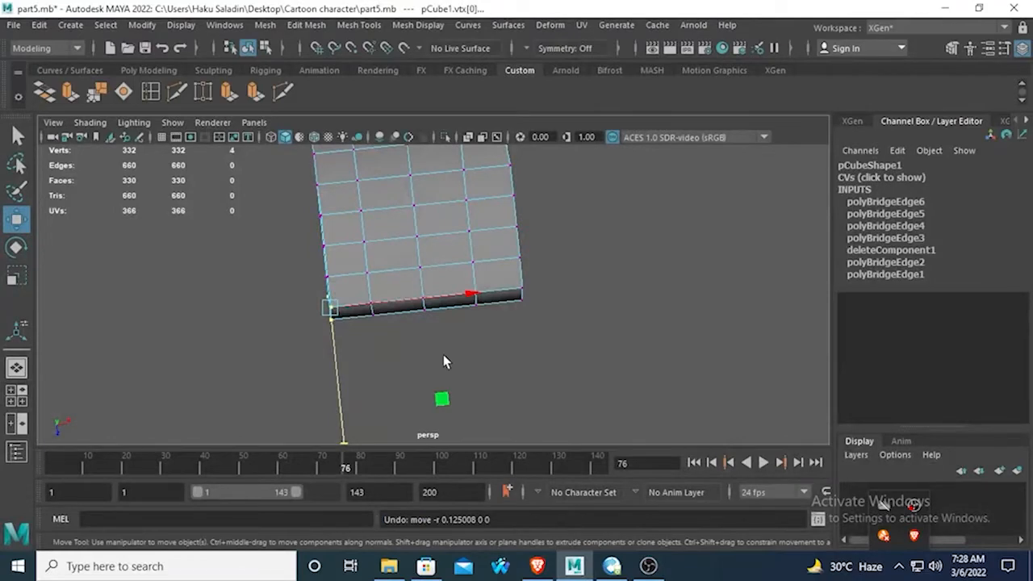
# Examine the boot mesh around the toe and compare its outline with the front reference drawing.
pyautogui.keyDown('alt'); pyautogui.moveTo(448, 342); pyautogui.dragTo(380, 260); pyautogui.keyUp('alt')
pyautogui.keyDown('alt'); pyautogui.moveTo(451, 276); pyautogui.dragTo(442, 416, button='middle'); pyautogui.keyUp('alt')
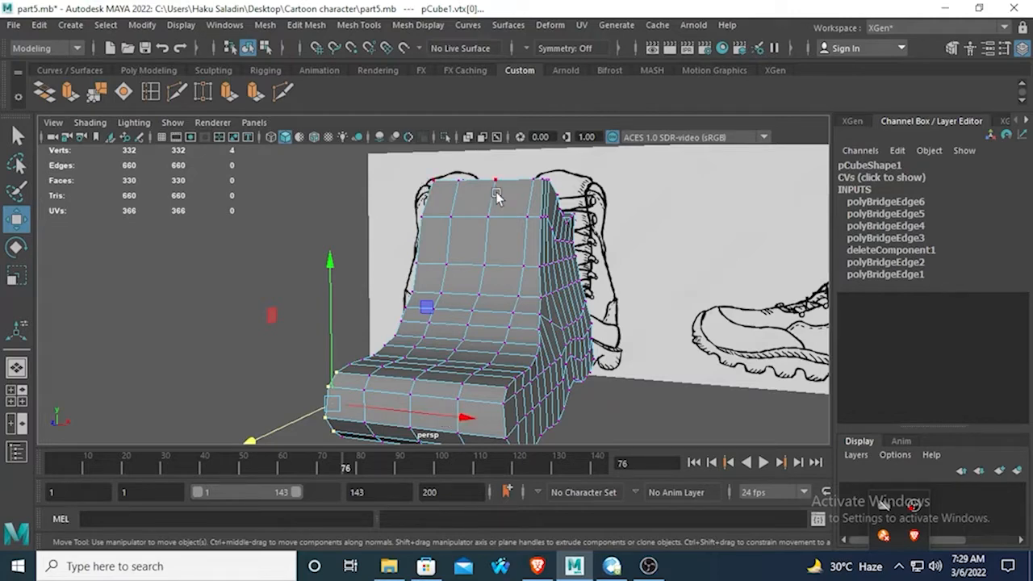
pyautogui.keyDown('alt'); pyautogui.moveTo(545, 311); pyautogui.dragTo(396, 311); pyautogui.keyUp('alt')
pyautogui.keyDown('alt'); pyautogui.moveTo(353, 361); pyautogui.dragTo(502, 323); pyautogui.keyUp('alt')
pyautogui.press('space')
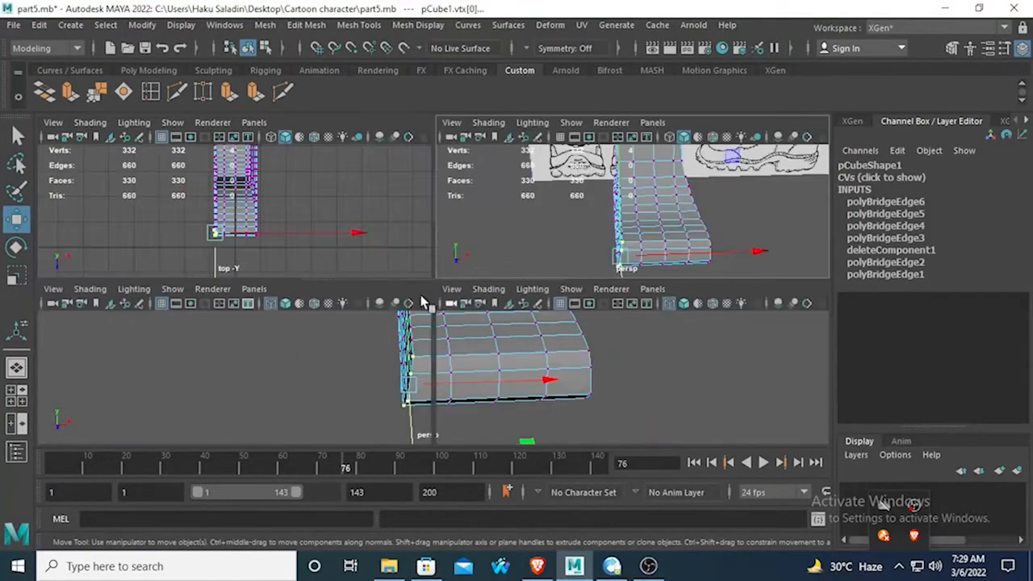
pyautogui.press('space')
pyautogui.scroll(5, 393, 339)
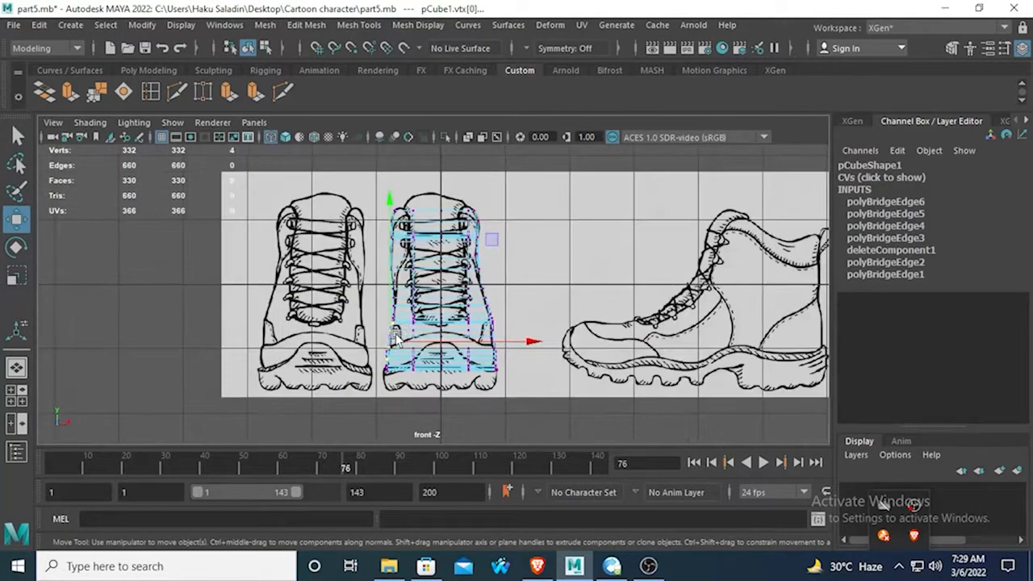
pyautogui.press('space')
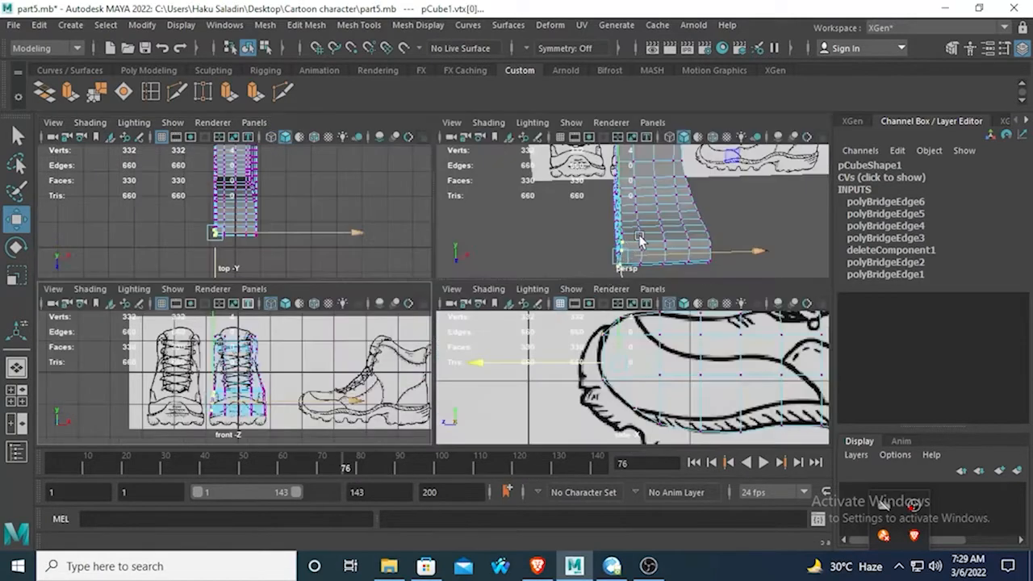
# In the top view, scale the toe's front corner vertices inward across the width and move them back toward the heel.
pyautogui.press('space')
pyautogui.scroll(5, 455, 247)
pyautogui.keyDown('alt'); pyautogui.moveTo(395, 334); pyautogui.dragTo(395, 244, button='middle'); pyautogui.keyUp('alt')
pyautogui.moveTo(564, 337); pyautogui.dragTo(525, 289)
pyautogui.keyDown('shift'); pyautogui.moveTo(326, 307); pyautogui.dragTo(363, 335); pyautogui.keyUp('shift')
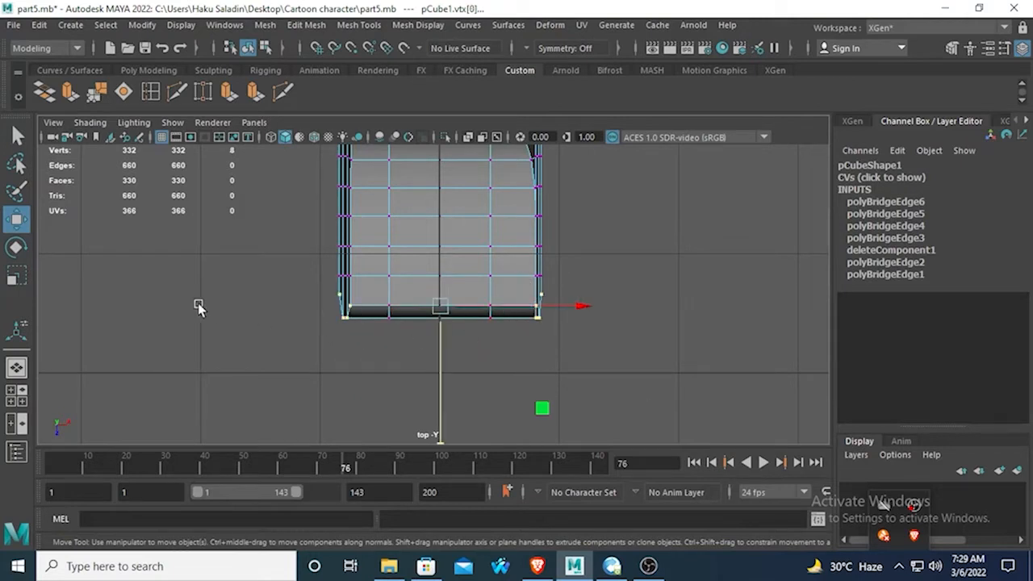
pyautogui.click(12, 276)
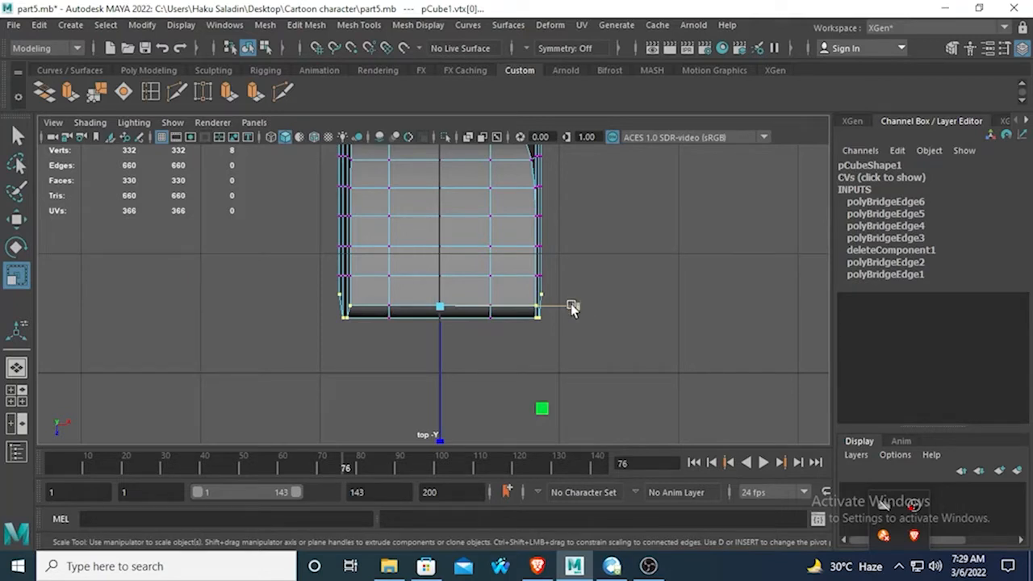
pyautogui.moveTo(570, 306); pyautogui.dragTo(550, 313)
pyautogui.press('w')
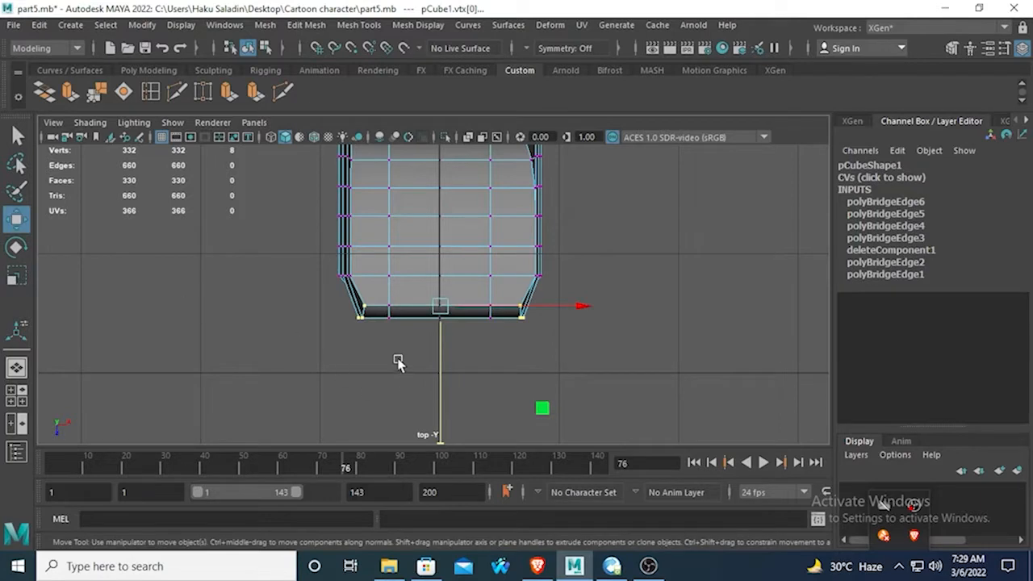
pyautogui.keyDown('alt'); pyautogui.moveTo(398, 361); pyautogui.dragTo(365, 289, button='middle'); pyautogui.keyUp('alt')
pyautogui.moveTo(429, 406); pyautogui.dragTo(428, 394)
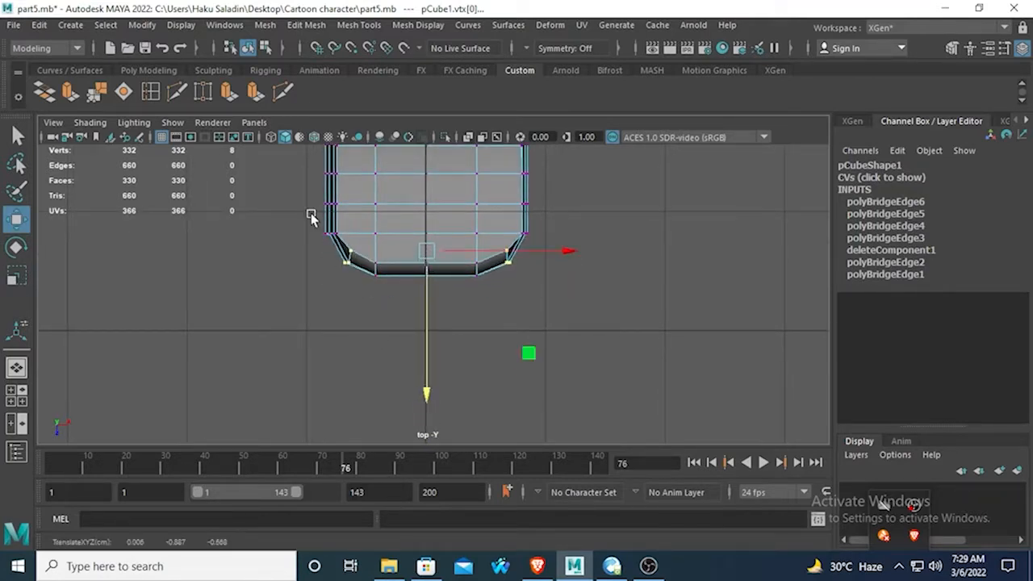
# Move the second row of side vertices behind the toe corners back slightly and scale them inward across the width.
pyautogui.moveTo(312, 218); pyautogui.dragTo(359, 249)
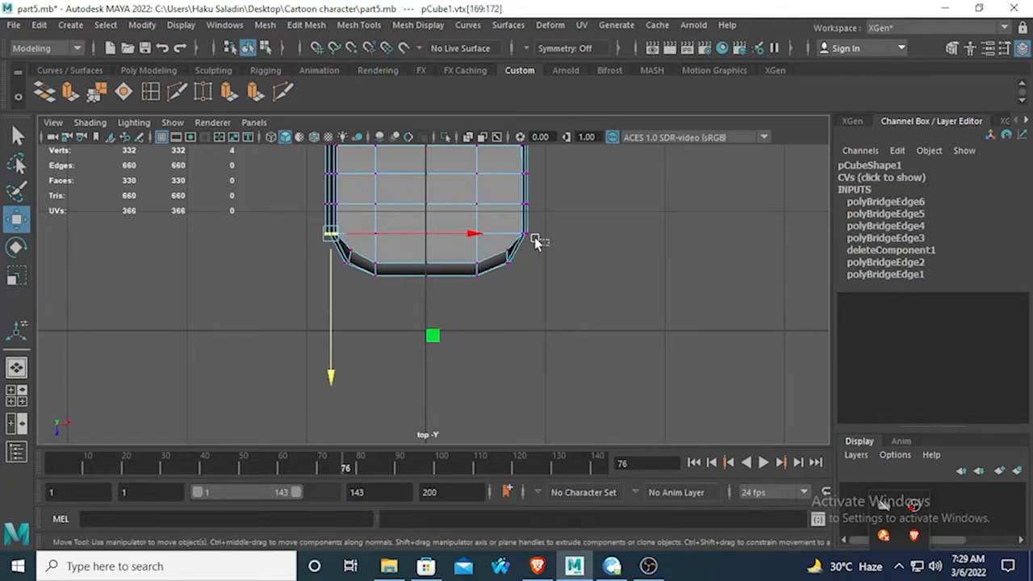
pyautogui.keyDown('shift'); pyautogui.moveTo(537, 242); pyautogui.dragTo(500, 261); pyautogui.keyUp('shift')
pyautogui.moveTo(426, 380); pyautogui.dragTo(426, 373)
pyautogui.press('r')
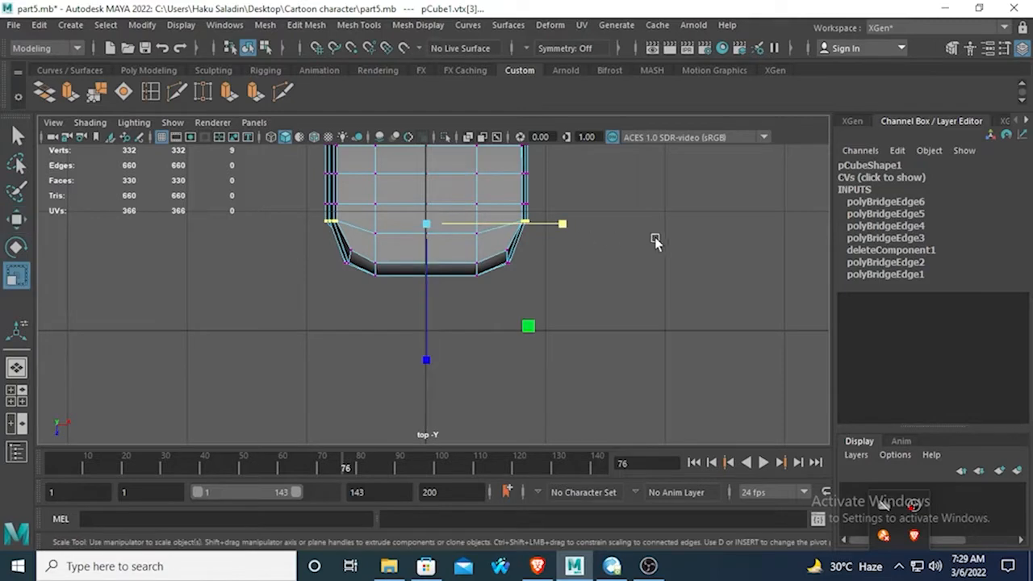
pyautogui.moveTo(560, 218); pyautogui.dragTo(558, 223)
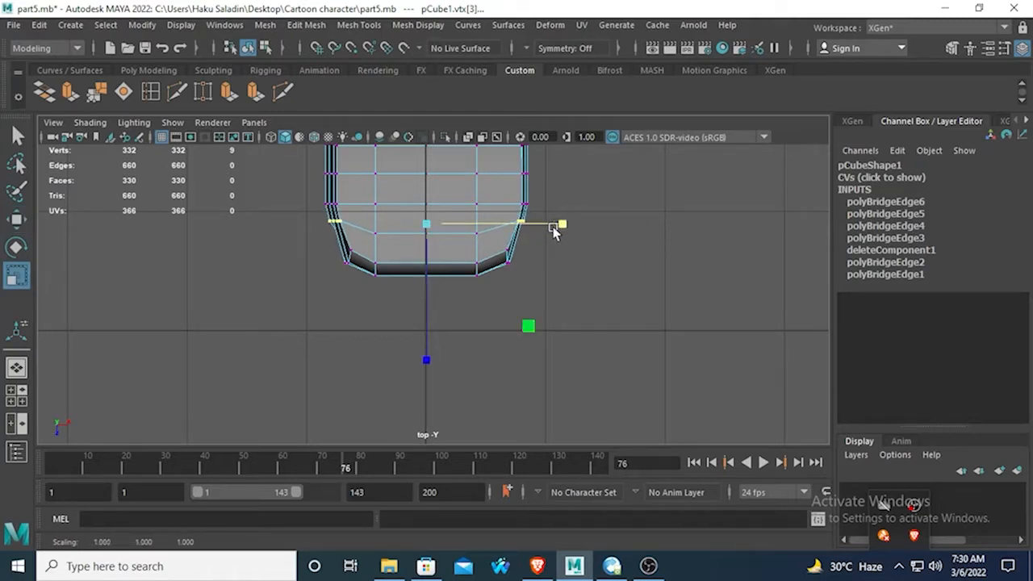
# Try to narrow the third row of side vertices behind the toe by scaling it across the width.
pyautogui.moveTo(295, 196); pyautogui.dragTo(580, 212)
pyautogui.moveTo(376, 191); pyautogui.dragTo(483, 208)
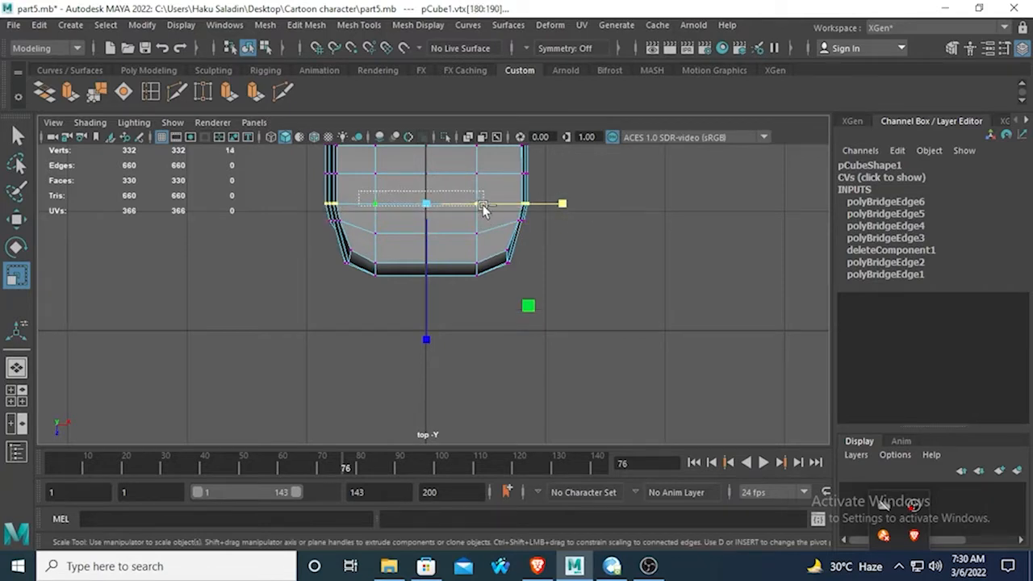
pyautogui.moveTo(560, 208); pyautogui.dragTo(552, 204)
pyautogui.hotkey('ctrl', 'z')
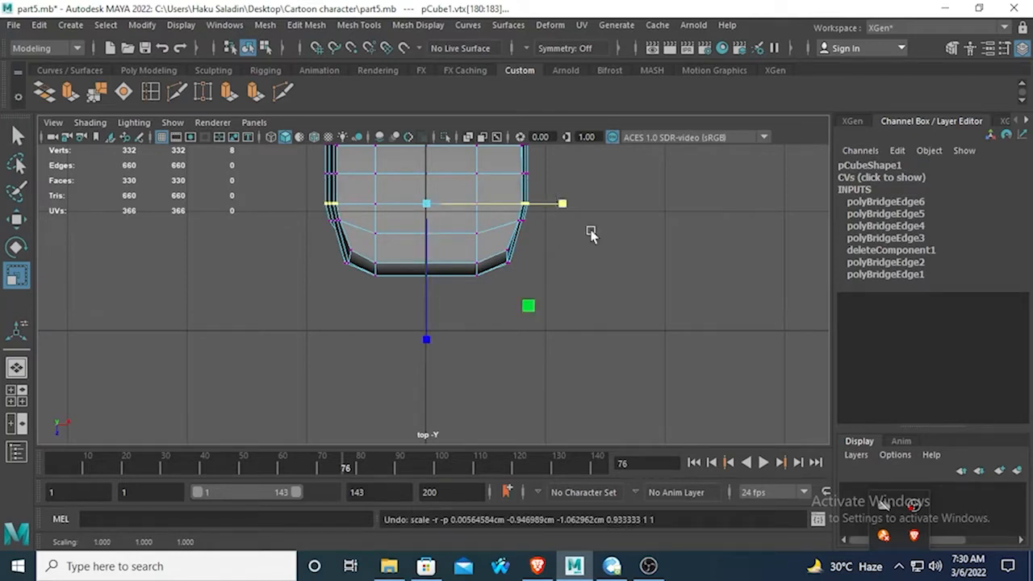
# Move the second row of side vertices on both sides slightly forward toward the toe tip.
pyautogui.moveTo(297, 214); pyautogui.dragTo(359, 242)
pyautogui.keyDown('shift'); pyautogui.moveTo(555, 235); pyautogui.dragTo(509, 214); pyautogui.keyUp('shift')
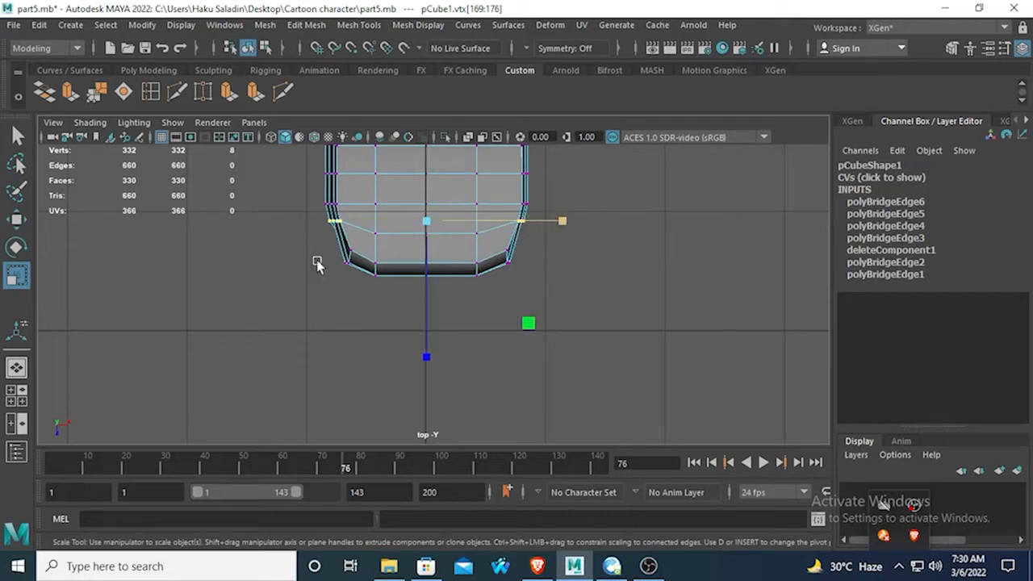
pyautogui.click(15, 219)
pyautogui.moveTo(425, 364); pyautogui.dragTo(423, 367)
pyautogui.click(447, 297)
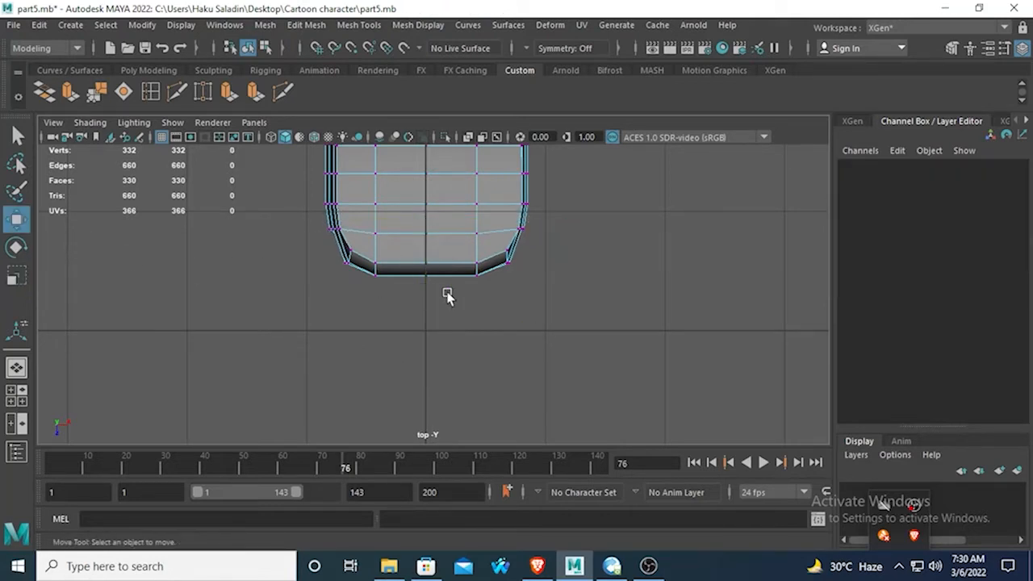
# Pull the centre vertices of the toe's front edge slightly forward to curve the tip.
pyautogui.moveTo(401, 245); pyautogui.dragTo(431, 293)
pyautogui.moveTo(426, 272); pyautogui.dragTo(425, 420)
pyautogui.click(293, 289)
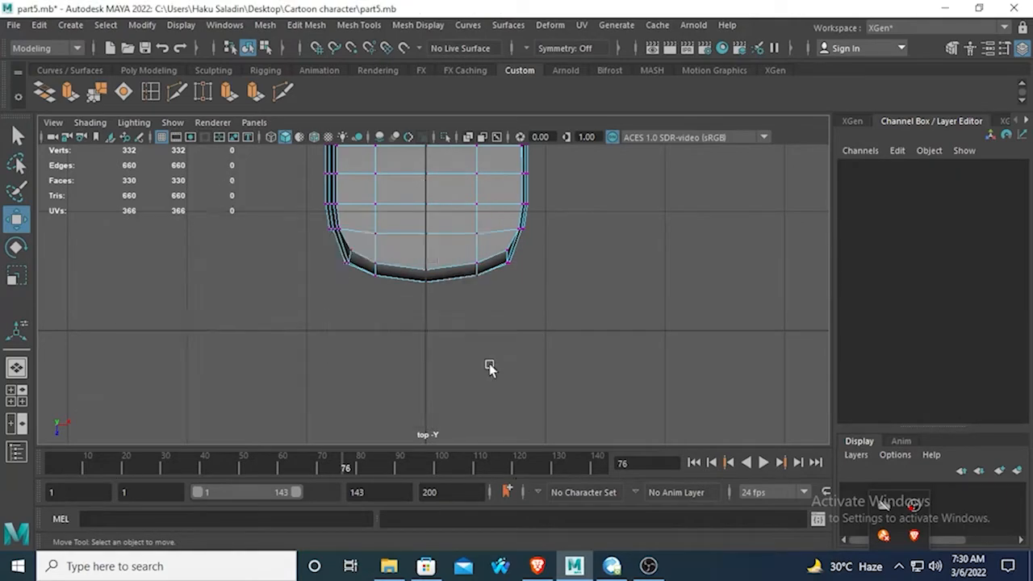
# Adjust the two corner vertices at the bottom opening of the toe along the boot's length in the perspective view.
pyautogui.press('space')
pyautogui.press('space')
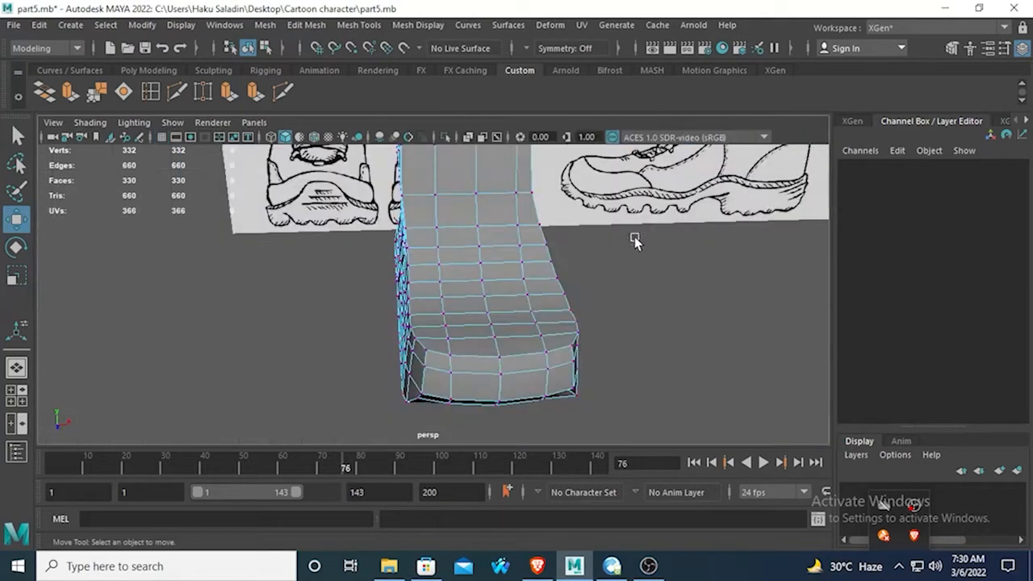
pyautogui.keyDown('alt'); pyautogui.moveTo(639, 175); pyautogui.dragTo(667, 352); pyautogui.keyUp('alt')
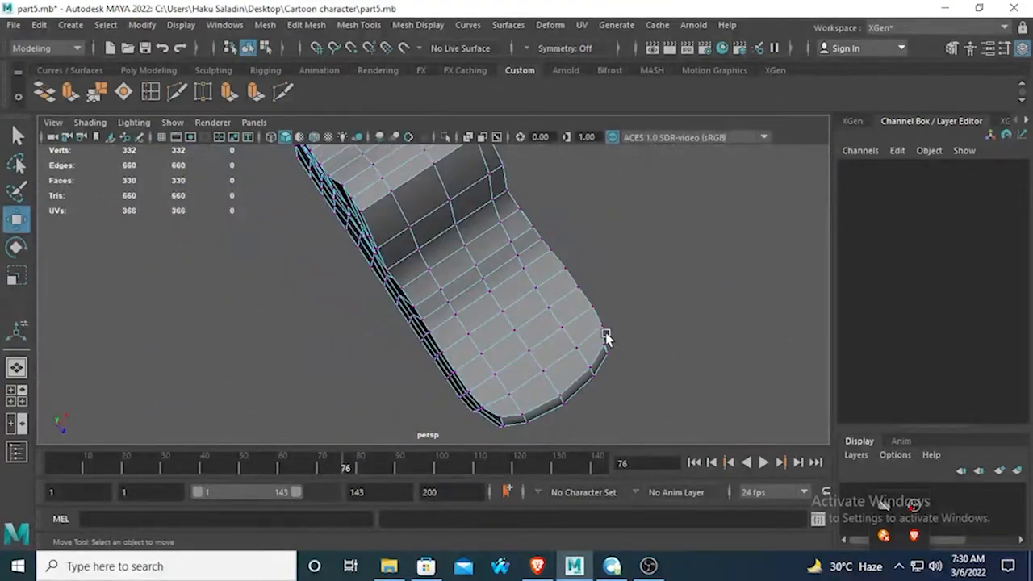
pyautogui.keyDown('alt'); pyautogui.moveTo(607, 339); pyautogui.dragTo(381, 343); pyautogui.keyUp('alt')
pyautogui.click(433, 280)
pyautogui.keyDown('shift'); pyautogui.click(461, 294); pyautogui.keyUp('shift')
pyautogui.keyDown('alt'); pyautogui.moveTo(265, 319); pyautogui.dragTo(325, 326); pyautogui.keyUp('alt')
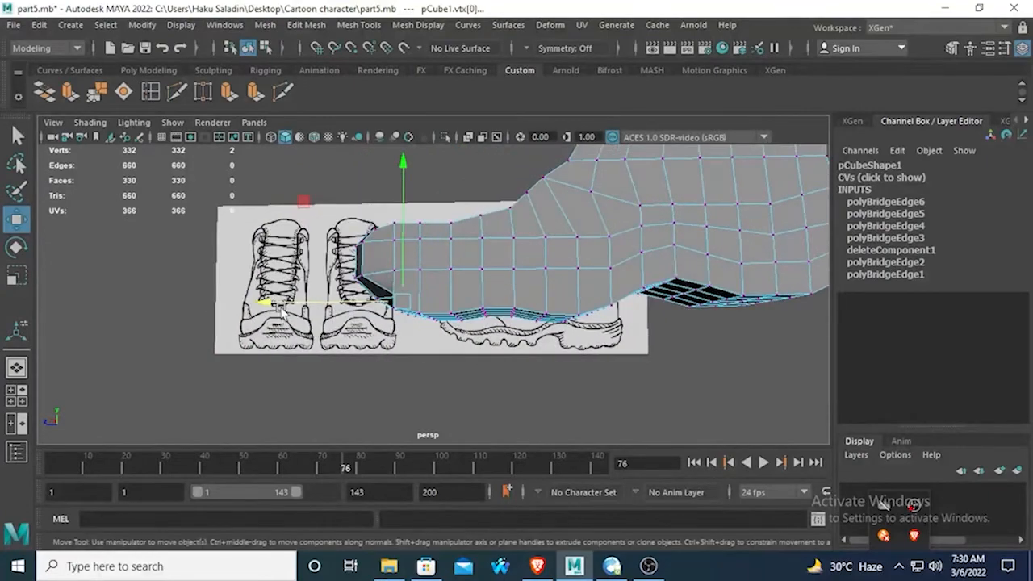
pyautogui.moveTo(261, 304); pyautogui.dragTo(546, 363)
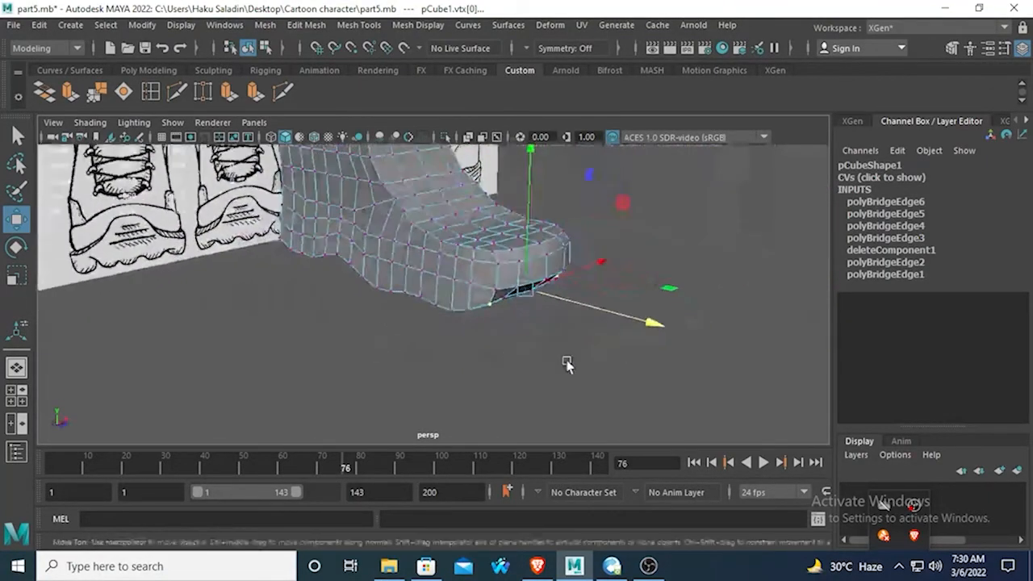
# Check the reshaped boot in unsmoothed display, comparing it with the front reference drawing and from several perspective angles.
pyautogui.press('1')
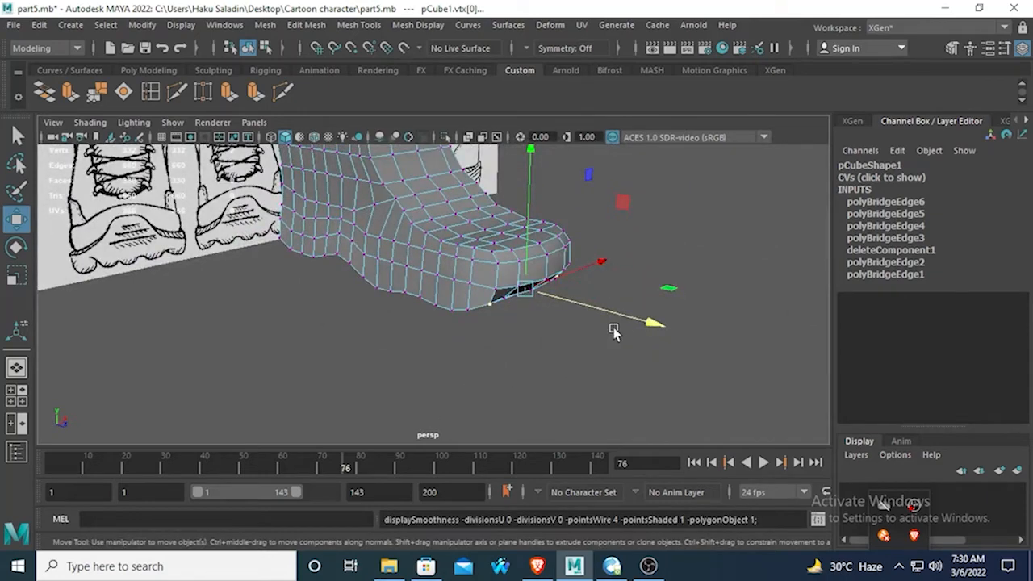
pyautogui.keyDown('alt'); pyautogui.moveTo(613, 331); pyautogui.dragTo(473, 323); pyautogui.keyUp('alt')
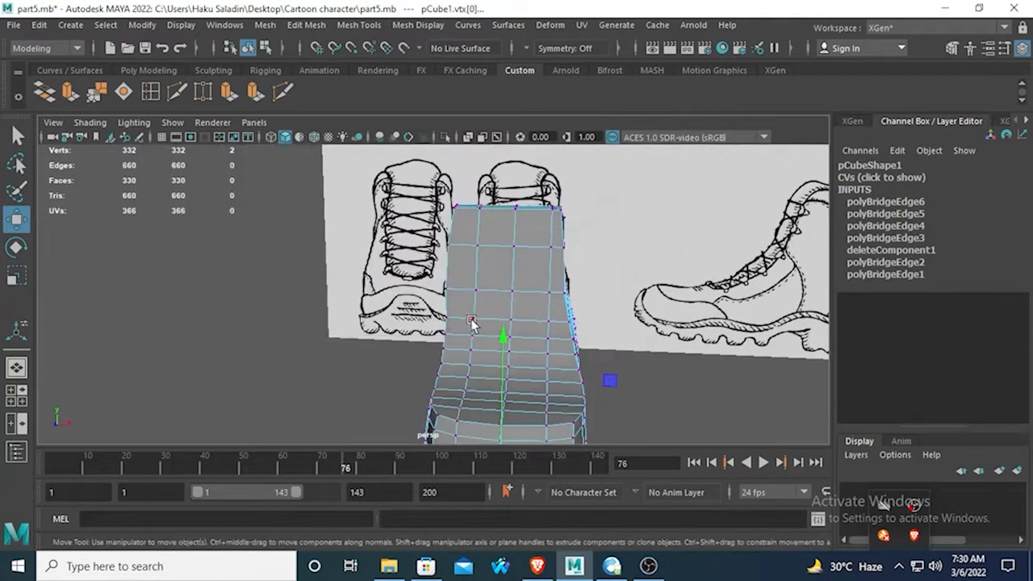
pyautogui.press('space')
pyautogui.press('space')
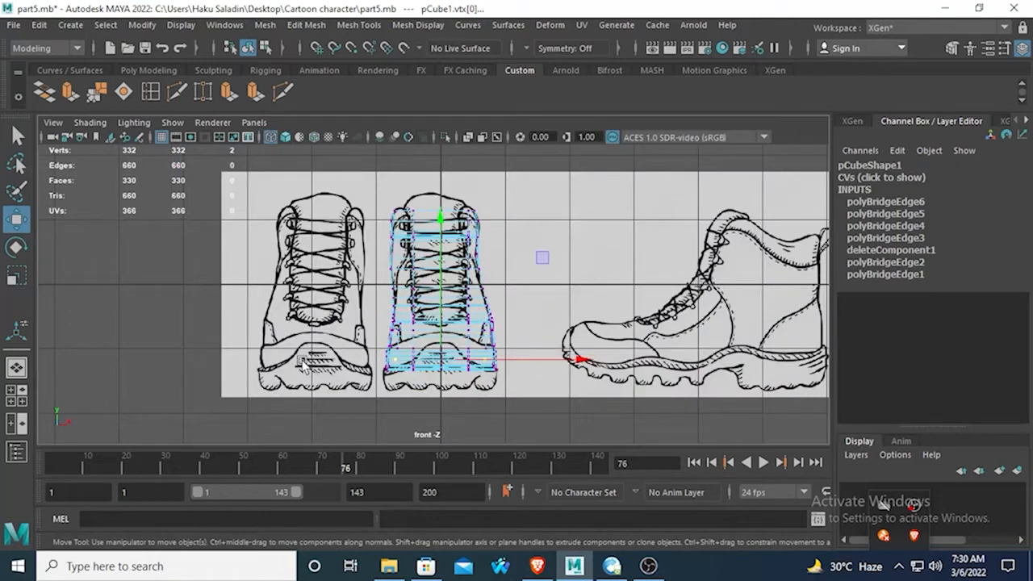
pyautogui.scroll(4, 413, 313)
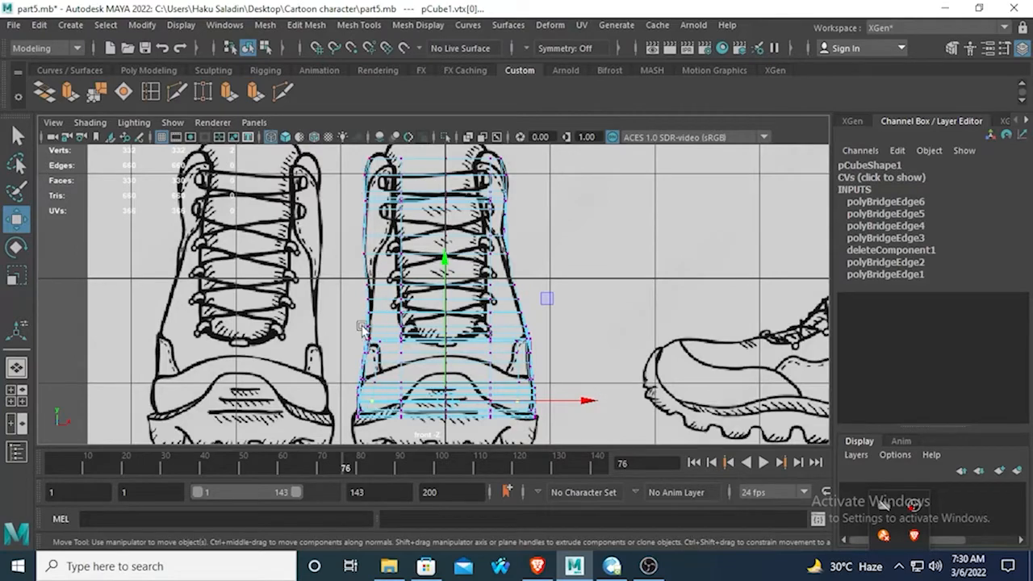
pyautogui.scroll(1, 370, 242)
pyautogui.press('space')
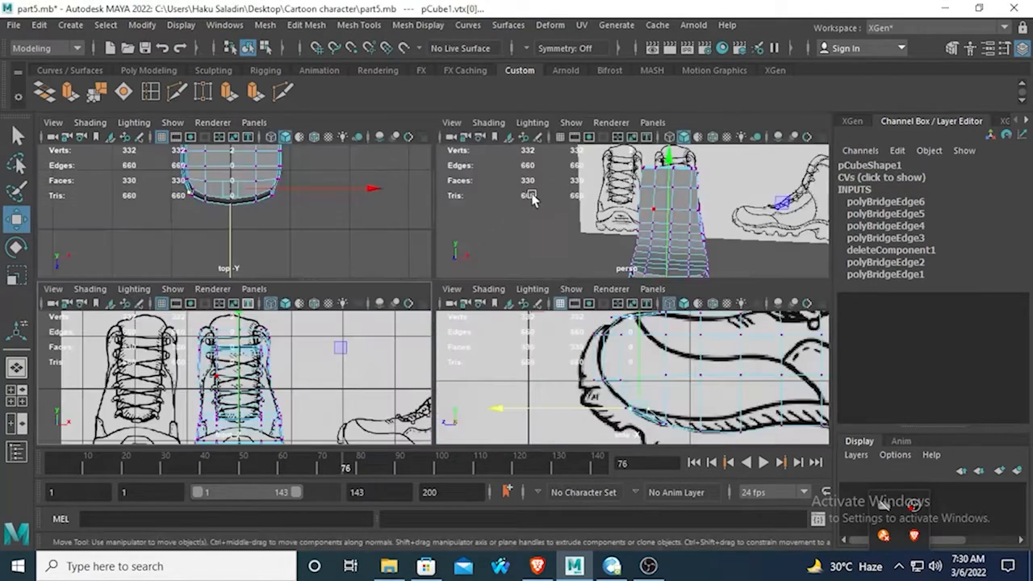
pyautogui.press('space')
pyautogui.keyDown('alt'); pyautogui.moveTo(434, 318); pyautogui.dragTo(350, 339); pyautogui.keyUp('alt')
pyautogui.press('space')
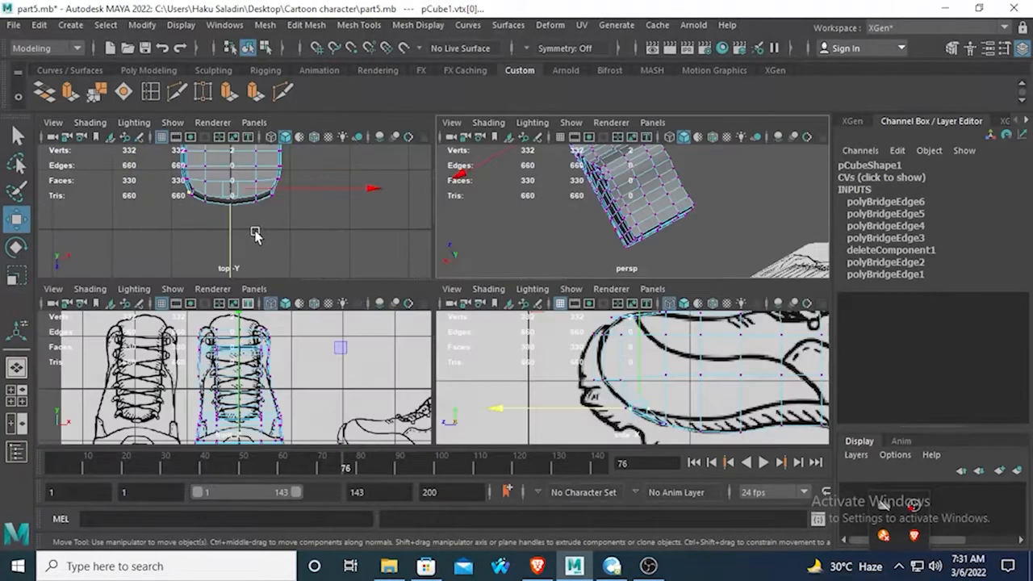
# In the top view, move the heel's corner vertices on both sides forward and scale them inward across the width.
pyautogui.press('space')
pyautogui.scroll(-5, 413, 222)
pyautogui.scroll(5, 430, 391)
pyautogui.keyDown('alt'); pyautogui.moveTo(411, 202); pyautogui.dragTo(477, 270, button='middle'); pyautogui.keyUp('alt')
pyautogui.scroll(-3, 477, 272)
pyautogui.scroll(5, 477, 274)
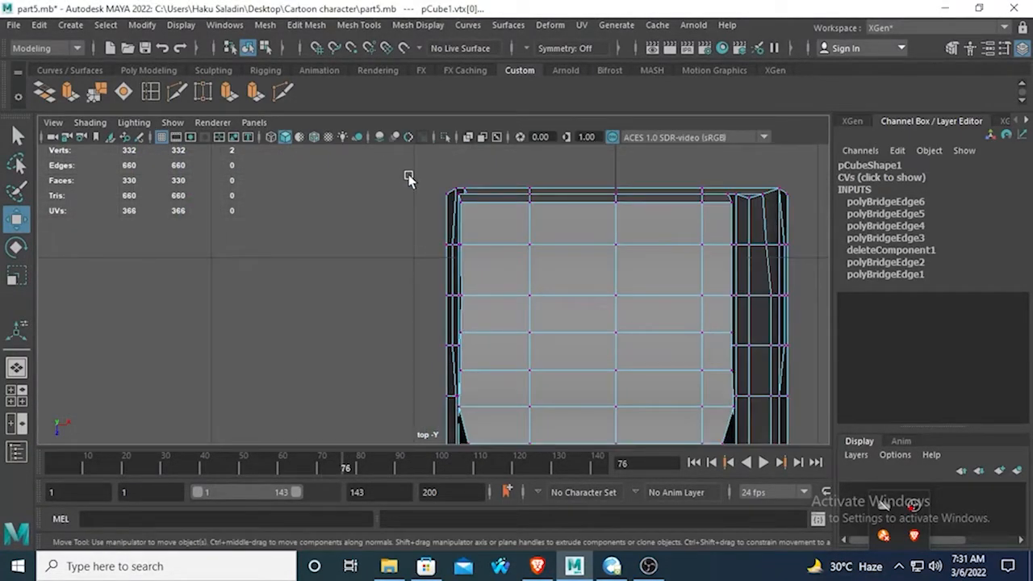
pyautogui.keyDown('shift'); pyautogui.moveTo(408, 178); pyautogui.dragTo(475, 222); pyautogui.keyUp('shift')
pyautogui.keyDown('alt'); pyautogui.moveTo(475, 222); pyautogui.dragTo(429, 290, button='middle'); pyautogui.keyUp('alt')
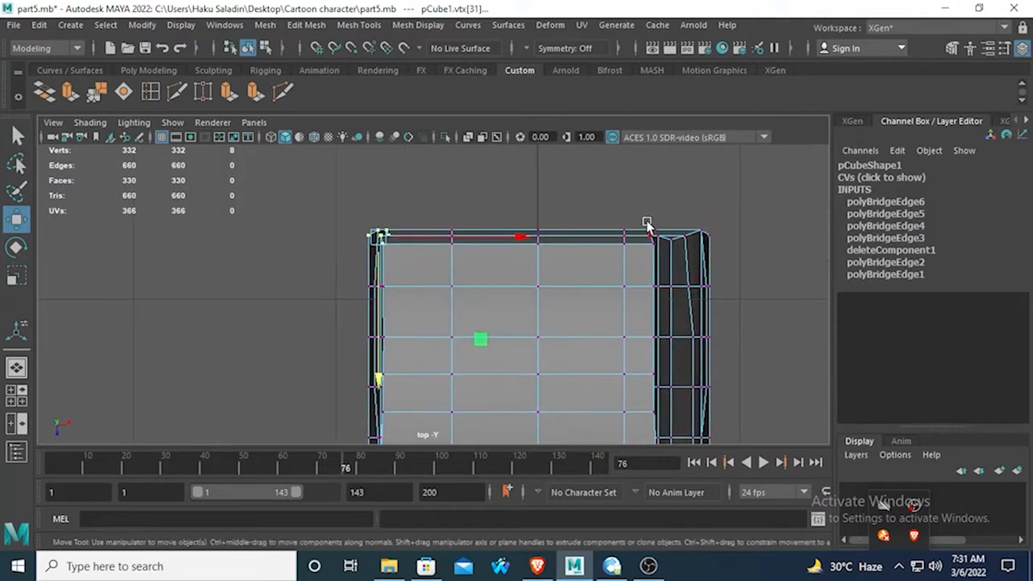
pyautogui.keyDown('shift'); pyautogui.moveTo(644, 203); pyautogui.dragTo(737, 272); pyautogui.keyUp('shift')
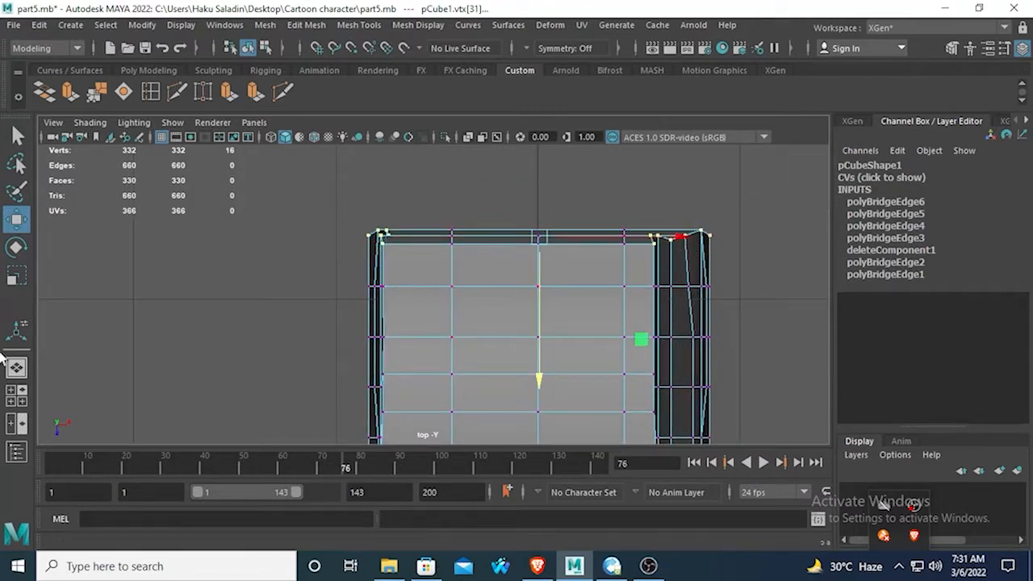
pyautogui.moveTo(539, 377); pyautogui.dragTo(543, 399)
pyautogui.press('r')
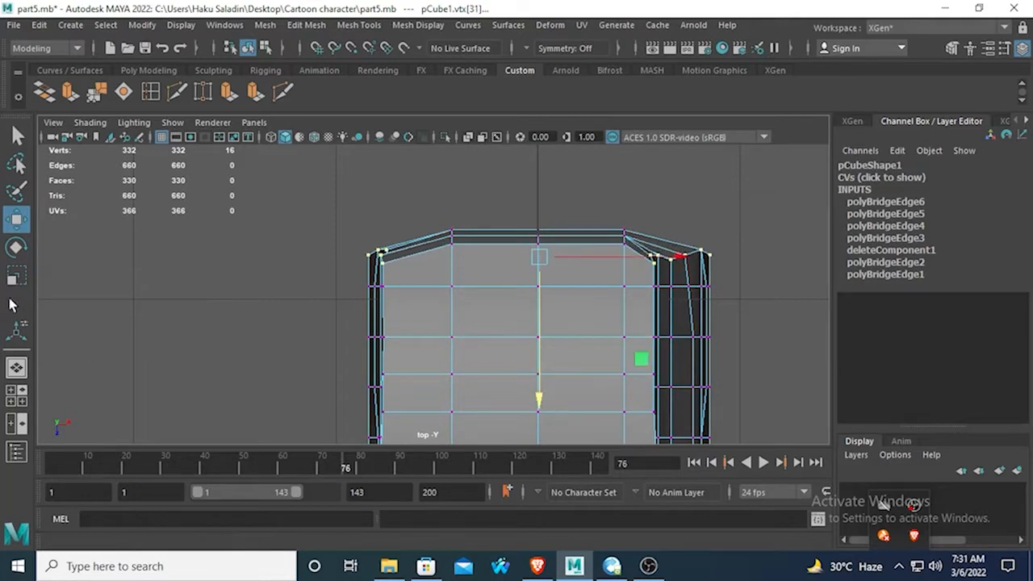
pyautogui.moveTo(659, 273); pyautogui.dragTo(639, 272)
# Select the next row of side vertices in front of the heel corners on both sides of the boot.
pyautogui.moveTo(346, 276); pyautogui.dragTo(410, 294)
pyautogui.keyDown('shift'); pyautogui.moveTo(721, 305); pyautogui.dragTo(669, 291); pyautogui.keyUp('shift')
pyautogui.keyDown('alt'); pyautogui.moveTo(419, 378); pyautogui.dragTo(502, 238, button='middle'); pyautogui.keyUp('alt')
pyautogui.scroll(-5, 500, 241)
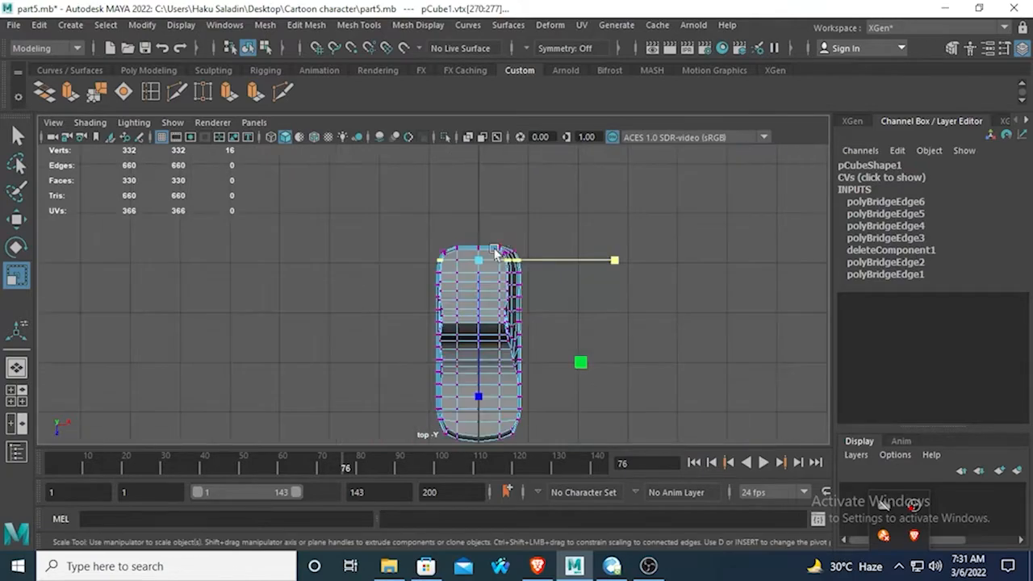
pyautogui.scroll(2, 484, 262)
# Inspect the rounded heel and its back corner vertices from the side and rear in the perspective view.
pyautogui.press('space')
pyautogui.press('space')
pyautogui.keyDown('alt'); pyautogui.moveTo(535, 277); pyautogui.dragTo(439, 281); pyautogui.keyUp('alt')
pyautogui.click(362, 235)
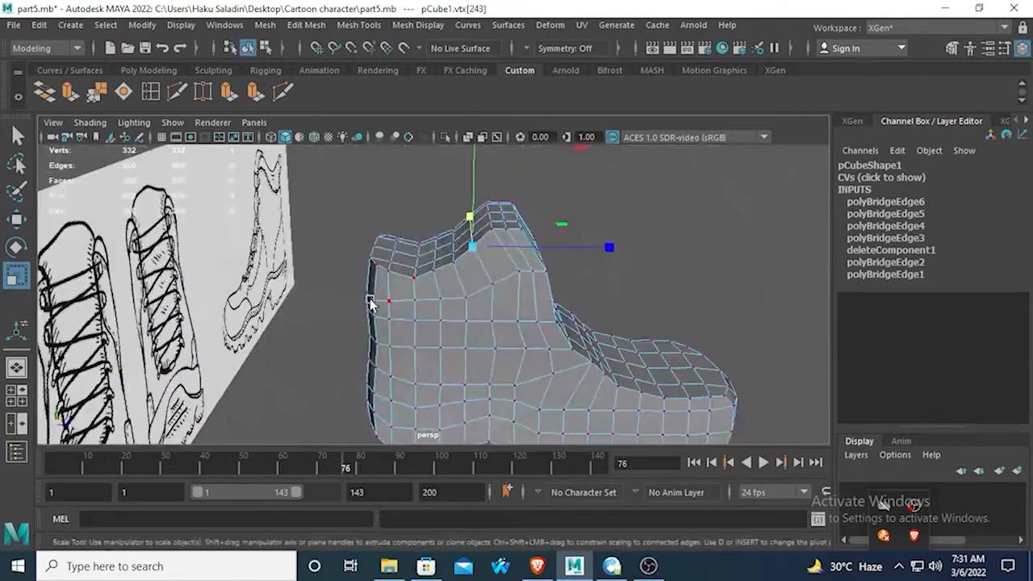
pyautogui.keyDown('alt'); pyautogui.moveTo(373, 300); pyautogui.dragTo(436, 310); pyautogui.keyUp('alt')
pyautogui.click(429, 292)
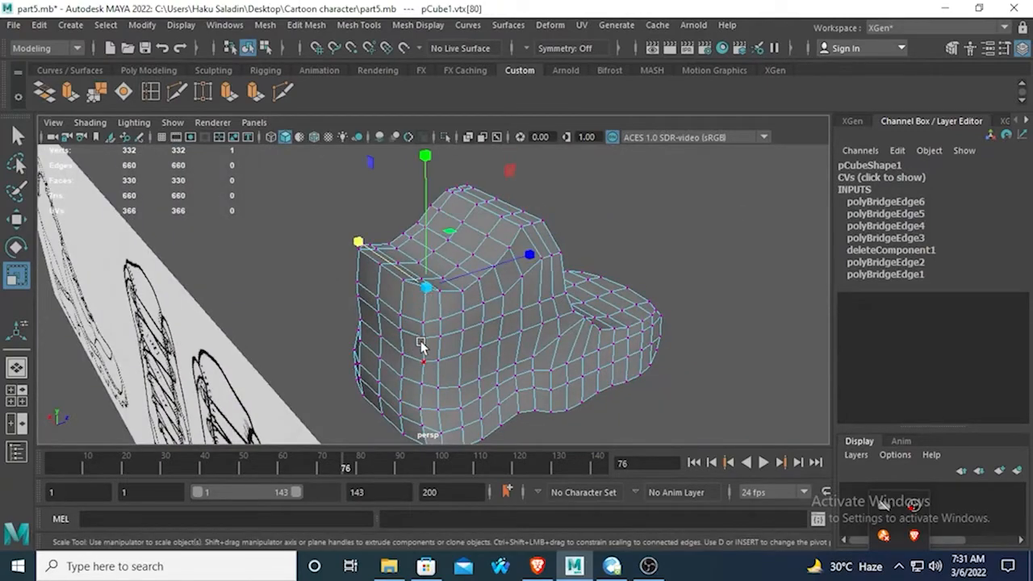
# Select the row of vertices along one upper side edge of the boot, from collar to toe, and move it inward across the width.
pyautogui.keyDown('alt'); pyautogui.moveTo(523, 275); pyautogui.dragTo(394, 313); pyautogui.keyUp('alt')
pyautogui.keyDown('alt'); pyautogui.moveTo(452, 348); pyautogui.dragTo(571, 236, button='middle'); pyautogui.keyUp('alt')
pyautogui.keyDown('alt'); pyautogui.moveTo(571, 235); pyautogui.dragTo(529, 236); pyautogui.keyUp('alt')
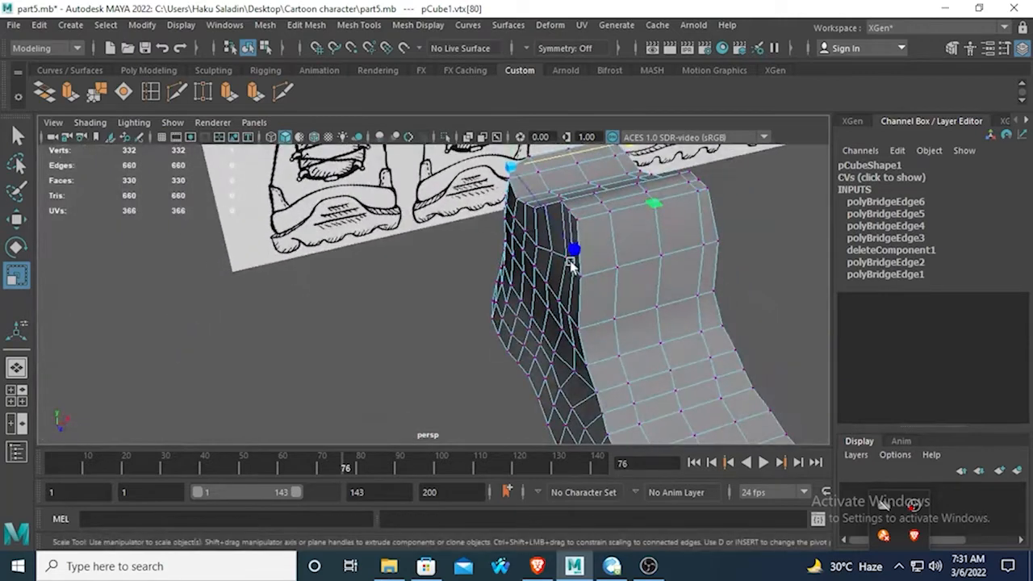
pyautogui.click(577, 220)
pyautogui.keyDown('shift'); pyautogui.click(514, 168); pyautogui.keyUp('shift')
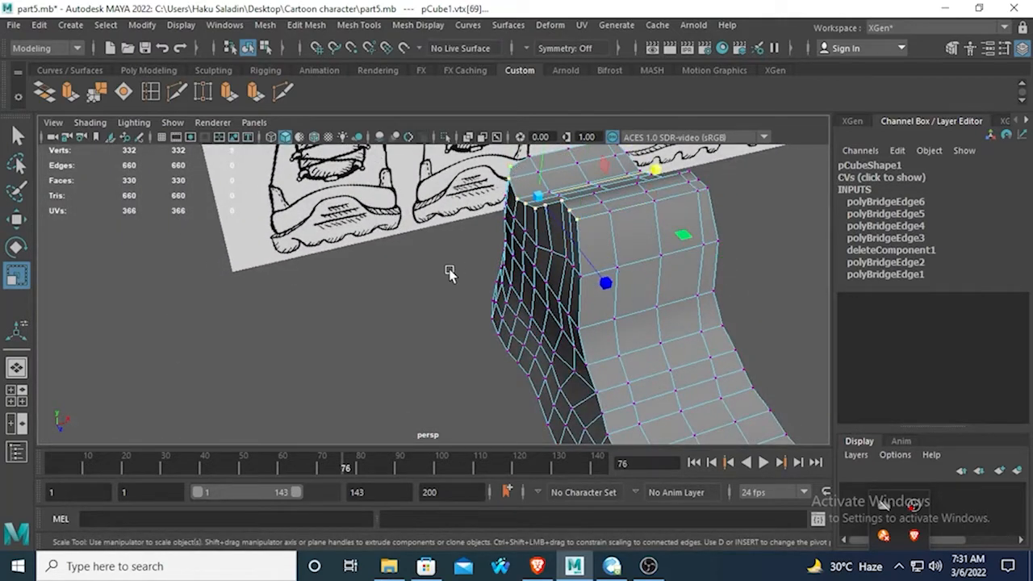
pyautogui.keyDown('alt'); pyautogui.moveTo(508, 310); pyautogui.dragTo(496, 282); pyautogui.keyUp('alt')
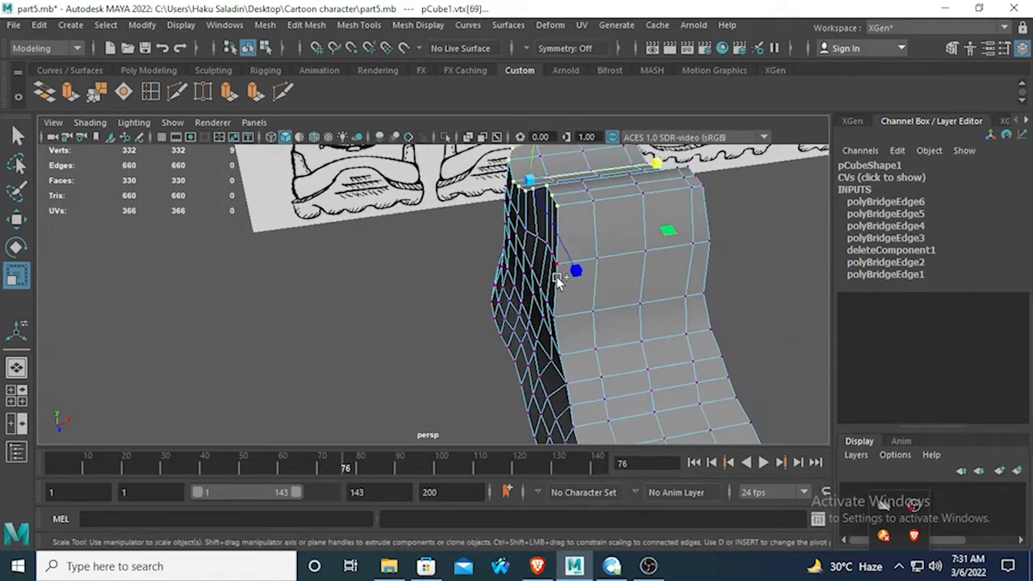
pyautogui.click(20, 134)
pyautogui.keyDown('alt'); pyautogui.moveTo(469, 316); pyautogui.dragTo(631, 420); pyautogui.keyUp('alt')
pyautogui.hotkey('ctrl', 'shift', 'a')
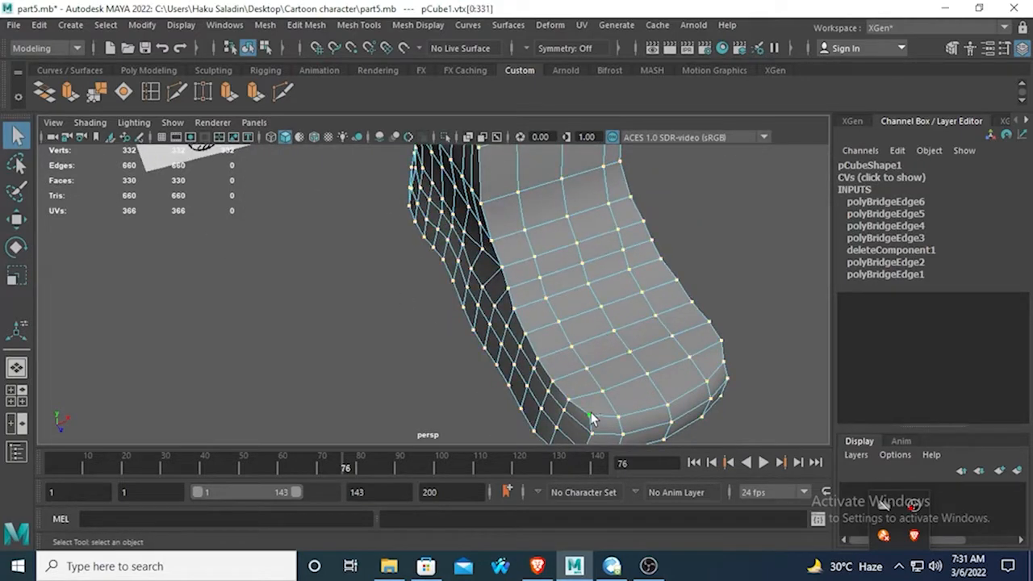
pyautogui.hotkey('ctrl', 'z')
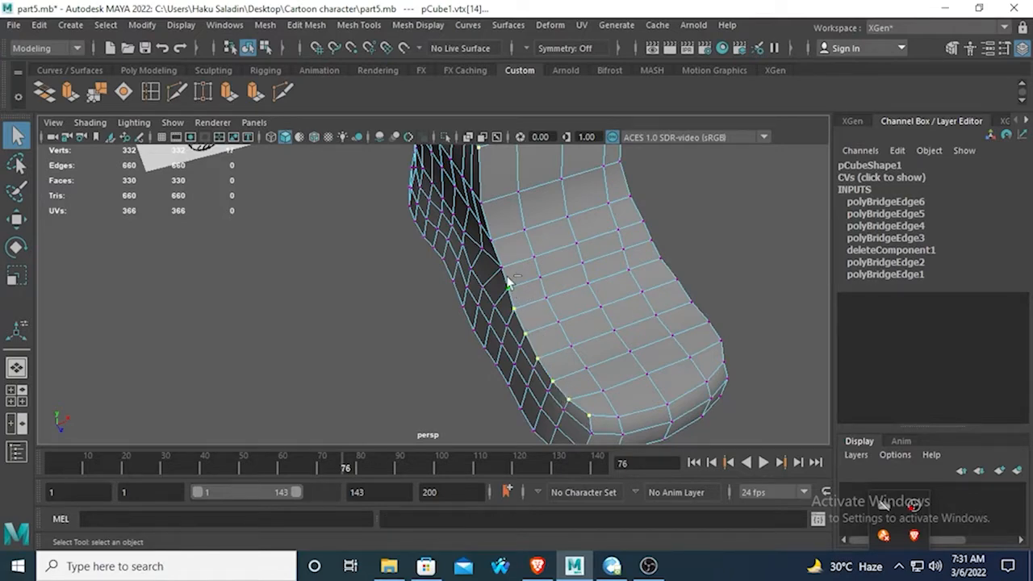
pyautogui.keyDown('alt'); pyautogui.moveTo(496, 198); pyautogui.dragTo(415, 215); pyautogui.keyUp('alt')
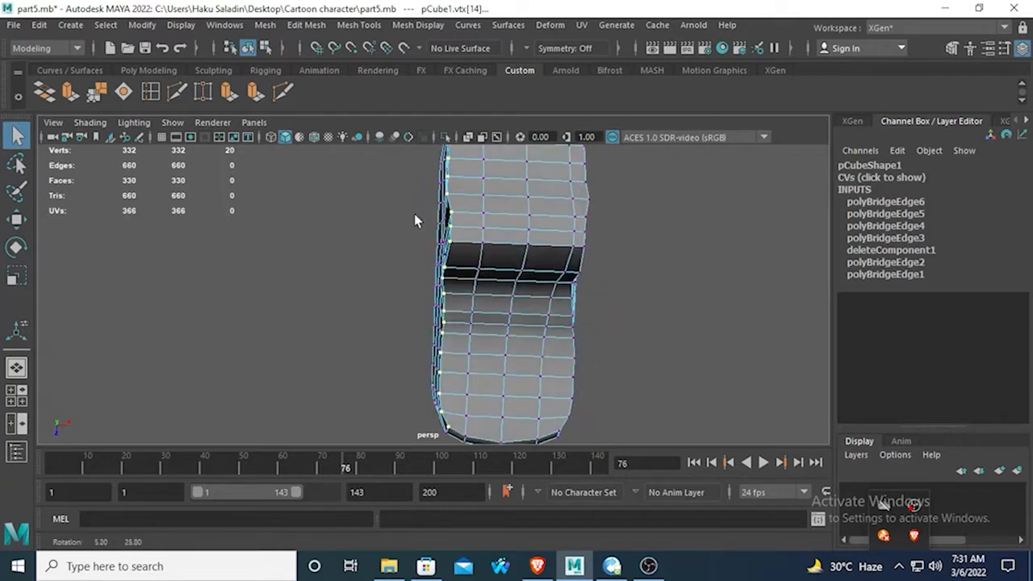
pyautogui.click(16, 218)
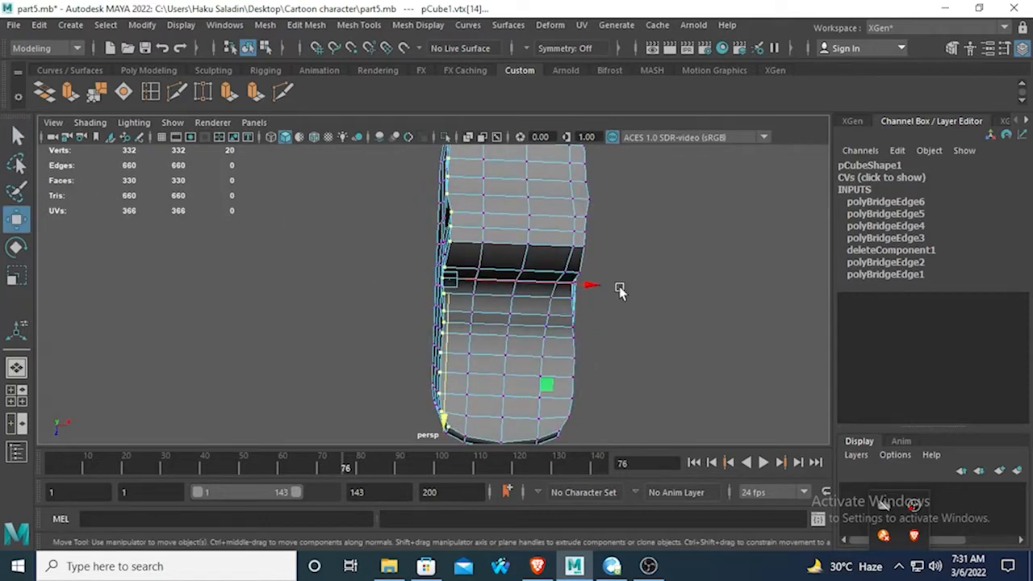
pyautogui.moveTo(596, 286); pyautogui.dragTo(397, 292)
pyautogui.moveTo(596, 168); pyautogui.dragTo(596, 167)
# Select the 12 vertices along the opposite upper side edge, from the toe up the front of the ankle, and move them inward.
pyautogui.keyDown('alt'); pyautogui.moveTo(567, 206); pyautogui.dragTo(549, 271); pyautogui.keyUp('alt')
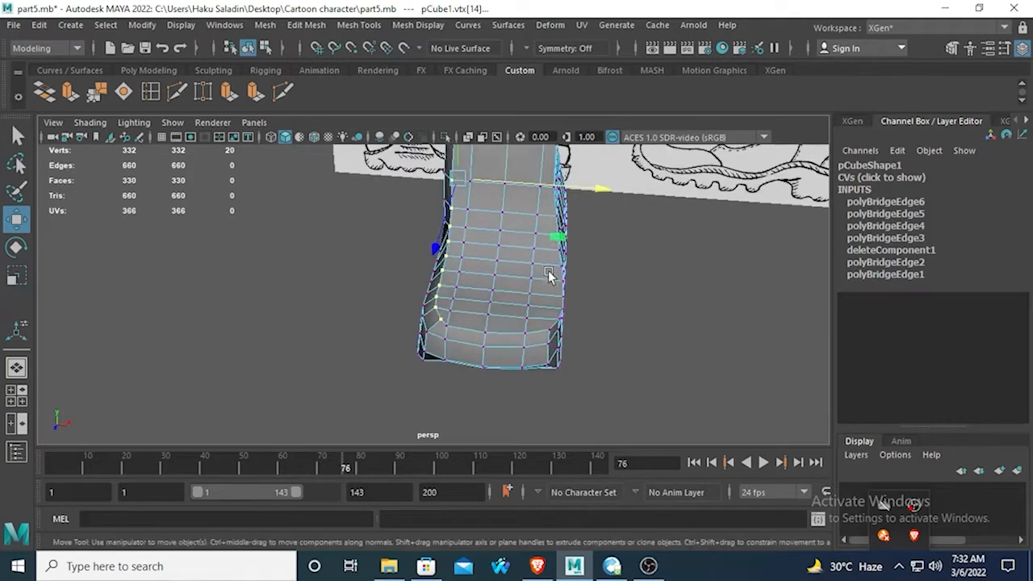
pyautogui.click(550, 330)
pyautogui.keyDown('alt'); pyautogui.moveTo(550, 329); pyautogui.dragTo(509, 258); pyautogui.keyUp('alt')
pyautogui.click(506, 244)
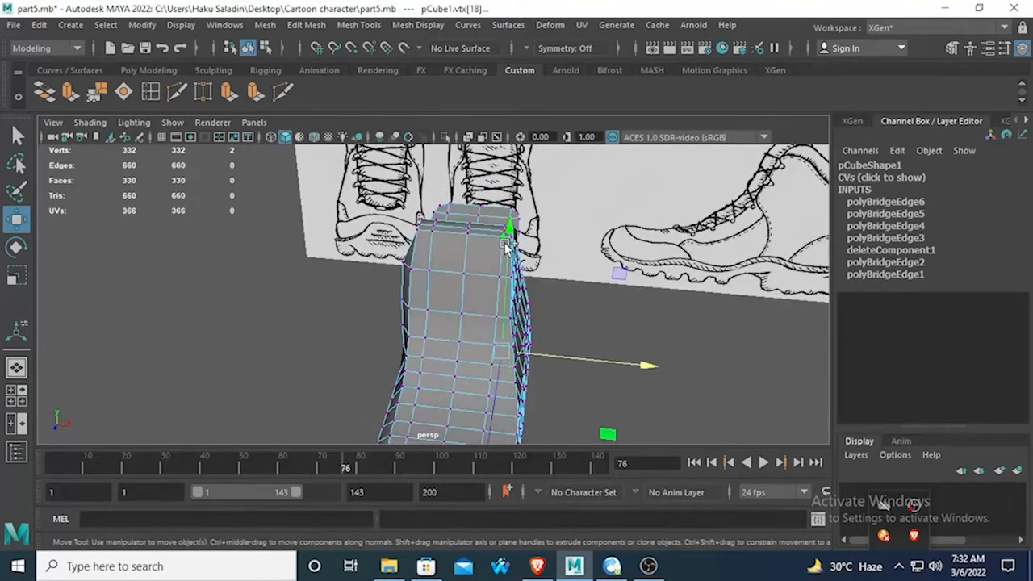
pyautogui.hotkey('ctrl', 'z')
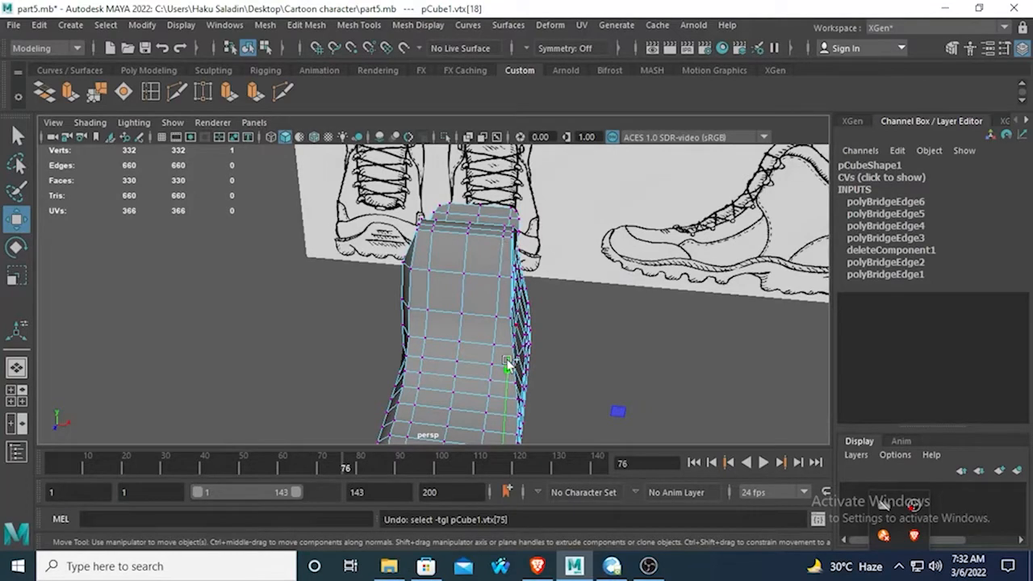
pyautogui.keyDown('alt'); pyautogui.moveTo(500, 334); pyautogui.dragTo(541, 346); pyautogui.keyUp('alt')
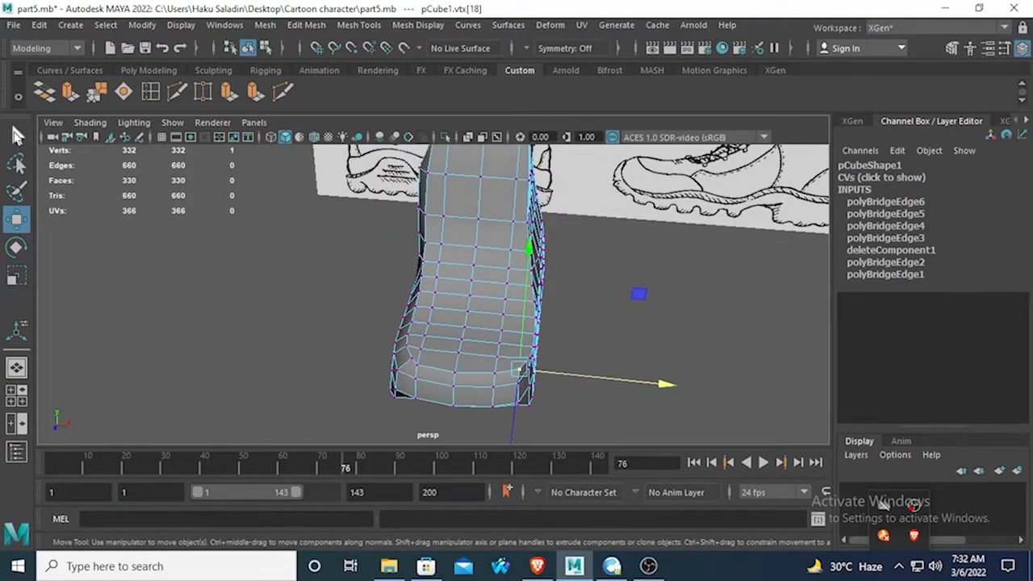
pyautogui.press('q')
pyautogui.keyDown('alt'); pyautogui.moveTo(747, 332); pyautogui.dragTo(704, 377); pyautogui.keyUp('alt')
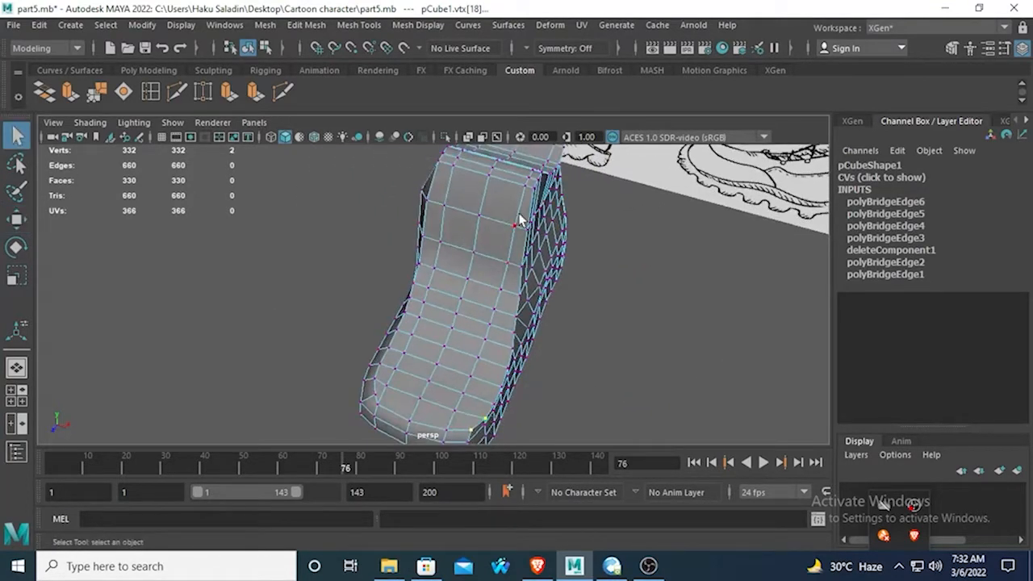
pyautogui.keyDown('shift'); pyautogui.doubleClick(537, 193); pyautogui.keyUp('shift')
pyautogui.hotkey('ctrl', 'z')
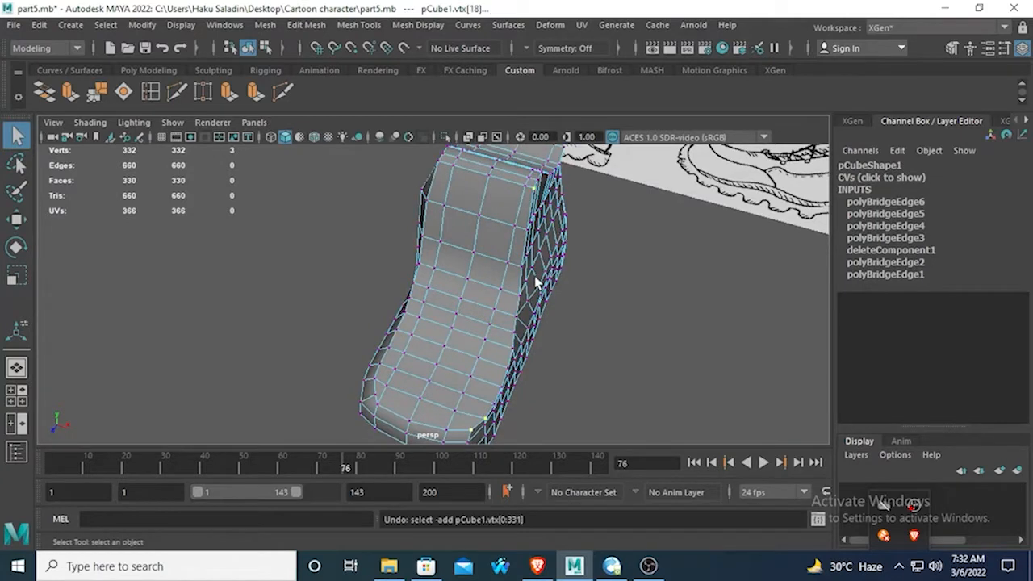
pyautogui.keyDown('shift'); pyautogui.click(536, 290); pyautogui.keyUp('shift')
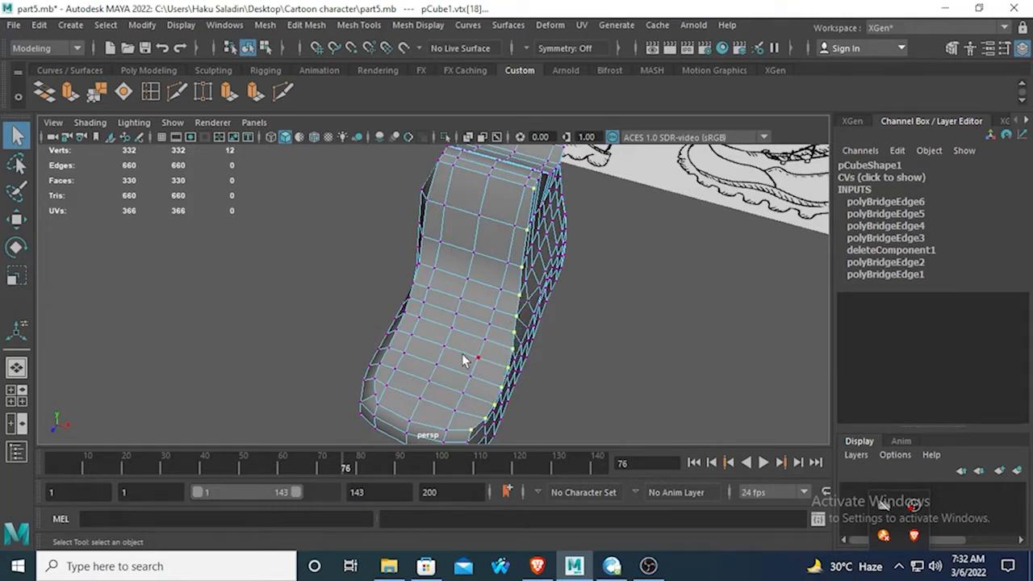
pyautogui.click(13, 214)
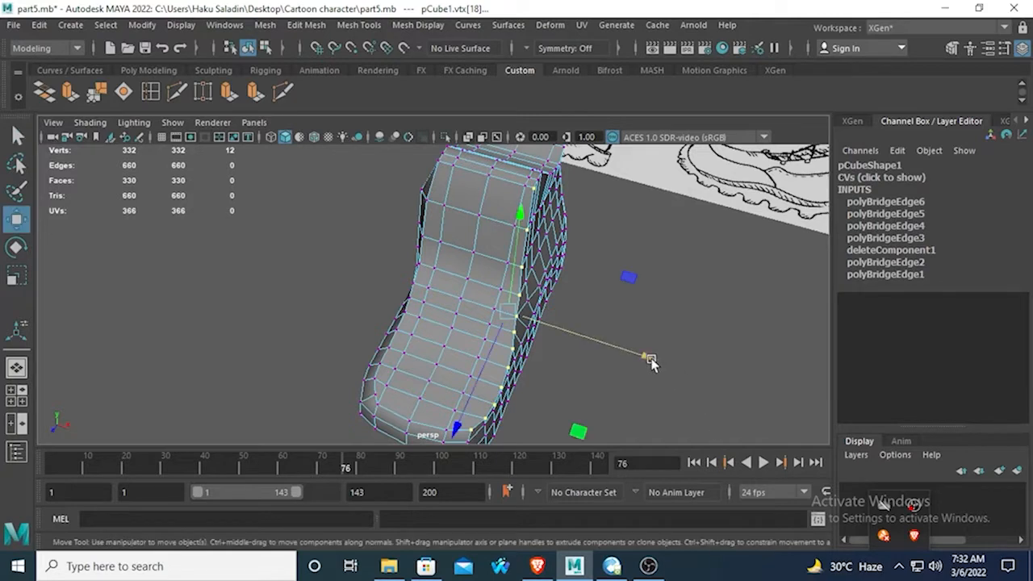
pyautogui.moveTo(652, 359); pyautogui.dragTo(643, 364)
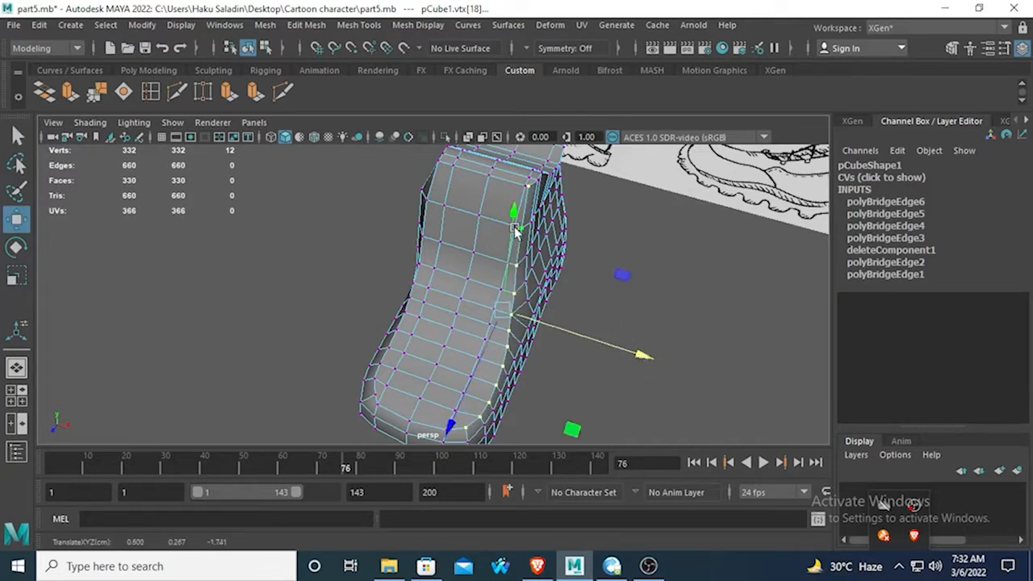
# Select the column of eight vertices across the boot's top next to that side edge and move it inward.
pyautogui.keyDown('alt'); pyautogui.moveTo(415, 264); pyautogui.dragTo(460, 311); pyautogui.keyUp('alt')
pyautogui.click(485, 252)
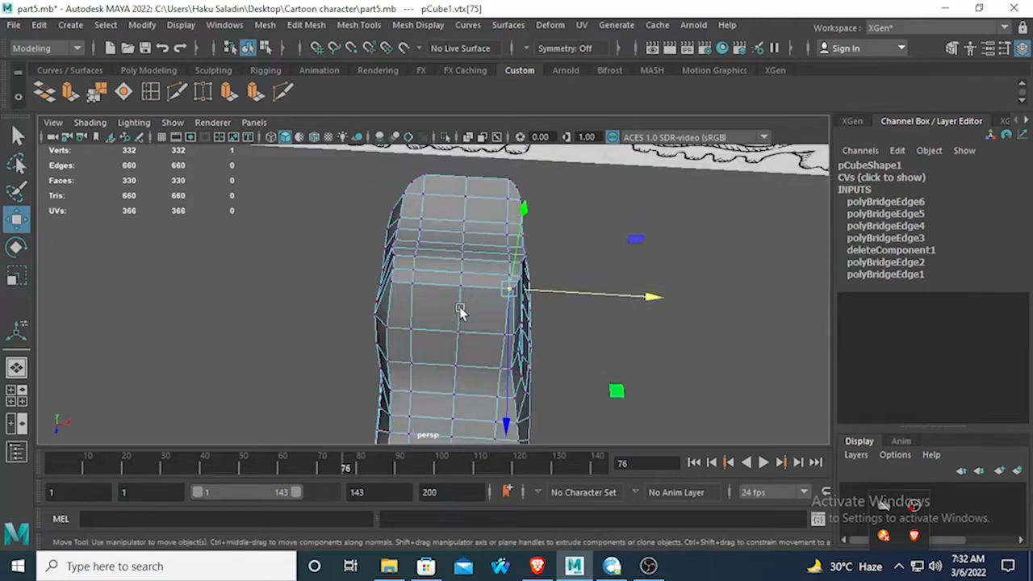
pyautogui.keyDown('shift'); pyautogui.click(485, 274); pyautogui.keyUp('shift')
pyautogui.click(16, 136)
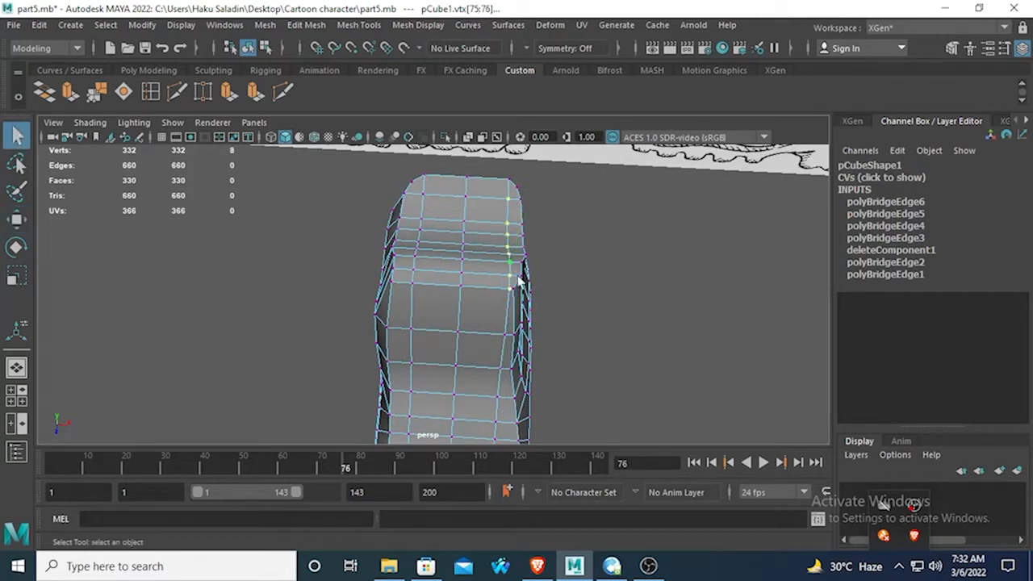
pyautogui.click(16, 219)
pyautogui.moveTo(502, 369); pyautogui.dragTo(489, 359)
# Move the vertices continuing that column down the front of the ankle inward one by one to align them.
pyautogui.click(502, 335)
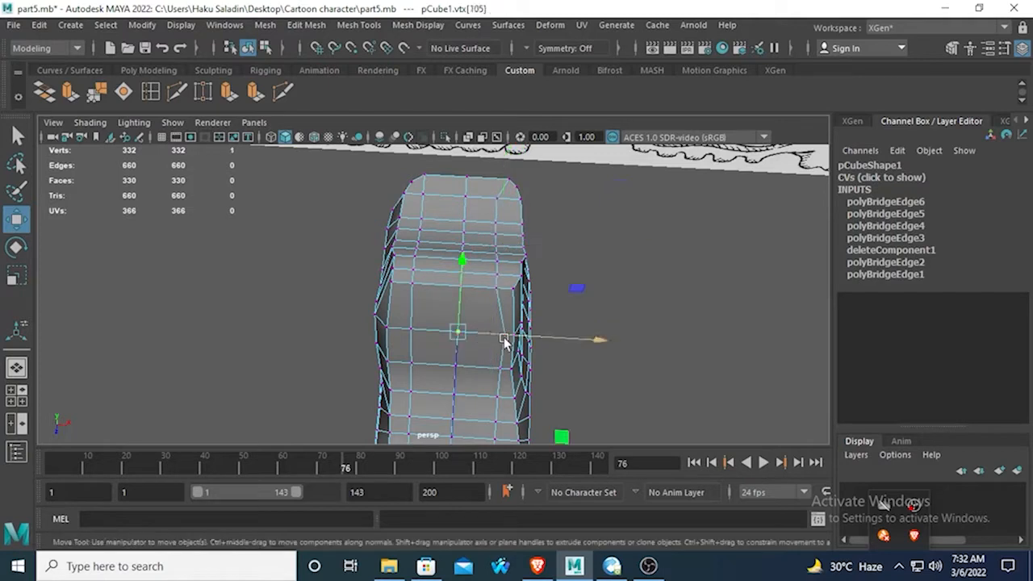
pyautogui.moveTo(638, 340); pyautogui.dragTo(628, 341)
pyautogui.keyDown('alt'); pyautogui.moveTo(543, 351); pyautogui.dragTo(512, 311); pyautogui.keyUp('alt')
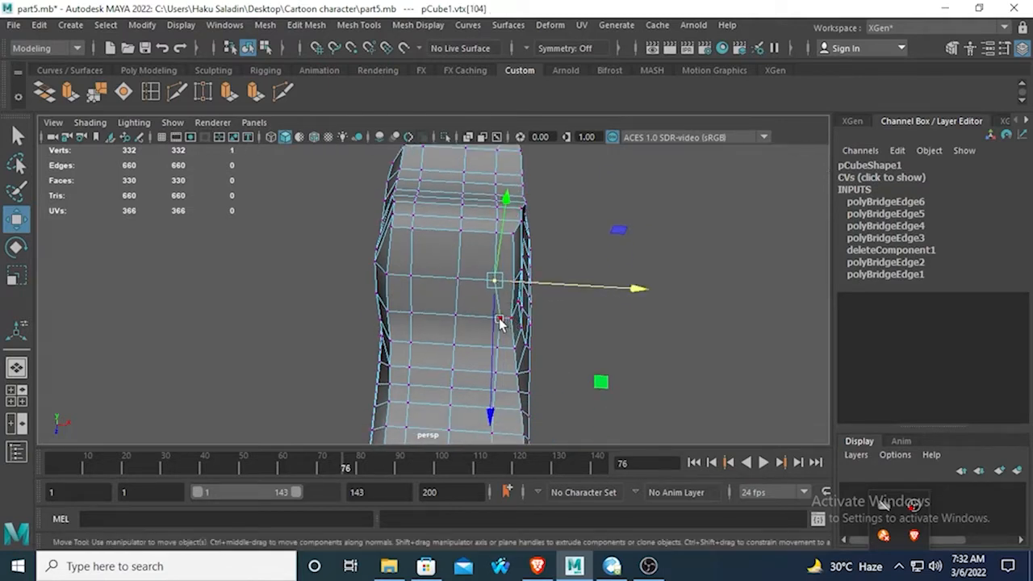
pyautogui.click(500, 320)
pyautogui.moveTo(637, 331); pyautogui.dragTo(542, 277)
pyautogui.click(504, 296)
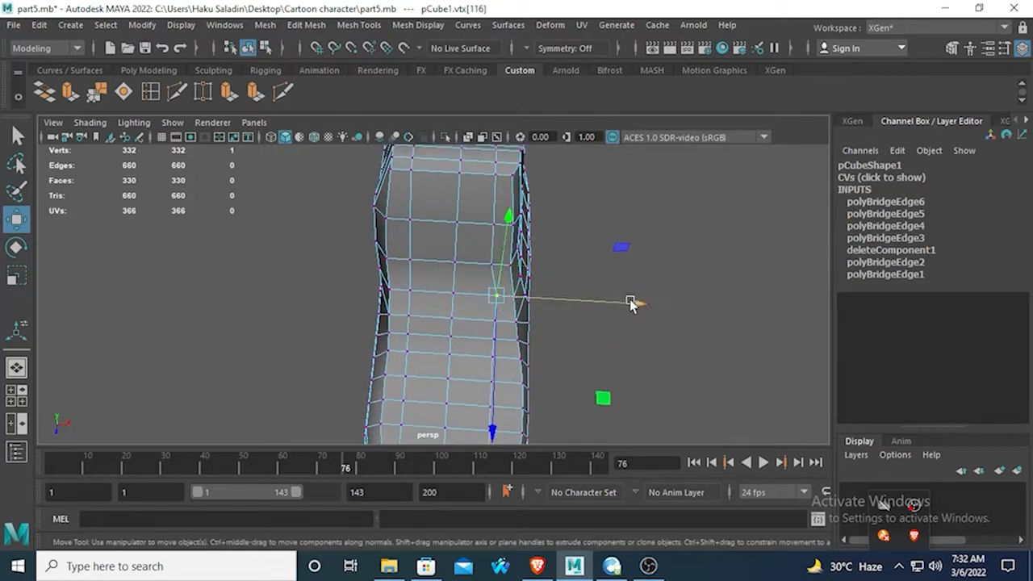
pyautogui.moveTo(632, 302); pyautogui.dragTo(624, 304)
pyautogui.keyDown('alt'); pyautogui.moveTo(538, 341); pyautogui.dragTo(496, 323); pyautogui.keyUp('alt')
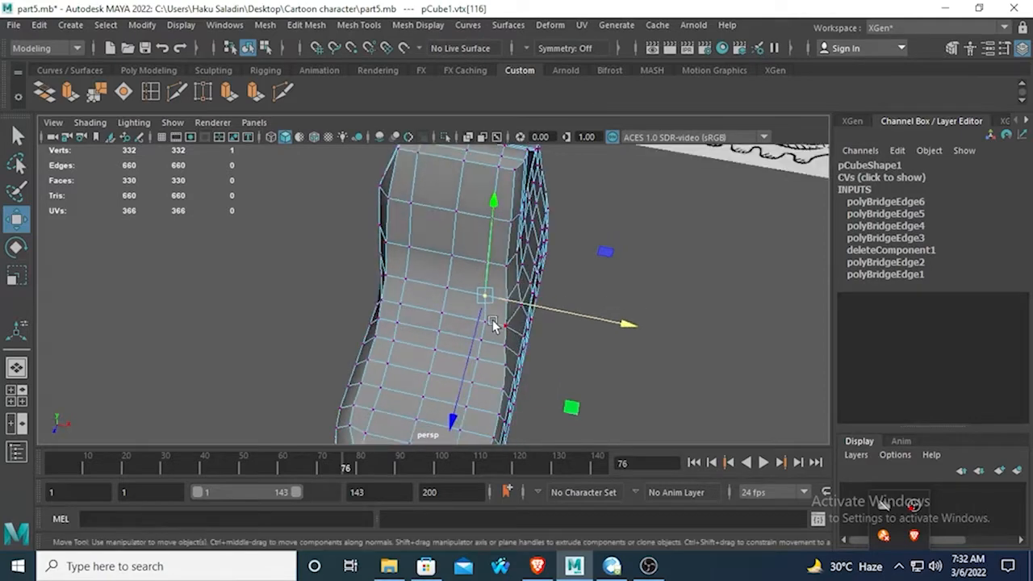
pyautogui.click(485, 323)
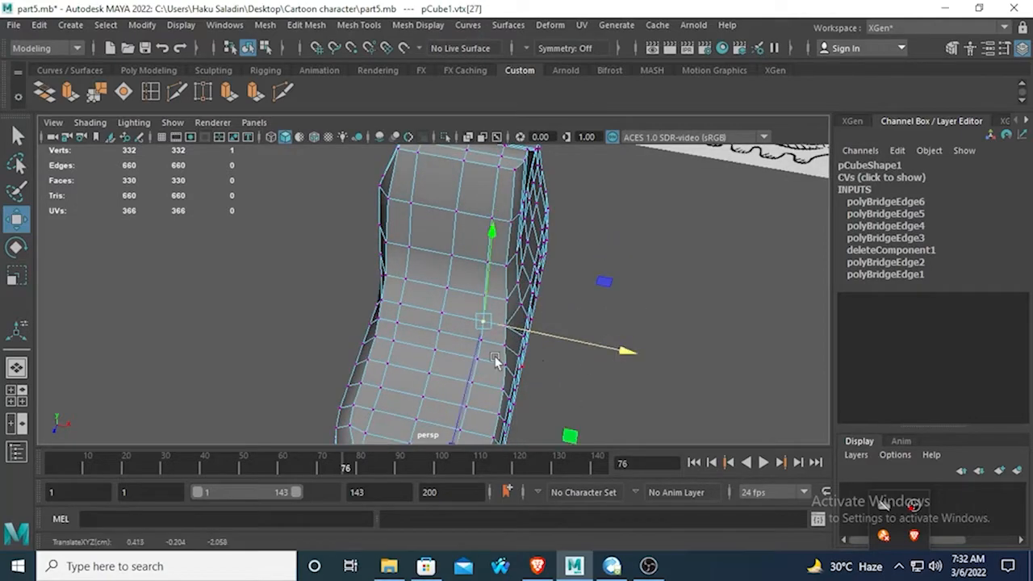
# Reselect the 12 vertices along the same upper side edge, from ankle to toe, and move them further inward across the width.
pyautogui.keyDown('alt'); pyautogui.moveTo(547, 278); pyautogui.dragTo(486, 189); pyautogui.keyUp('alt')
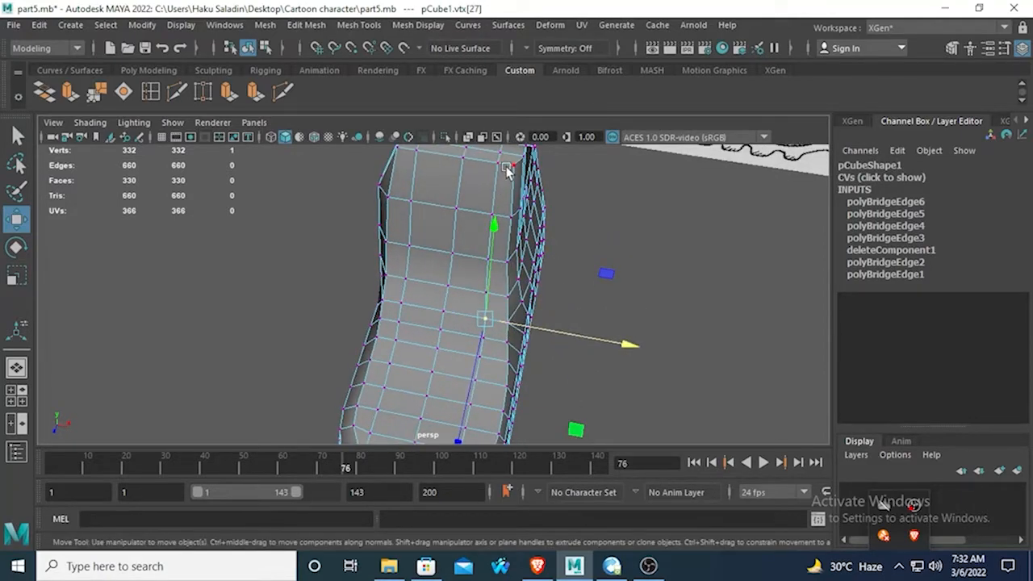
pyautogui.click(507, 168)
pyautogui.keyDown('alt'); pyautogui.moveTo(449, 364); pyautogui.dragTo(460, 293, button='middle'); pyautogui.keyUp('alt')
pyautogui.keyDown('shift'); pyautogui.doubleClick(502, 378); pyautogui.keyUp('shift')
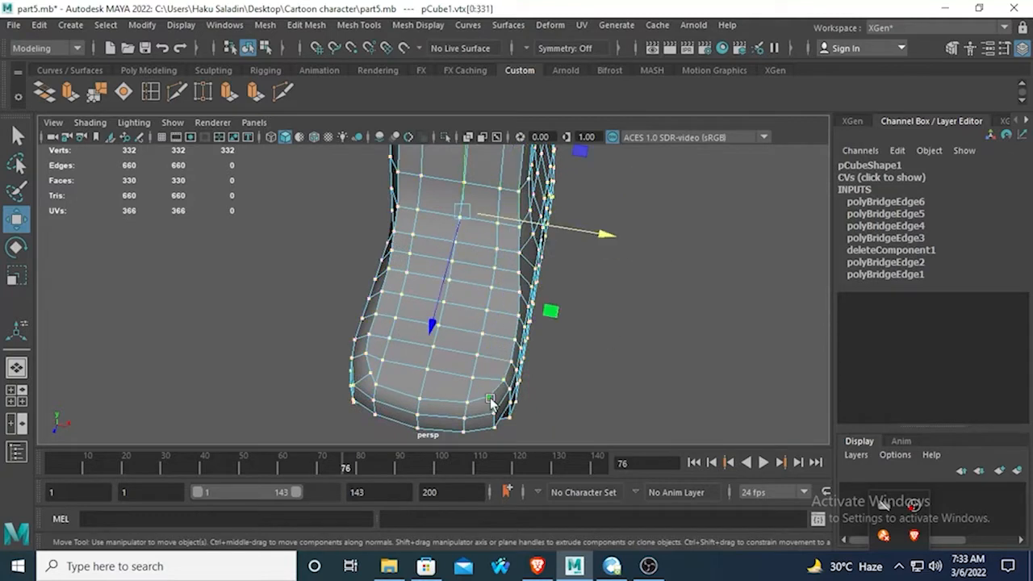
pyautogui.hotkey('ctrl', 'z')
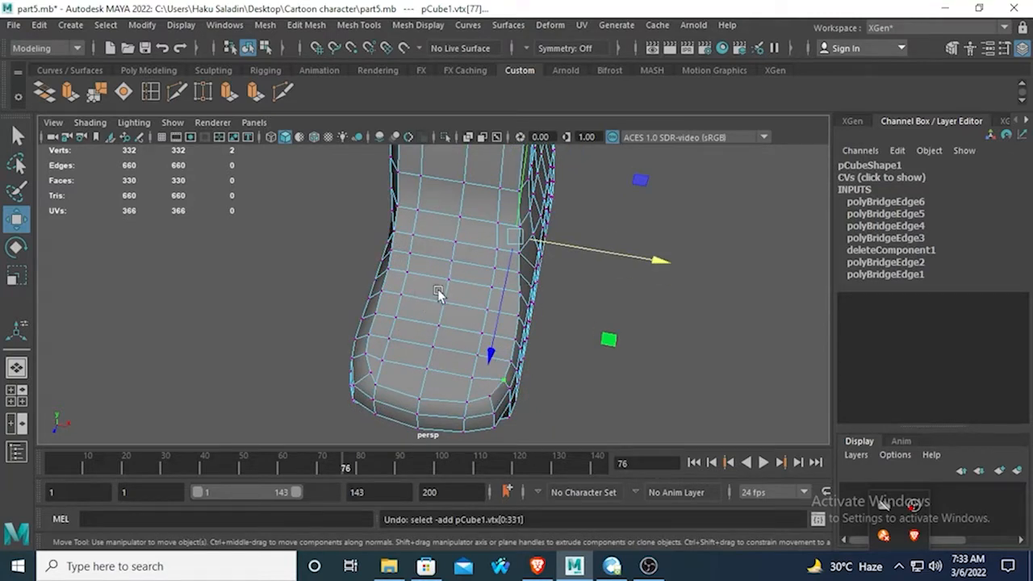
pyautogui.keyDown('alt'); pyautogui.moveTo(438, 294); pyautogui.dragTo(425, 240); pyautogui.keyUp('alt')
pyautogui.press('q')
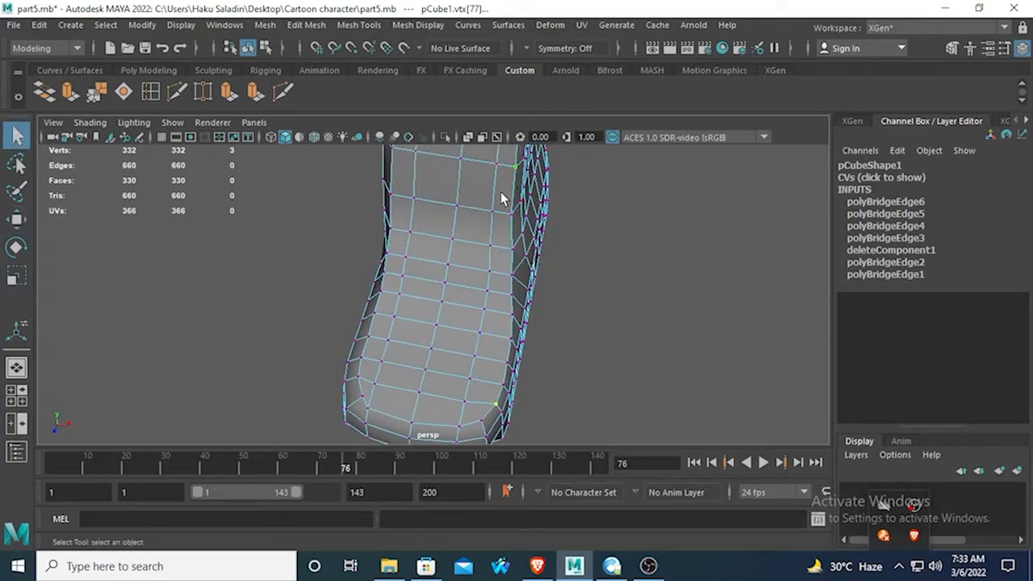
pyautogui.keyDown('alt'); pyautogui.moveTo(501, 200); pyautogui.dragTo(495, 252, button='middle'); pyautogui.keyUp('alt')
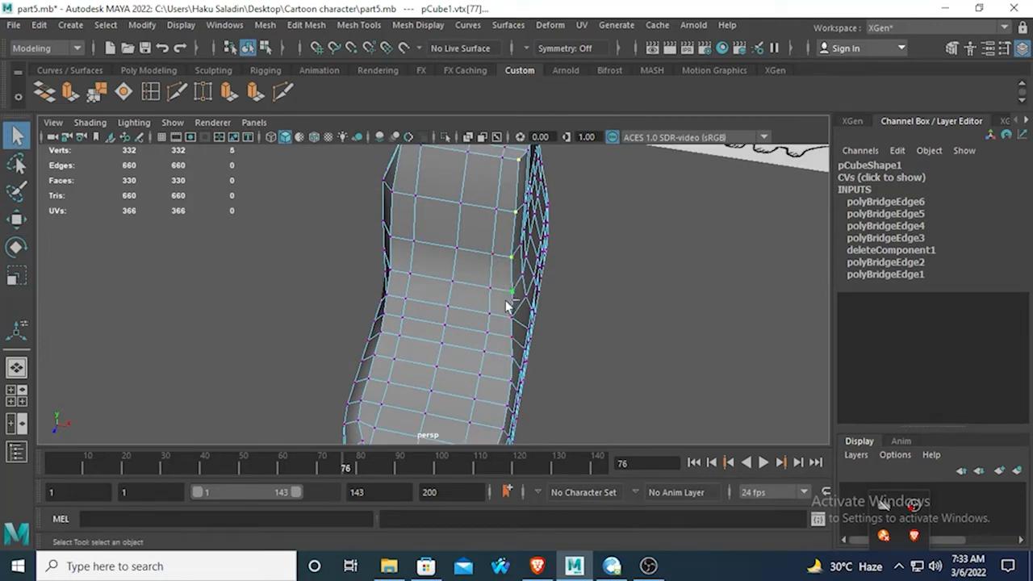
pyautogui.keyDown('alt'); pyautogui.moveTo(507, 328); pyautogui.dragTo(502, 305); pyautogui.keyUp('alt')
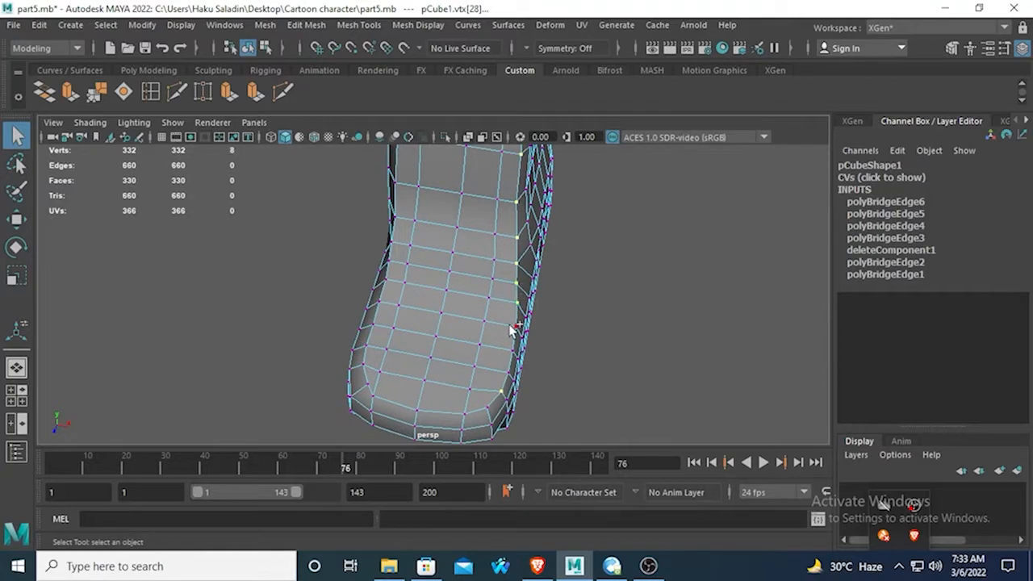
pyautogui.click(16, 218)
pyautogui.moveTo(622, 272)
pyautogui.mouseDown()
pyautogui.moveTo(658, 277)
pyautogui.moveTo(639, 272)
pyautogui.mouseUp()
pyautogui.hotkey('ctrl', 'z')
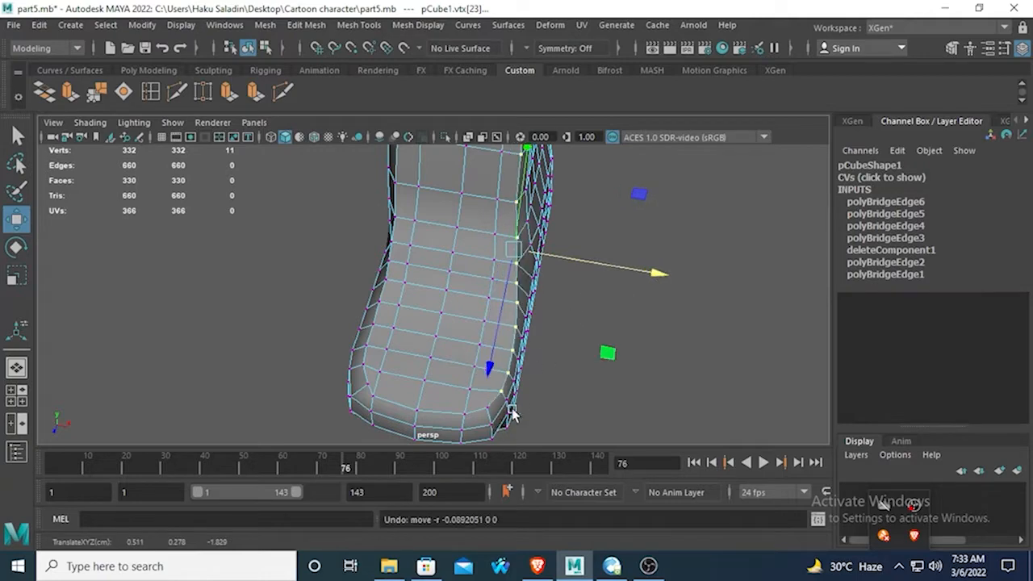
pyautogui.keyDown('shift'); pyautogui.click(486, 406); pyautogui.keyUp('shift')
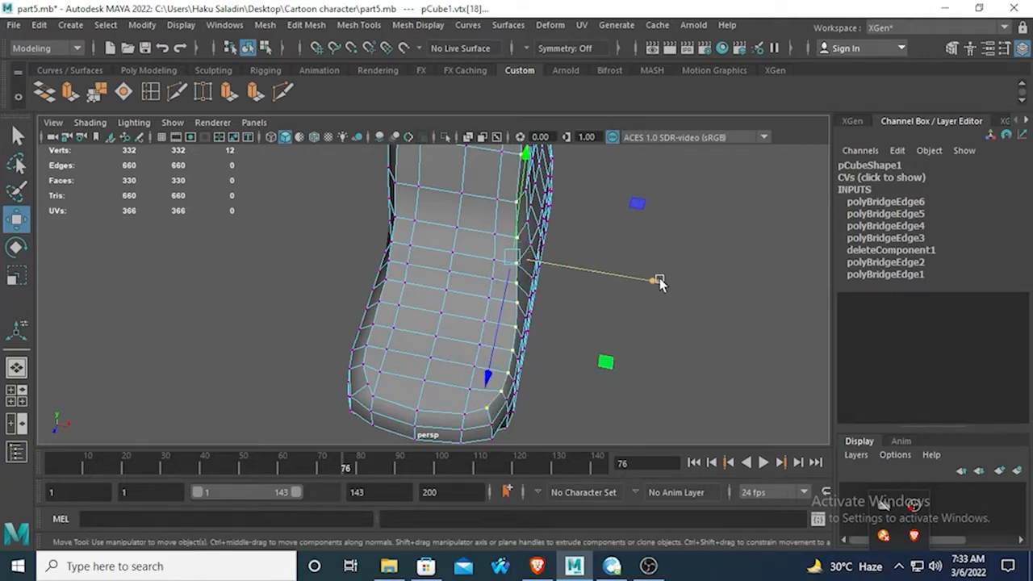
pyautogui.moveTo(659, 278); pyautogui.dragTo(426, 252)
# Lower the selected row of upper edge vertices slightly in the side view against the boot reference drawing.
pyautogui.moveTo(347, 203); pyautogui.dragTo(352, 208)
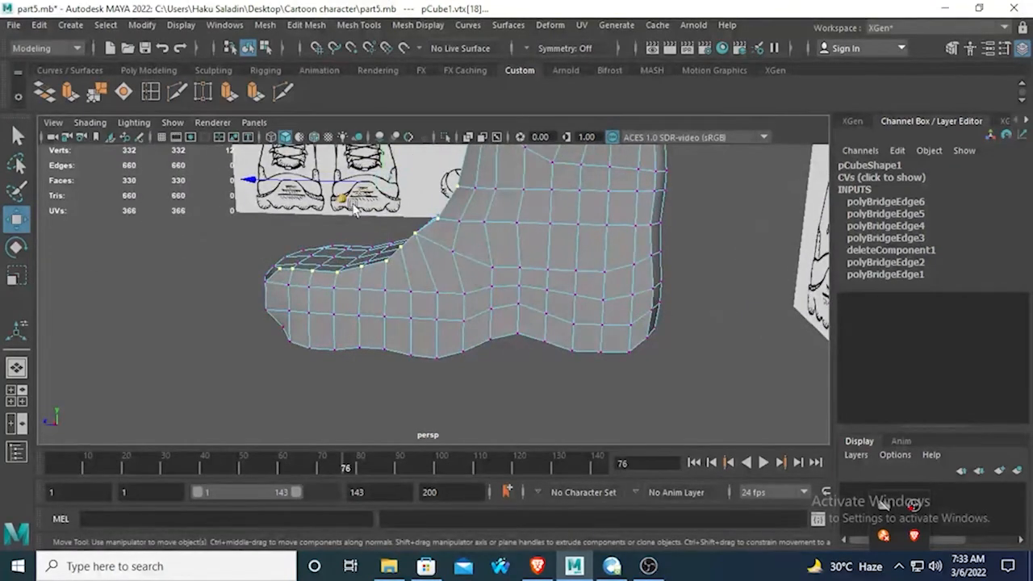
pyautogui.hotkey('alt', 'space')
pyautogui.press('Escape')
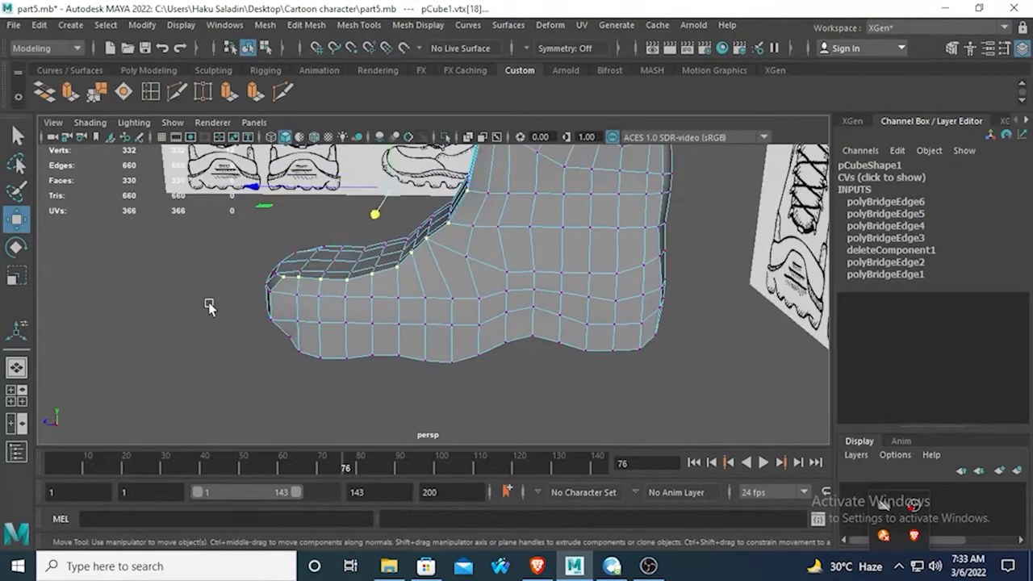
pyautogui.press('space')
pyautogui.press('space')
pyautogui.scroll(-8, 533, 300)
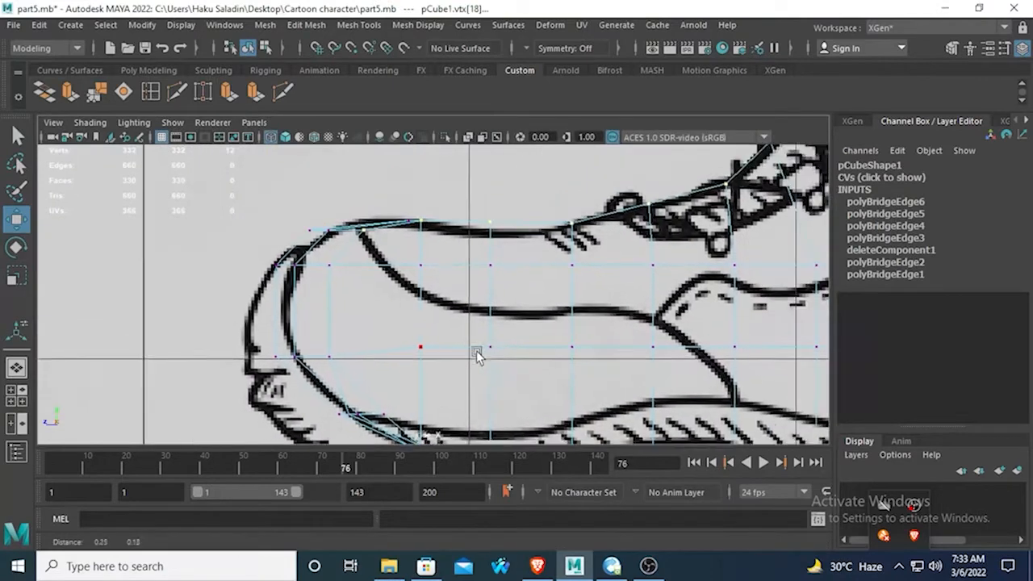
pyautogui.keyDown('alt'); pyautogui.moveTo(486, 205); pyautogui.dragTo(496, 311, button='middle'); pyautogui.keyUp('alt')
pyautogui.moveTo(468, 212)
pyautogui.mouseDown()
pyautogui.moveTo(468, 202)
pyautogui.moveTo(472, 218)
pyautogui.moveTo(563, 234)
pyautogui.moveTo(469, 228)
pyautogui.mouseUp()
pyautogui.press('space')
pyautogui.press('space')
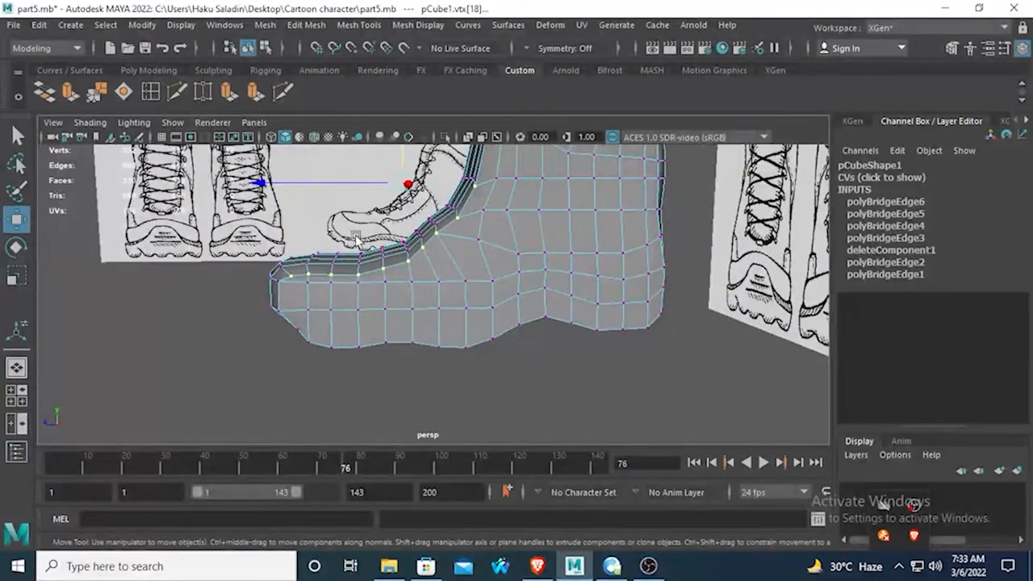
# Undo the last downward move of the selected upper edge vertices and lower the row again in the side view.
pyautogui.keyDown('alt'); pyautogui.moveTo(350, 251); pyautogui.dragTo(236, 315); pyautogui.keyUp('alt')
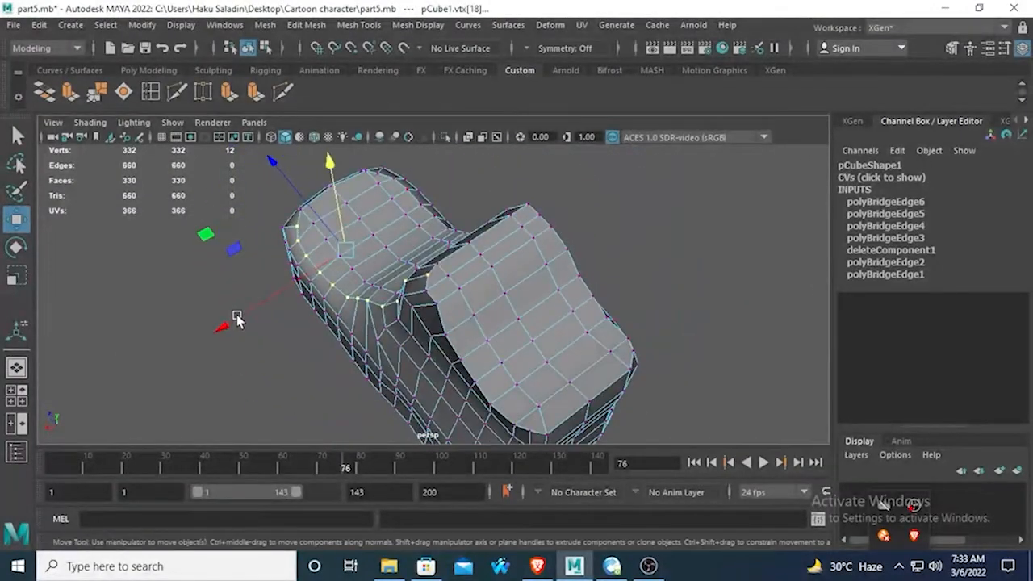
pyautogui.hotkey('ctrl', 'z')
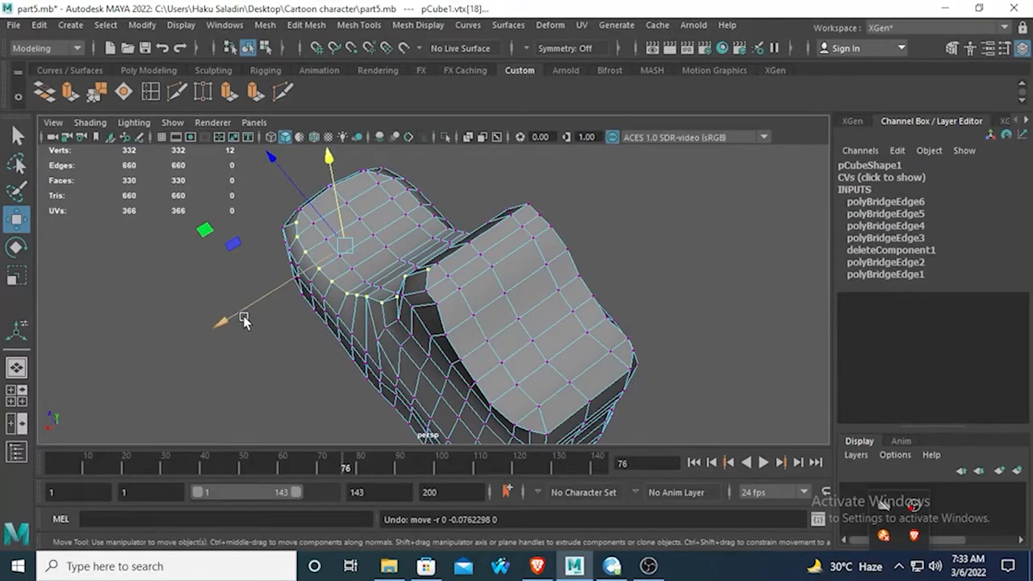
pyautogui.keyDown('alt'); pyautogui.moveTo(398, 313); pyautogui.dragTo(500, 299); pyautogui.keyUp('alt')
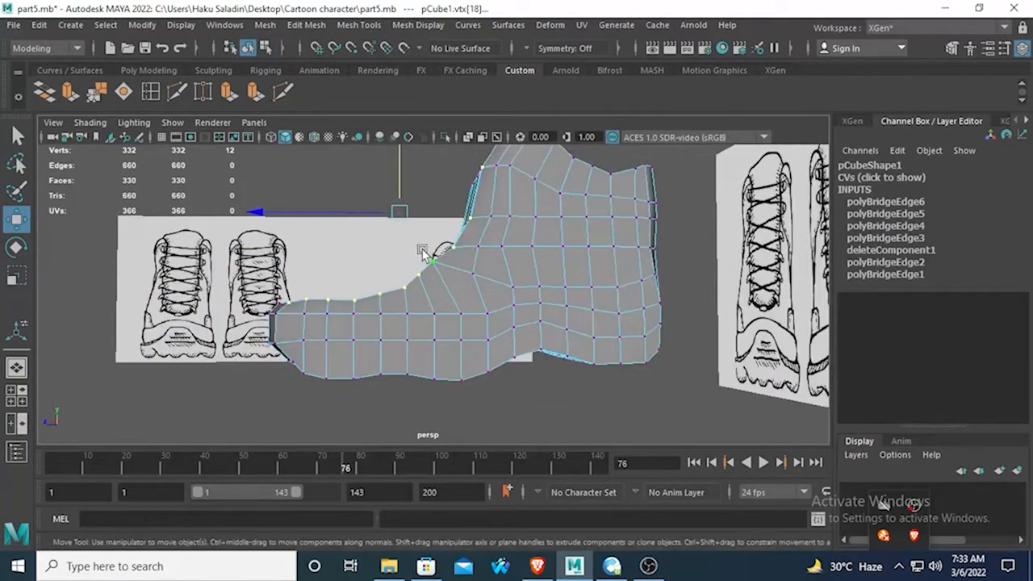
pyautogui.keyDown('alt'); pyautogui.moveTo(403, 166); pyautogui.dragTo(393, 236, button='middle'); pyautogui.keyUp('alt')
pyautogui.moveTo(394, 170); pyautogui.dragTo(396, 180)
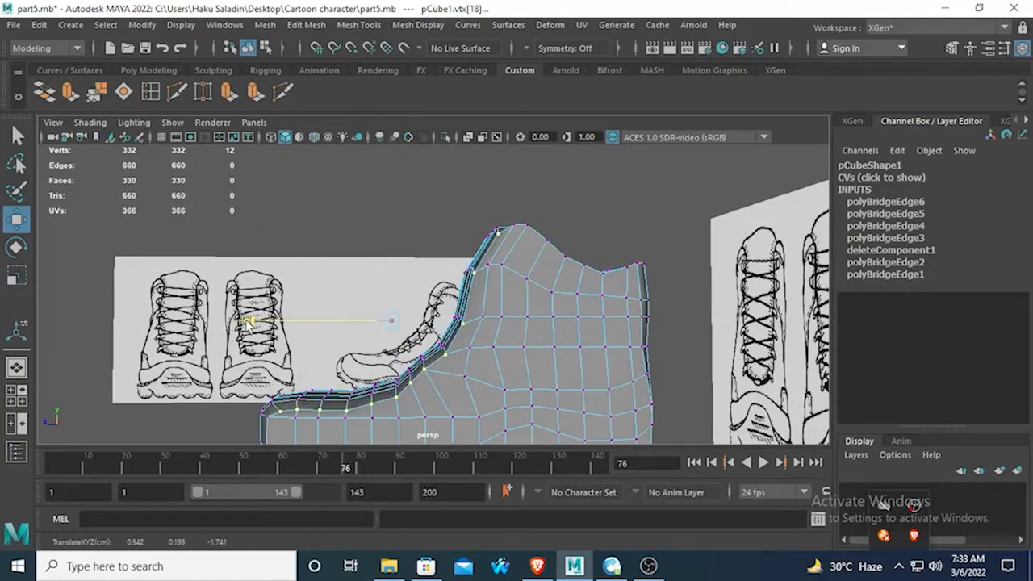
# Select the two vertices at the collar's front corner one by one and nudge each slightly outward across the width.
pyautogui.keyDown('alt'); pyautogui.moveTo(242, 321); pyautogui.dragTo(397, 290); pyautogui.keyUp('alt')
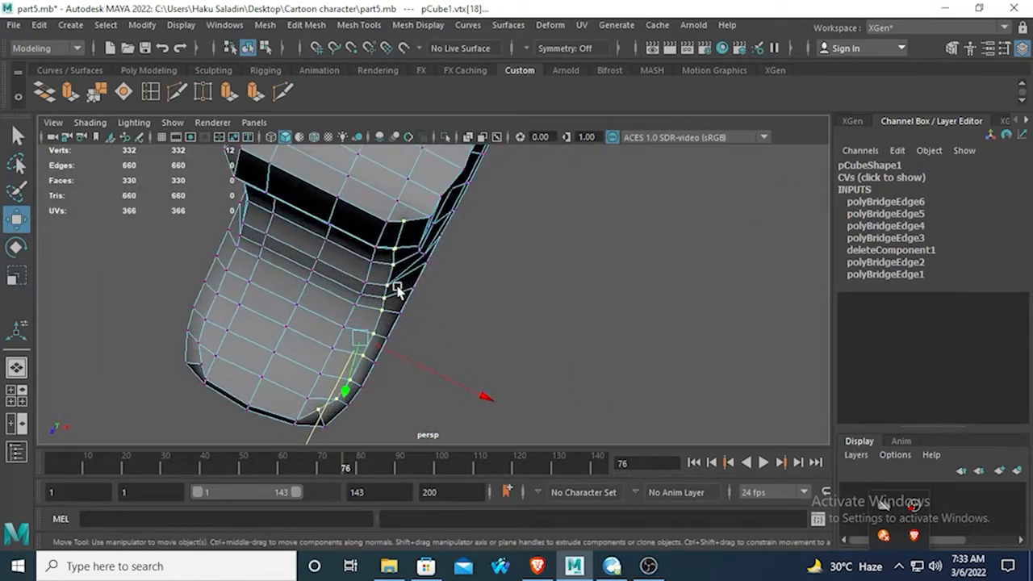
pyautogui.click(410, 223)
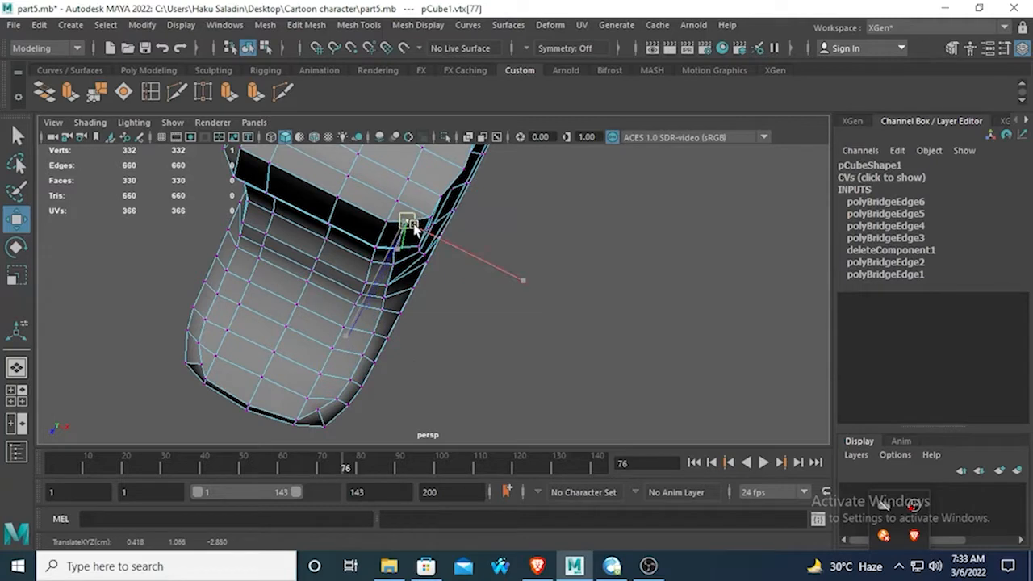
pyautogui.press('q')
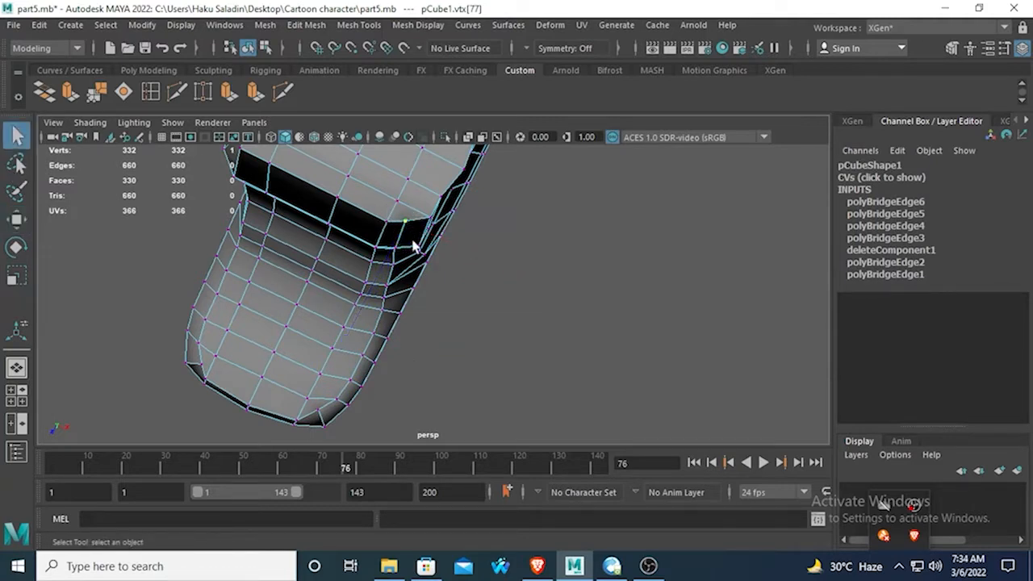
pyautogui.press('w')
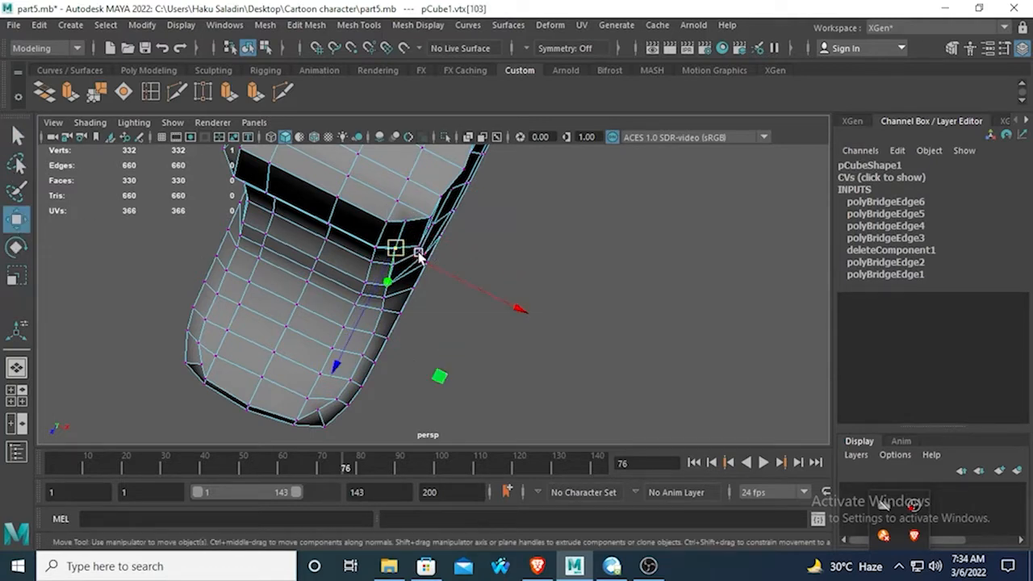
pyautogui.moveTo(399, 253); pyautogui.dragTo(398, 250)
# Check the boot's overall shape in smooth preview from several sides, return to object selection and restore the unsmoothed display.
pyautogui.press('3')
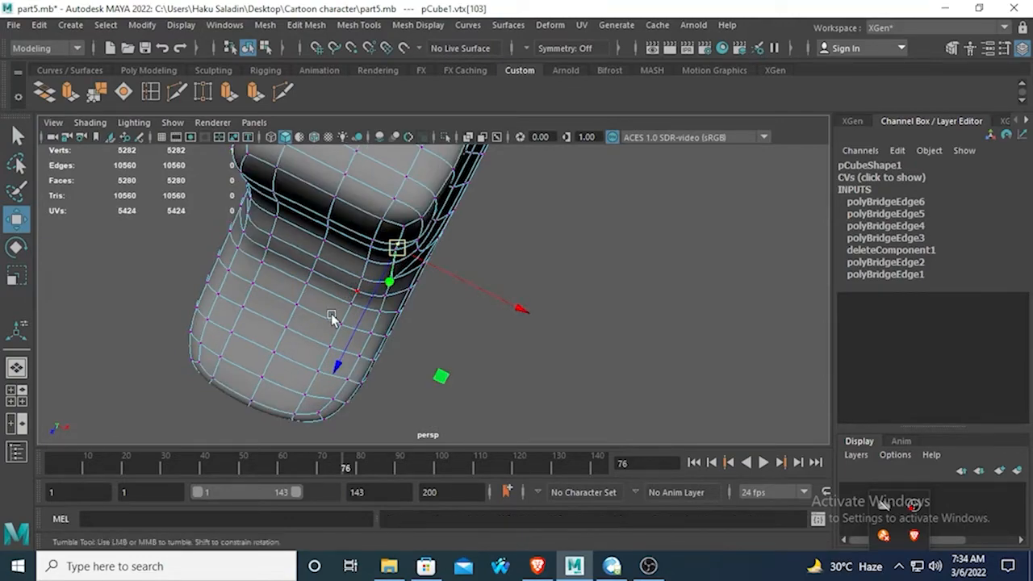
pyautogui.keyDown('alt'); pyautogui.moveTo(335, 318); pyautogui.dragTo(312, 213); pyautogui.keyUp('alt')
pyautogui.keyDown('alt'); pyautogui.moveTo(314, 401); pyautogui.dragTo(312, 352); pyautogui.keyUp('alt')
pyautogui.keyDown('alt'); pyautogui.moveTo(312, 352); pyautogui.dragTo(342, 185, button='middle'); pyautogui.keyUp('alt')
pyautogui.scroll(-3, 342, 180)
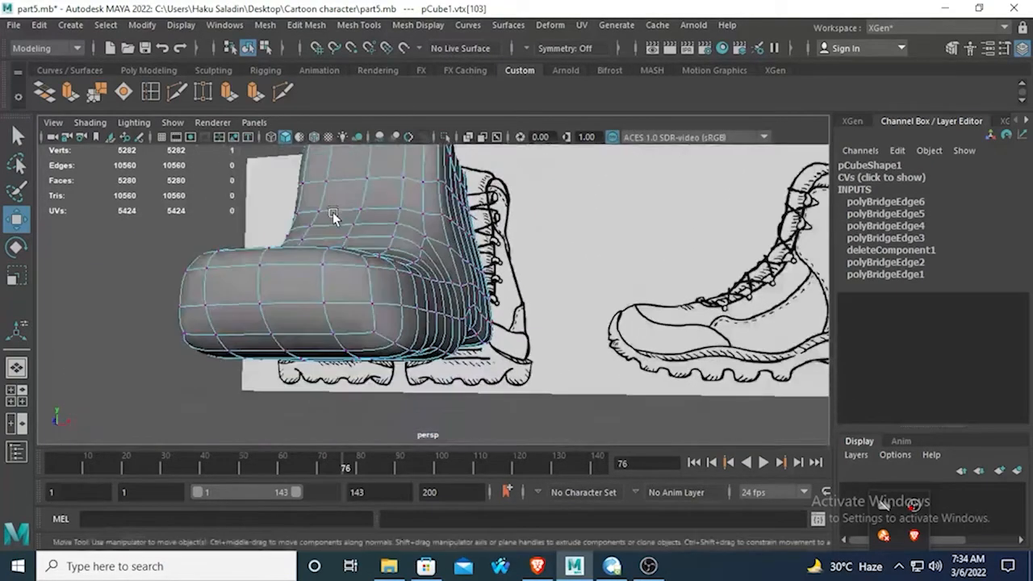
pyautogui.keyDown('alt'); pyautogui.moveTo(333, 212); pyautogui.dragTo(345, 254); pyautogui.keyUp('alt')
pyautogui.moveTo(345, 260); pyautogui.dragTo(410, 129, button='right')
pyautogui.click(572, 261)
pyautogui.moveTo(572, 261)
pyautogui.keyDown('alt'); pyautogui.mouseDown()
pyautogui.moveTo(576, 282)
pyautogui.moveTo(482, 234)
pyautogui.moveTo(350, 282)
pyautogui.moveTo(378, 302)
pyautogui.moveTo(660, 279)
pyautogui.mouseUp(); pyautogui.keyUp('alt')
pyautogui.click(362, 281)
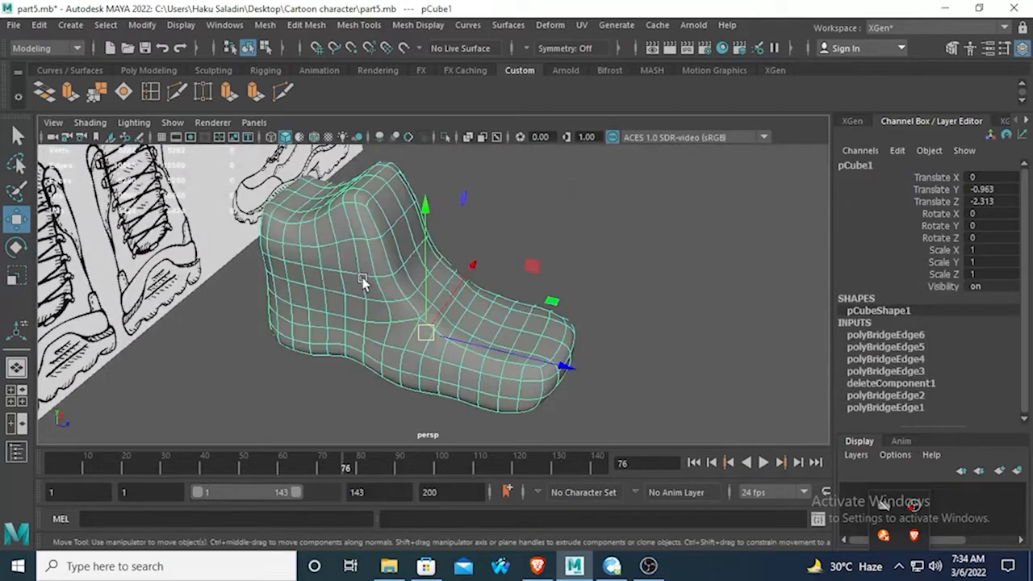
pyautogui.press('1')
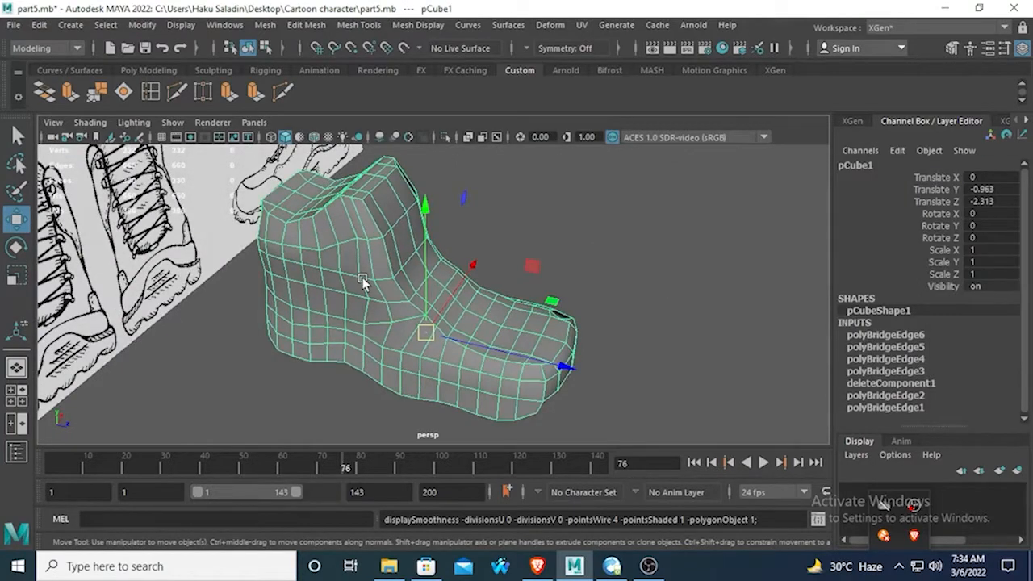
# Select three vertices along the back edge of the boot's top in vertex mode and move them slightly toward the toe.
pyautogui.moveTo(362, 282)
pyautogui.keyDown('alt'); pyautogui.mouseDown()
pyautogui.moveTo(314, 283)
pyautogui.moveTo(443, 296)
pyautogui.moveTo(396, 254)
pyautogui.moveTo(487, 302)
pyautogui.moveTo(486, 253)
pyautogui.moveTo(467, 267)
pyautogui.moveTo(499, 301)
pyautogui.mouseUp(); pyautogui.keyUp('alt')
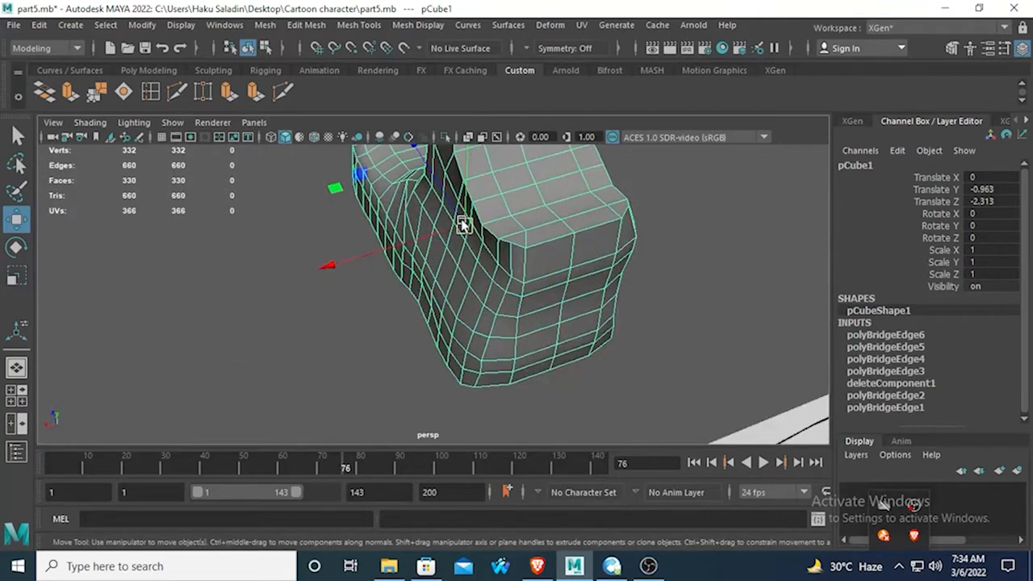
pyautogui.moveTo(464, 226)
pyautogui.keyDown('alt'); pyautogui.mouseDown()
pyautogui.moveTo(568, 294)
pyautogui.moveTo(519, 240)
pyautogui.mouseUp(); pyautogui.keyUp('alt')
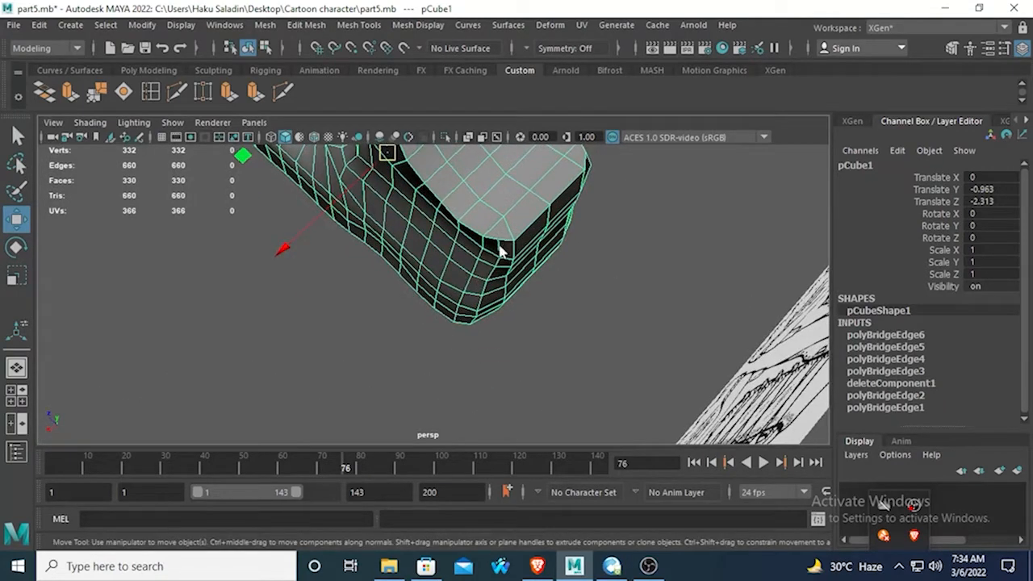
pyautogui.moveTo(501, 252); pyautogui.dragTo(453, 252, button='right')
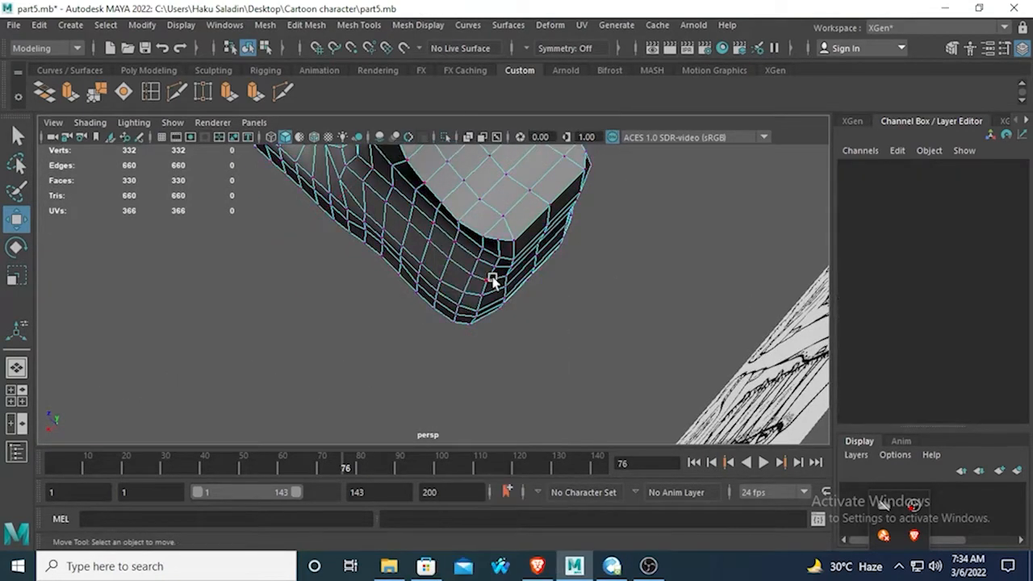
pyautogui.moveTo(512, 267)
pyautogui.keyDown('alt'); pyautogui.mouseDown()
pyautogui.moveTo(454, 281)
pyautogui.moveTo(454, 300)
pyautogui.moveTo(546, 260)
pyautogui.moveTo(507, 234)
pyautogui.moveTo(493, 274)
pyautogui.mouseUp(); pyautogui.keyUp('alt')
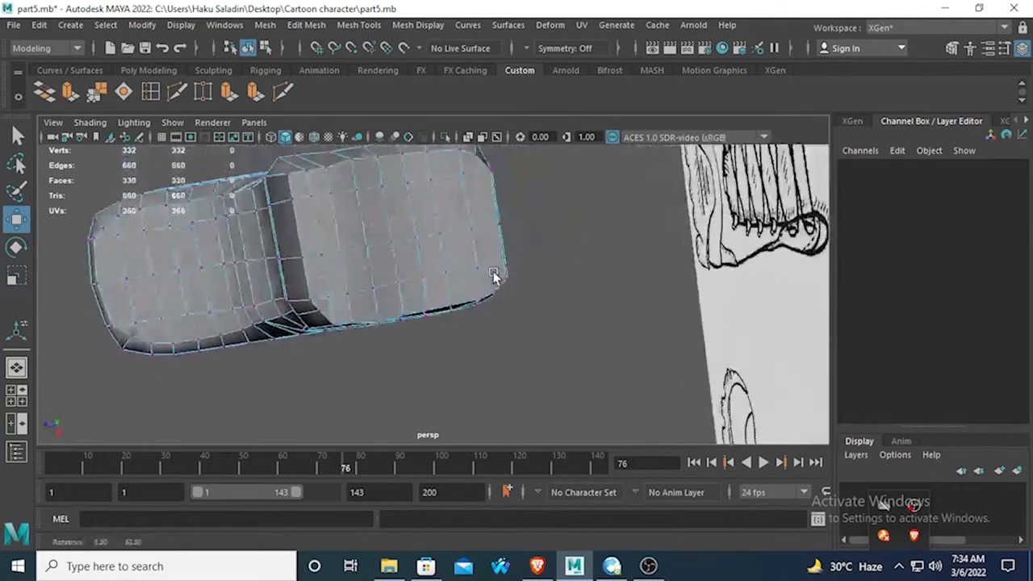
pyautogui.click(503, 286)
pyautogui.keyDown('shift'); pyautogui.click(492, 229); pyautogui.keyUp('shift')
pyautogui.keyDown('shift'); pyautogui.click(481, 182); pyautogui.keyUp('shift')
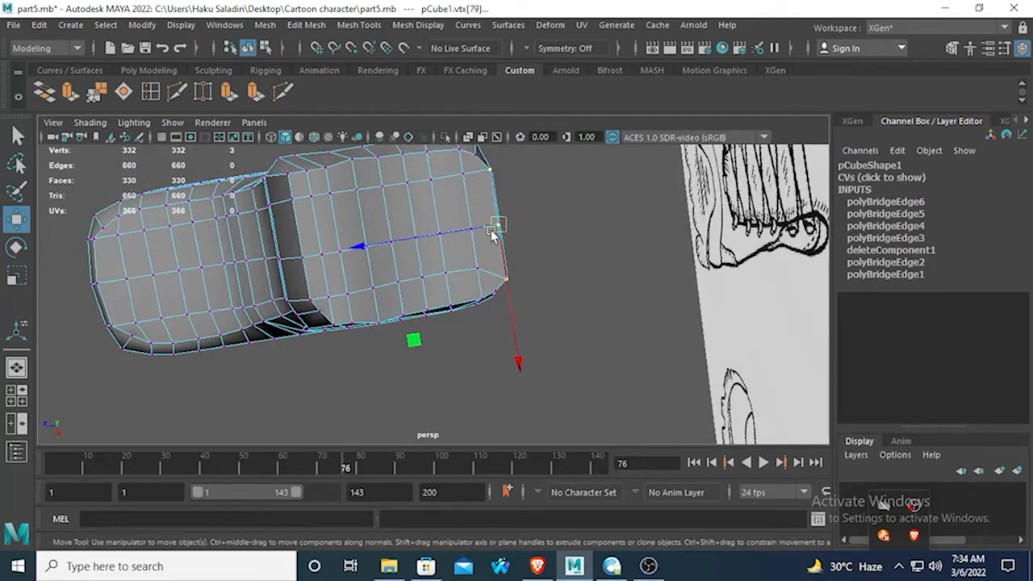
pyautogui.keyDown('alt'); pyautogui.moveTo(492, 231); pyautogui.dragTo(376, 280); pyautogui.keyUp('alt')
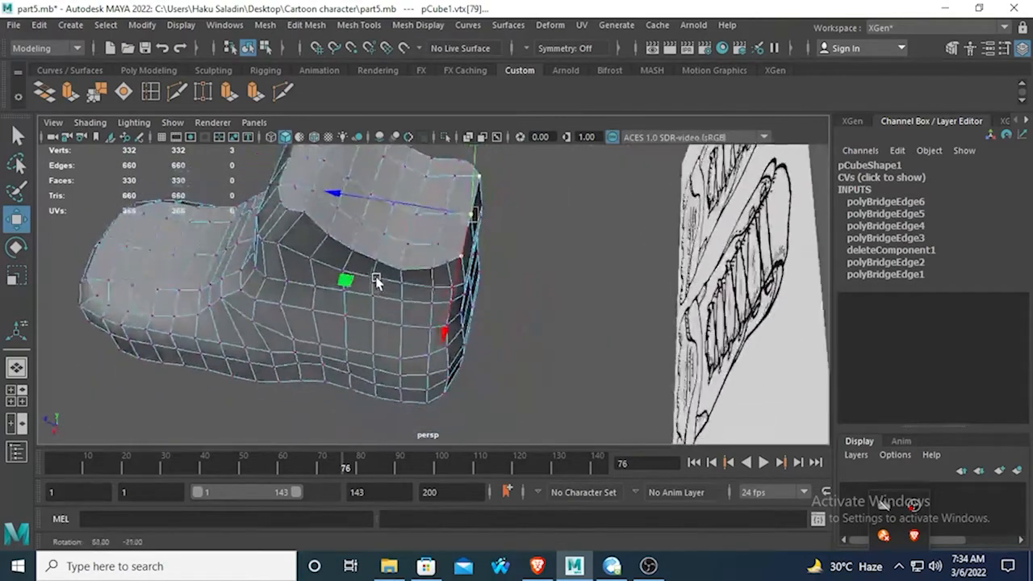
pyautogui.moveTo(343, 195); pyautogui.dragTo(338, 198)
# Select the nine vertices along the collar's side edge, from front corner to back corner, and shift them across the width.
pyautogui.keyDown('alt'); pyautogui.moveTo(446, 314); pyautogui.dragTo(524, 319); pyautogui.keyUp('alt')
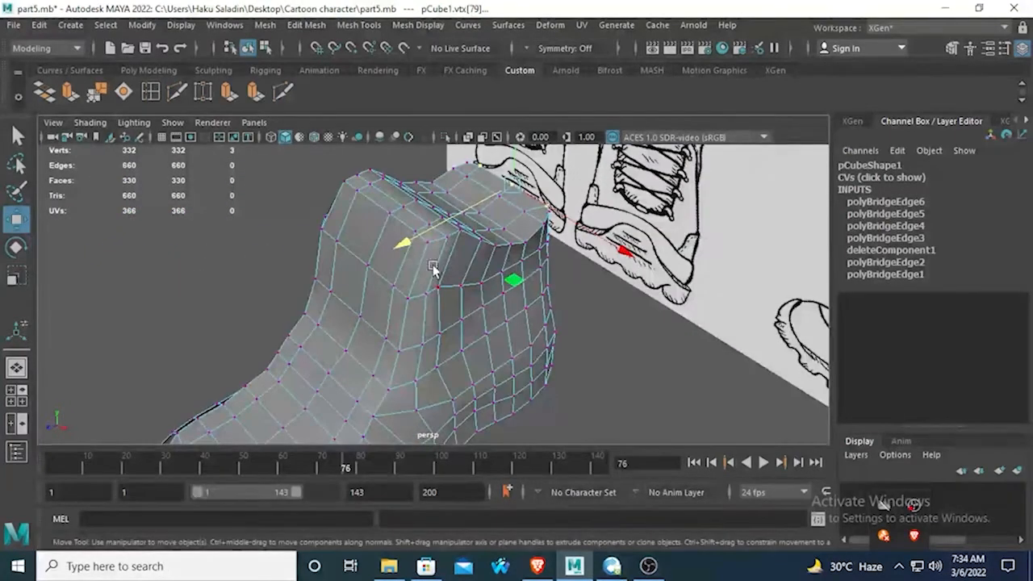
pyautogui.click(423, 240)
pyautogui.keyDown('alt'); pyautogui.moveTo(470, 268); pyautogui.dragTo(510, 314); pyautogui.keyUp('alt')
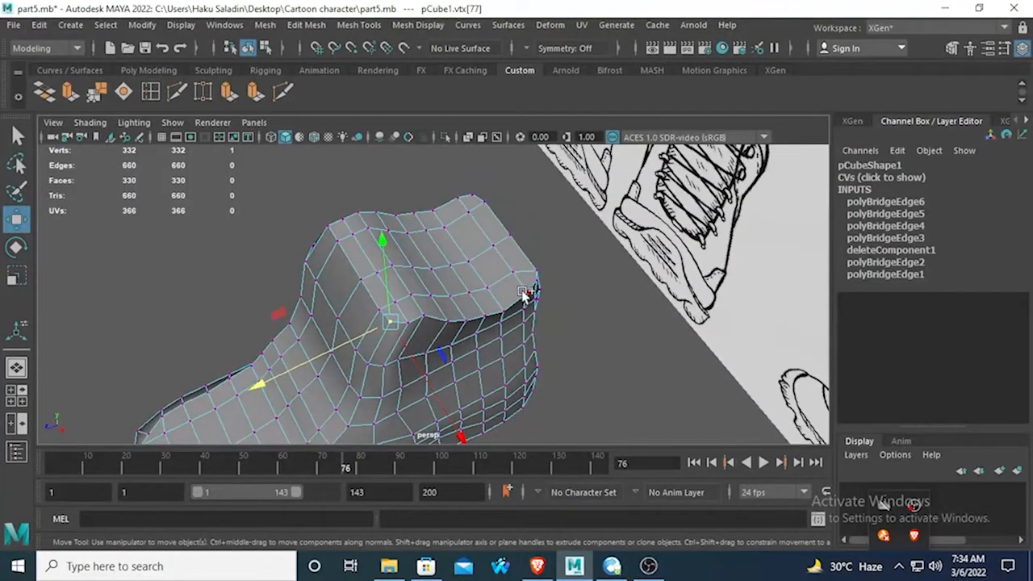
pyautogui.keyDown('shift'); pyautogui.click(532, 281); pyautogui.keyUp('shift')
pyautogui.keyDown('shift'); pyautogui.click(521, 283); pyautogui.keyUp('shift')
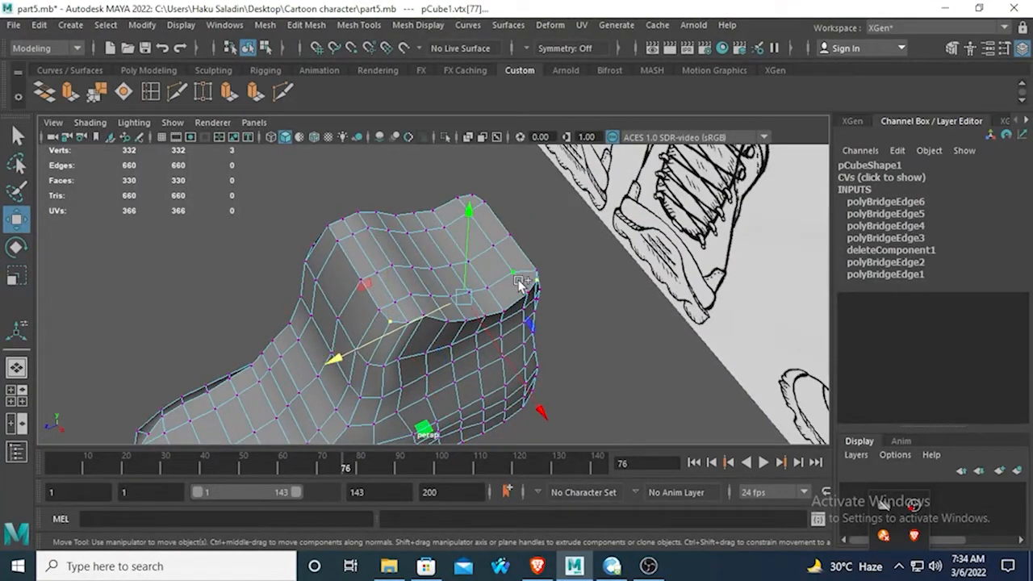
pyautogui.hotkey('ctrl', 'z')
pyautogui.click(17, 134)
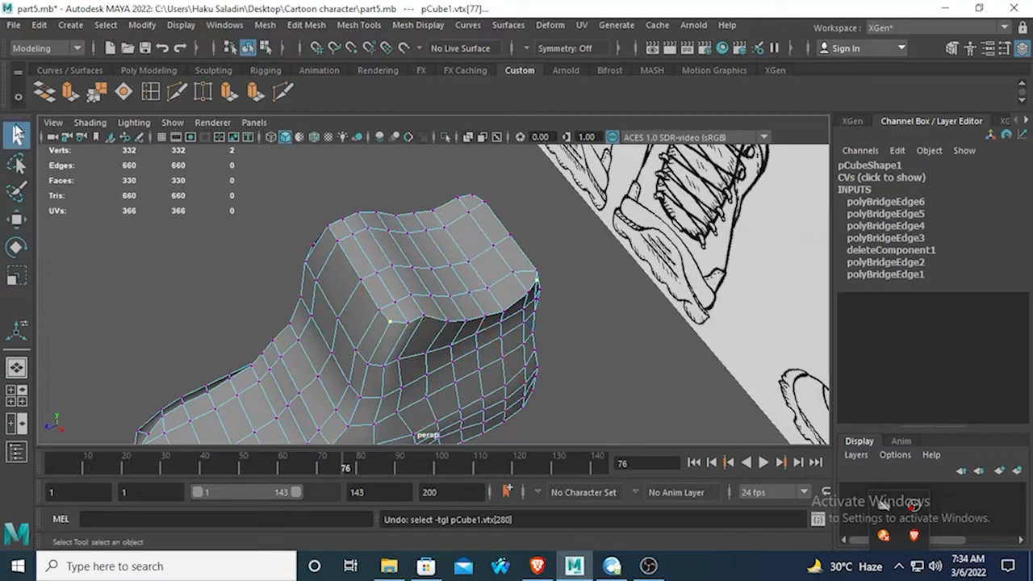
pyautogui.keyDown('shift'); pyautogui.click(421, 323); pyautogui.keyUp('shift')
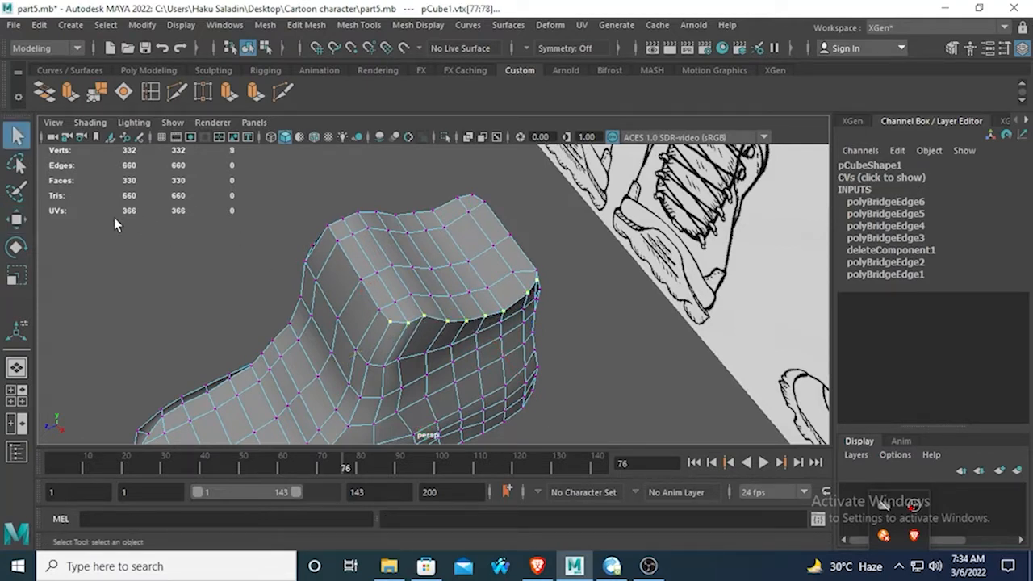
pyautogui.click(17, 219)
pyautogui.moveTo(544, 418); pyautogui.dragTo(493, 329)
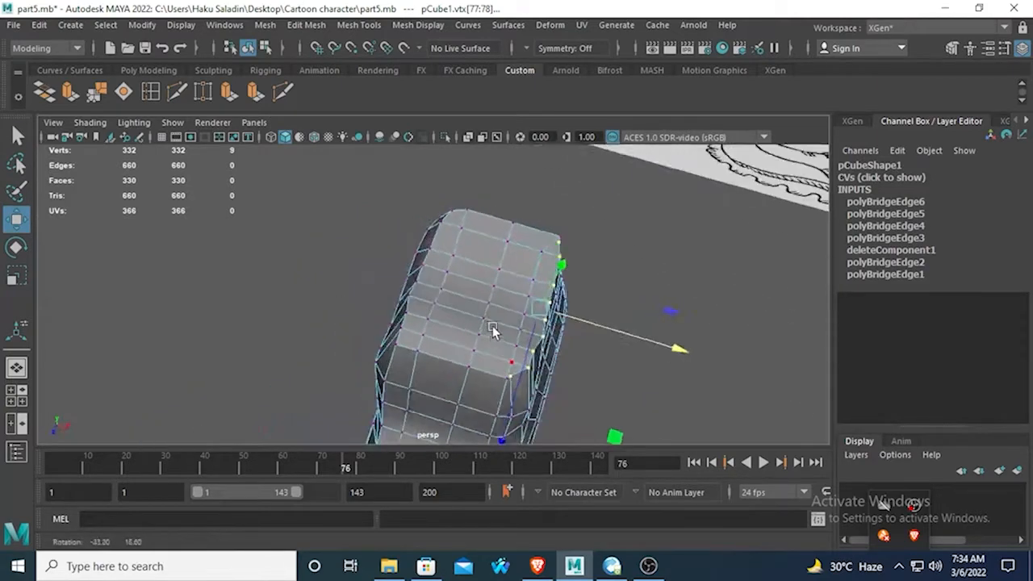
# Move the collar's back corner vertex slightly outward across the width and check the corner in smooth preview.
pyautogui.click(561, 242)
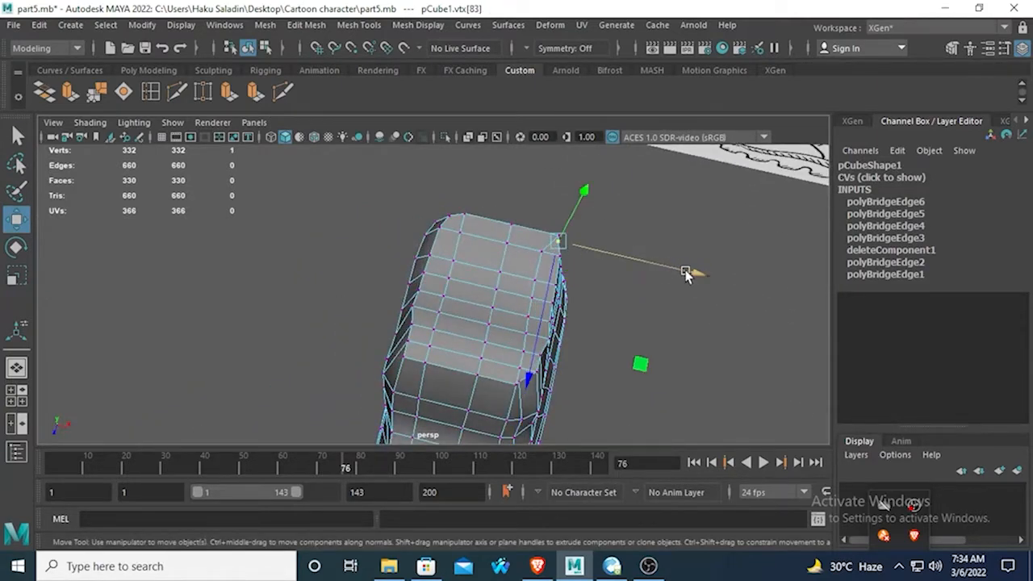
pyautogui.moveTo(686, 273); pyautogui.dragTo(693, 276)
pyautogui.keyDown('alt'); pyautogui.moveTo(579, 295); pyautogui.dragTo(474, 296); pyautogui.keyUp('alt')
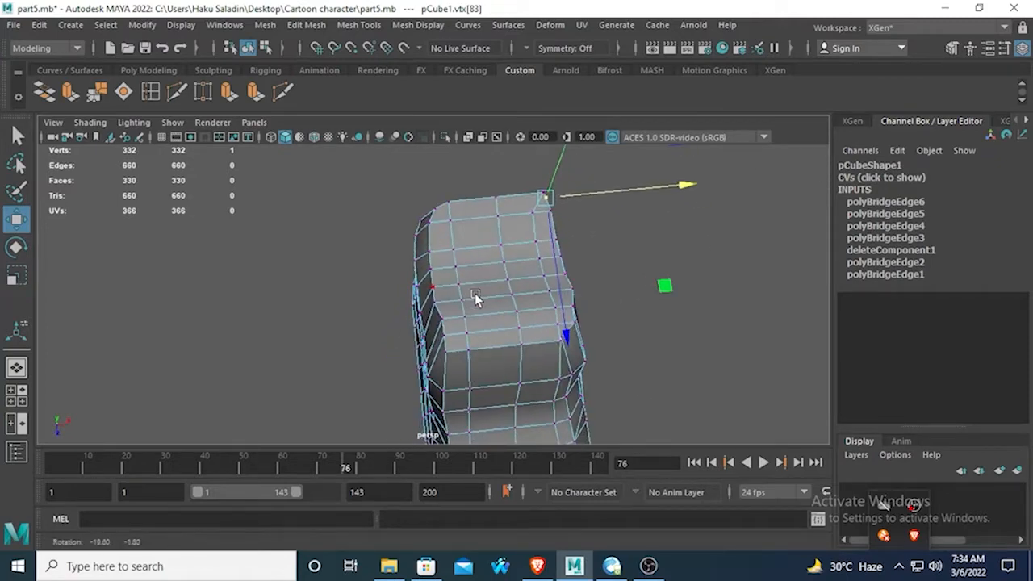
pyautogui.press('3')
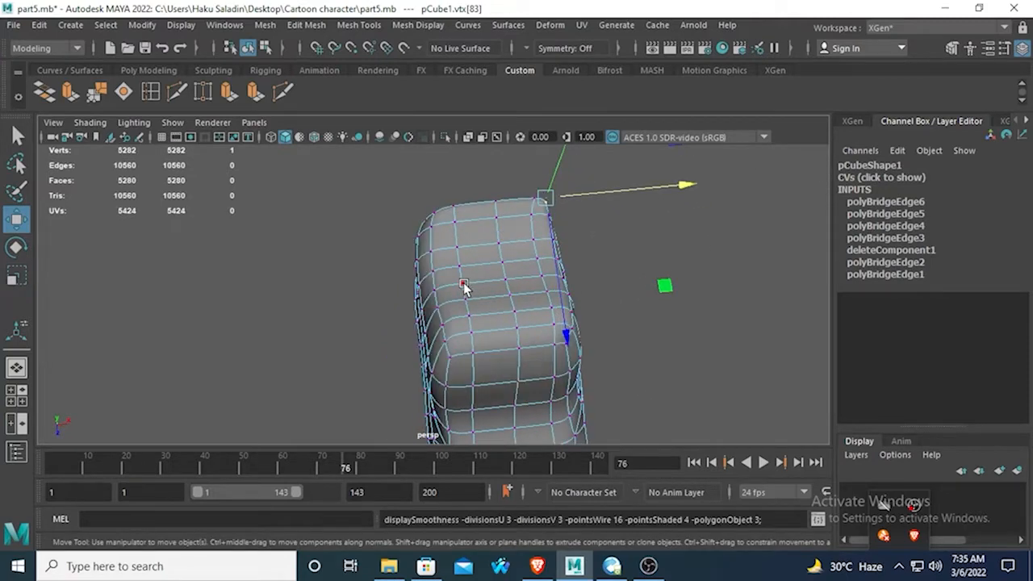
pyautogui.press('1')
pyautogui.keyDown('alt'); pyautogui.moveTo(540, 289); pyautogui.dragTo(677, 433); pyautogui.keyUp('alt')
pyautogui.scroll(2, 574, 299)
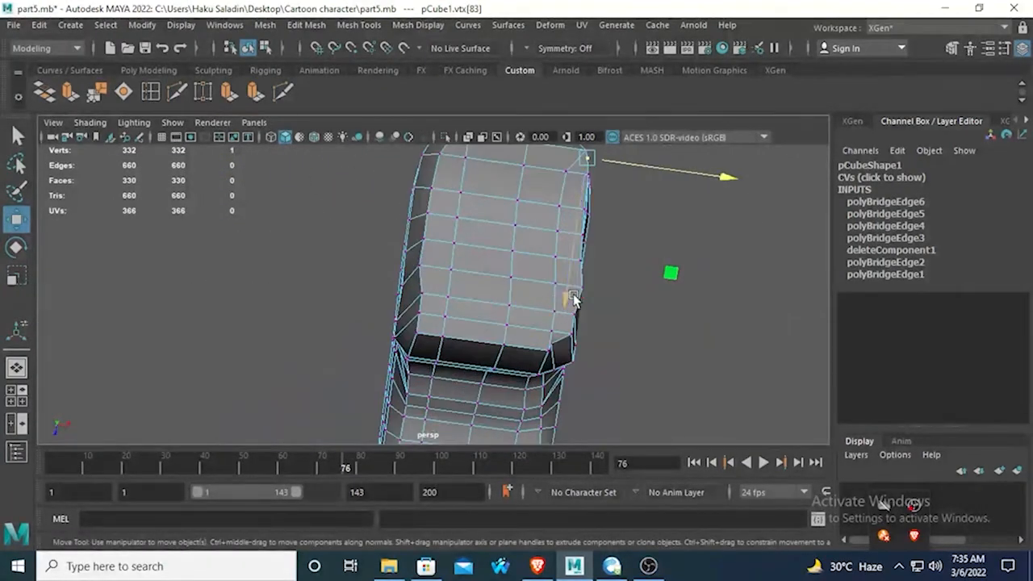
# Move two neighbouring vertices midway along the collar's side edge across the width one by one to even out the curve.
pyautogui.click(580, 288)
pyautogui.moveTo(715, 315); pyautogui.dragTo(404, 269)
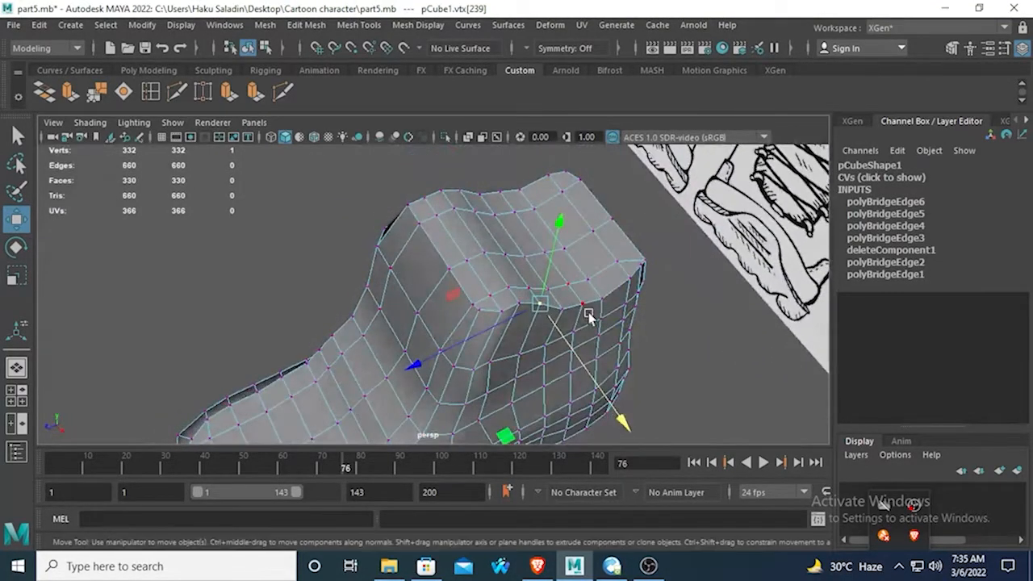
pyautogui.click(565, 306)
pyautogui.hotkey('ctrl', 'z')
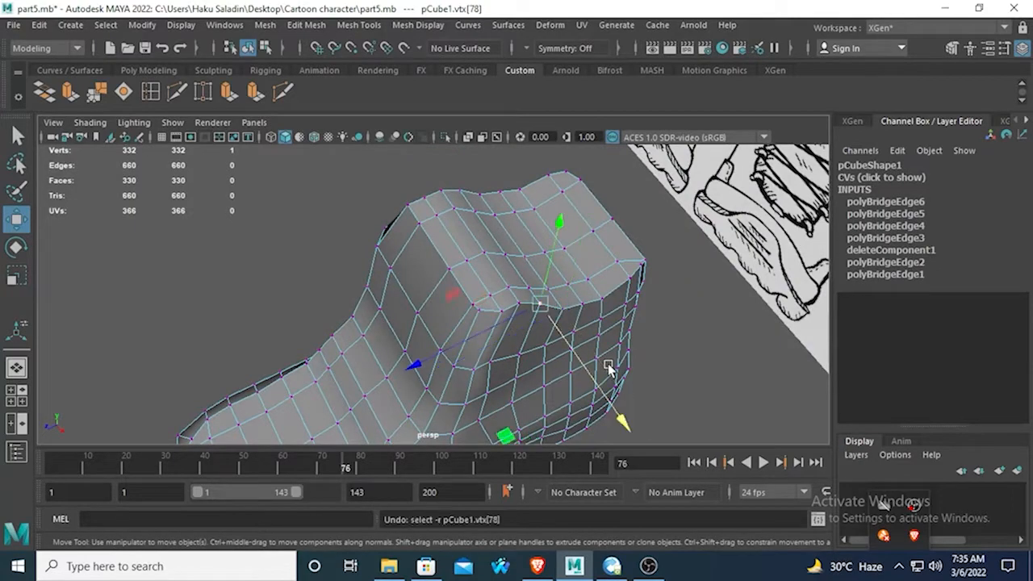
pyautogui.hotkey('ctrl', 'z')
pyautogui.keyDown('alt'); pyautogui.moveTo(399, 244); pyautogui.dragTo(547, 342); pyautogui.keyUp('alt')
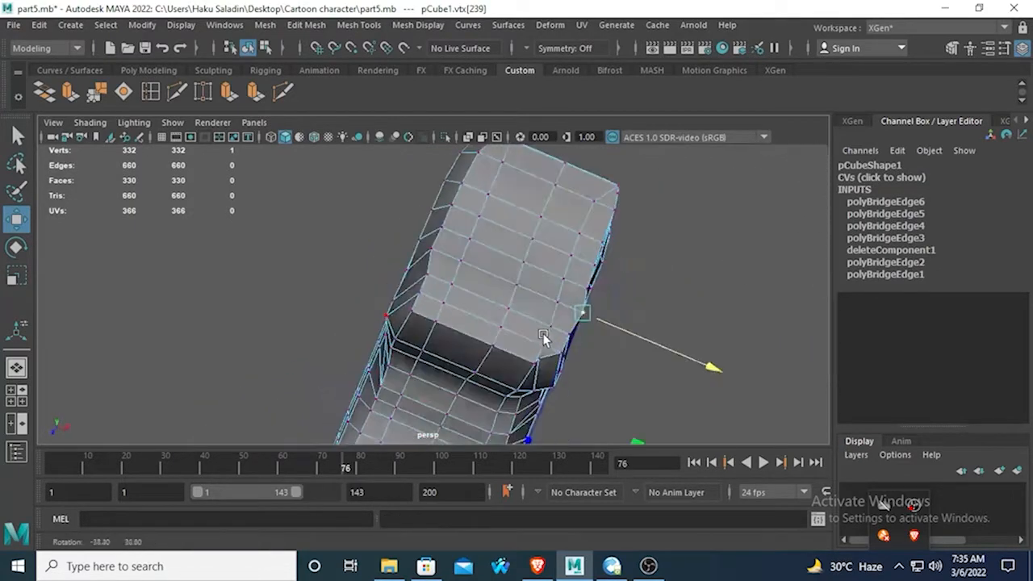
pyautogui.moveTo(709, 366); pyautogui.dragTo(589, 299)
pyautogui.click(588, 297)
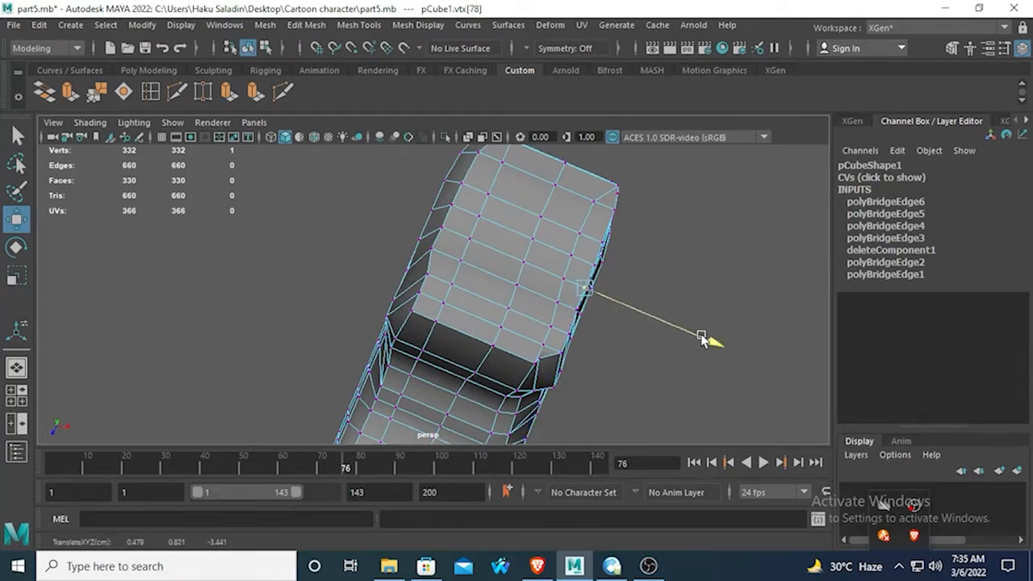
pyautogui.keyDown('alt'); pyautogui.moveTo(708, 337); pyautogui.dragTo(406, 333); pyautogui.keyUp('alt')
# Clear the vertex selection, inspect the boot from several sides and switch to the front view over the reference drawing.
pyautogui.click(386, 295)
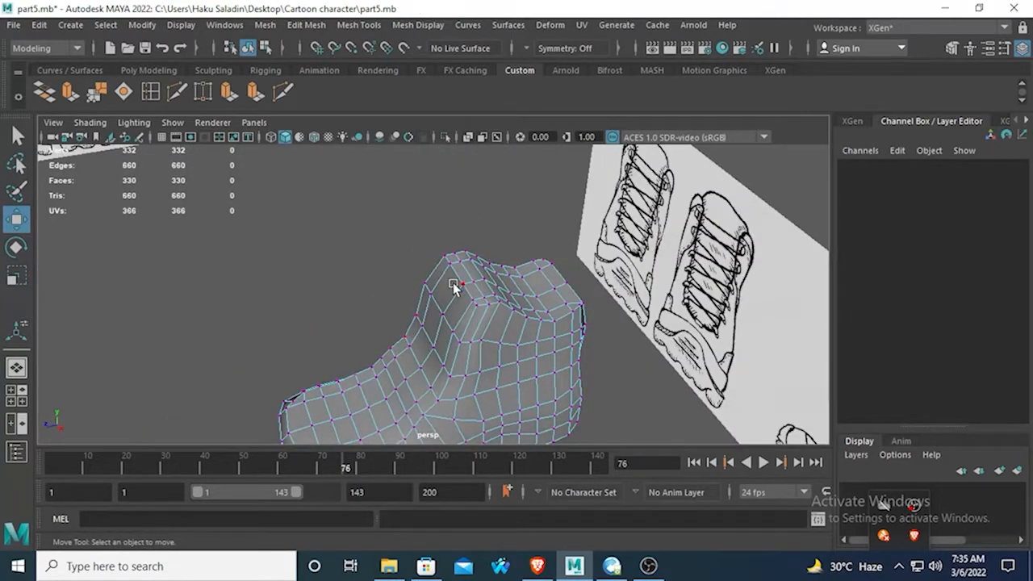
pyautogui.keyDown('alt'); pyautogui.moveTo(412, 291); pyautogui.dragTo(579, 273); pyautogui.keyUp('alt')
pyautogui.keyDown('alt'); pyautogui.moveTo(498, 284); pyautogui.dragTo(333, 309); pyautogui.keyUp('alt')
pyautogui.keyDown('alt'); pyautogui.moveTo(332, 309); pyautogui.dragTo(495, 318); pyautogui.keyUp('alt')
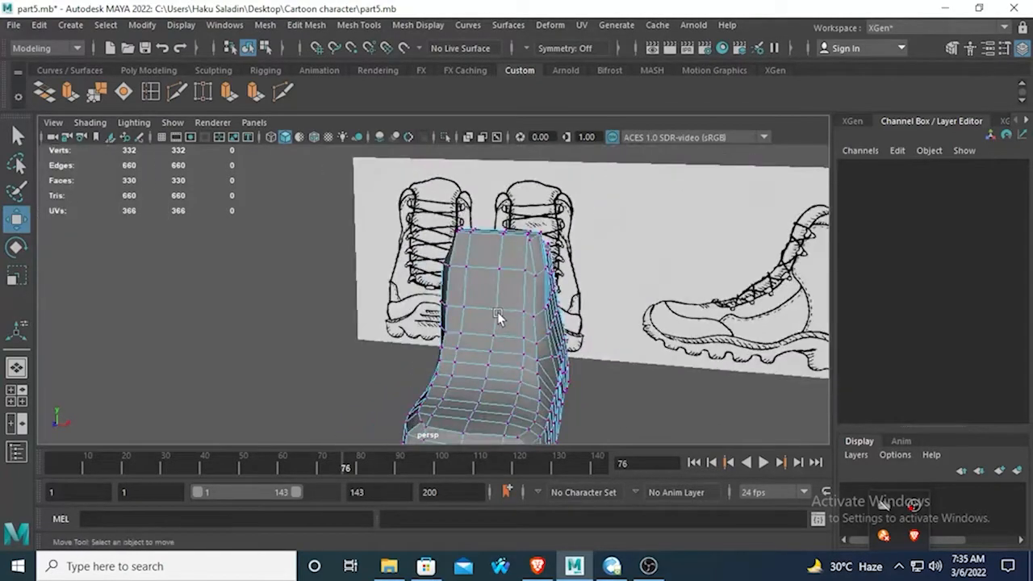
pyautogui.press('space')
pyautogui.press('space')
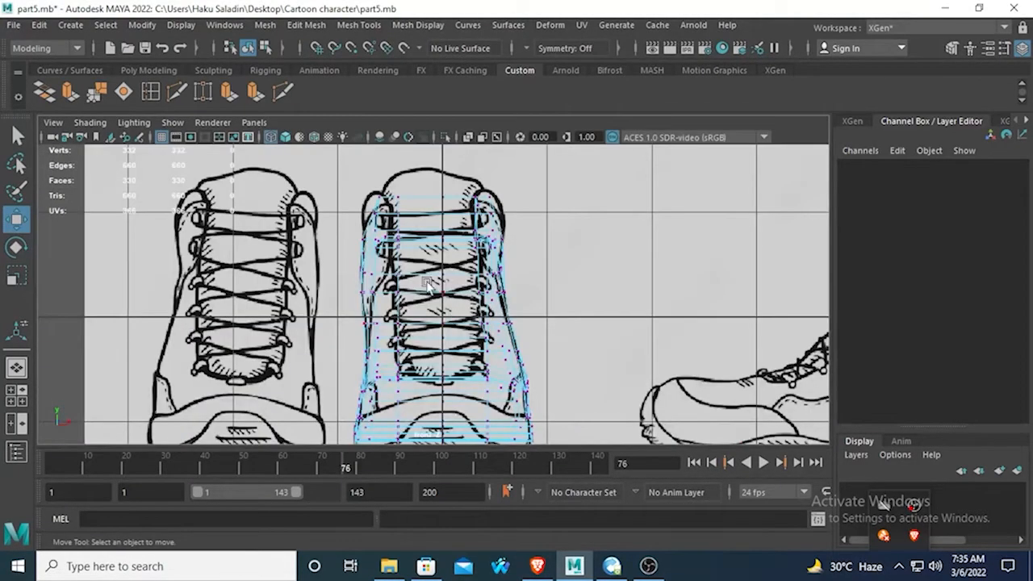
# Compare the boot with the front reference in wireframe and shaded display, and switch the mesh to face selection.
pyautogui.click(286, 138)
pyautogui.click(286, 139)
pyautogui.click(286, 138)
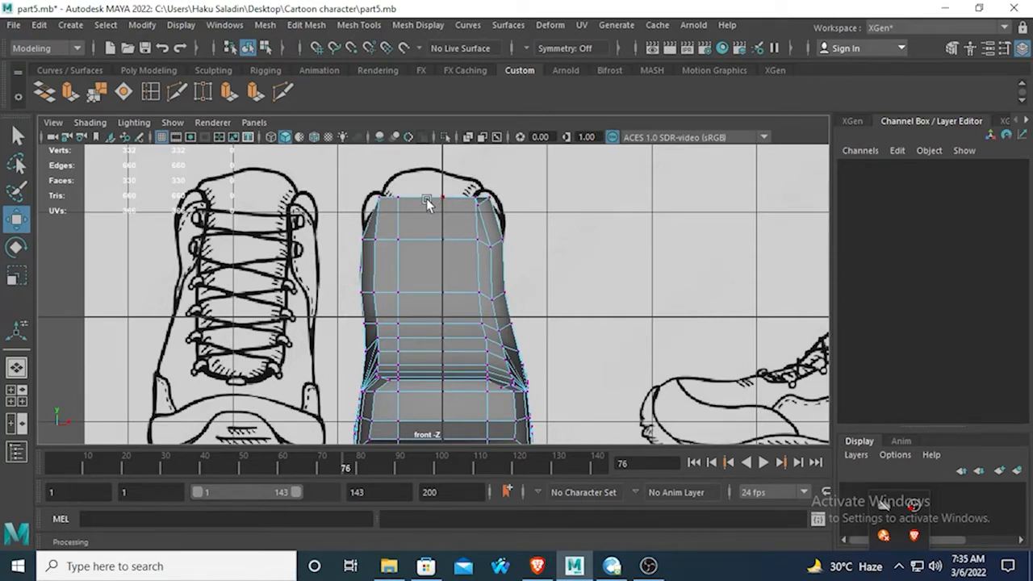
pyautogui.moveTo(428, 203); pyautogui.dragTo(431, 212, button='right')
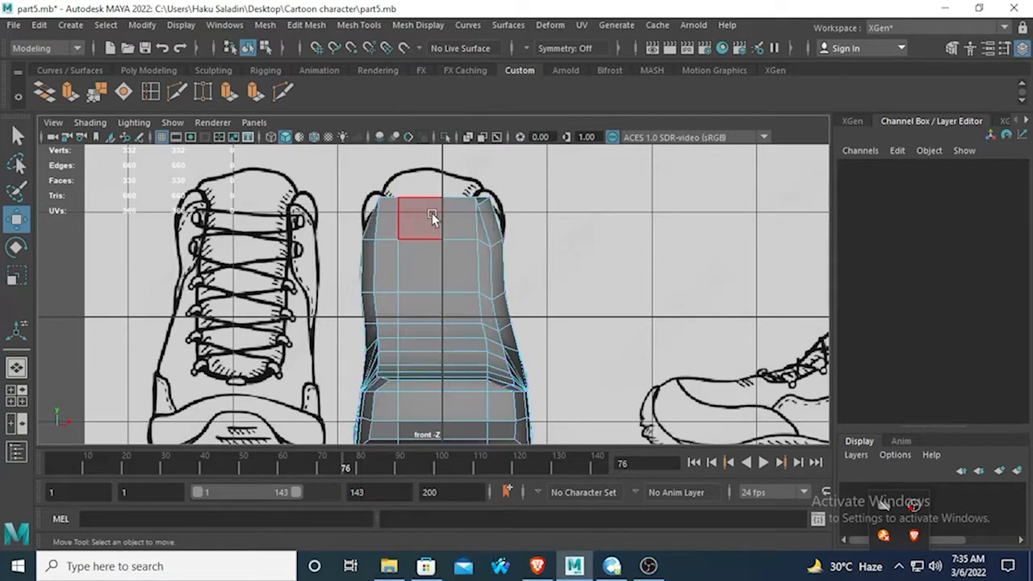
pyautogui.click(432, 213)
pyautogui.hotkey('ctrl', 'z')
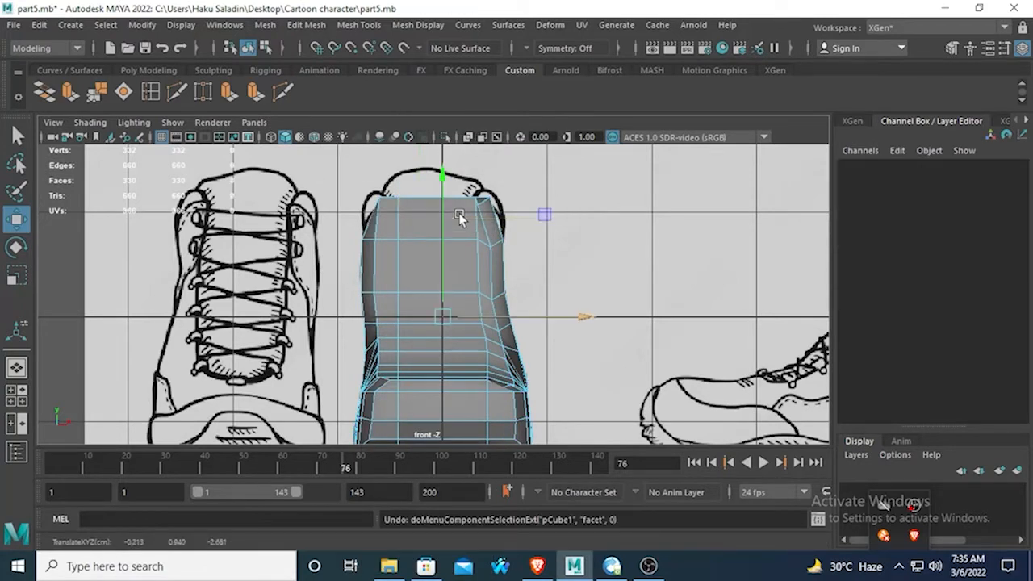
# Select the faces in the two central columns on the boot's front, from the collar edge down to the ankle bend.
pyautogui.click(413, 201)
pyautogui.keyDown('shift'); pyautogui.click(456, 215); pyautogui.keyUp('shift')
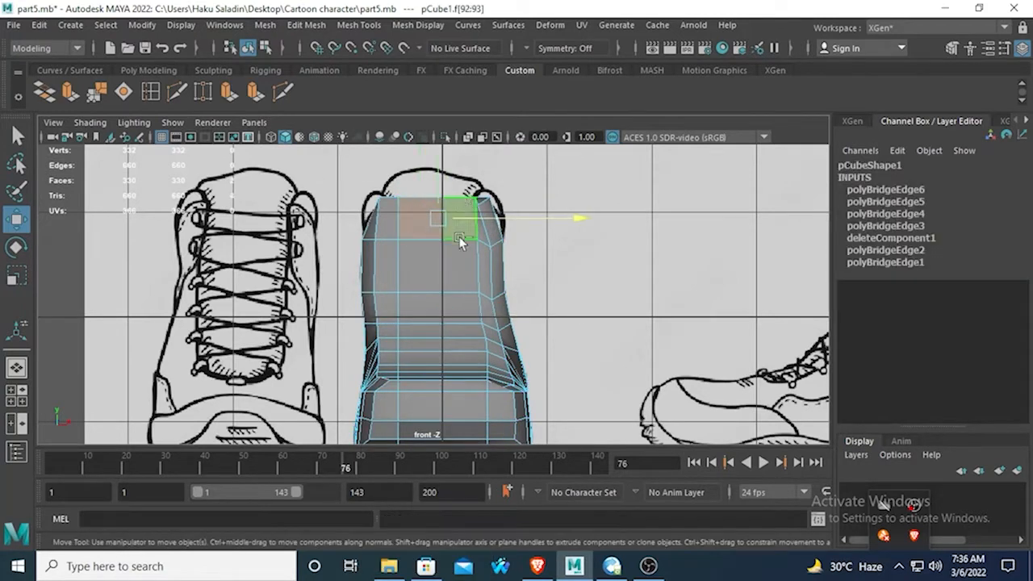
pyautogui.keyDown('shift'); pyautogui.click(461, 257); pyautogui.keyUp('shift')
pyautogui.keyDown('shift'); pyautogui.click(425, 312); pyautogui.keyUp('shift')
pyautogui.keyDown('shift'); pyautogui.click(457, 309); pyautogui.keyUp('shift')
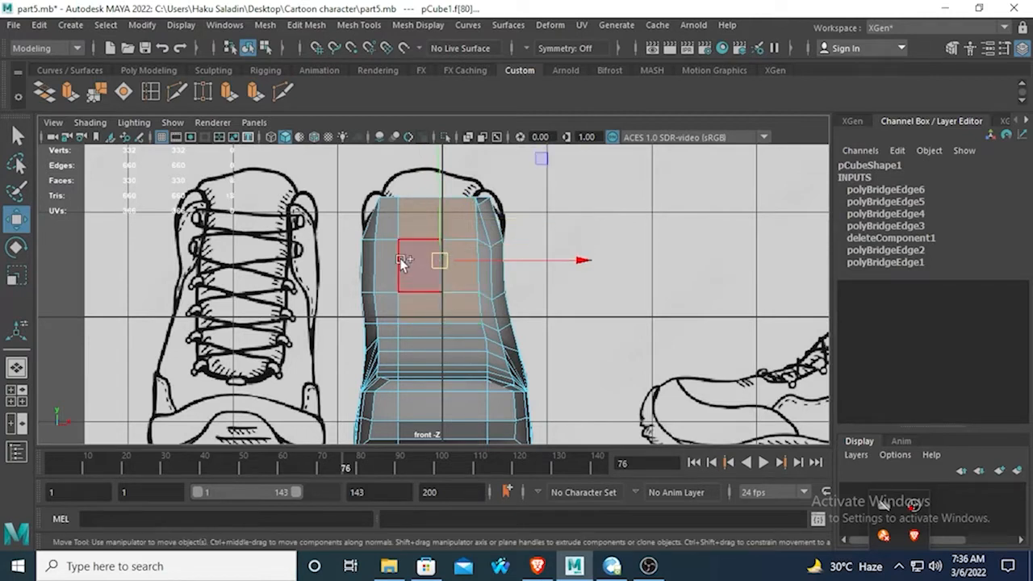
pyautogui.keyDown('shift'); pyautogui.click(405, 264); pyautogui.keyUp('shift')
pyautogui.press('q')
pyautogui.keyDown('shift'); pyautogui.click(456, 332); pyautogui.keyUp('shift')
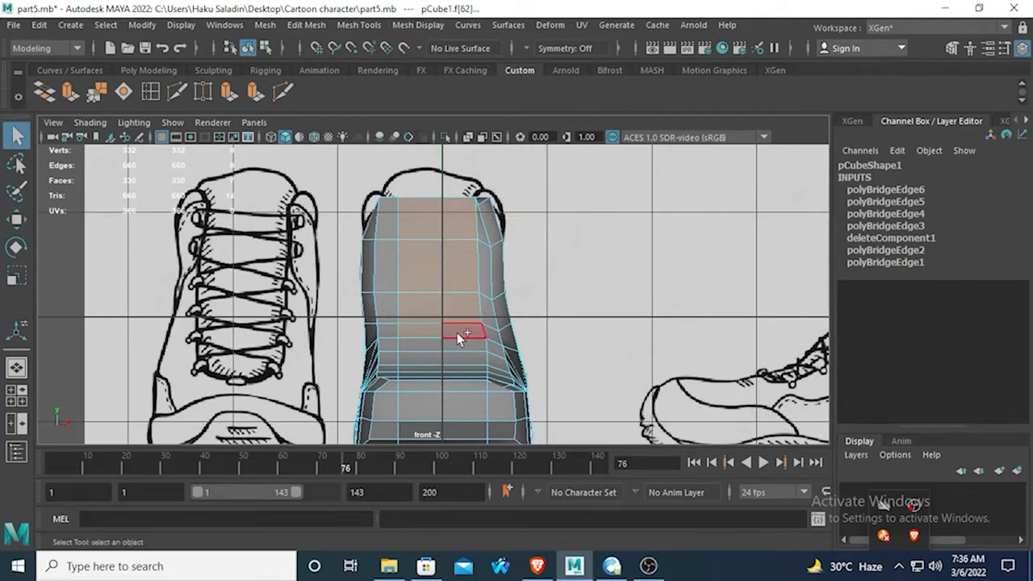
# Extend the central face selection down to the end of the lacing in the reference and check it in the perspective view.
pyautogui.click(286, 137)
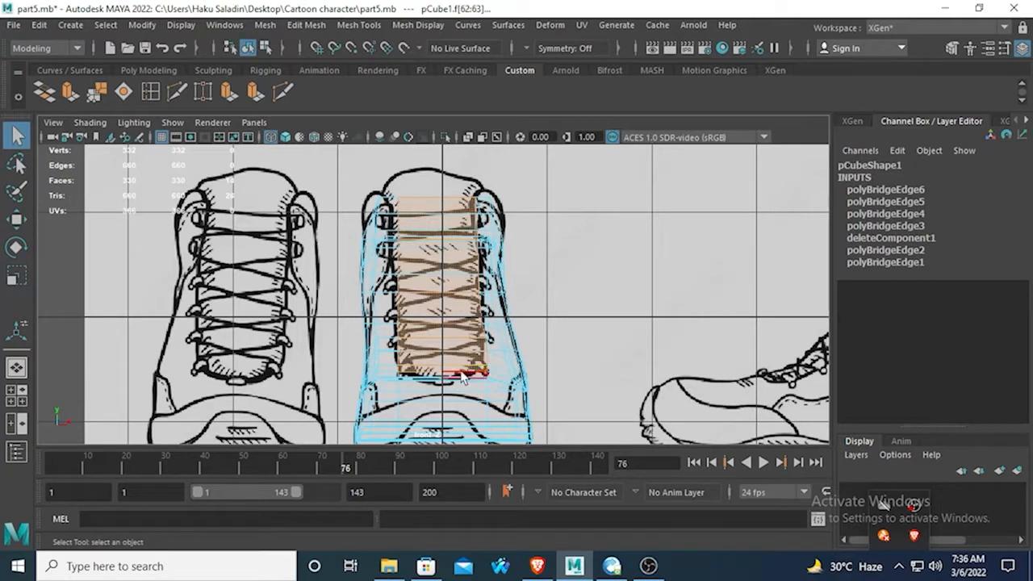
pyautogui.keyDown('shift'); pyautogui.click(463, 377); pyautogui.keyUp('shift')
pyautogui.keyDown('shift'); pyautogui.click(425, 378); pyautogui.keyUp('shift')
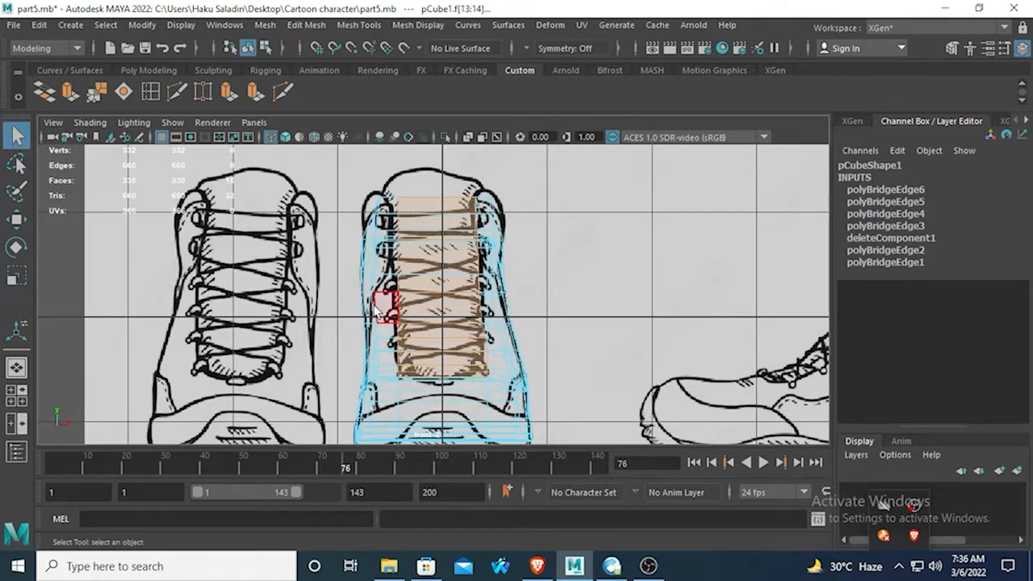
pyautogui.keyDown('shift'); pyautogui.click(390, 216); pyautogui.keyUp('shift')
pyautogui.press('space')
pyautogui.press('space')
pyautogui.keyDown('alt'); pyautogui.moveTo(573, 263); pyautogui.dragTo(555, 241); pyautogui.keyUp('alt')
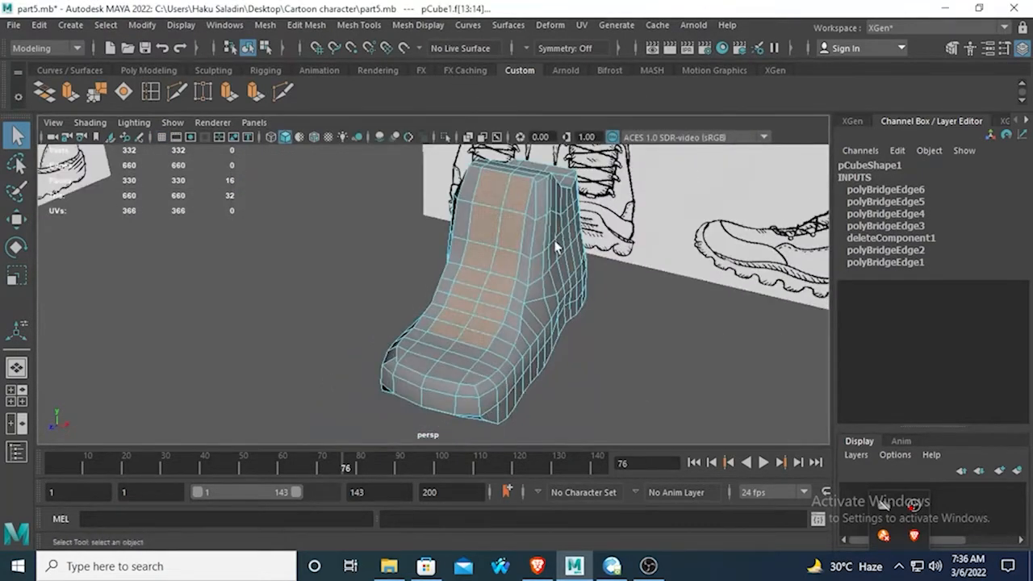
pyautogui.keyDown('alt'); pyautogui.moveTo(431, 346); pyautogui.dragTo(462, 375); pyautogui.keyUp('alt')
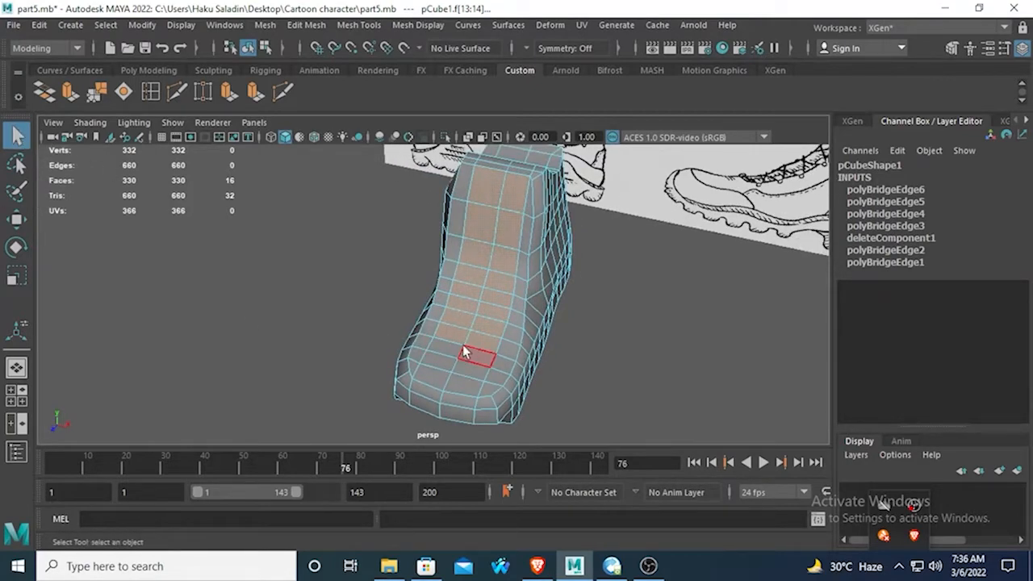
# Move the middle vertex at the lower end of the lacing strip slightly forward toward the toe.
pyautogui.moveTo(461, 150); pyautogui.dragTo(390, 149, button='right')
pyautogui.click(465, 345)
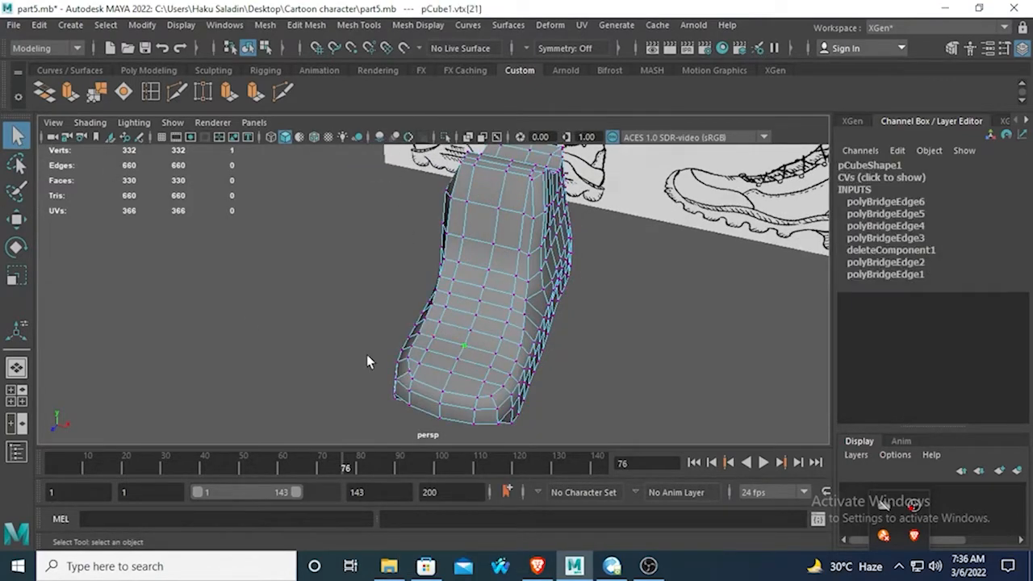
pyautogui.click(16, 221)
pyautogui.moveTo(432, 421); pyautogui.dragTo(425, 425)
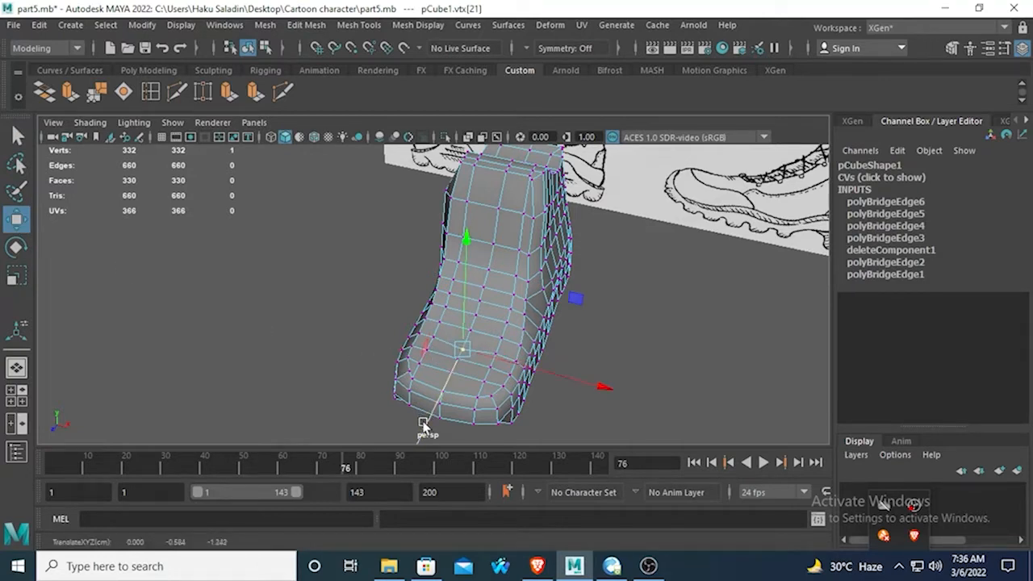
# Scale the two corner vertices at the lower end of the lacing strip slightly closer together across the width.
pyautogui.click(436, 334)
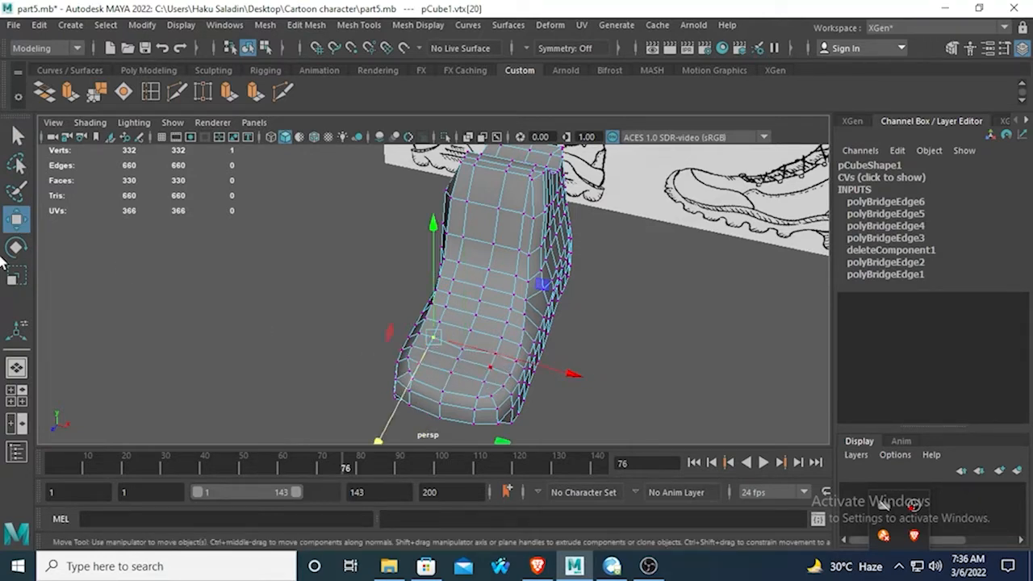
pyautogui.click(16, 134)
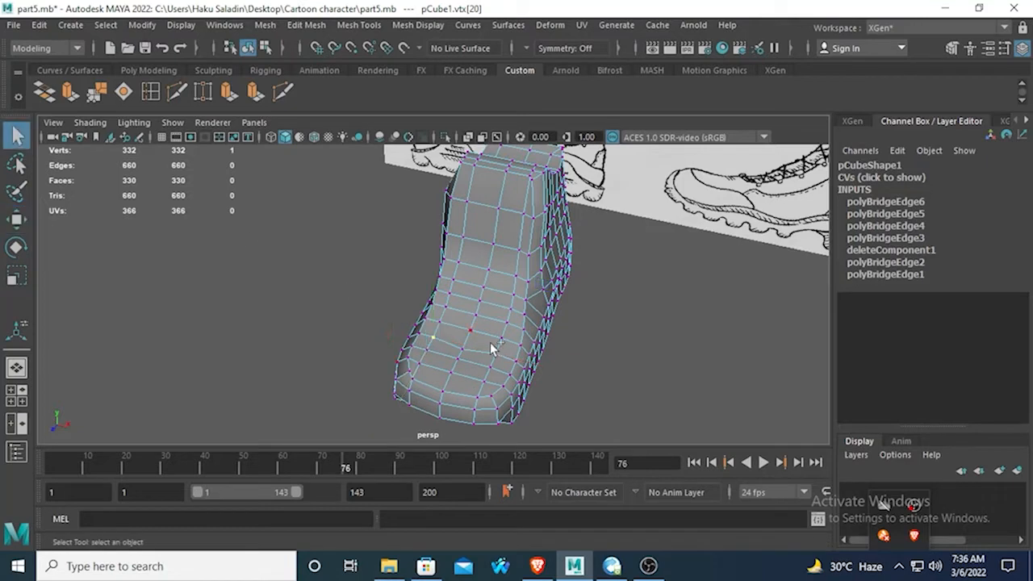
pyautogui.click(16, 276)
pyautogui.moveTo(603, 381)
pyautogui.mouseDown()
pyautogui.moveTo(586, 376)
pyautogui.moveTo(595, 376)
pyautogui.mouseUp()
pyautogui.click(289, 369)
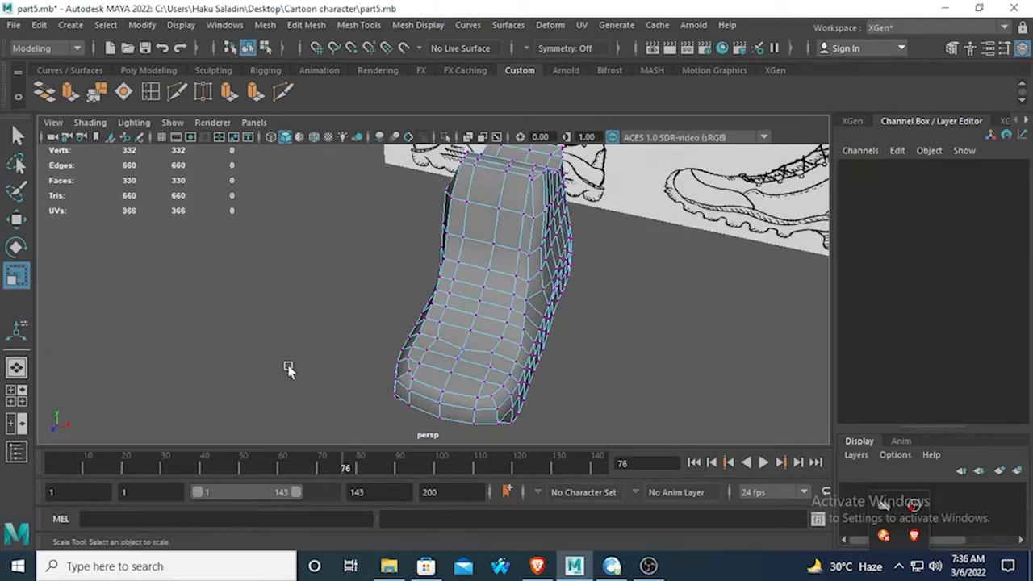
# Return to face selection with the lacing strip faces selected and extract them from the boot mesh.
pyautogui.keyDown('alt'); pyautogui.moveTo(289, 369); pyautogui.dragTo(477, 302); pyautogui.keyUp('alt')
pyautogui.moveTo(488, 154); pyautogui.dragTo(474, 209, button='right')
pyautogui.keyDown('alt'); pyautogui.moveTo(304, 228); pyautogui.dragTo(355, 304); pyautogui.keyUp('alt')
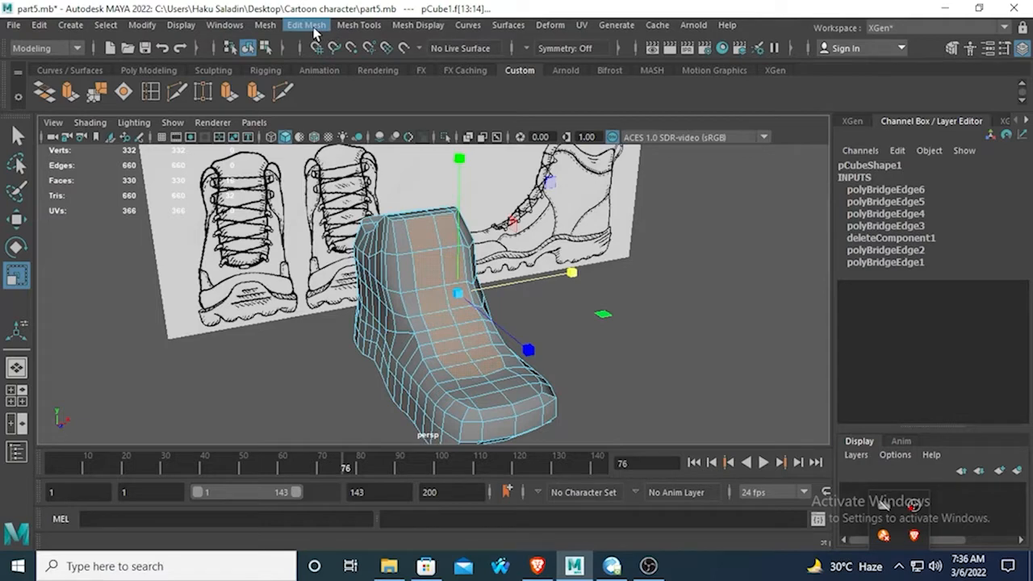
pyautogui.click(268, 25)
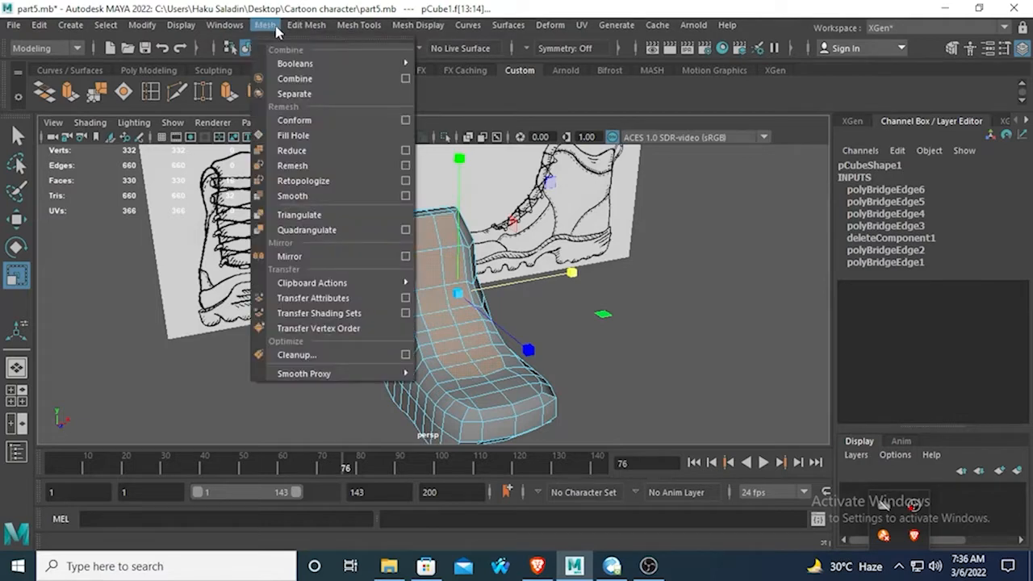
pyautogui.moveTo(304, 29)
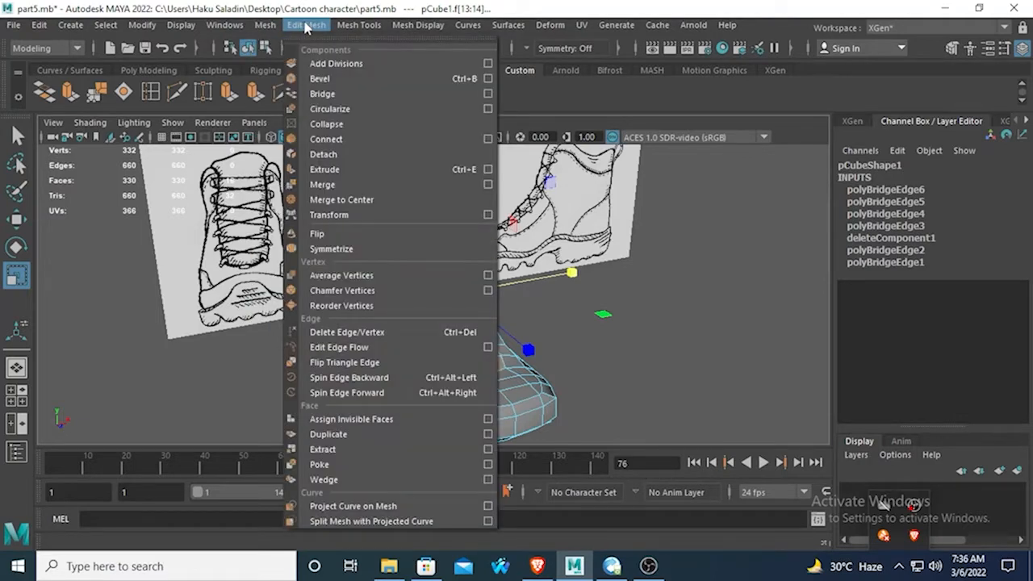
pyautogui.click(356, 25)
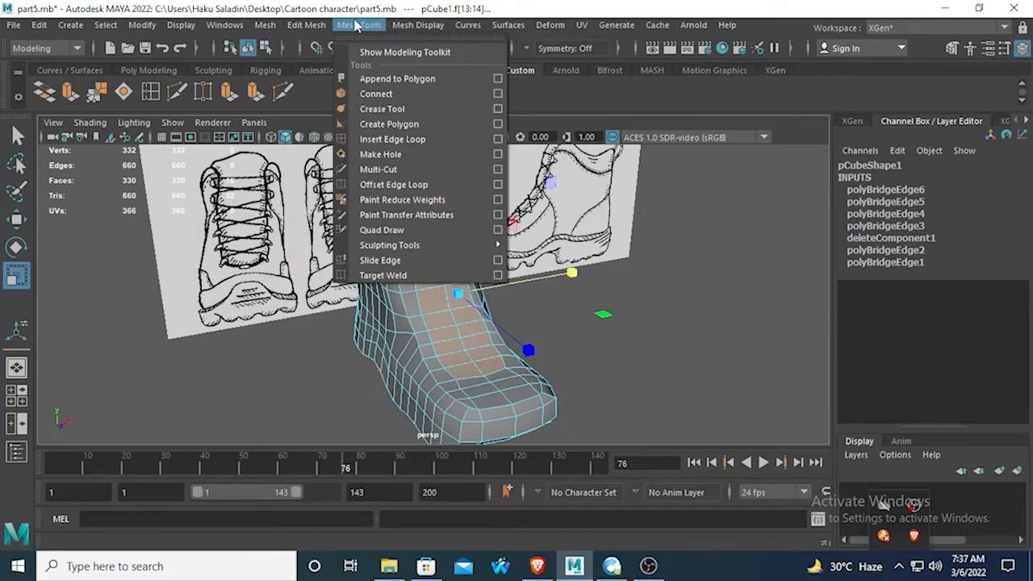
pyautogui.moveTo(319, 30)
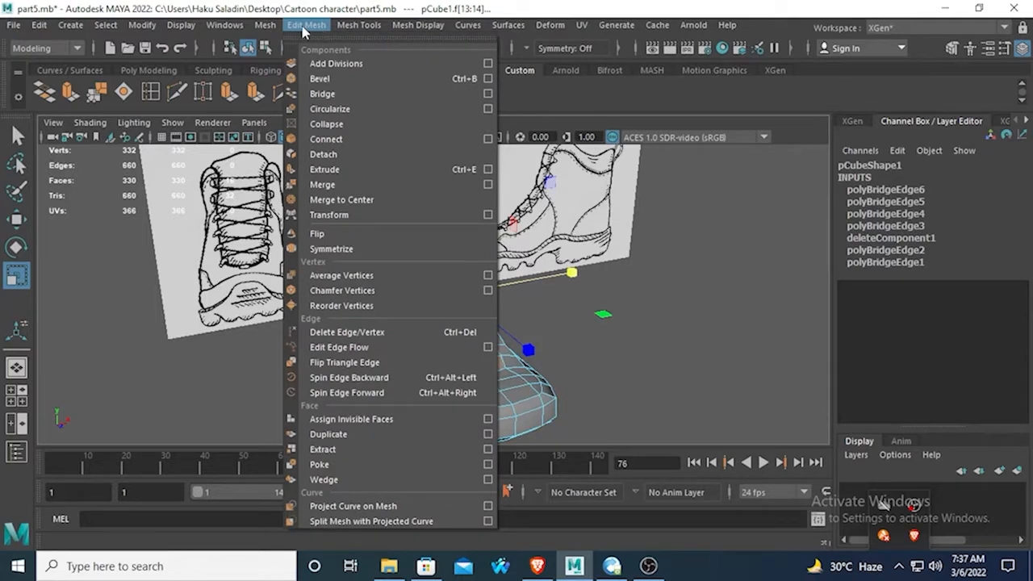
pyautogui.click(348, 457)
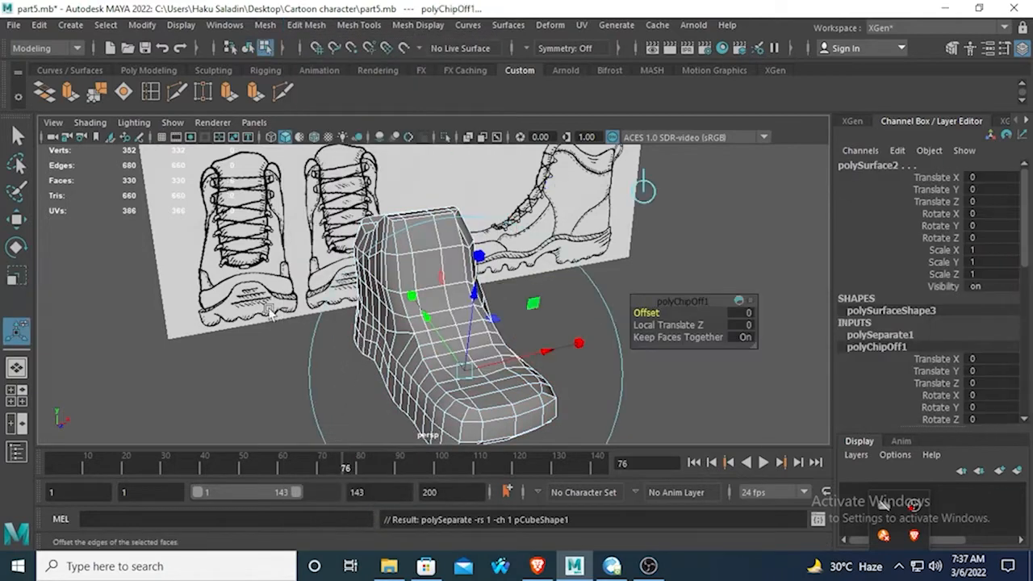
# Return to object mode and select the boot body and the extracted lacing strip in turn to check their separation.
pyautogui.click(17, 135)
pyautogui.rightClick(419, 234)
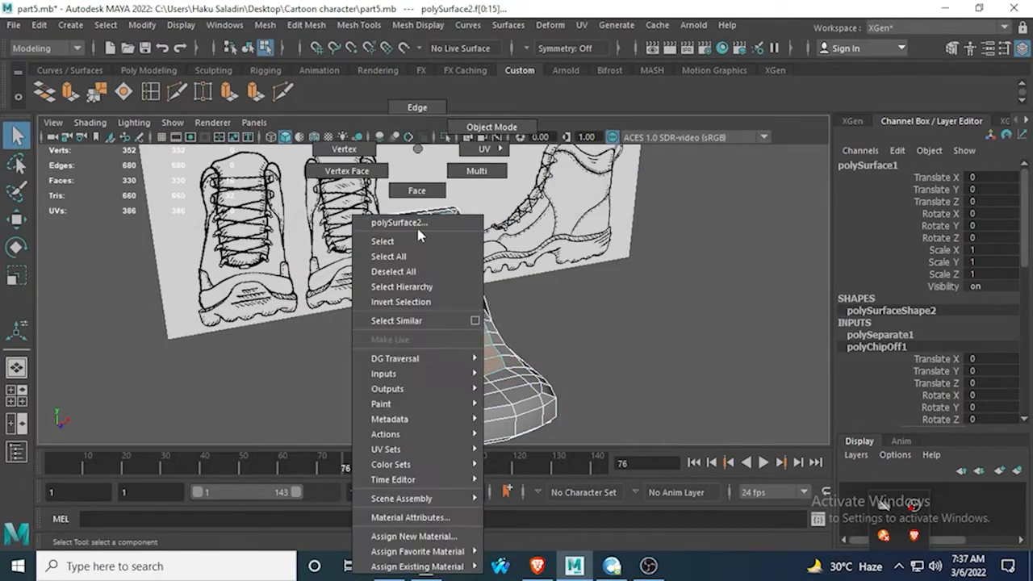
pyautogui.click(492, 127)
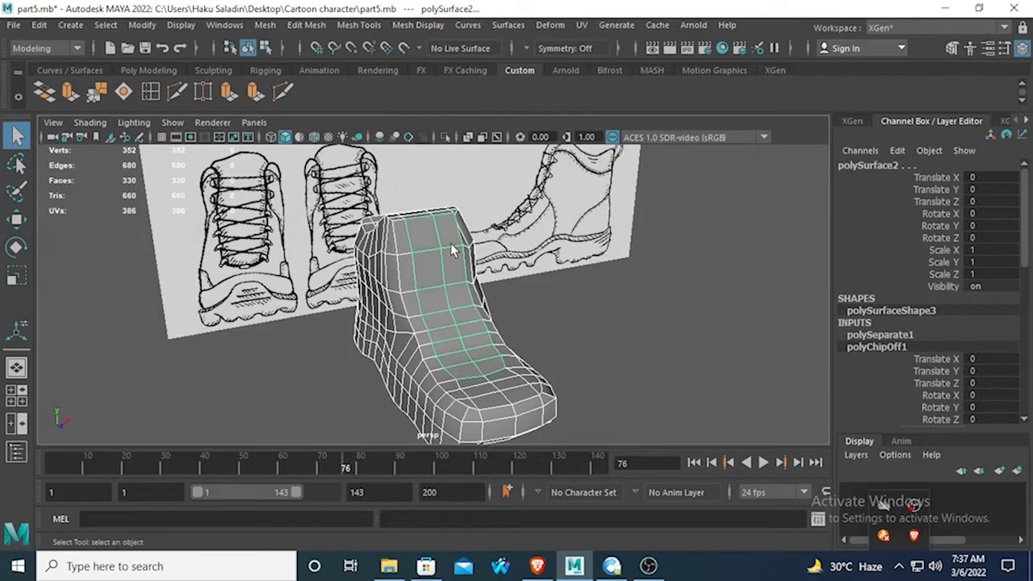
pyautogui.keyDown('alt'); pyautogui.moveTo(403, 254); pyautogui.dragTo(415, 339); pyautogui.keyUp('alt')
pyautogui.click(391, 262)
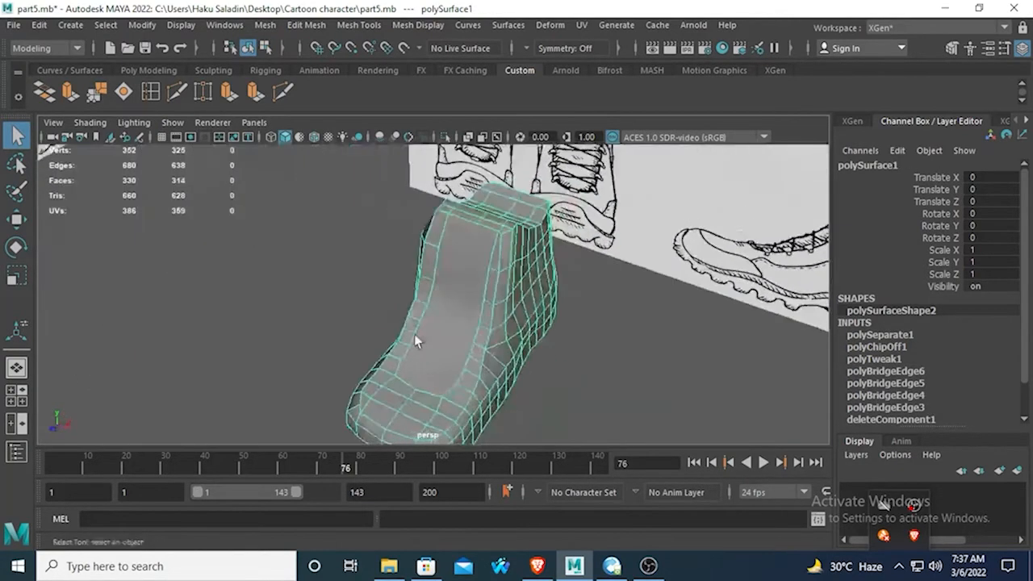
pyautogui.click(436, 316)
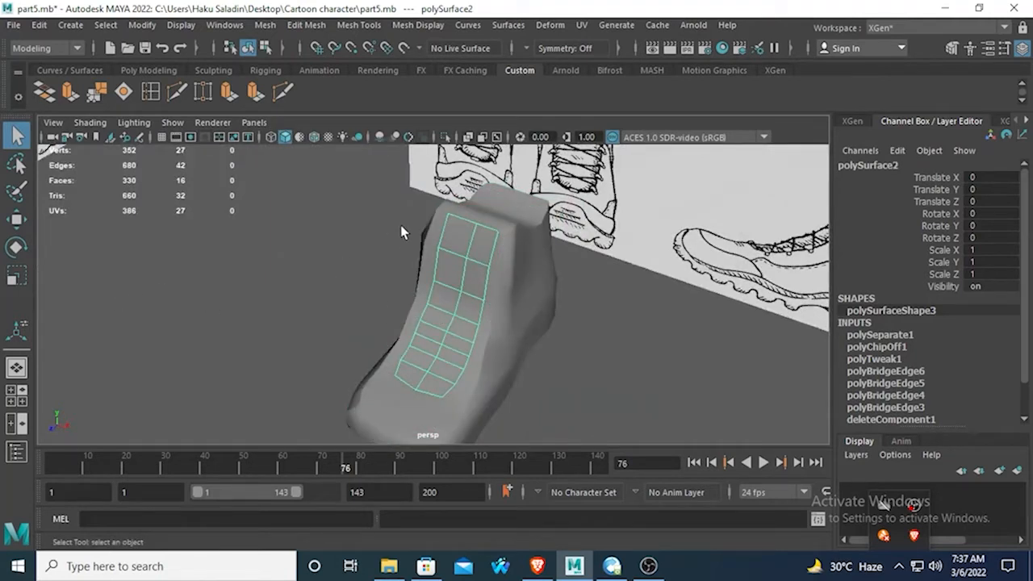
# Delete the construction history of the lacing strip and of the boot body.
pyautogui.click(17, 219)
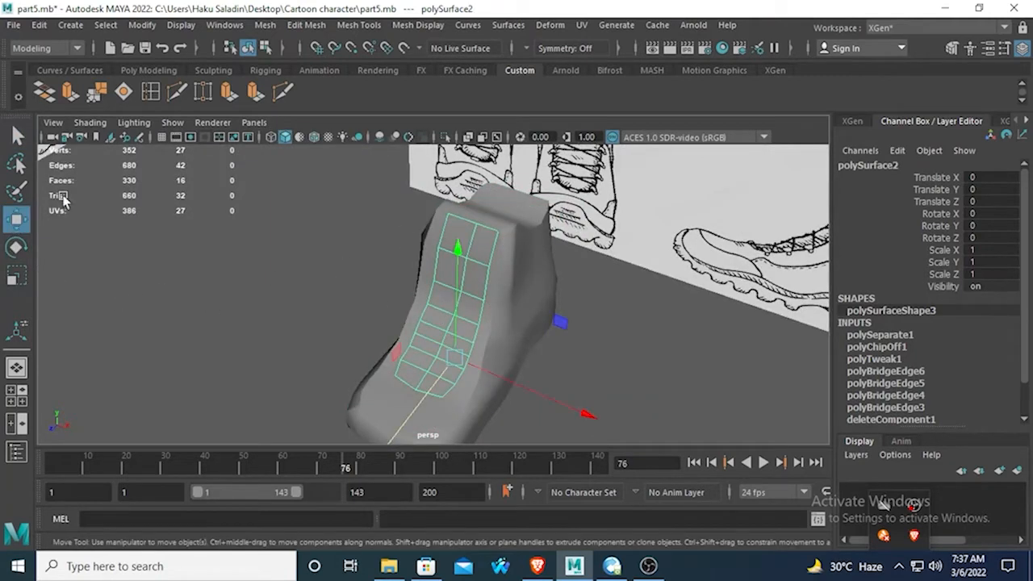
pyautogui.click(39, 25)
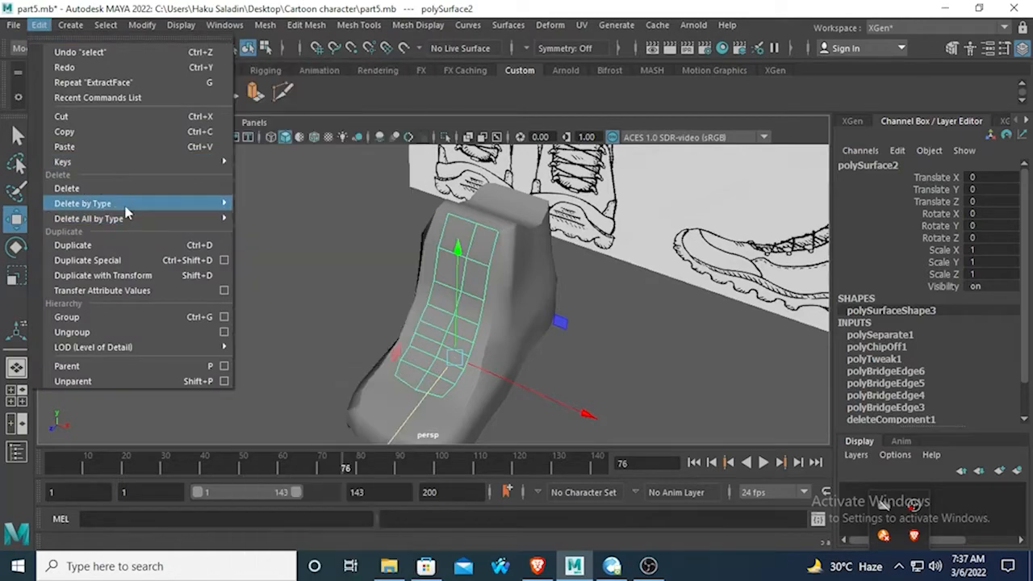
pyautogui.moveTo(161, 204)
pyautogui.click(277, 211)
pyautogui.click(539, 219)
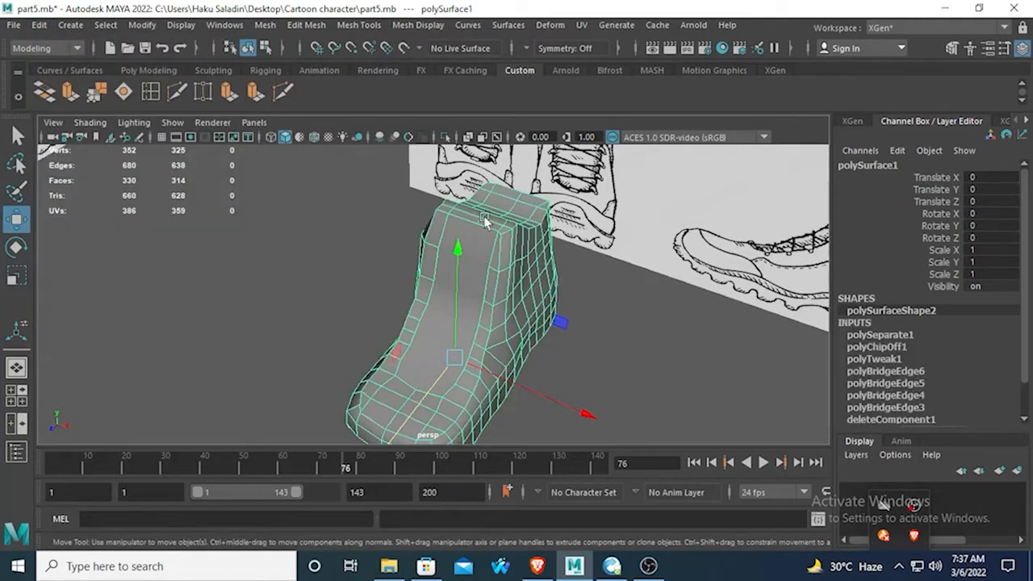
pyautogui.click(39, 25)
pyautogui.click(279, 203)
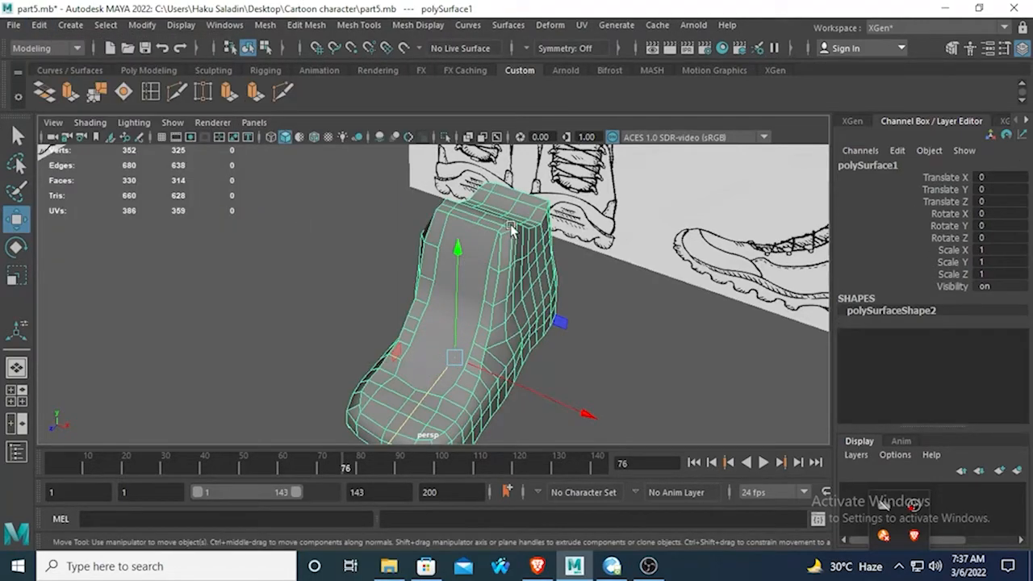
# Center the pivot of the lacing strip, try moving it along the boot's length, and undo the move.
pyautogui.click(424, 328)
pyautogui.keyDown('alt'); pyautogui.moveTo(380, 389); pyautogui.dragTo(339, 410); pyautogui.keyUp('alt')
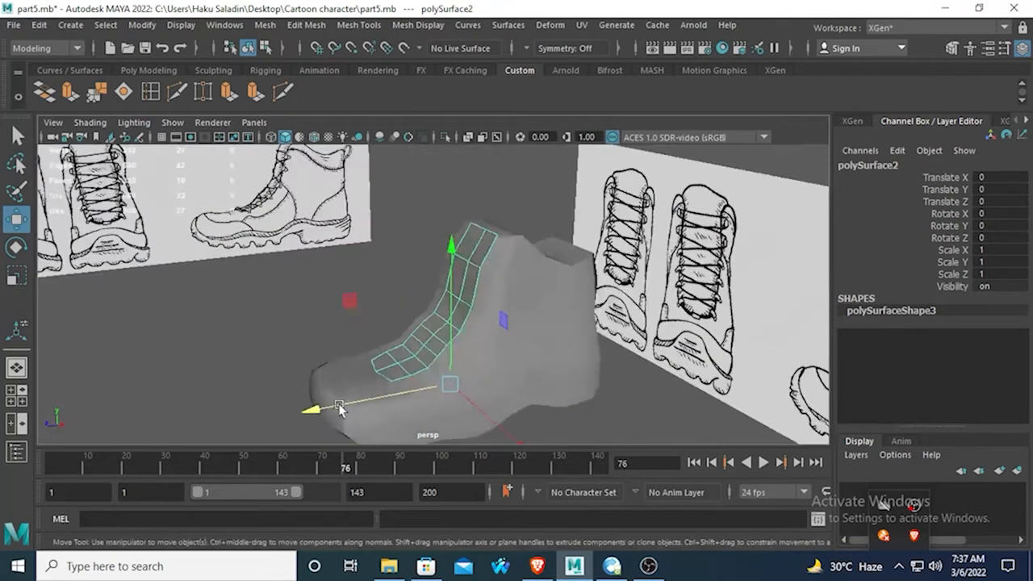
pyautogui.click(142, 26)
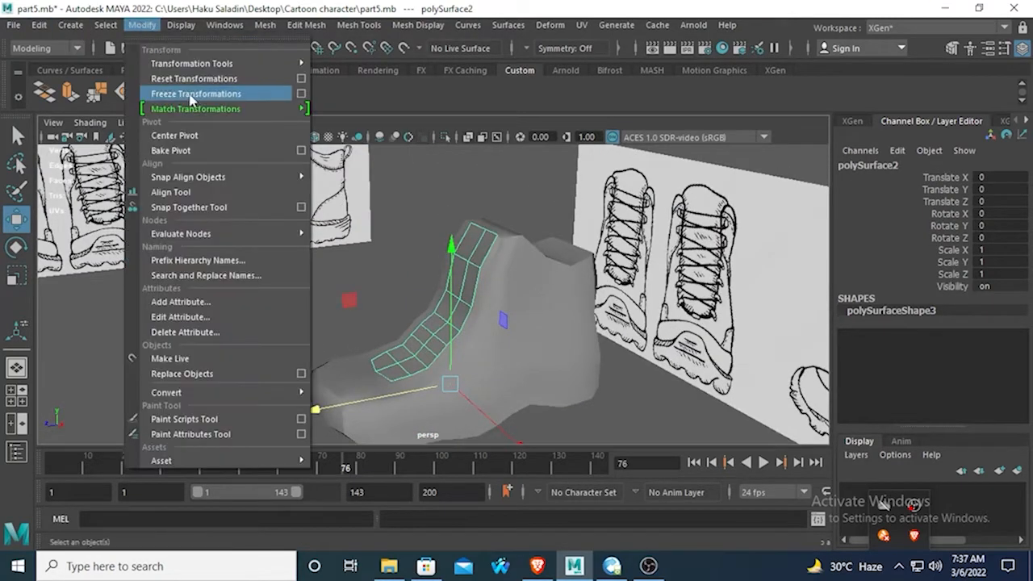
pyautogui.click(179, 135)
pyautogui.moveTo(291, 318); pyautogui.dragTo(464, 322)
pyautogui.hotkey('ctrl', 'z')
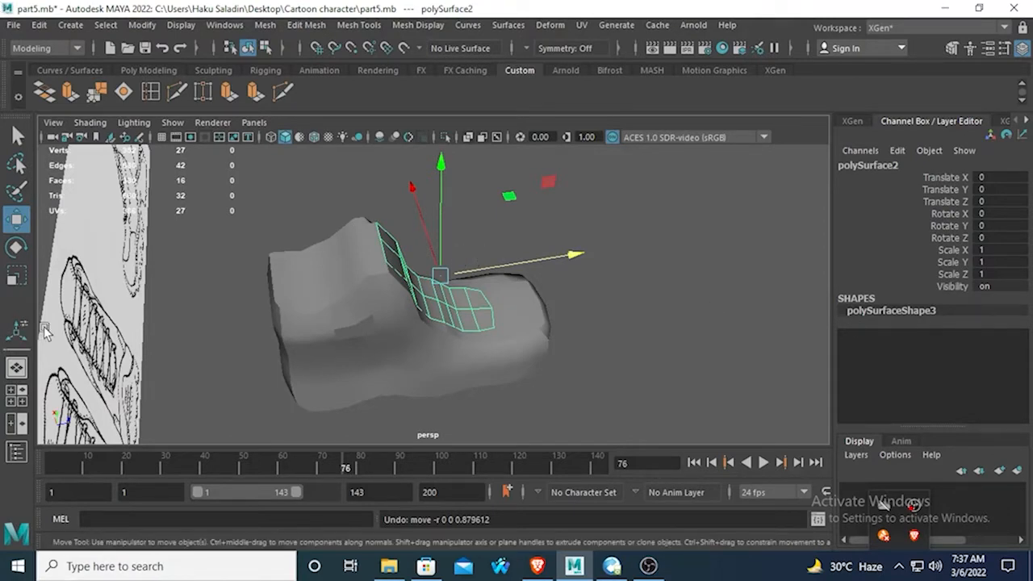
# Select the outer ring of faces around the boot body's flat upper opening and delete them.
pyautogui.keyDown('alt'); pyautogui.moveTo(491, 285); pyautogui.dragTo(403, 315); pyautogui.keyUp('alt')
pyautogui.click(366, 197)
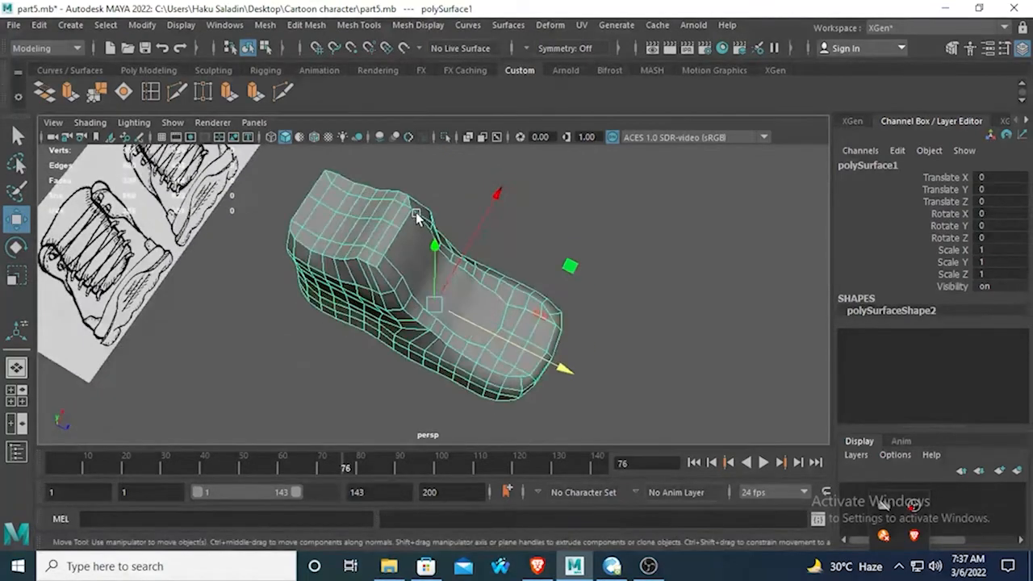
pyautogui.keyDown('alt'); pyautogui.moveTo(390, 248); pyautogui.dragTo(422, 239); pyautogui.keyUp('alt')
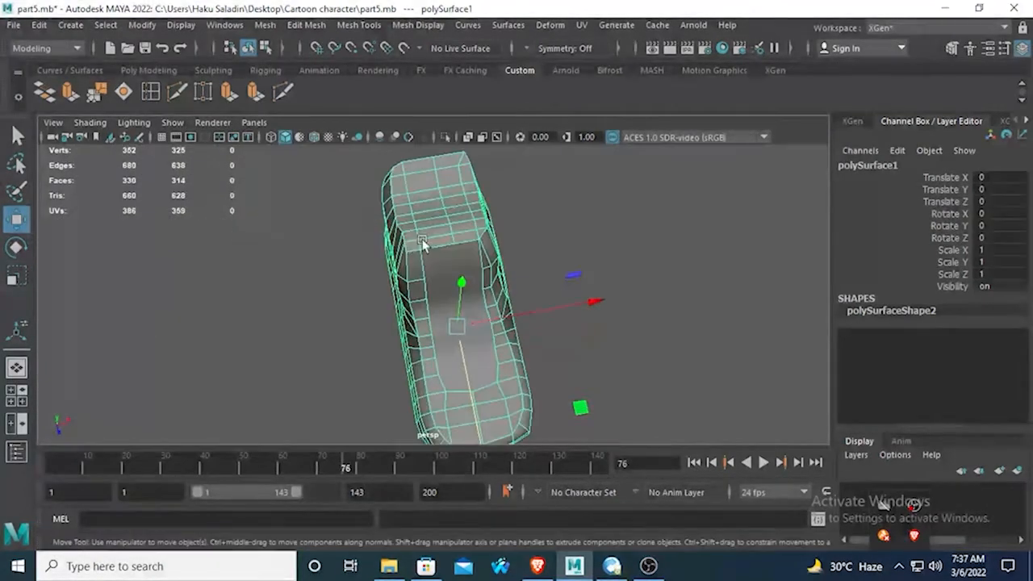
pyautogui.moveTo(471, 217); pyautogui.dragTo(469, 227, button='right')
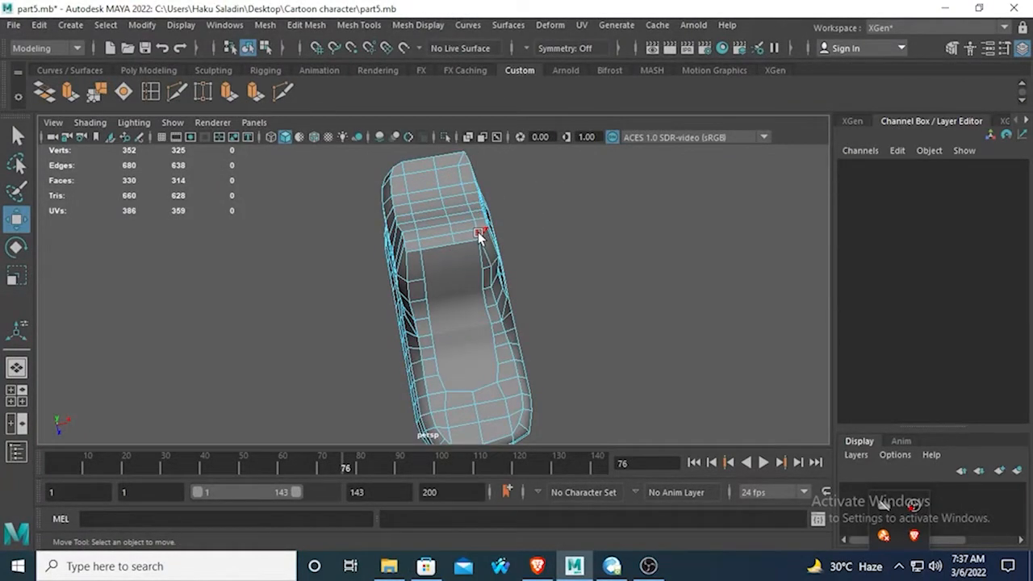
pyautogui.click(480, 235)
pyautogui.keyDown('shift'); pyautogui.doubleClick(466, 164); pyautogui.keyUp('shift')
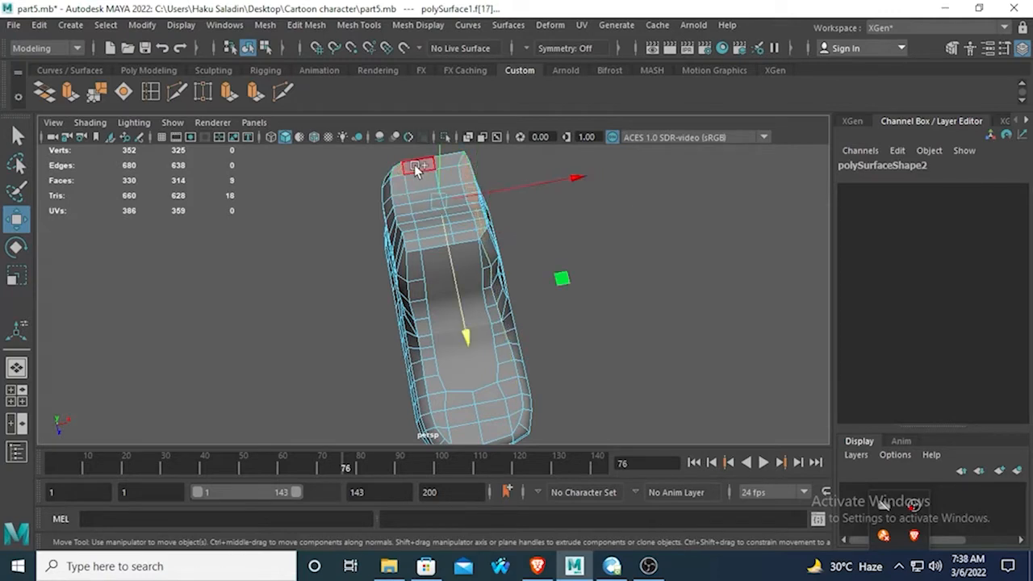
pyautogui.keyDown('shift'); pyautogui.doubleClick(402, 182); pyautogui.keyUp('shift')
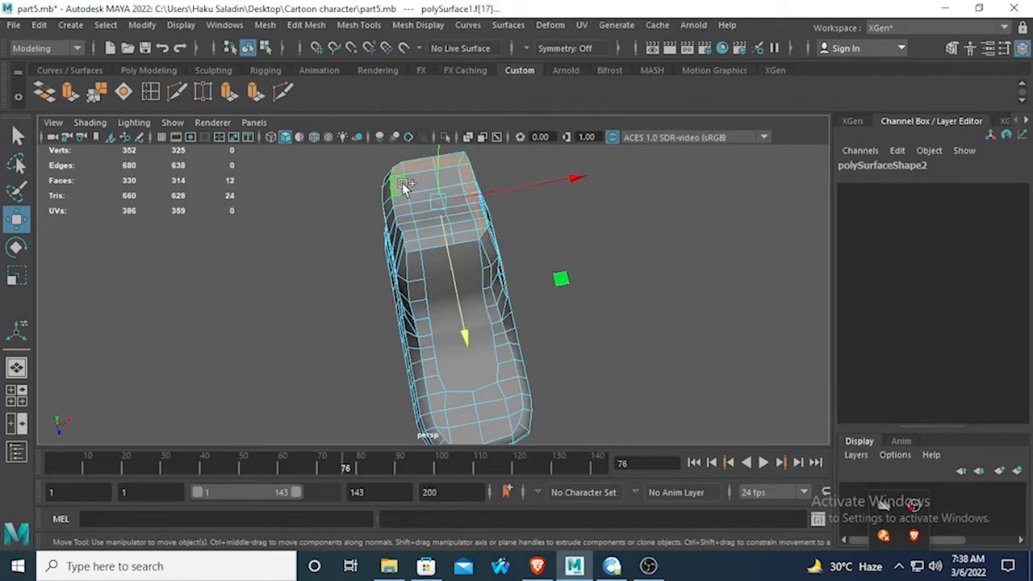
pyautogui.keyDown('shift'); pyautogui.doubleClick(412, 250); pyautogui.keyUp('shift')
pyautogui.keyDown('shift'); pyautogui.click(461, 241); pyautogui.keyUp('shift')
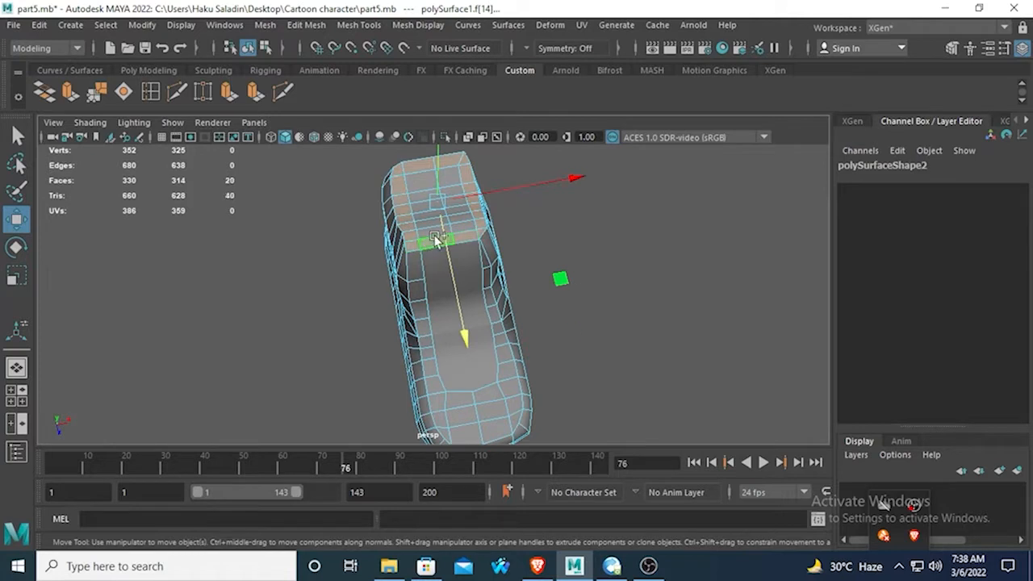
pyautogui.keyDown('shift'); pyautogui.doubleClick(436, 240); pyautogui.keyUp('shift')
pyautogui.hotkey('ctrl', 'z')
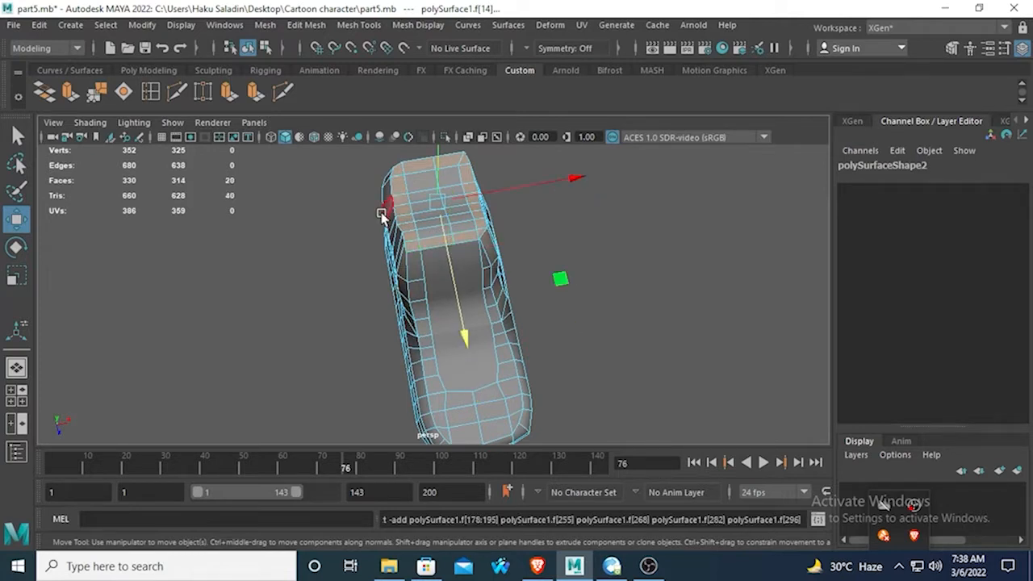
pyautogui.press('Delete')
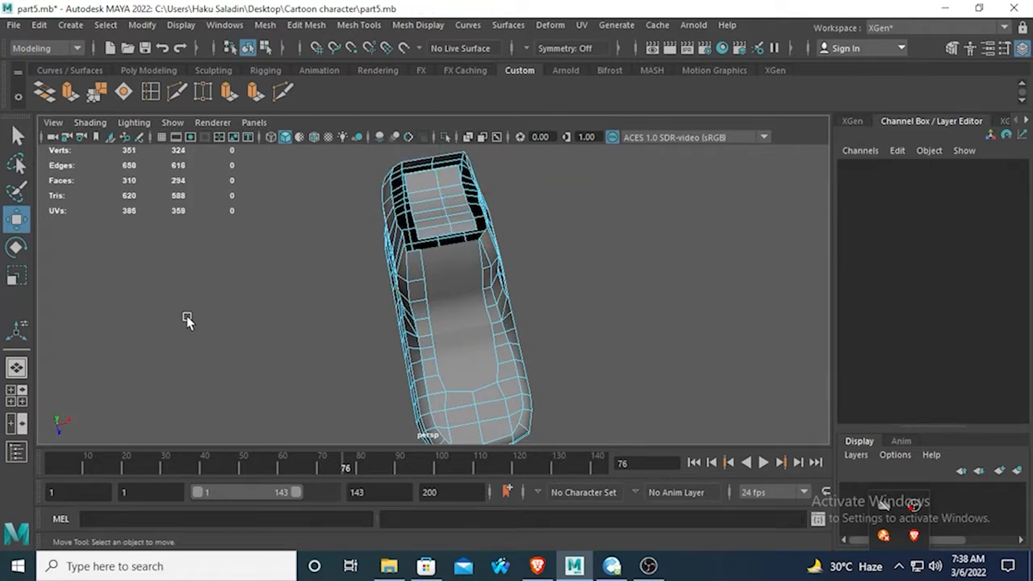
# Delete the remaining inner patch of faces so the boot body's ankle opening is hollow.
pyautogui.keyDown('alt'); pyautogui.moveTo(218, 313); pyautogui.dragTo(346, 325); pyautogui.keyUp('alt')
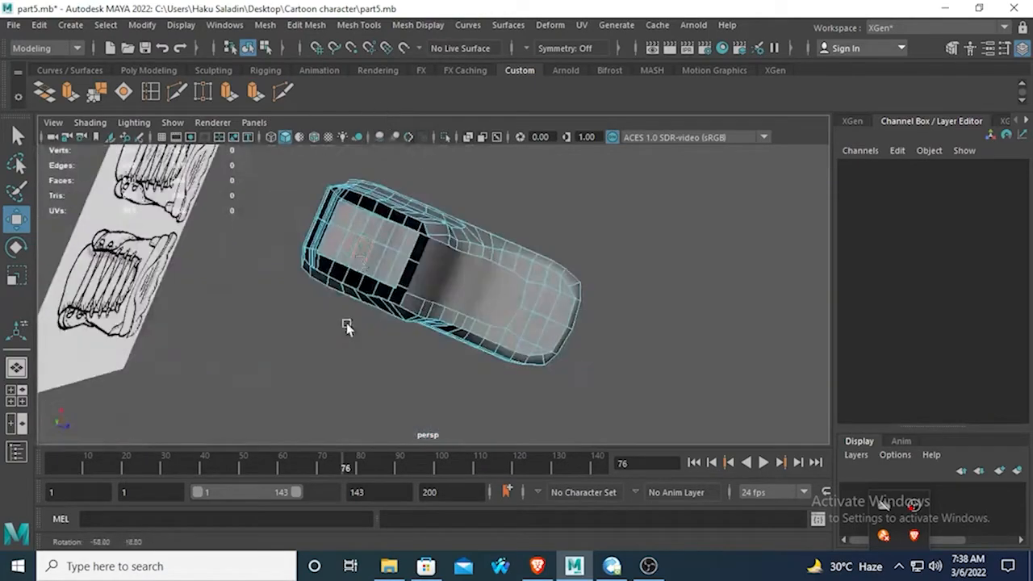
pyautogui.doubleClick(366, 243)
pyautogui.press('Delete')
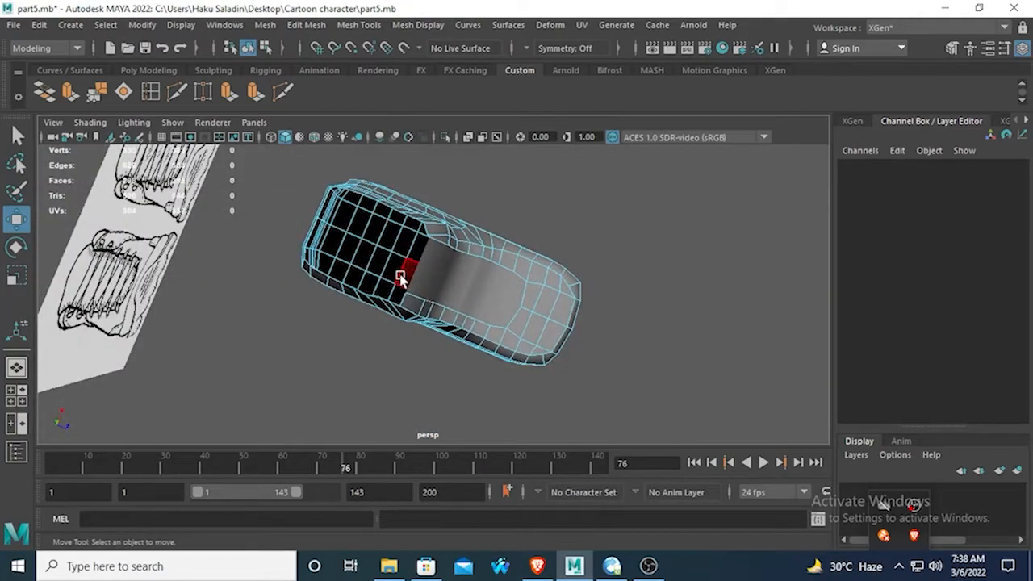
# Return to object mode, select the lacing strip and show it in the full-size front view.
pyautogui.keyDown('alt'); pyautogui.moveTo(401, 277); pyautogui.dragTo(440, 265); pyautogui.keyUp('alt')
pyautogui.click(505, 263)
pyautogui.moveTo(461, 250); pyautogui.dragTo(519, 118, button='right')
pyautogui.click(473, 232)
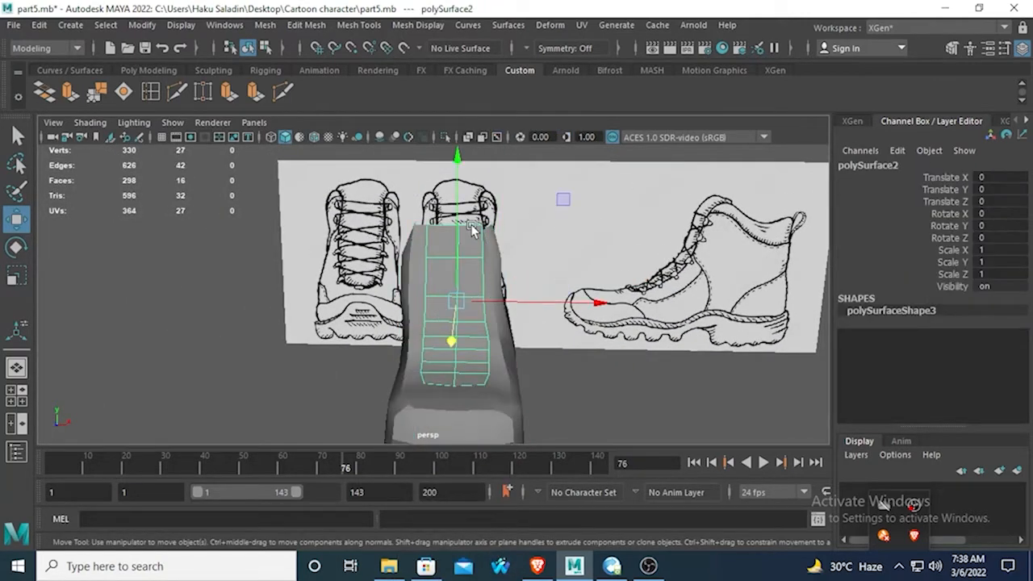
pyautogui.press('space')
pyautogui.press('space')
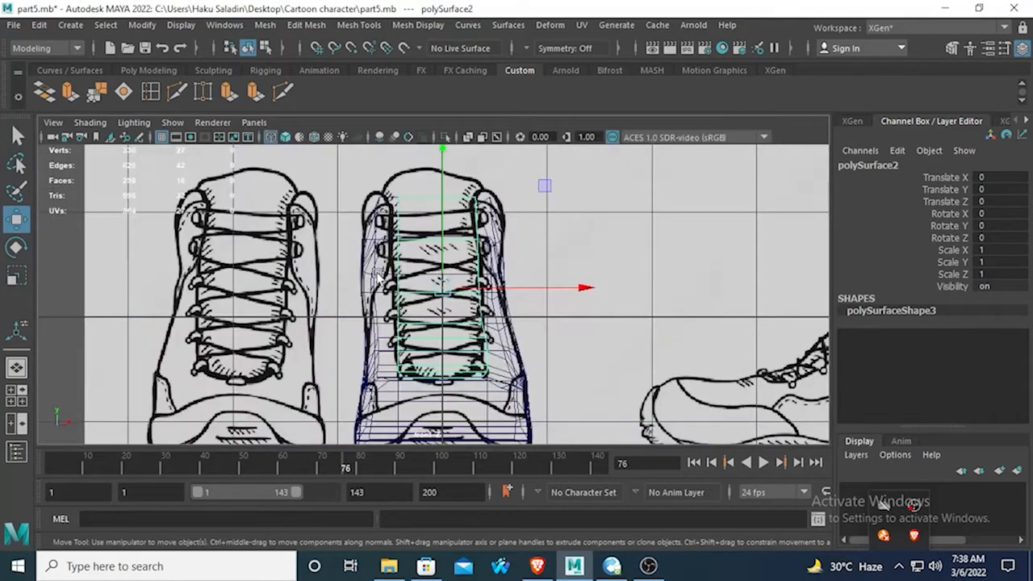
# Switch the lacing strip to vertex selection and select the middle vertex of its upper edge.
pyautogui.moveTo(432, 150); pyautogui.dragTo(481, 141, button='right')
pyautogui.scroll(4, 436, 210)
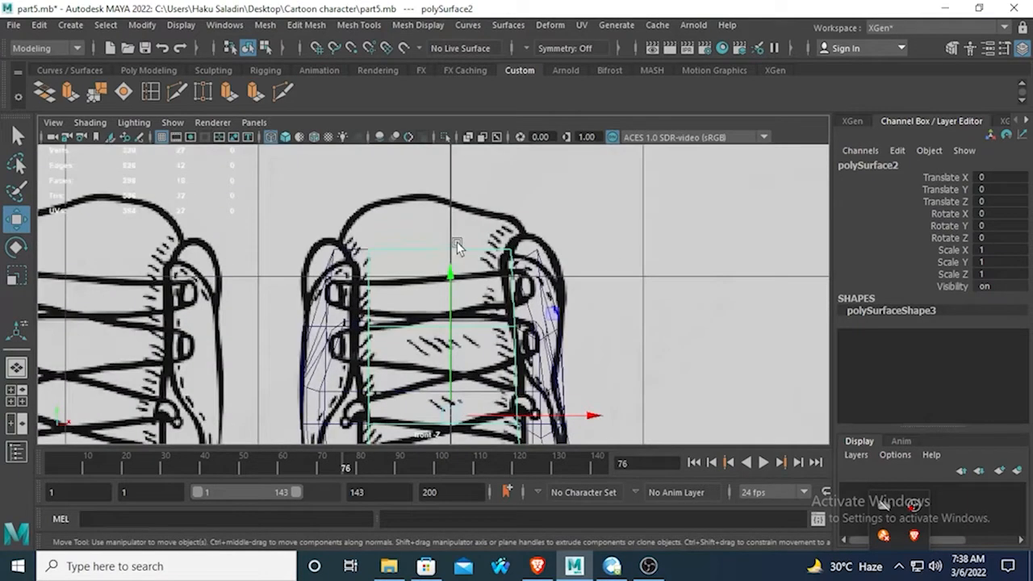
pyautogui.rightClick(457, 248)
pyautogui.rightClick(455, 252)
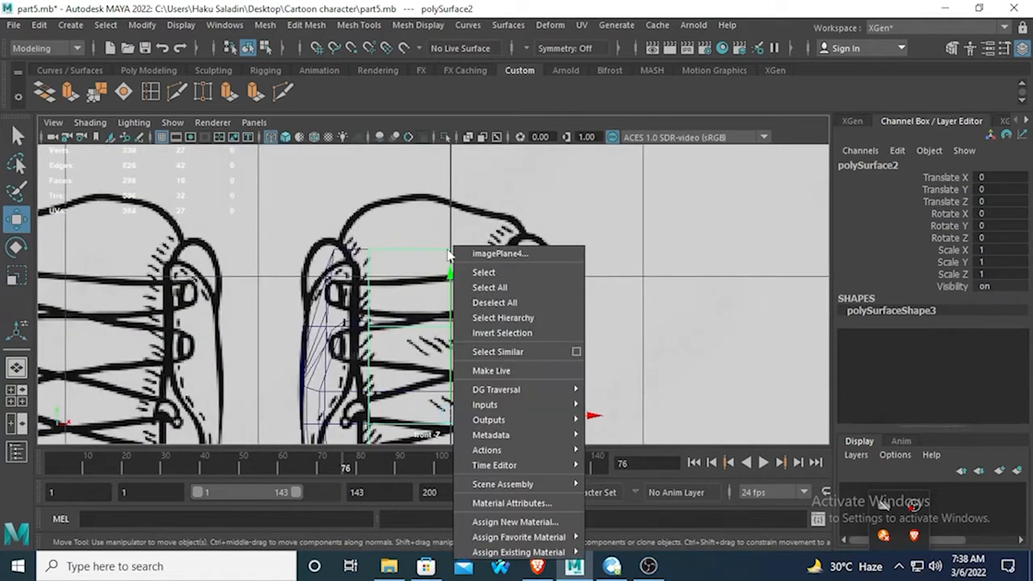
pyautogui.moveTo(449, 253); pyautogui.dragTo(377, 152, button='right')
pyautogui.moveTo(411, 200); pyautogui.dragTo(463, 264)
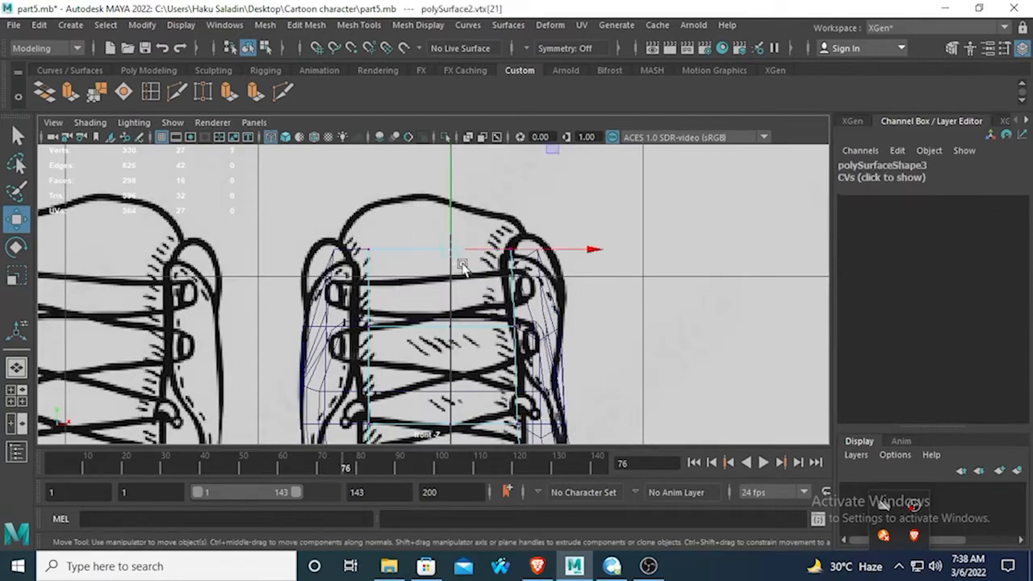
# Examine the selected upper vertex against the boot drawing in the side view and return to the front view.
pyautogui.press('space')
pyautogui.press('space')
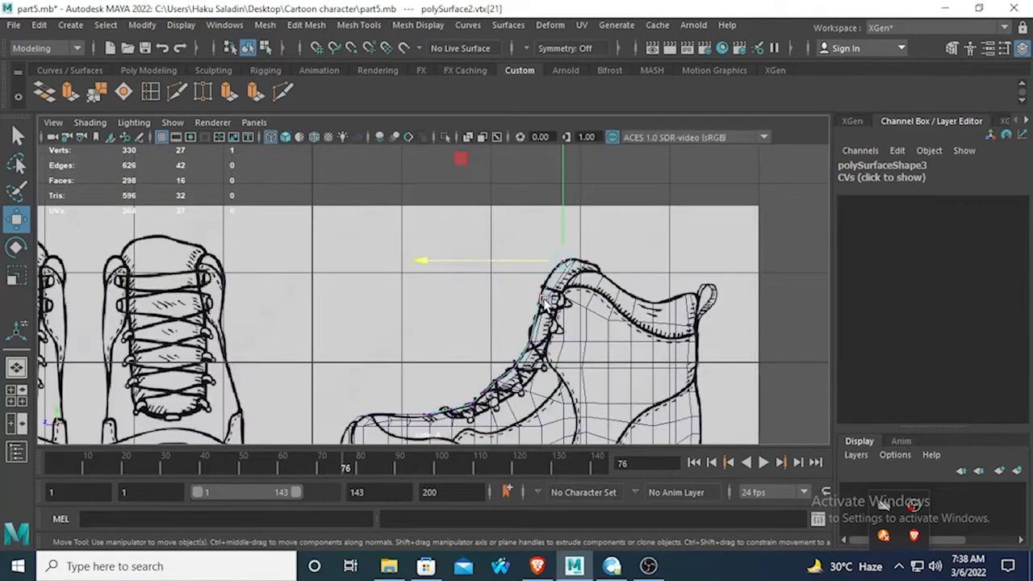
pyautogui.scroll(-2, 547, 304)
pyautogui.scroll(-2, 547, 303)
pyautogui.scroll(4, 561, 308)
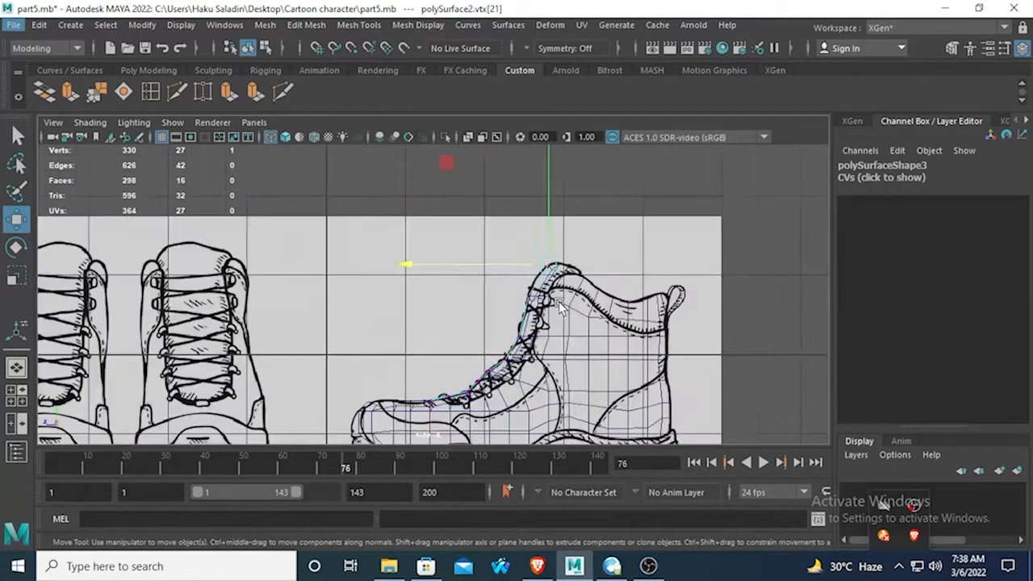
pyautogui.scroll(-1, 562, 308)
pyautogui.scroll(4, 563, 309)
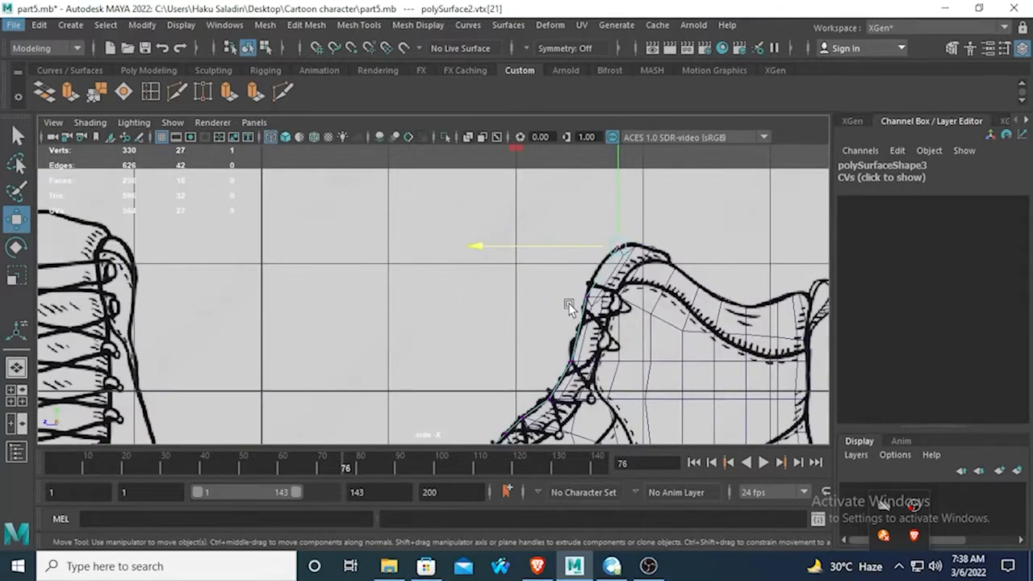
pyautogui.press('space')
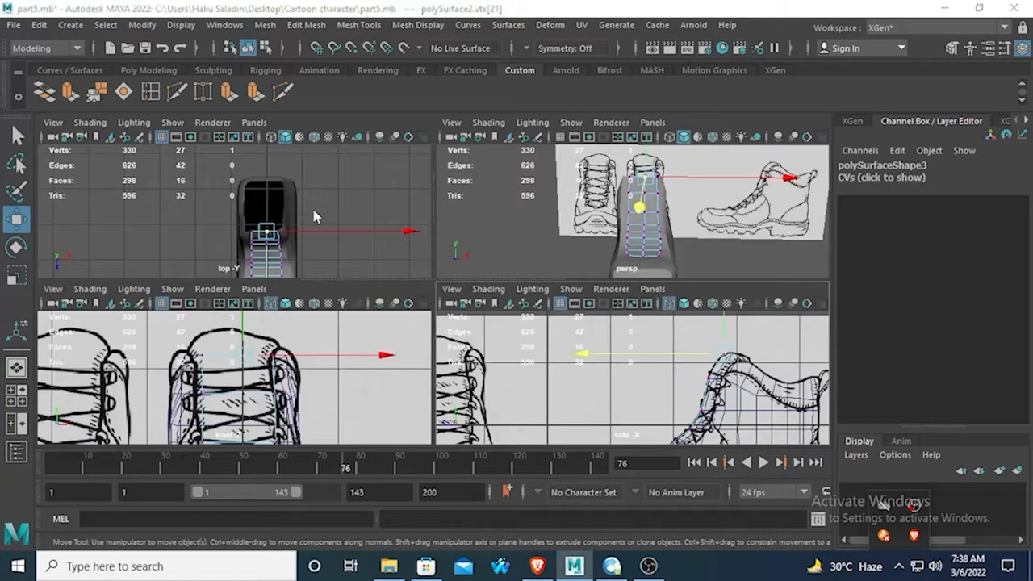
pyautogui.press('space')
pyautogui.press('space')
pyautogui.press('space')
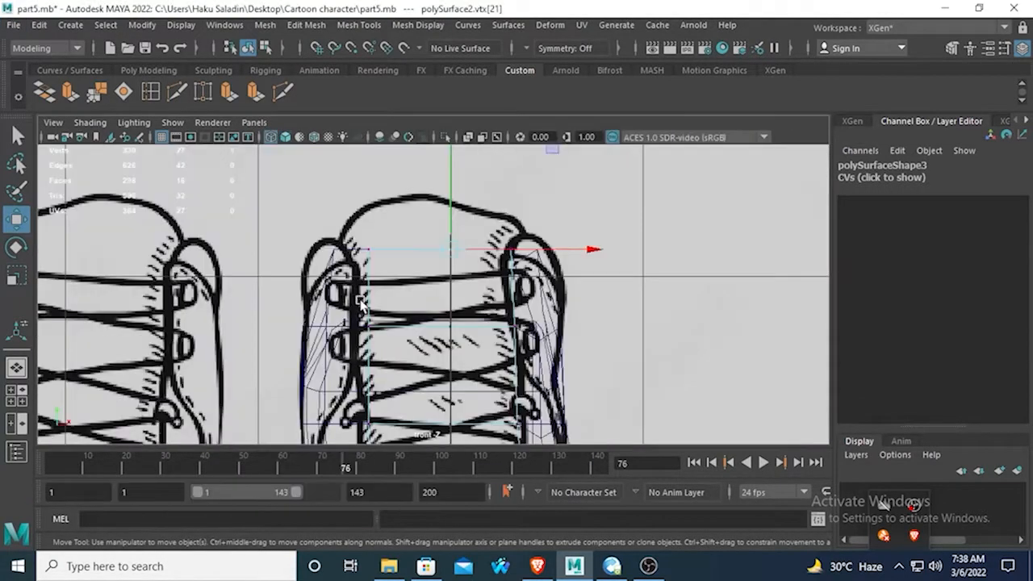
# Raise the middle vertex of the lacing strip's upper edge slightly toward the tongue outline.
pyautogui.scroll(1, 440, 250)
pyautogui.keyDown('alt'); pyautogui.moveTo(445, 251); pyautogui.dragTo(438, 297, button='middle'); pyautogui.keyUp('alt')
pyautogui.moveTo(446, 156); pyautogui.dragTo(446, 145)
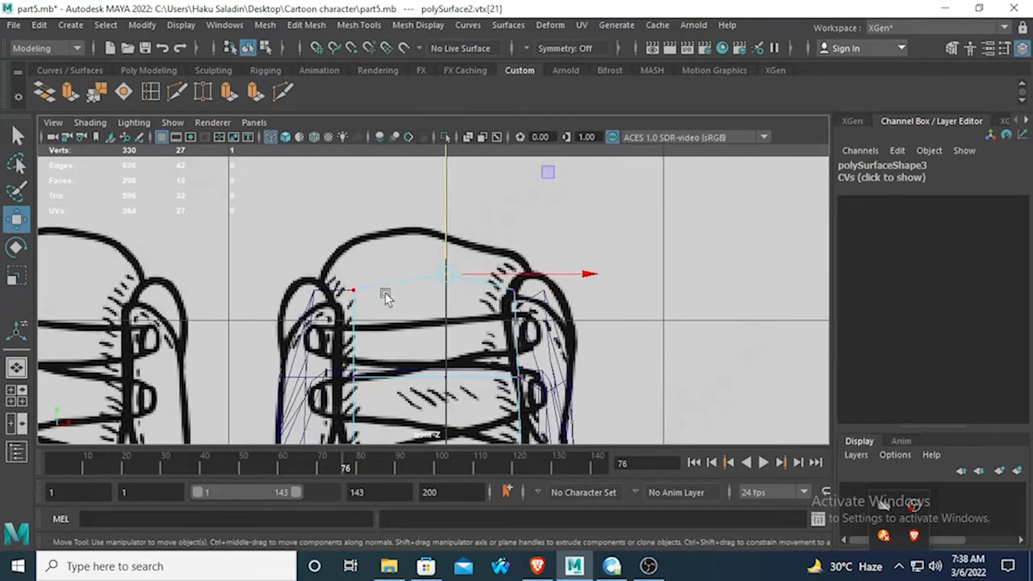
# Insert one lengthwise edge loop through each half of the lacing strip.
pyautogui.moveTo(339, 263); pyautogui.dragTo(382, 325)
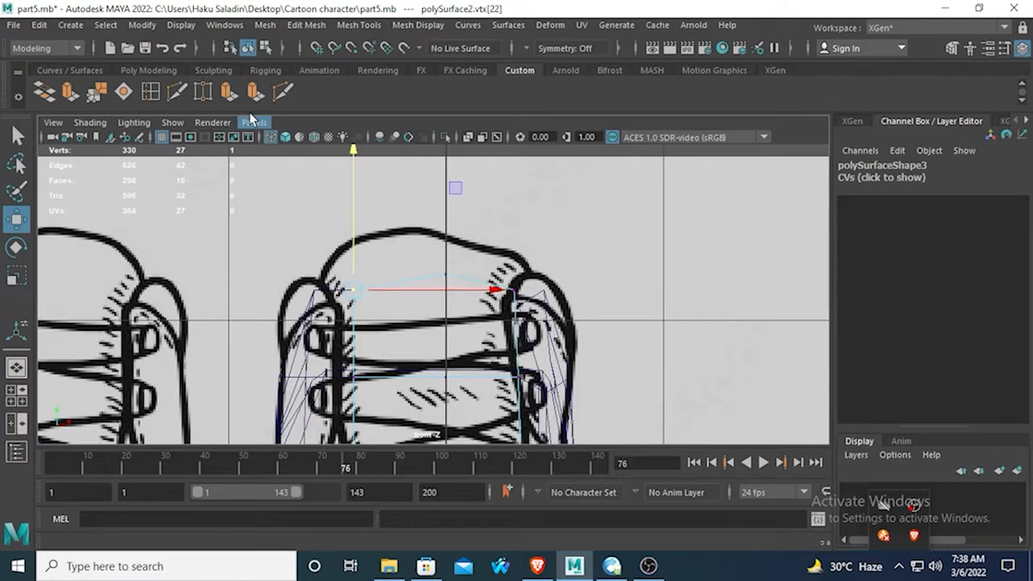
pyautogui.click(347, 252)
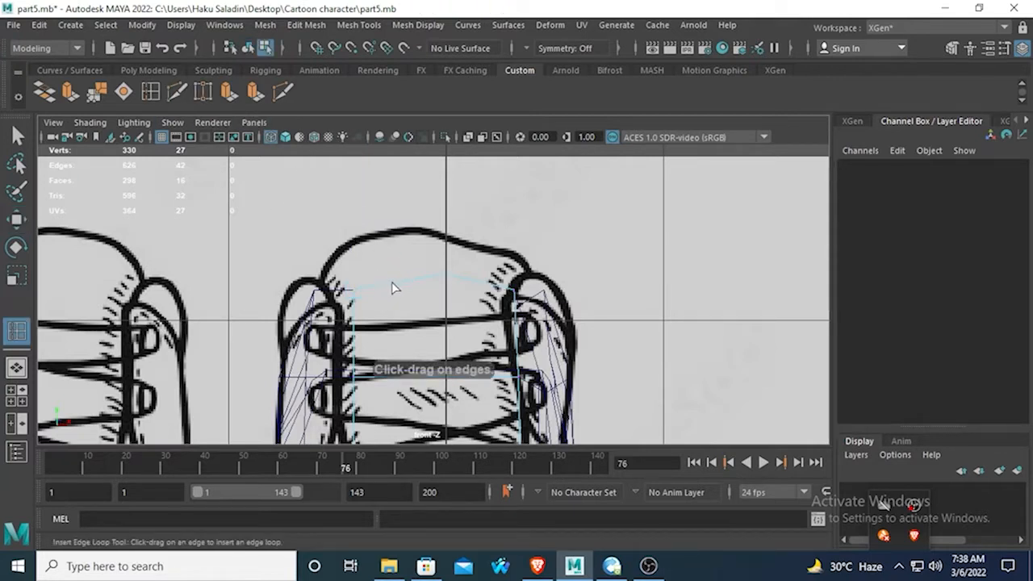
pyautogui.press('q')
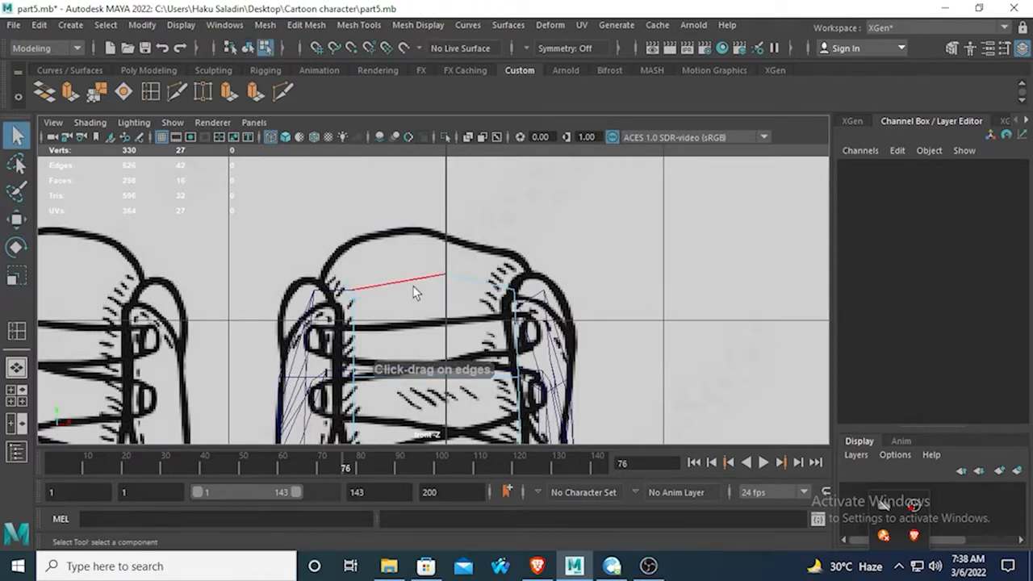
pyautogui.click(402, 284)
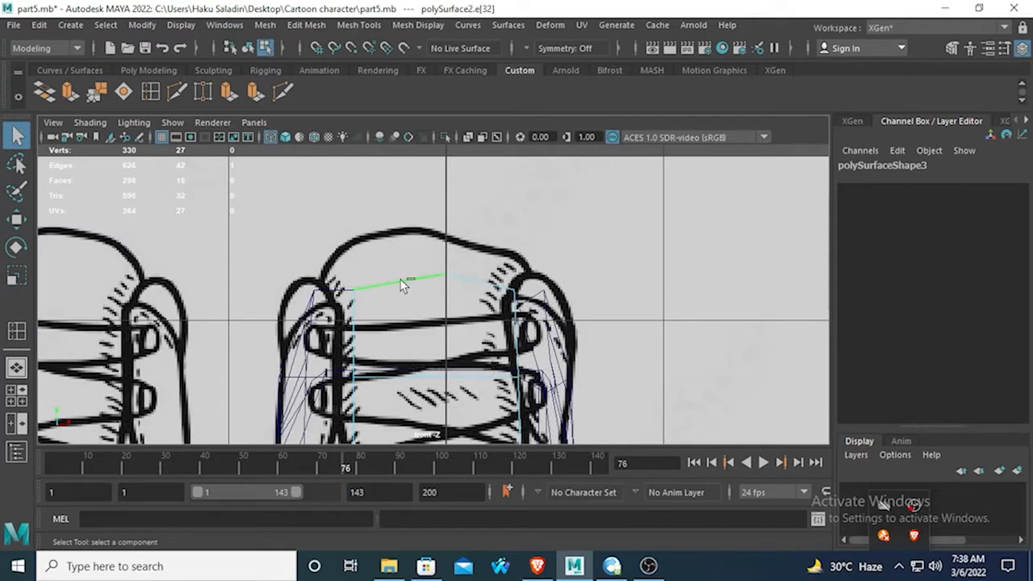
pyautogui.keyDown('shift'); pyautogui.moveTo(402, 284); pyautogui.dragTo(395, 328, button='right'); pyautogui.keyUp('shift')
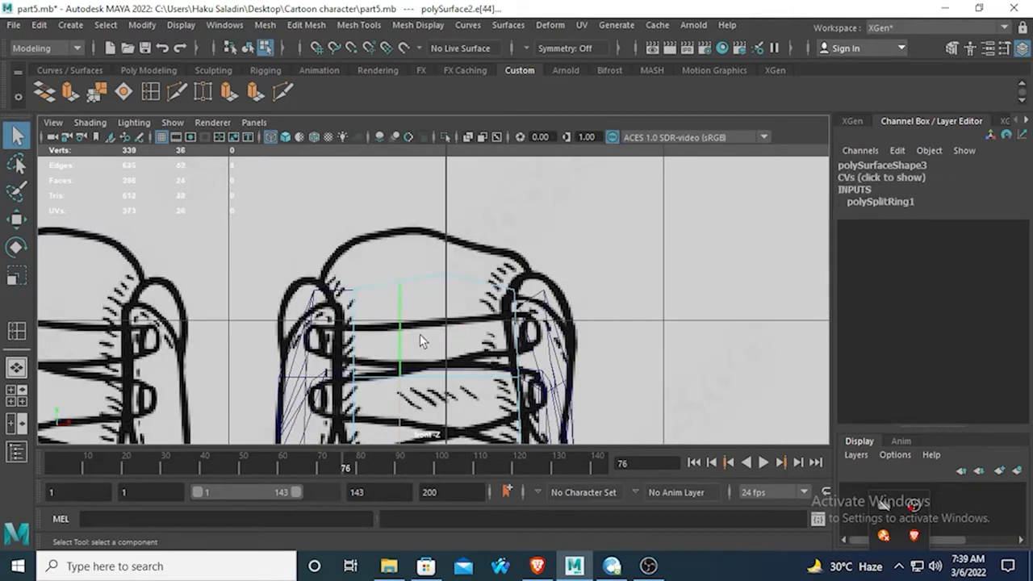
pyautogui.click(499, 284)
pyautogui.keyDown('shift'); pyautogui.moveTo(491, 281); pyautogui.dragTo(487, 342, button='right'); pyautogui.keyUp('shift')
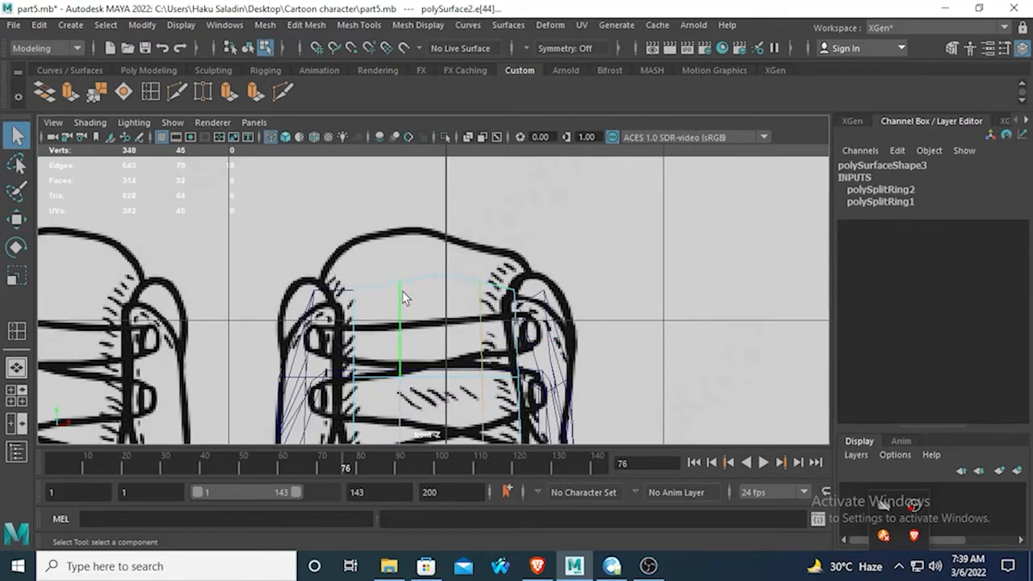
# Select the upper end vertices of the two new edge loops and raise them slightly to round the strip's upper edge.
pyautogui.click(16, 219)
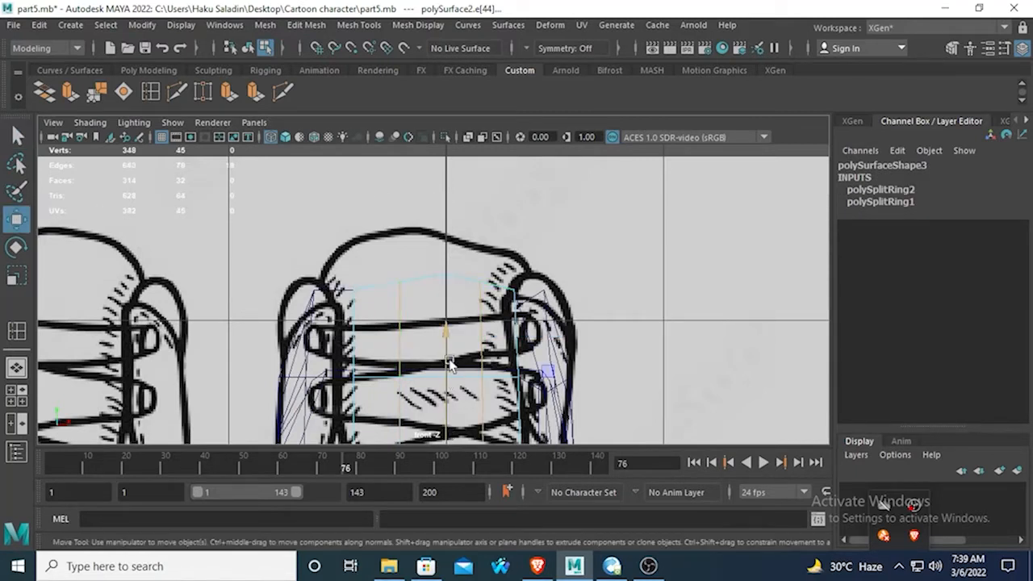
pyautogui.keyDown('alt'); pyautogui.moveTo(425, 374); pyautogui.dragTo(425, 312, button='middle'); pyautogui.keyUp('alt')
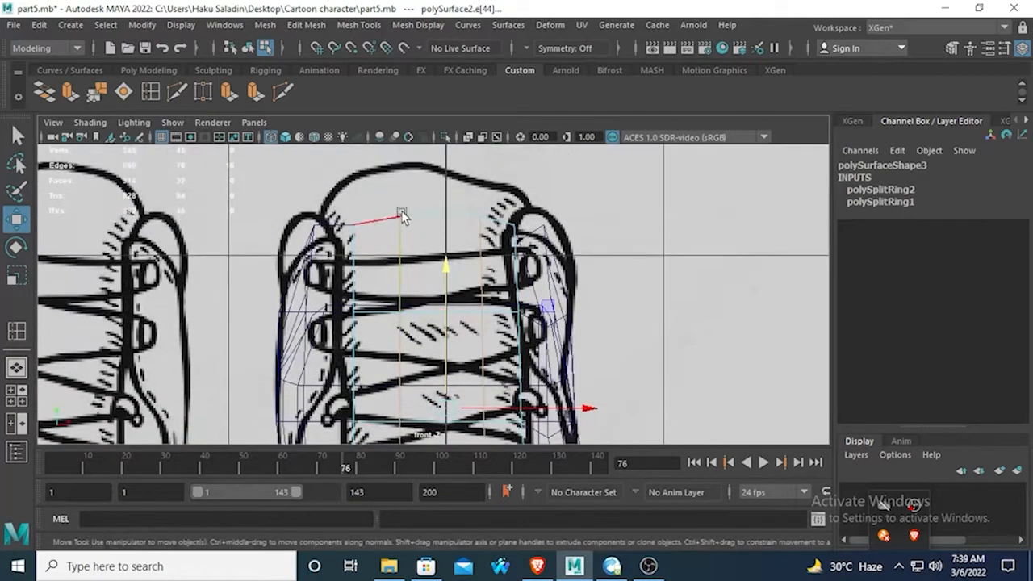
pyautogui.moveTo(401, 214); pyautogui.dragTo(361, 189, button='right')
pyautogui.moveTo(399, 234); pyautogui.dragTo(402, 237)
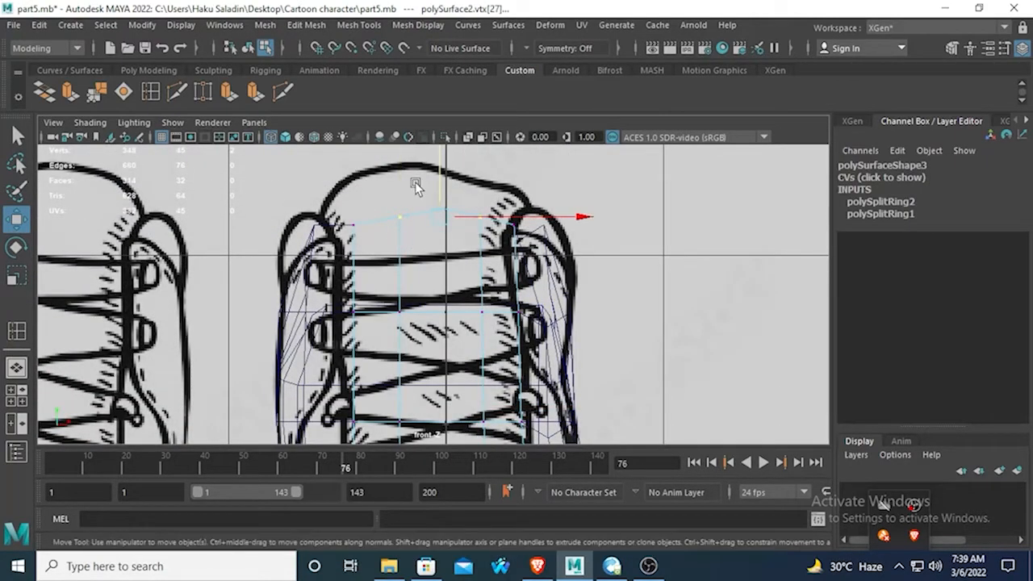
pyautogui.keyDown('alt'); pyautogui.moveTo(415, 186); pyautogui.dragTo(422, 249, button='middle'); pyautogui.keyUp('alt')
pyautogui.moveTo(435, 153); pyautogui.dragTo(436, 153)
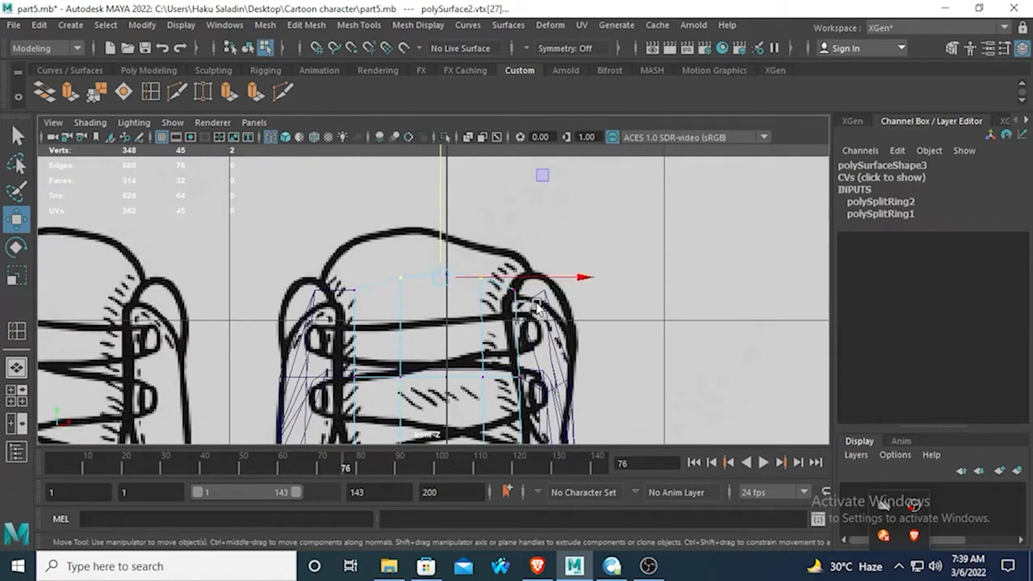
# Nudge both outer corner vertices of the strip's upper edge slightly inward and return to object mode.
pyautogui.click(507, 289)
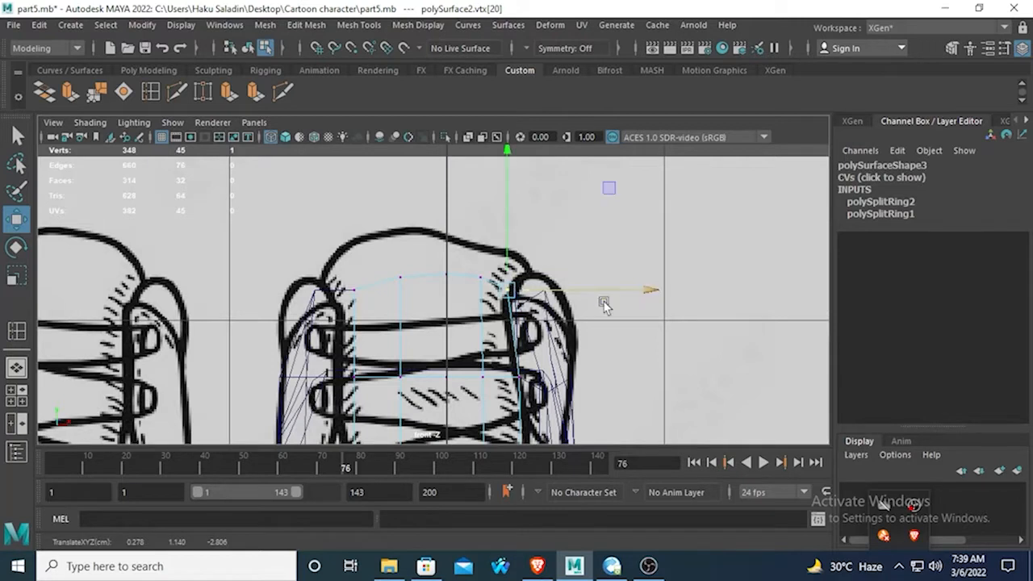
pyautogui.click(352, 287)
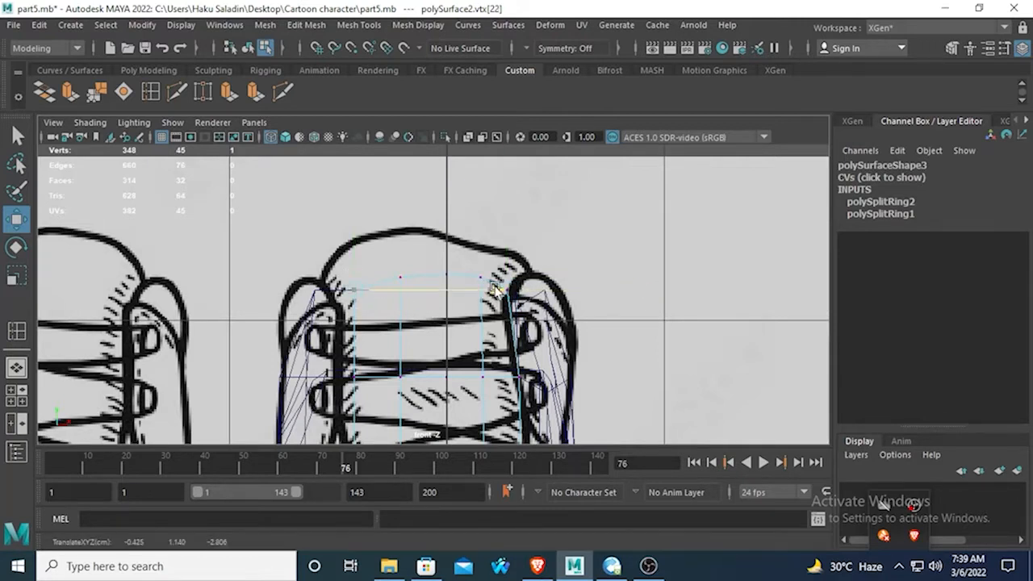
pyautogui.click(213, 255)
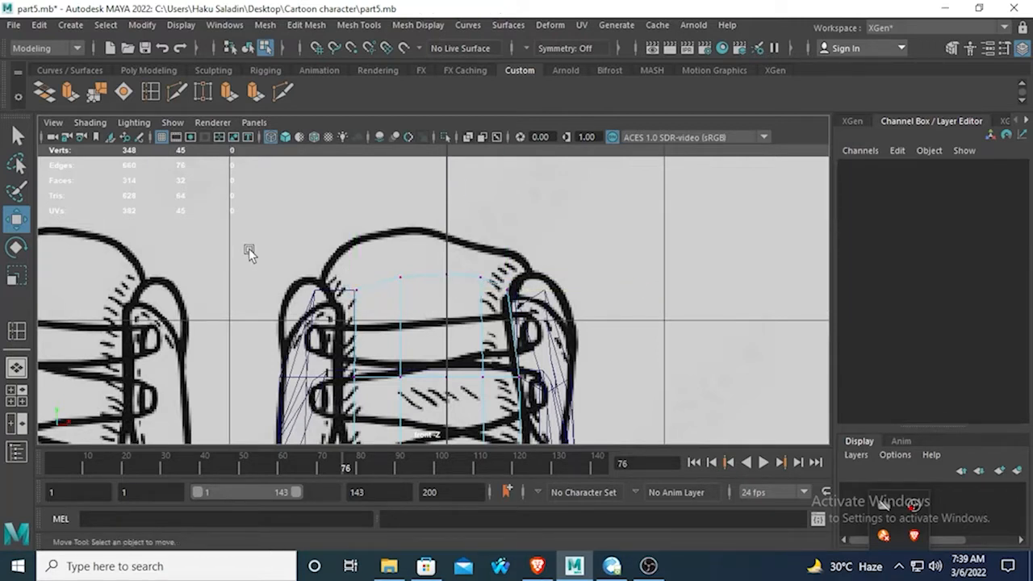
pyautogui.moveTo(440, 281); pyautogui.dragTo(421, 213, button='right')
pyautogui.moveTo(395, 280); pyautogui.dragTo(472, 127, button='right')
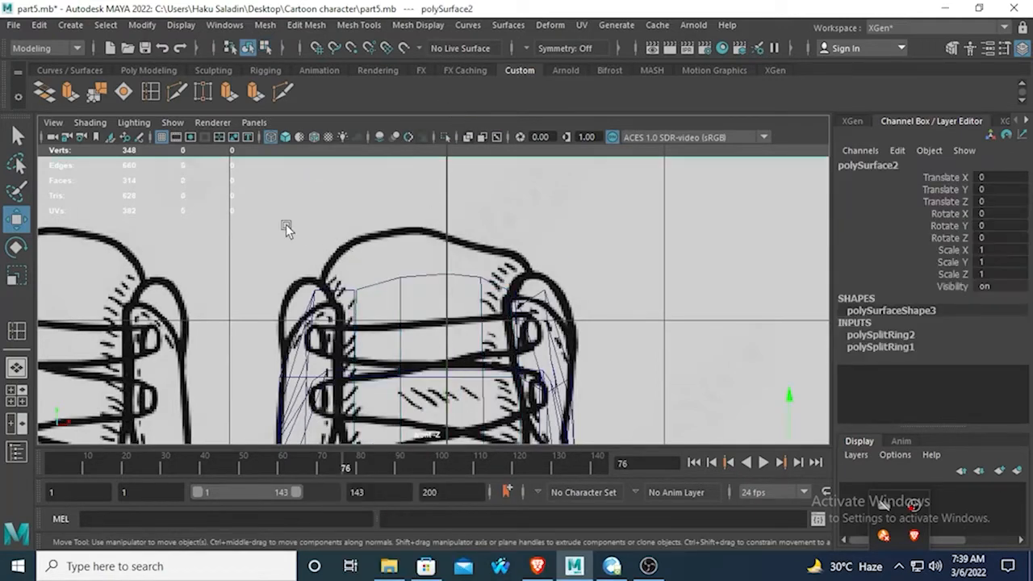
# Select the tongue strip and push it back into the boot along Z to a Translate Z of -0.093.
pyautogui.click(285, 223)
pyautogui.scroll(-5, 326, 270)
pyautogui.press('space')
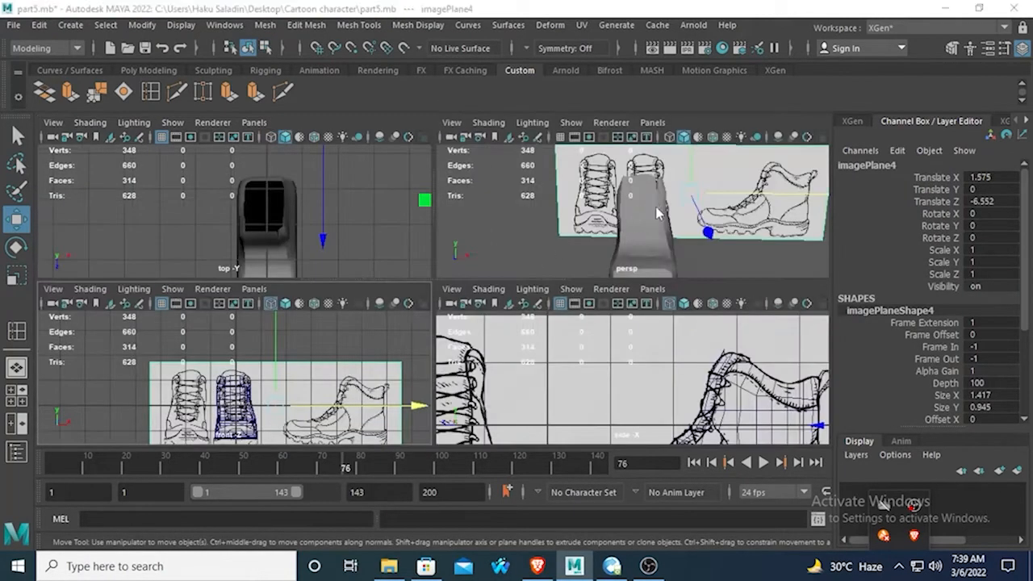
pyautogui.press('space')
pyautogui.keyDown('alt'); pyautogui.moveTo(599, 316); pyautogui.dragTo(456, 339); pyautogui.keyUp('alt')
pyautogui.click(431, 292)
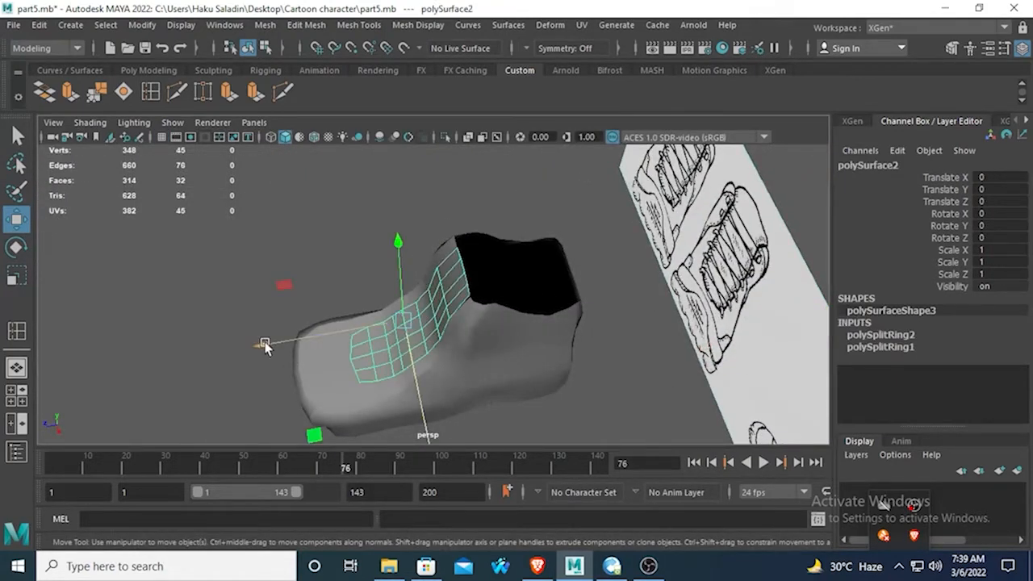
pyautogui.moveTo(265, 346); pyautogui.dragTo(326, 278)
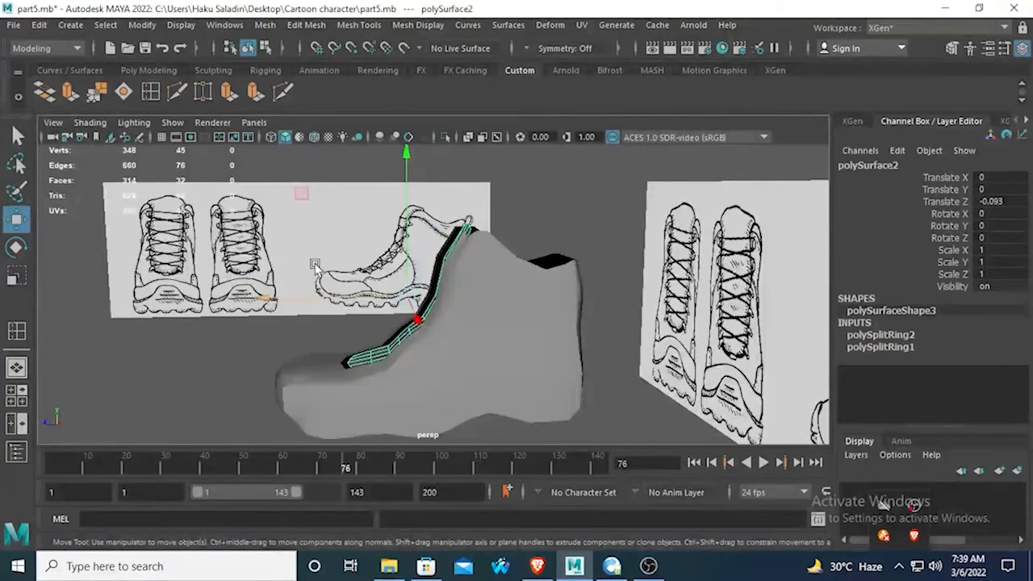
# Lower the tongue strip to a Translate Y of -0.054, following the side reference drawing.
pyautogui.press('space')
pyautogui.press('space')
pyautogui.moveTo(528, 215); pyautogui.dragTo(529, 220)
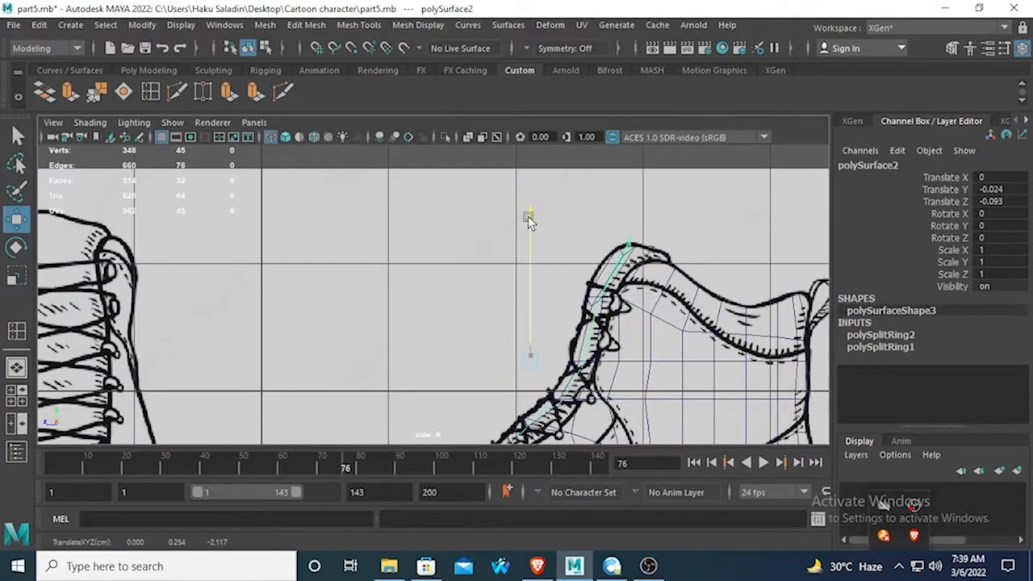
pyautogui.keyDown('alt'); pyautogui.moveTo(487, 322); pyautogui.dragTo(469, 264, button='middle'); pyautogui.keyUp('alt')
pyautogui.moveTo(527, 151)
pyautogui.mouseDown()
pyautogui.moveTo(531, 183)
pyautogui.moveTo(511, 151)
pyautogui.mouseUp()
# Hide the tongue strip so that the boot body's lacing opening is exposed.
pyautogui.press('space')
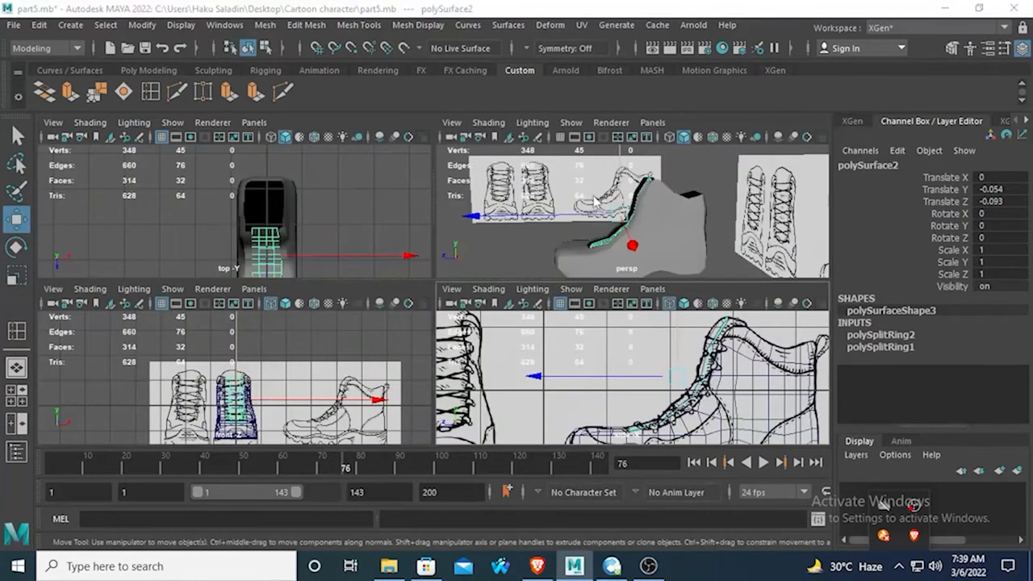
pyautogui.press('space')
pyautogui.keyDown('alt'); pyautogui.moveTo(511, 286); pyautogui.dragTo(629, 287); pyautogui.keyUp('alt')
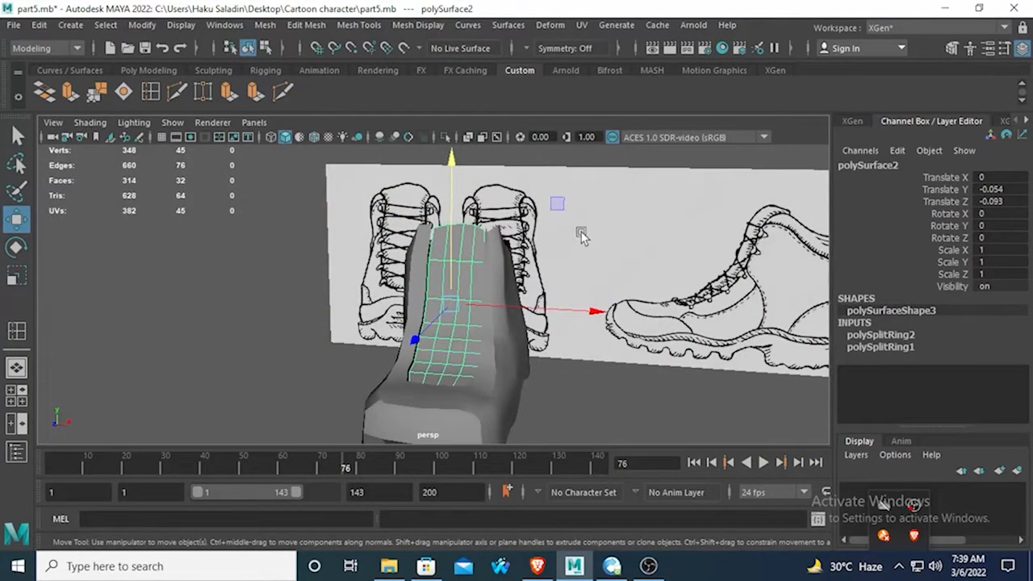
pyautogui.keyDown('alt'); pyautogui.moveTo(508, 270); pyautogui.dragTo(485, 293); pyautogui.keyUp('alt')
pyautogui.scroll(2, 489, 299)
pyautogui.click(518, 270)
pyautogui.click(456, 236)
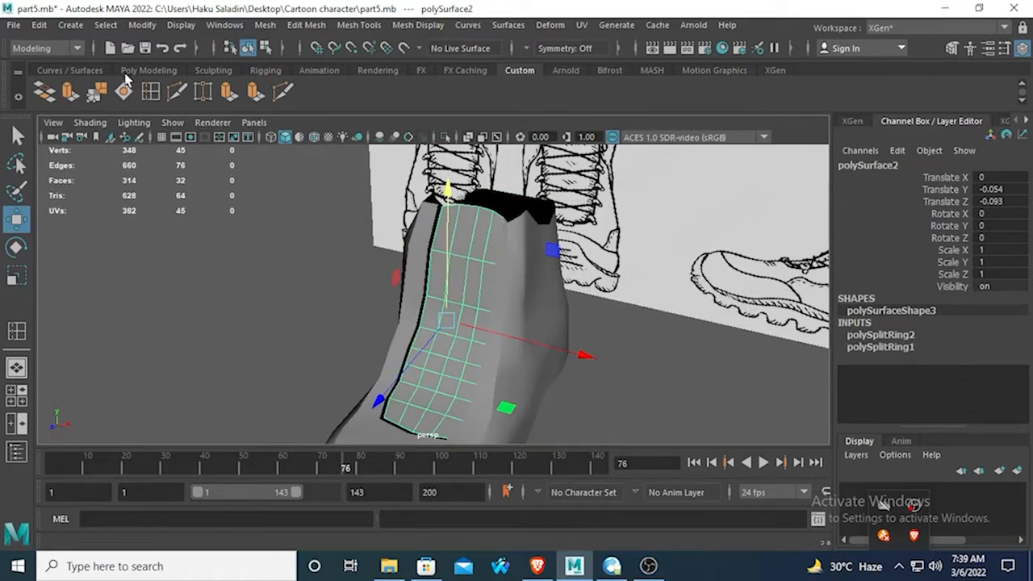
pyautogui.hotkey('ctrl', 'h')
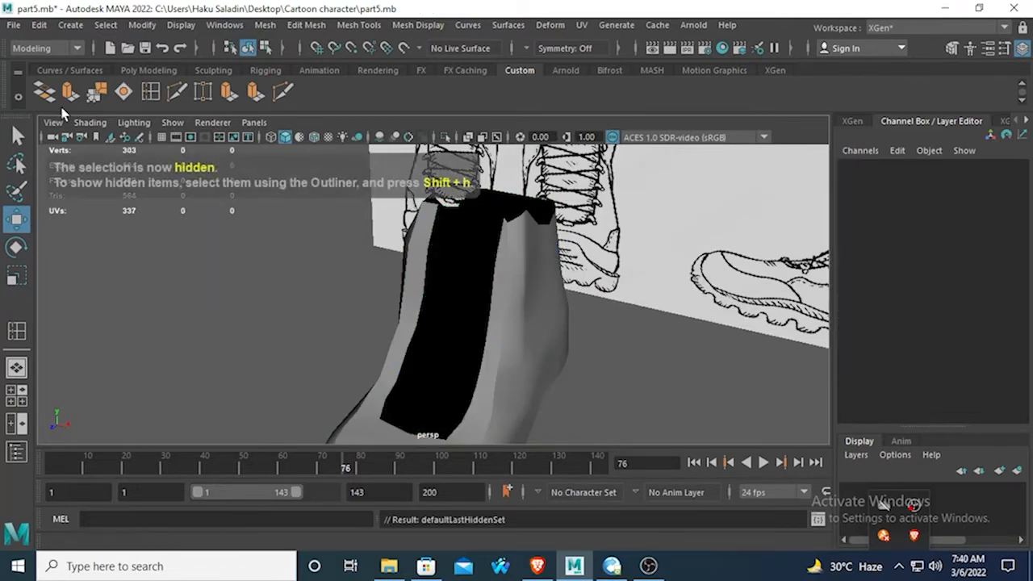
# Move the boot body's top vertex on the positive-X edge of the lacing opening slightly inward in the front view.
pyautogui.click(417, 250)
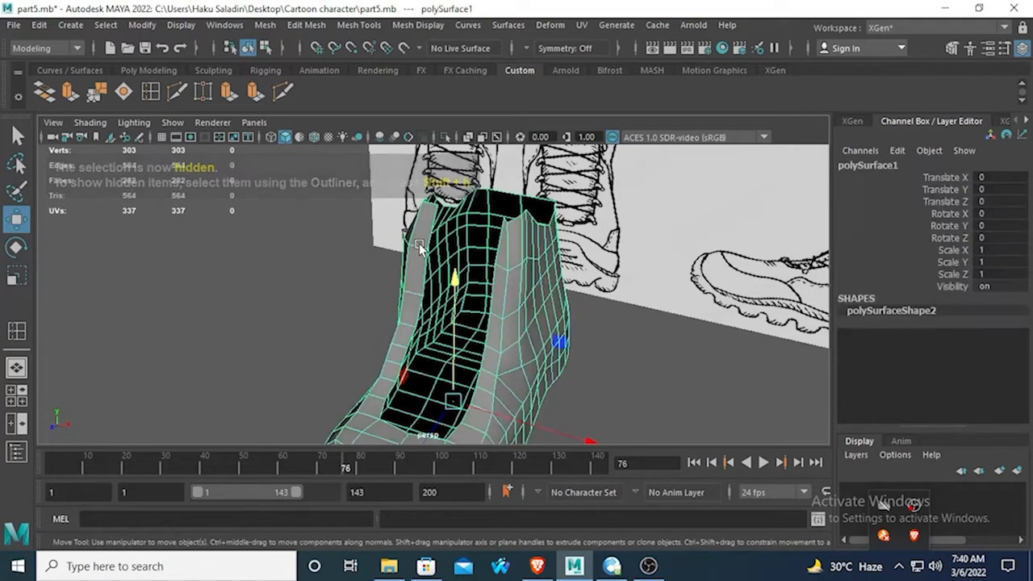
pyautogui.press('space')
pyautogui.press('space')
pyautogui.scroll(10, 476, 331)
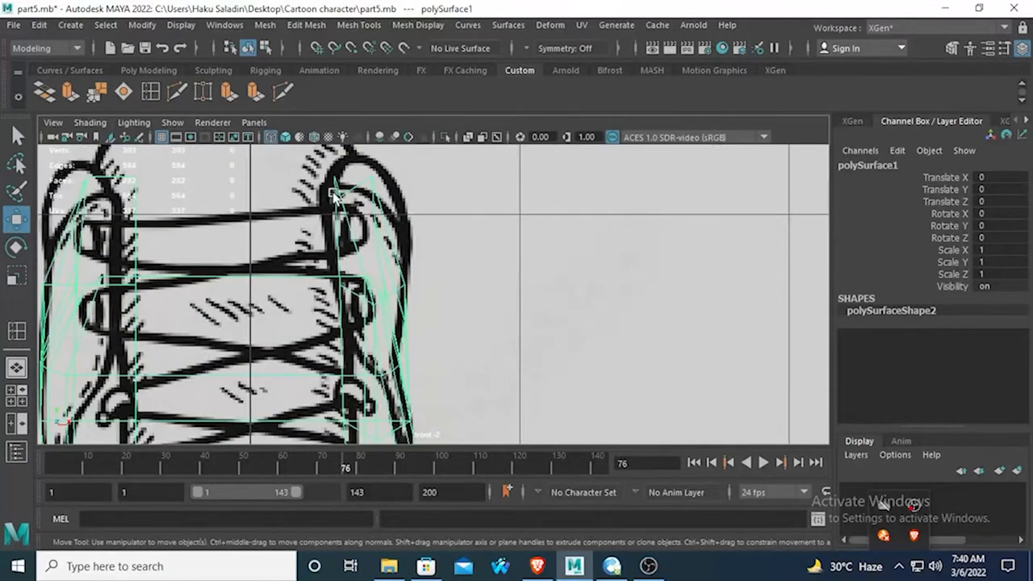
pyautogui.moveTo(337, 184); pyautogui.dragTo(271, 188, button='right')
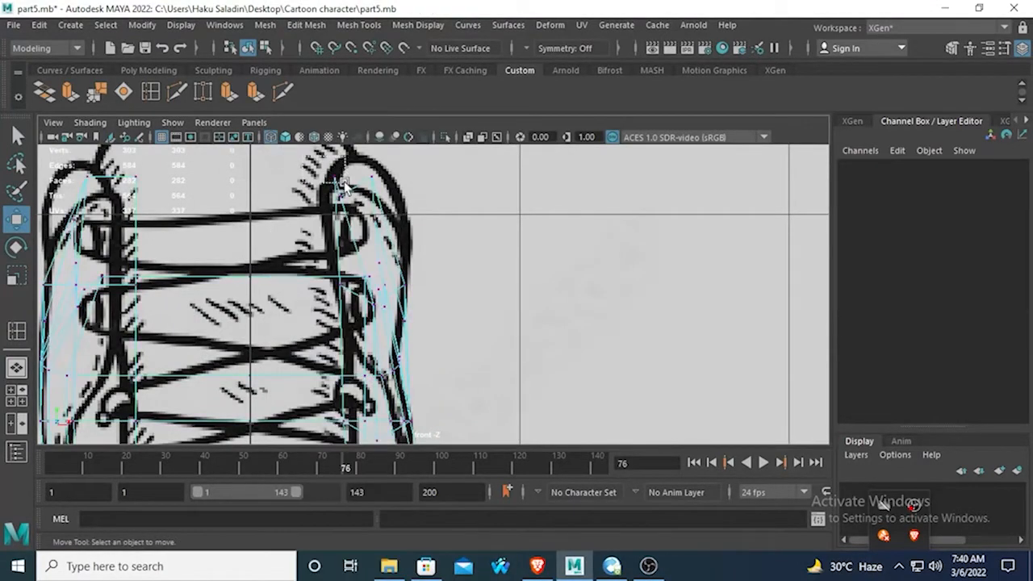
pyautogui.click(335, 177)
pyautogui.moveTo(430, 184); pyautogui.dragTo(465, 175)
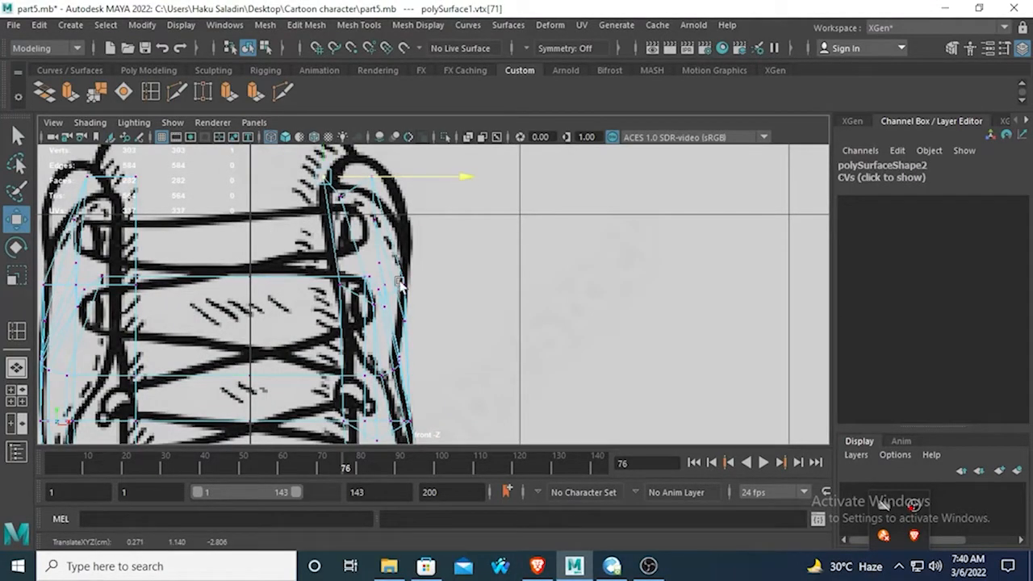
# Shift the second vertex down the positive-X edge of the lacing opening slightly inward onto the drawn outline.
pyautogui.click(347, 284)
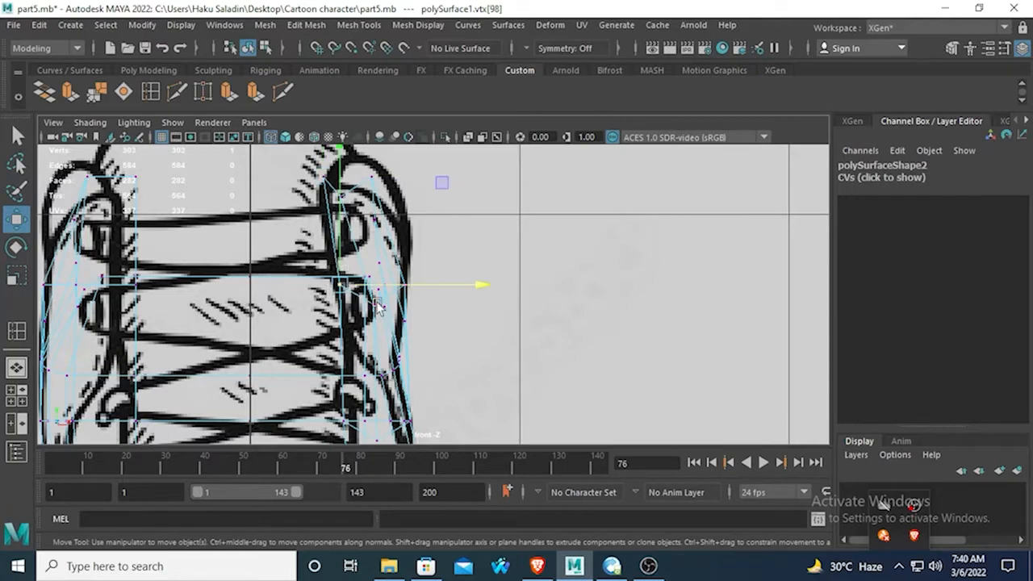
pyautogui.click(461, 272)
pyautogui.hotkey('ctrl', 'z')
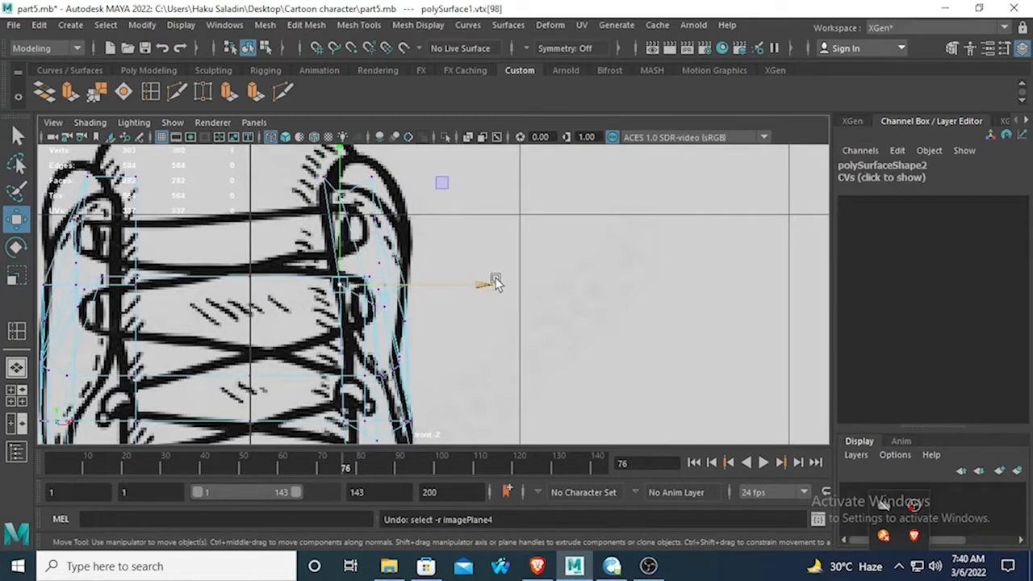
pyautogui.moveTo(482, 284); pyautogui.dragTo(474, 286)
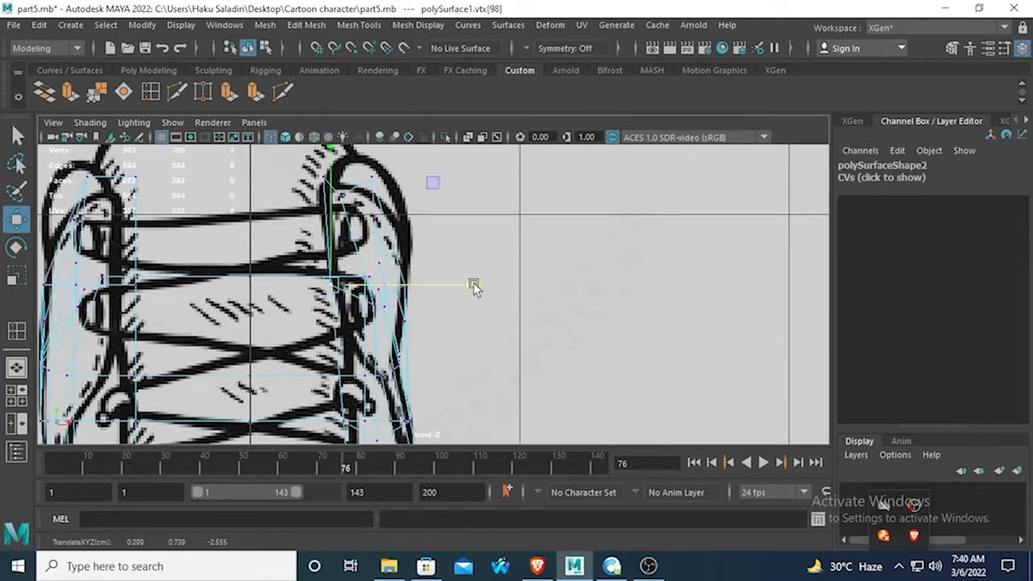
# Select the next vertex down the opening's positive-X edge and nudge it slightly outward to match the front drawing.
pyautogui.press('space')
pyautogui.press('space')
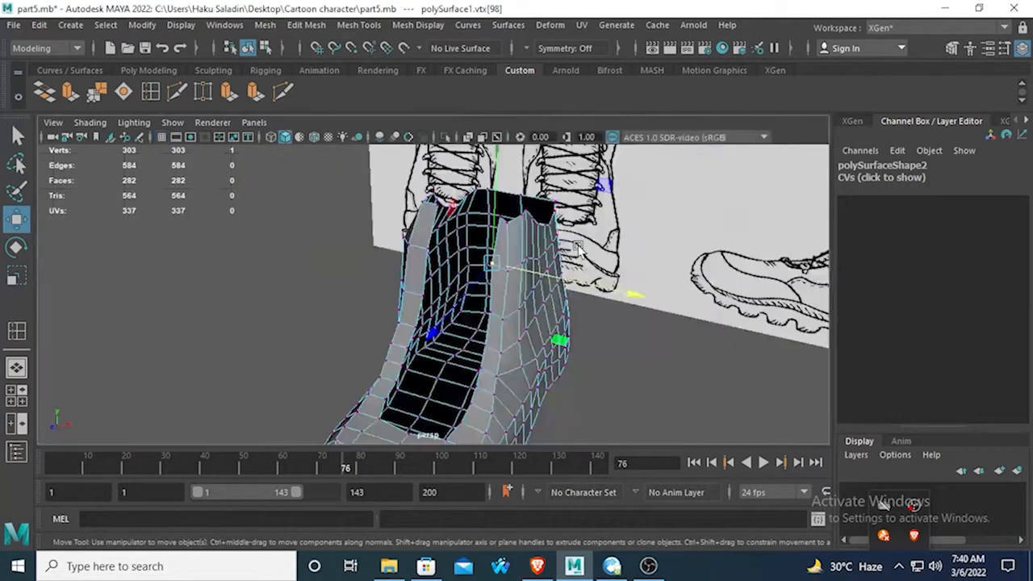
pyautogui.click(494, 313)
pyautogui.press('space')
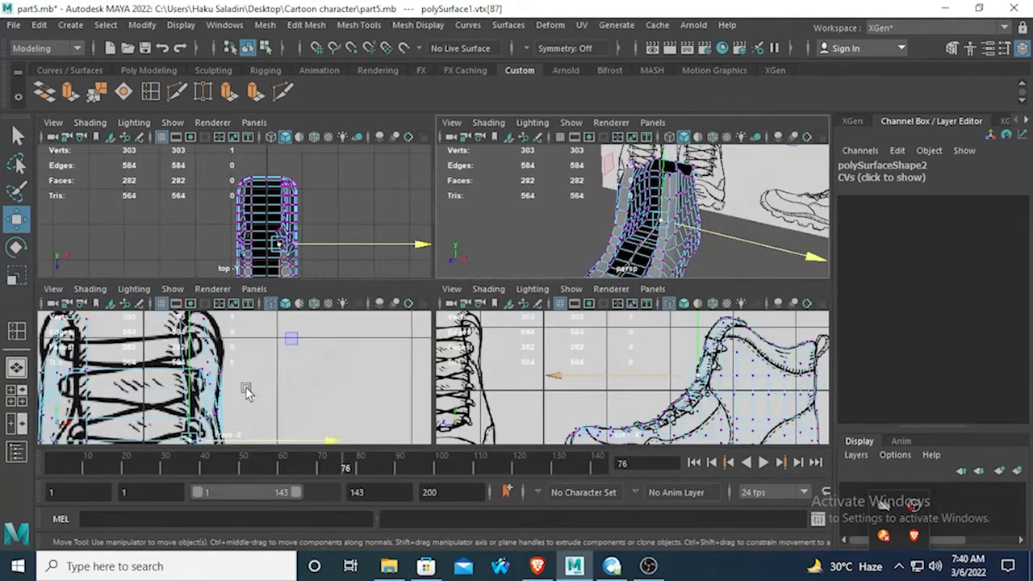
pyautogui.press('space')
pyautogui.keyDown('alt'); pyautogui.moveTo(405, 352); pyautogui.dragTo(429, 231, button='middle'); pyautogui.keyUp('alt')
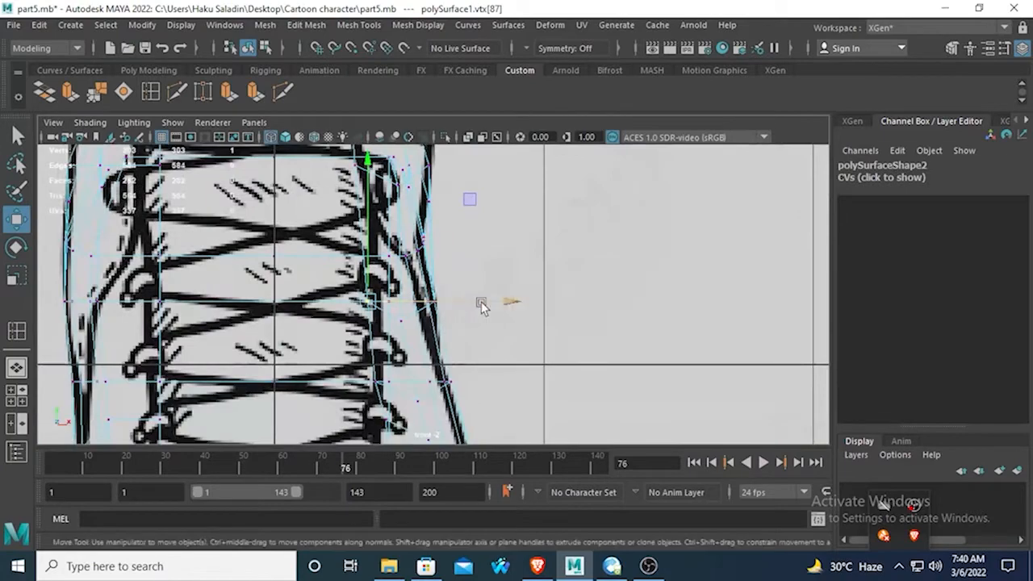
pyautogui.moveTo(507, 298); pyautogui.dragTo(512, 297)
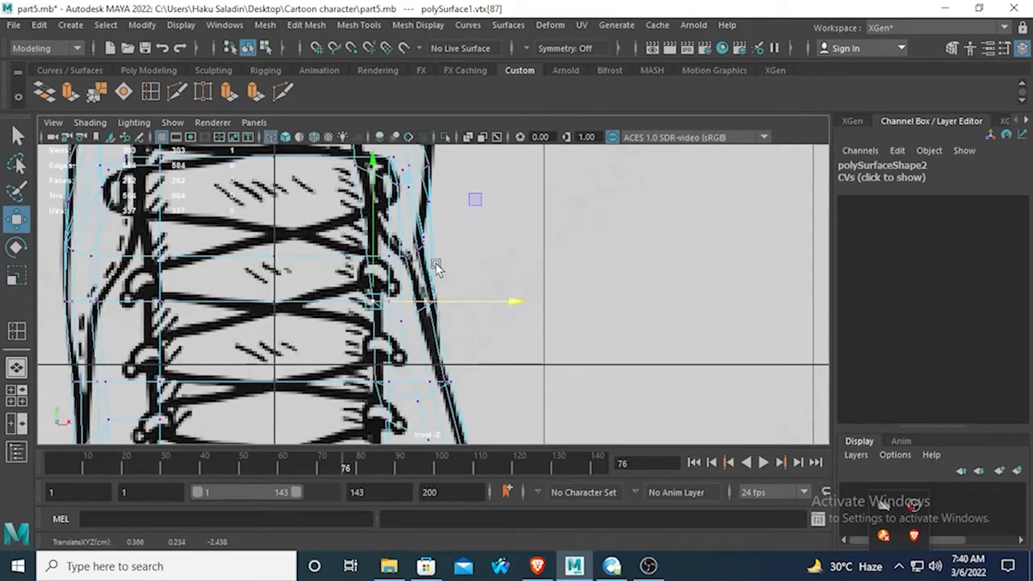
# Align the next two lower vertices of the opening's positive-X edge with the drawn lacing border by moving them inward.
pyautogui.press('space')
pyautogui.press('space')
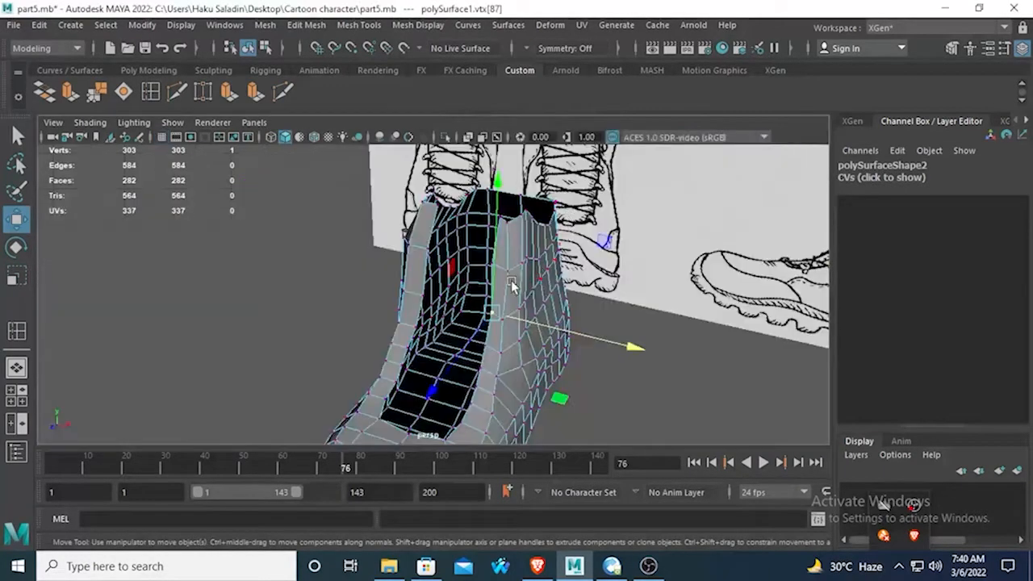
pyautogui.keyDown('alt'); pyautogui.moveTo(436, 279); pyautogui.dragTo(533, 262); pyautogui.keyUp('alt')
pyautogui.press('space')
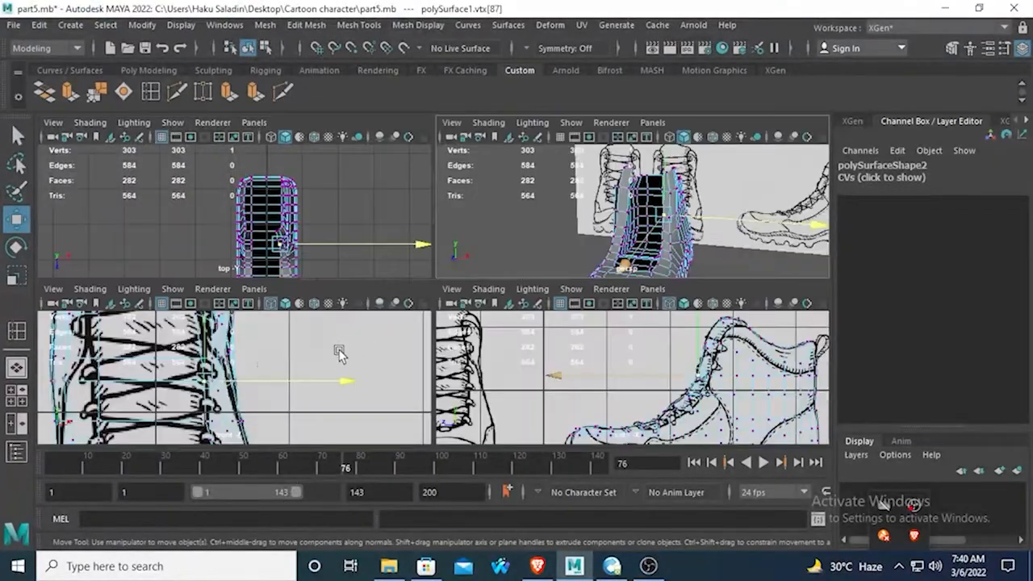
pyautogui.press('space')
pyautogui.press('space')
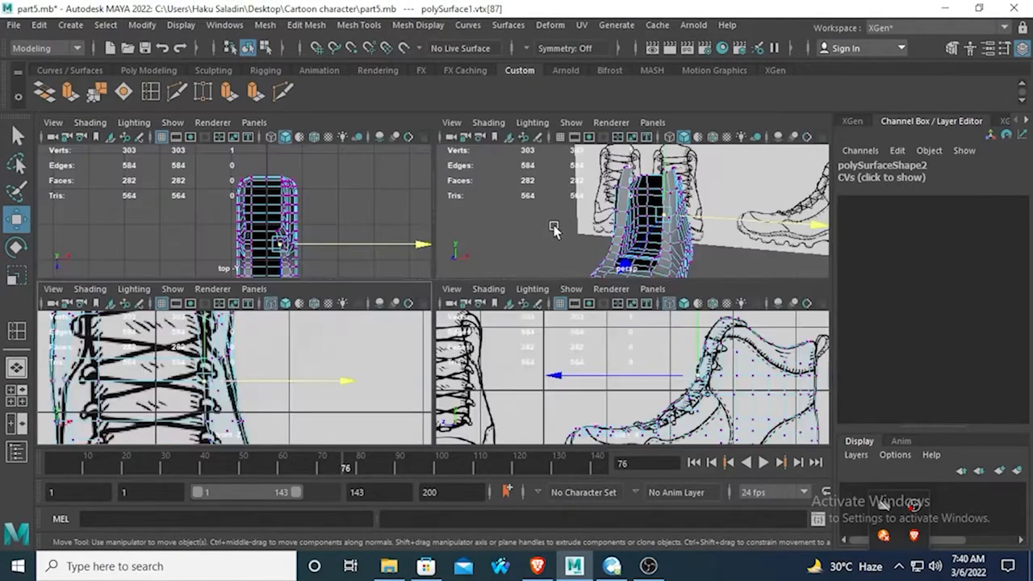
pyautogui.press('space')
pyautogui.click(496, 333)
pyautogui.press('space')
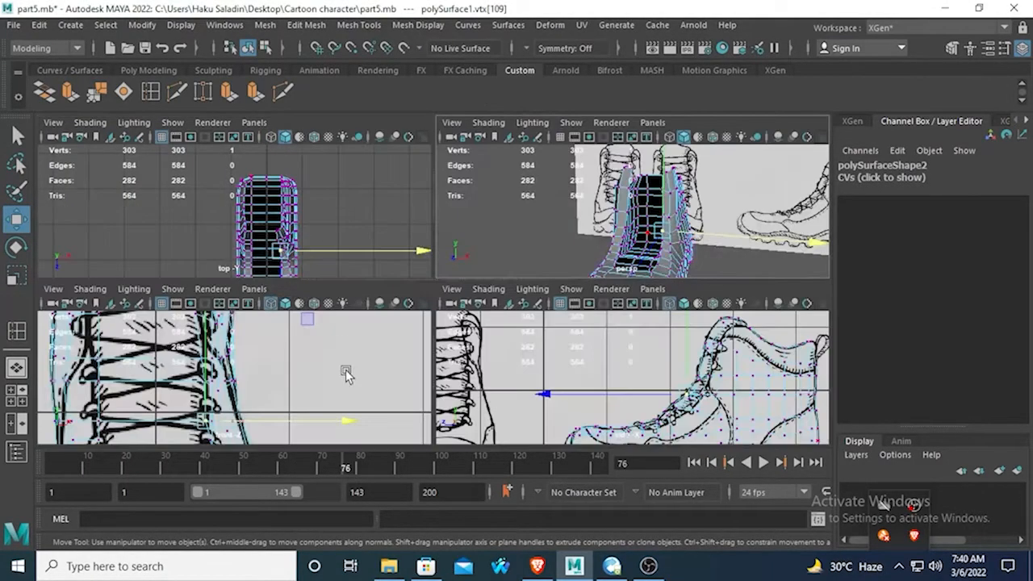
pyautogui.press('space')
pyautogui.keyDown('alt'); pyautogui.moveTo(435, 376); pyautogui.dragTo(453, 252, button='middle'); pyautogui.keyUp('alt')
pyautogui.click(393, 297)
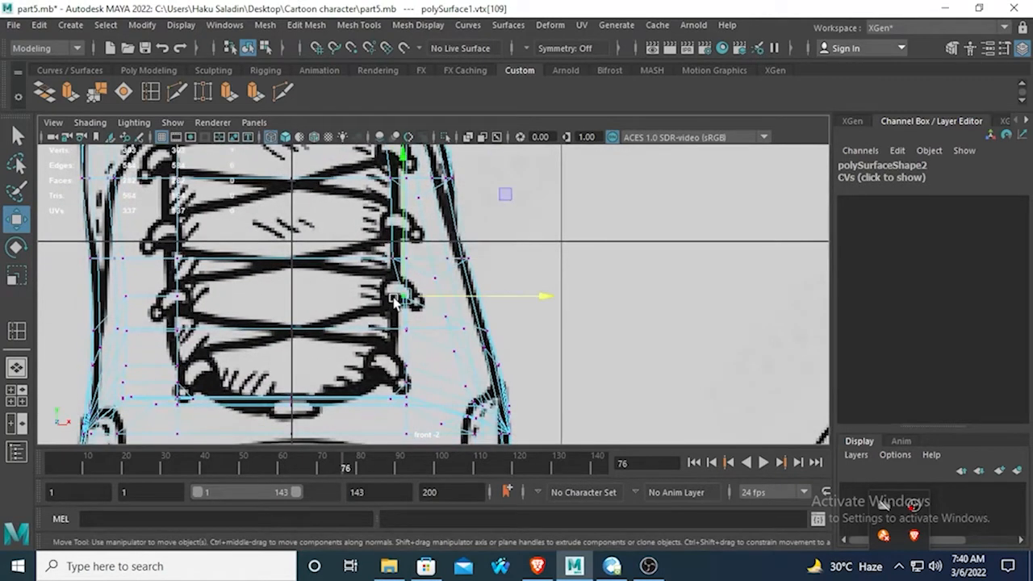
pyautogui.click(535, 293)
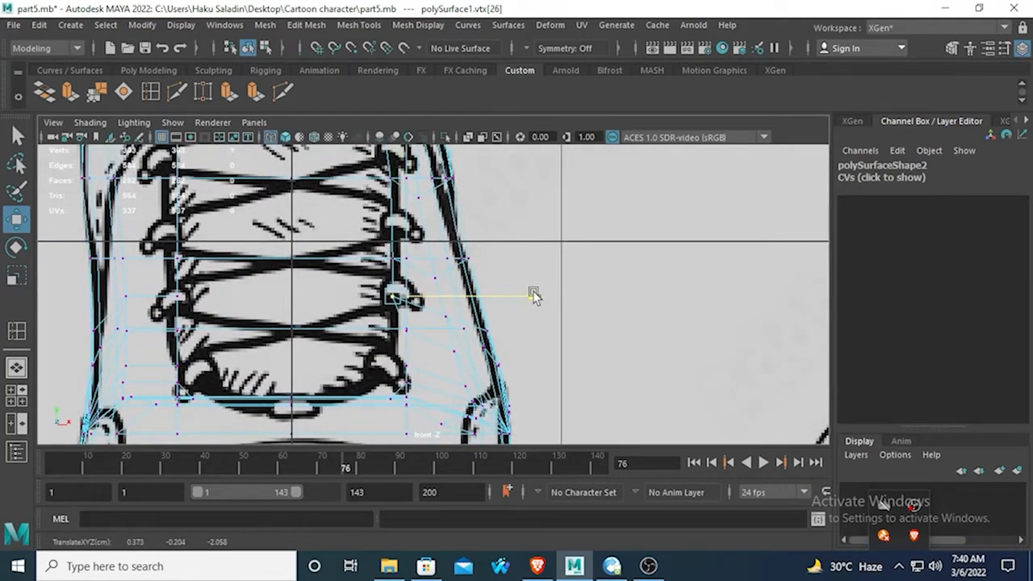
# Move the following two vertices near the opening's lower end inward, continuing the straight drawn lacing border.
pyautogui.press('space')
pyautogui.press('space')
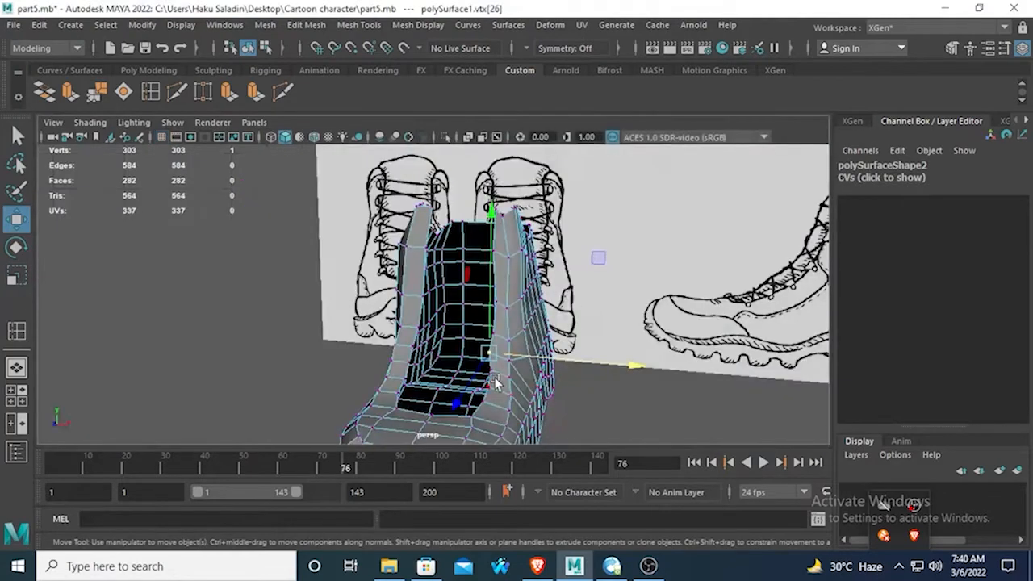
pyautogui.click(501, 376)
pyautogui.click(490, 369)
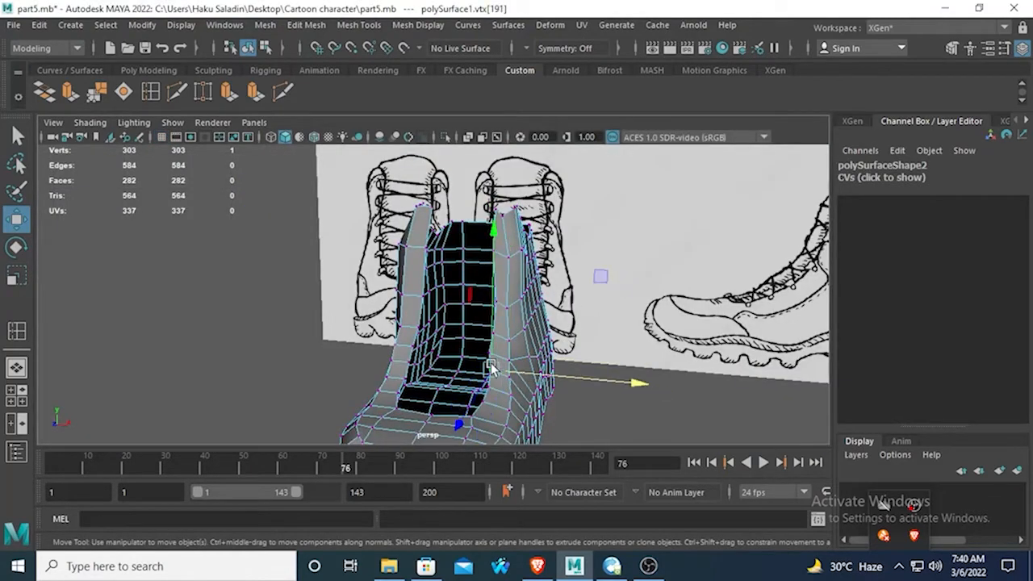
pyautogui.press('space')
pyautogui.press('space')
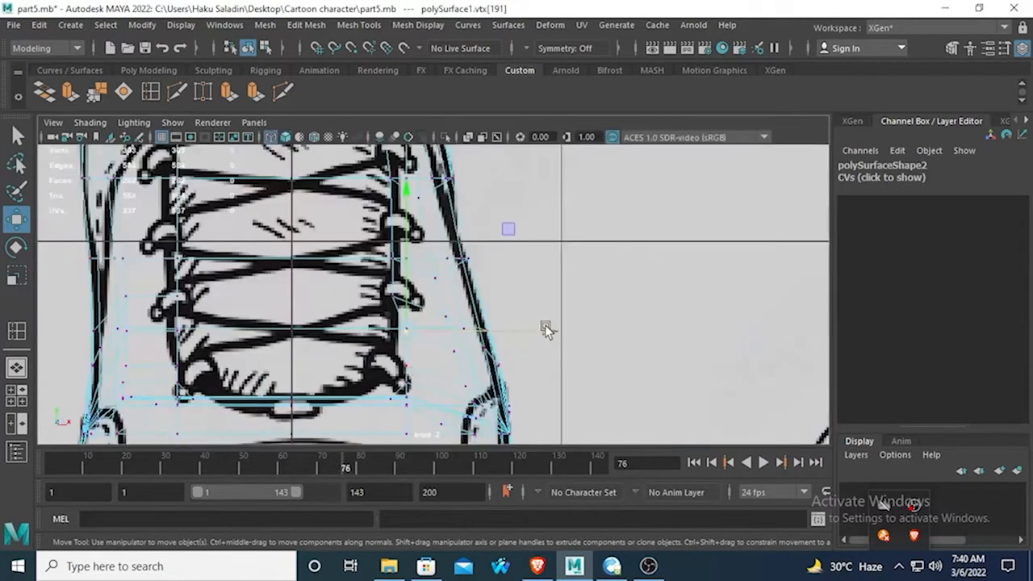
pyautogui.moveTo(546, 329); pyautogui.dragTo(535, 367)
pyautogui.click(409, 371)
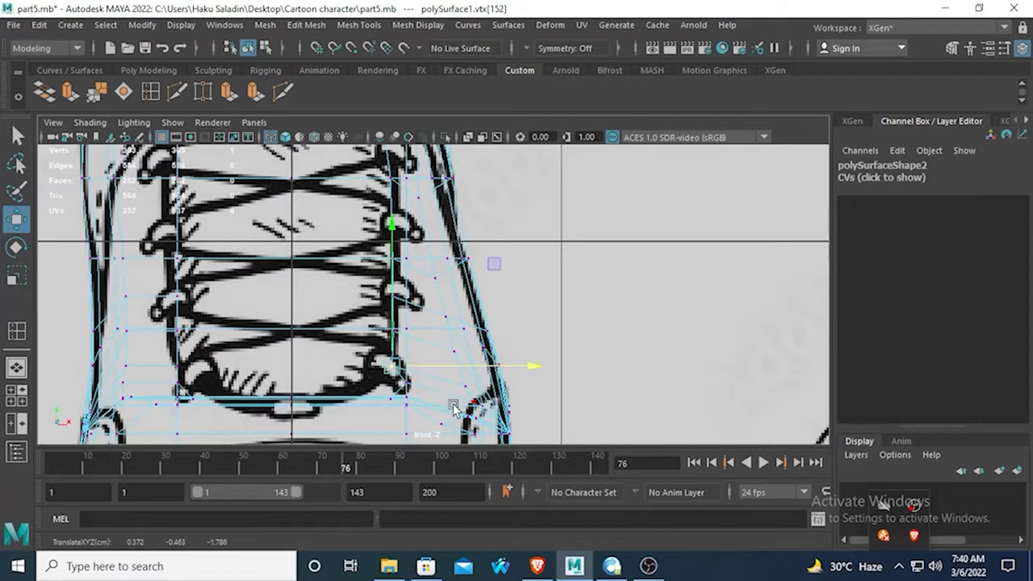
# Pull the vertex just above the opening's lower corner farther inward to begin rounding the lower end.
pyautogui.click(409, 386)
pyautogui.press('space')
pyautogui.press('space')
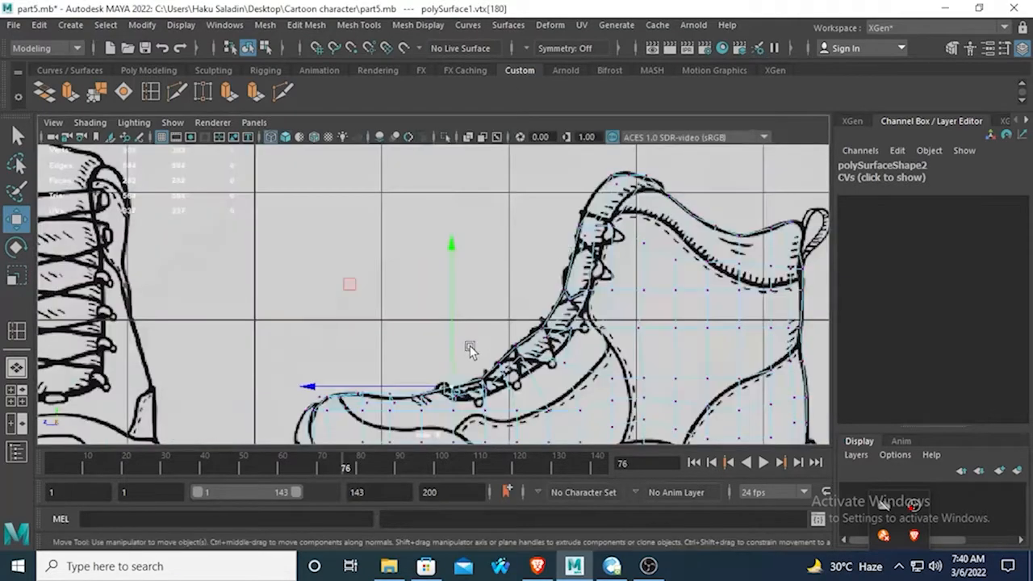
pyautogui.press('space')
pyautogui.press('space')
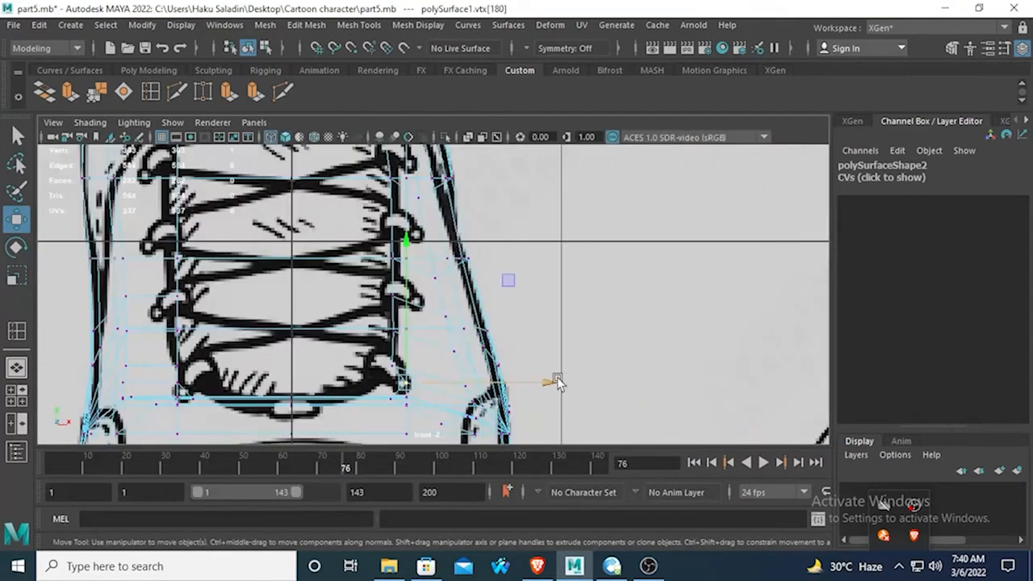
pyautogui.click(545, 385)
pyautogui.moveTo(545, 385); pyautogui.dragTo(519, 381)
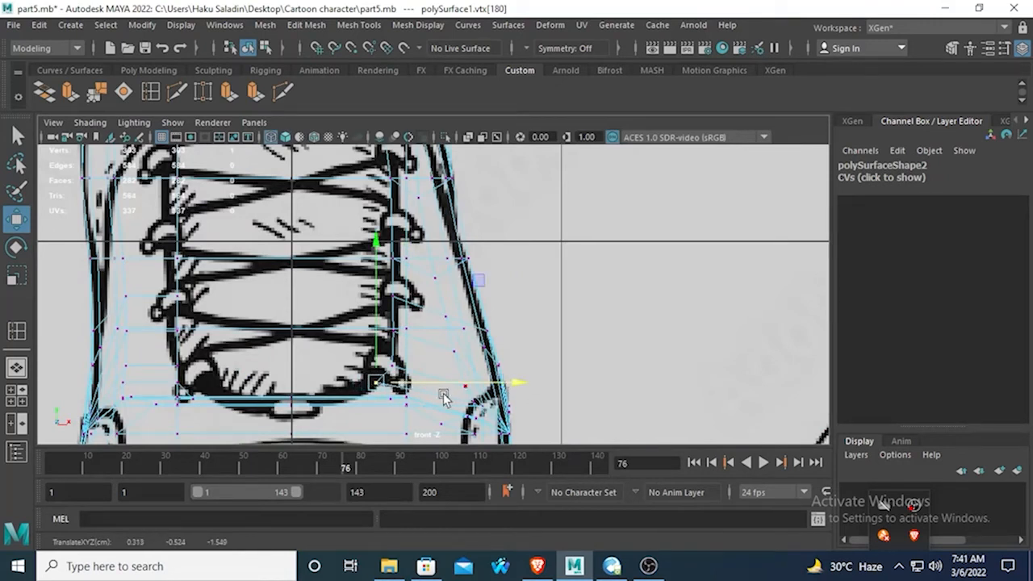
# Shift the lower corner vertex of the opening's positive-X side inward and inspect the edge in perspective.
pyautogui.click(390, 402)
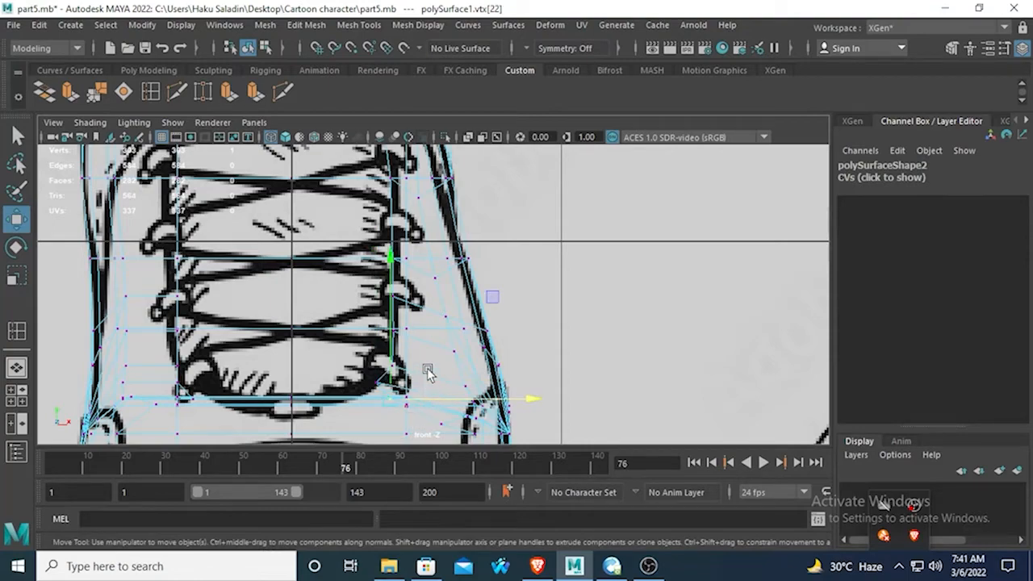
pyautogui.press('space')
pyautogui.press('space')
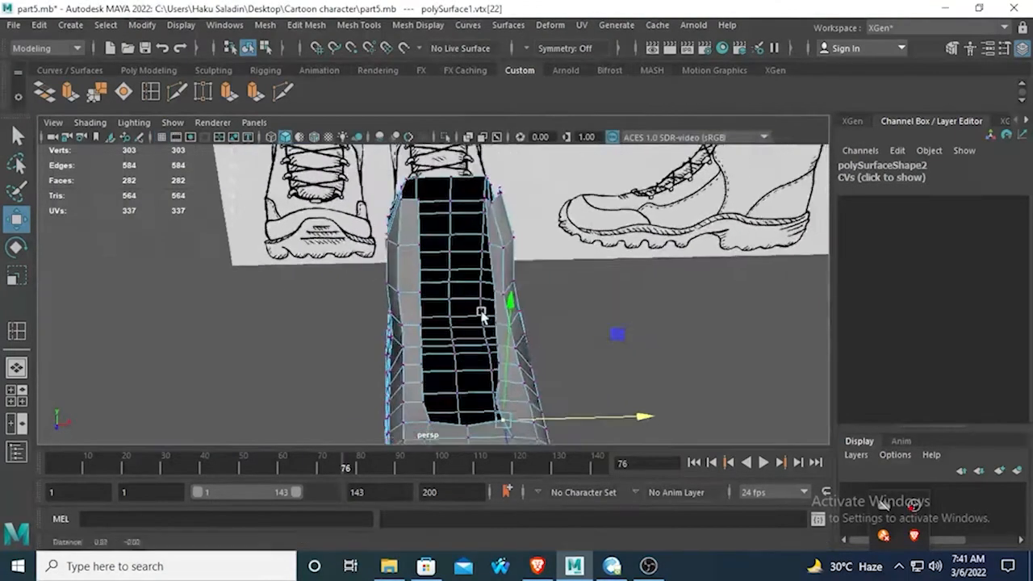
pyautogui.keyDown('alt'); pyautogui.moveTo(482, 316); pyautogui.dragTo(473, 271); pyautogui.keyUp('alt')
pyautogui.press('space')
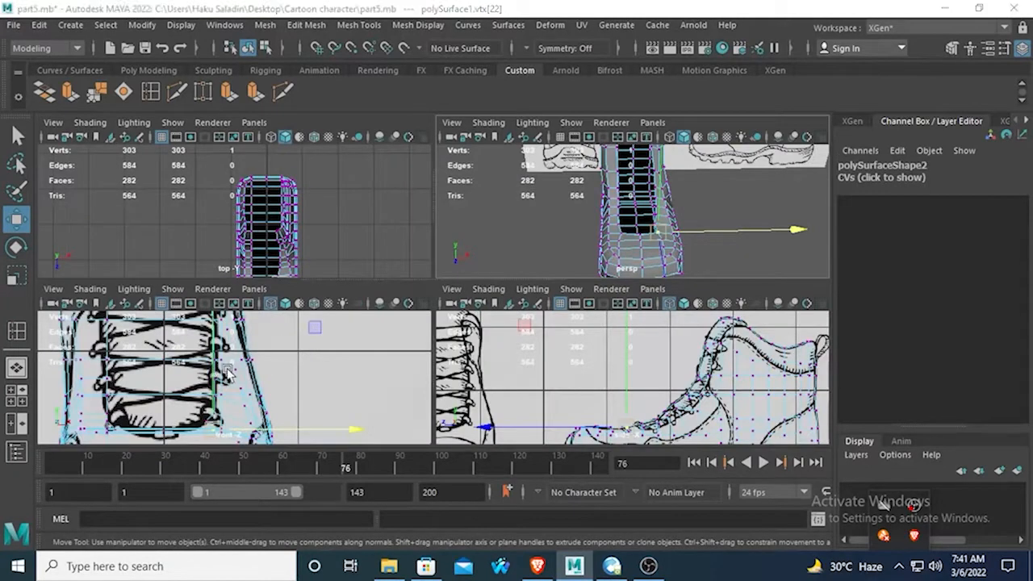
# Pull the positive-X lower corner vertex and the vertex just above it farther inward to round the opening's lower end along the drawing.
pyautogui.press('space')
pyautogui.moveTo(532, 402); pyautogui.dragTo(498, 402)
pyautogui.click(373, 362)
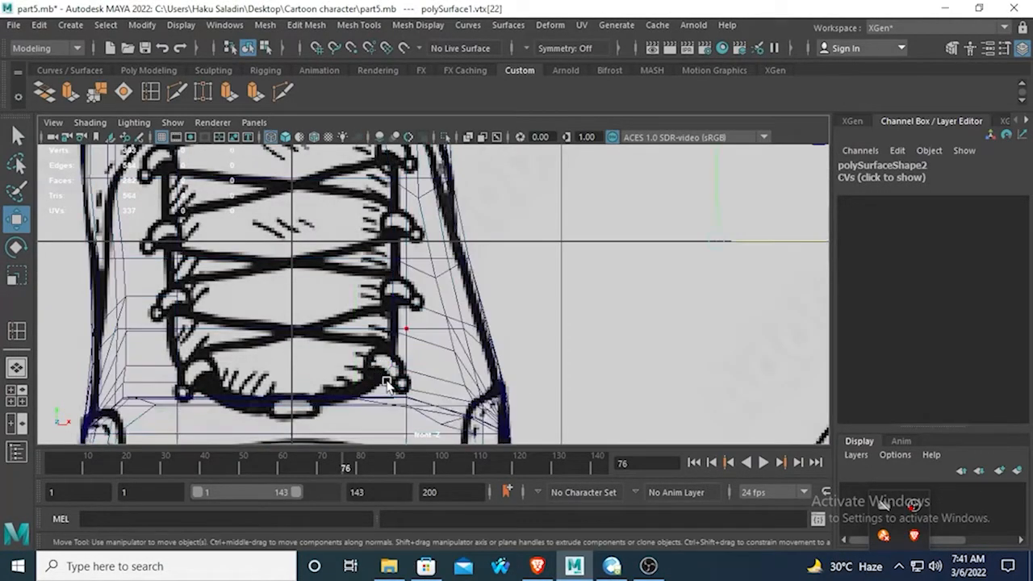
pyautogui.hotkey('ctrl', 'z')
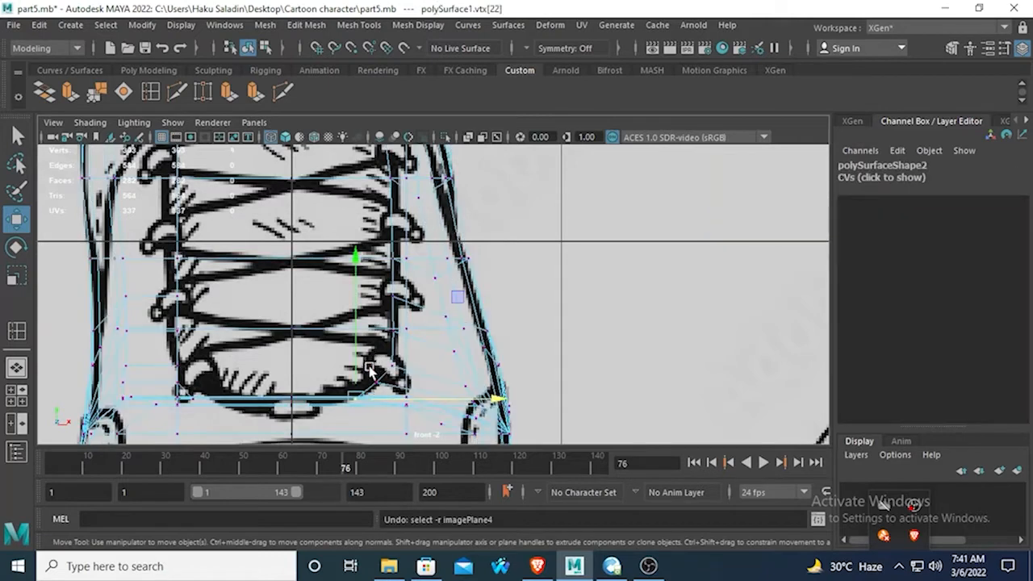
pyautogui.click(374, 383)
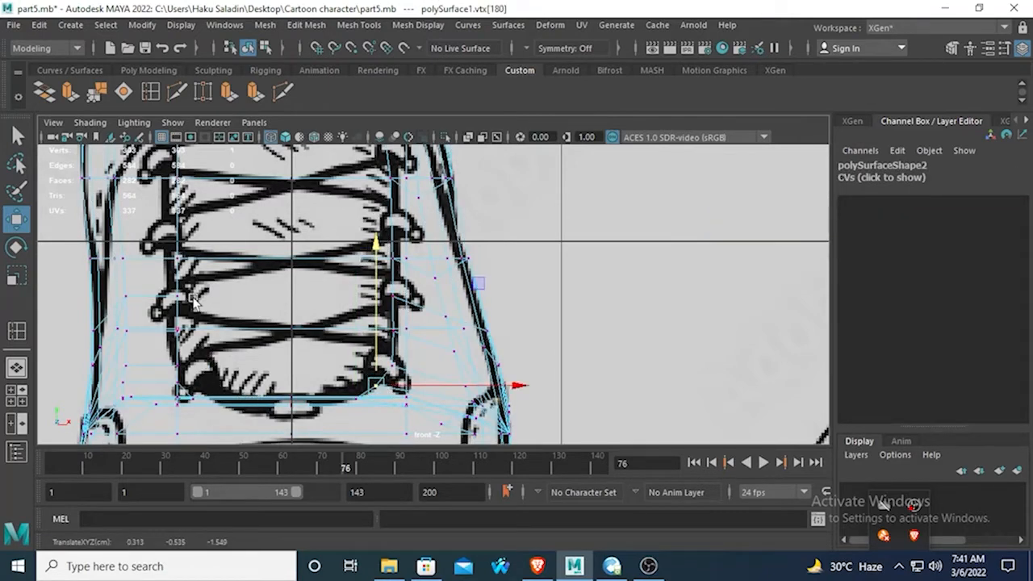
# Move the top vertex of the opening's negative-X edge outward onto the drawn lacing border.
pyautogui.keyDown('alt'); pyautogui.moveTo(170, 195); pyautogui.dragTo(199, 333, button='middle'); pyautogui.keyUp('alt')
pyautogui.keyDown('alt'); pyautogui.moveTo(313, 267); pyautogui.dragTo(320, 335, button='middle'); pyautogui.keyUp('alt')
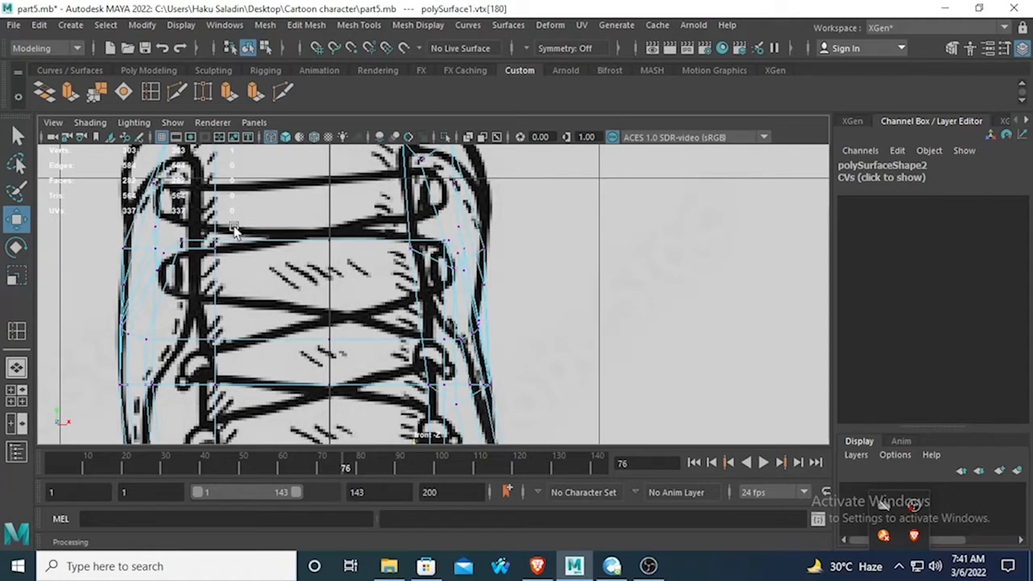
pyautogui.keyDown('alt'); pyautogui.moveTo(236, 232); pyautogui.dragTo(308, 321, button='middle'); pyautogui.keyUp('alt')
pyautogui.click(291, 236)
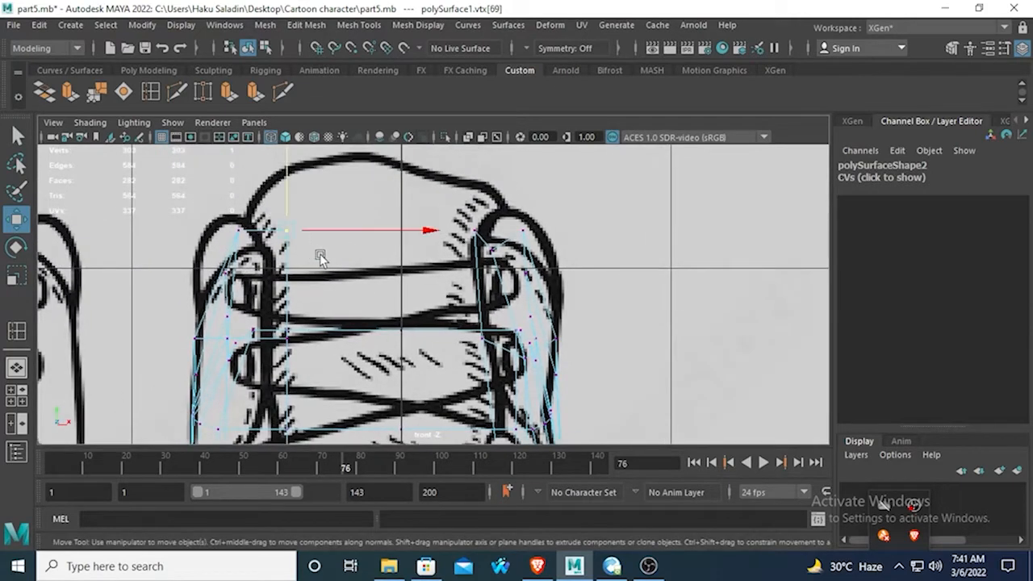
pyautogui.moveTo(415, 224); pyautogui.dragTo(390, 231)
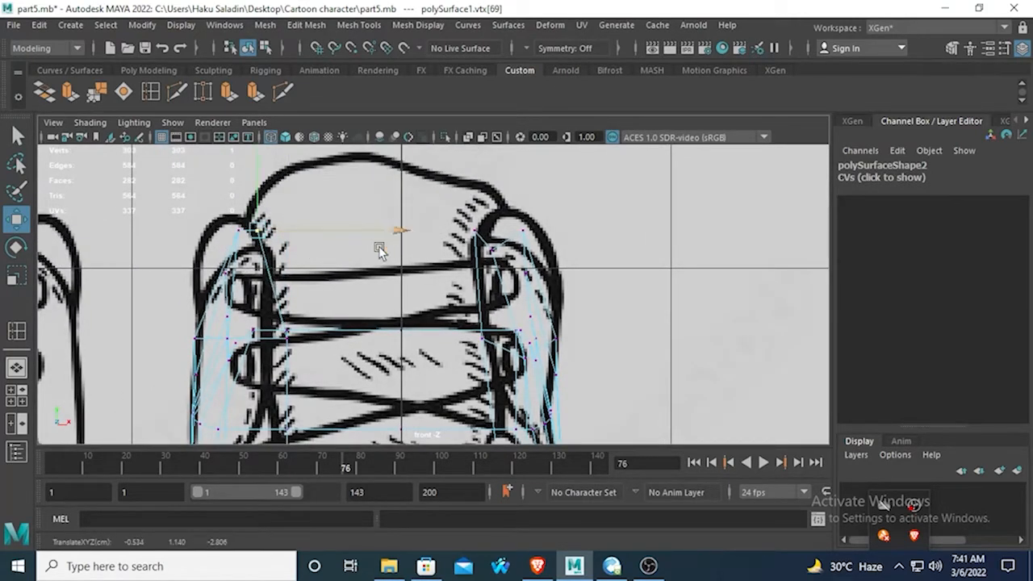
pyautogui.moveTo(265, 304); pyautogui.dragTo(284, 337)
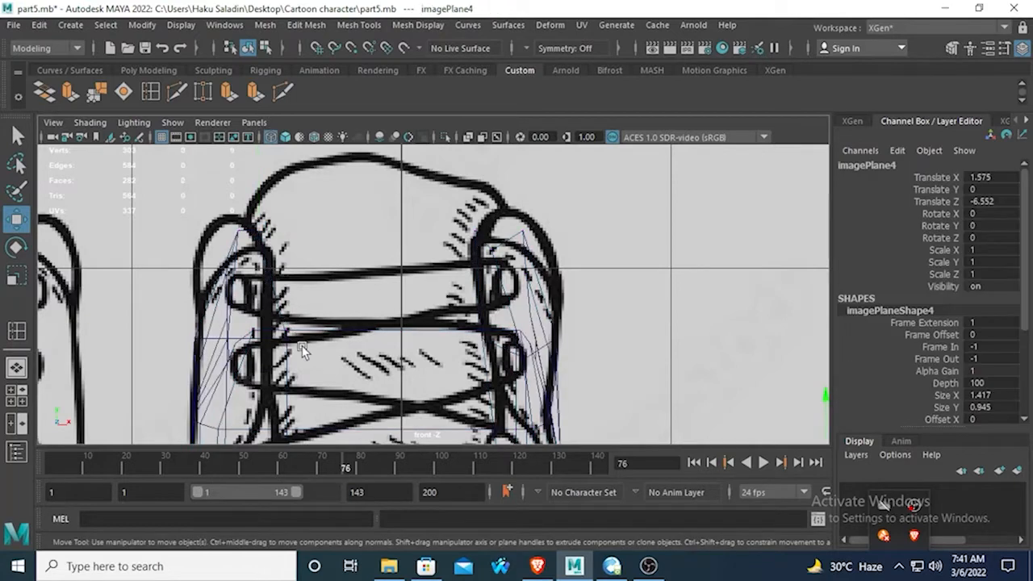
pyautogui.click(273, 329)
pyautogui.hotkey('ctrl', 'z')
pyautogui.hotkey('ctrl', 'z')
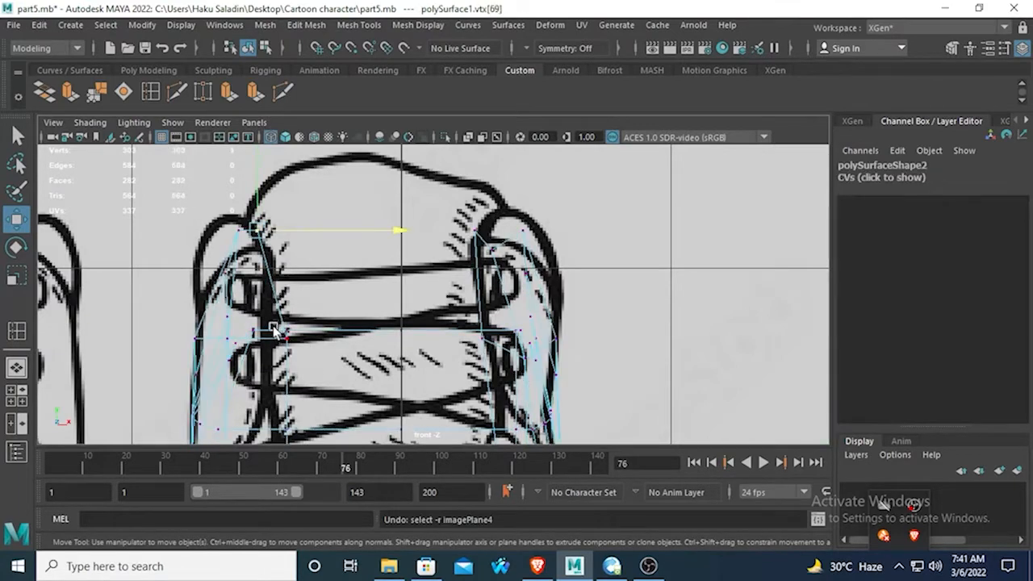
# Shift the second vertex from the top of the opening's negative-X edge outward onto the drawn border.
pyautogui.click(283, 336)
pyautogui.press('space')
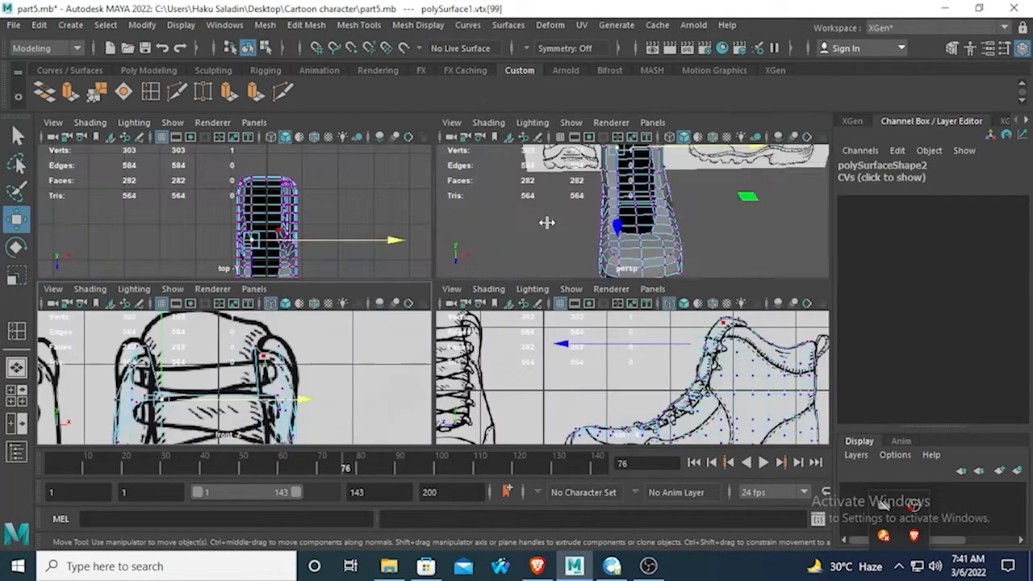
pyautogui.press('space')
pyautogui.moveTo(427, 339); pyautogui.dragTo(411, 342)
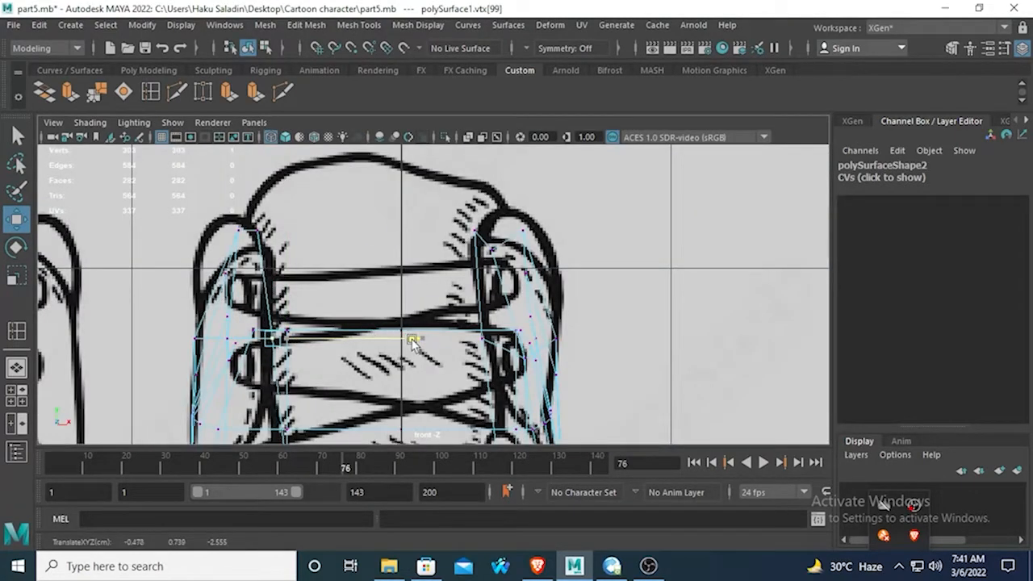
# Insert an edge loop across the topmost edge segment of the opening's positive-X side.
pyautogui.moveTo(236, 214); pyautogui.dragTo(257, 239)
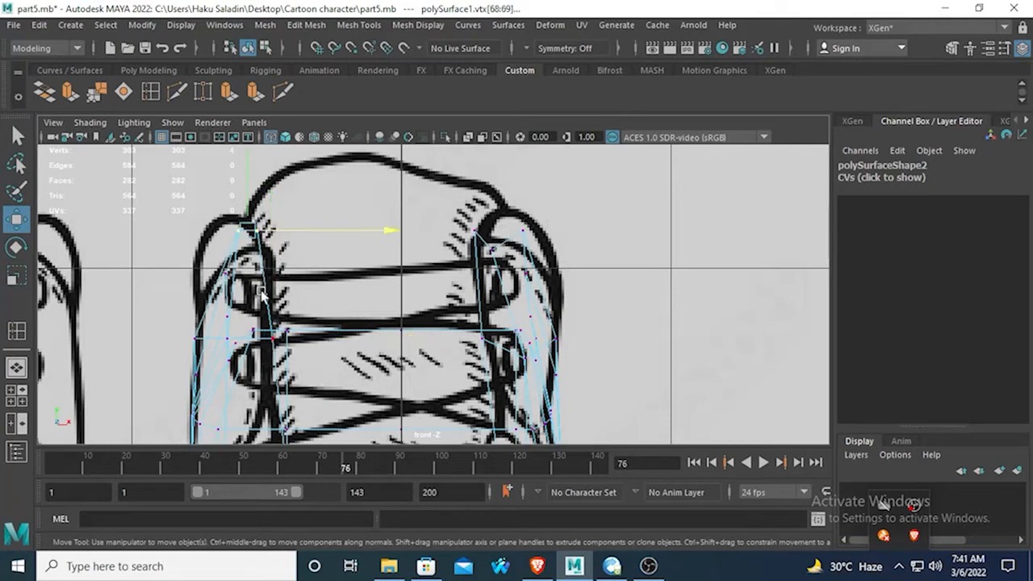
pyautogui.click(261, 275)
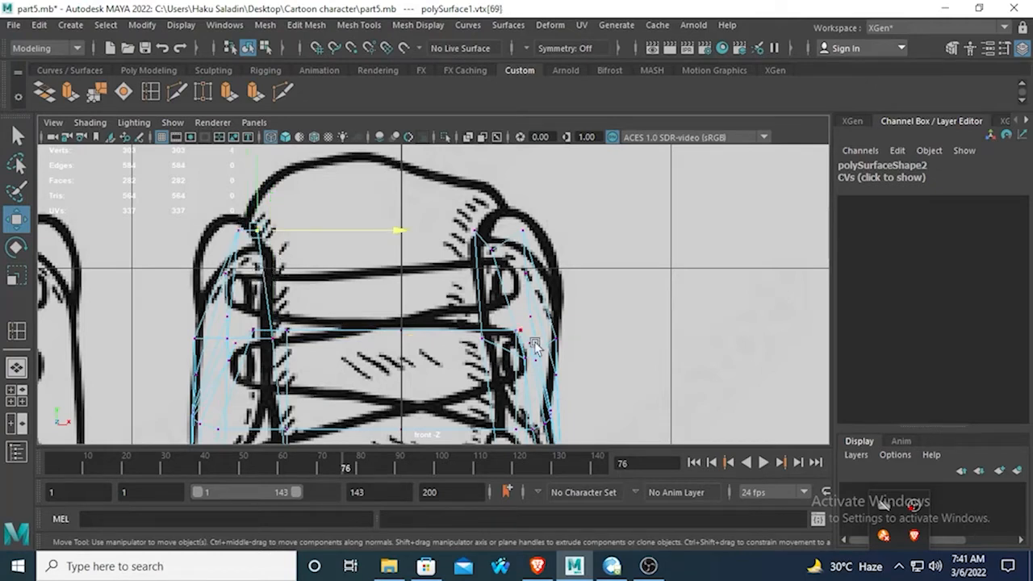
pyautogui.moveTo(483, 271); pyautogui.dragTo(486, 84, button='right')
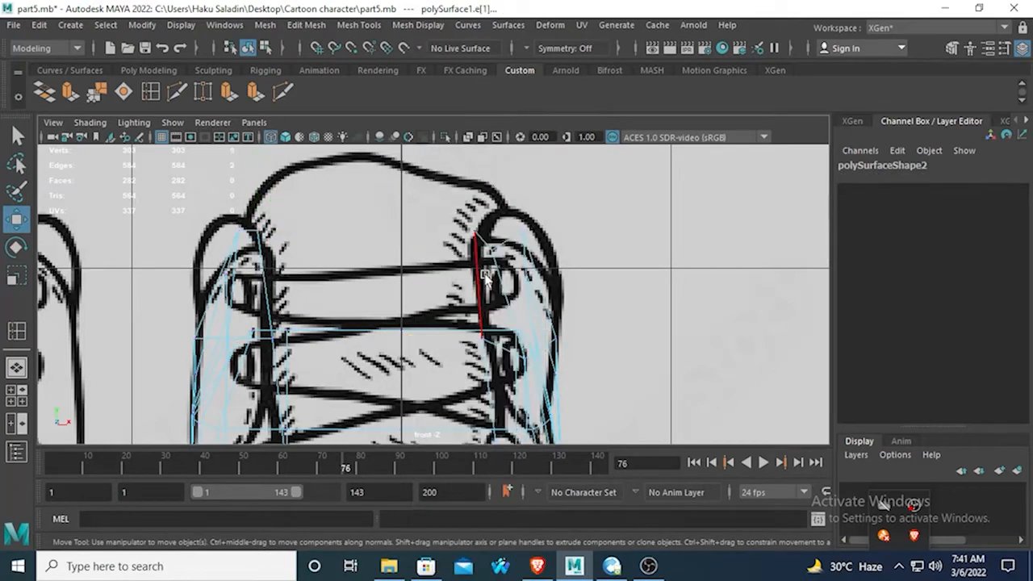
pyautogui.click(485, 275)
pyautogui.keyDown('shift'); pyautogui.moveTo(485, 274); pyautogui.dragTo(425, 353, button='right'); pyautogui.keyUp('shift')
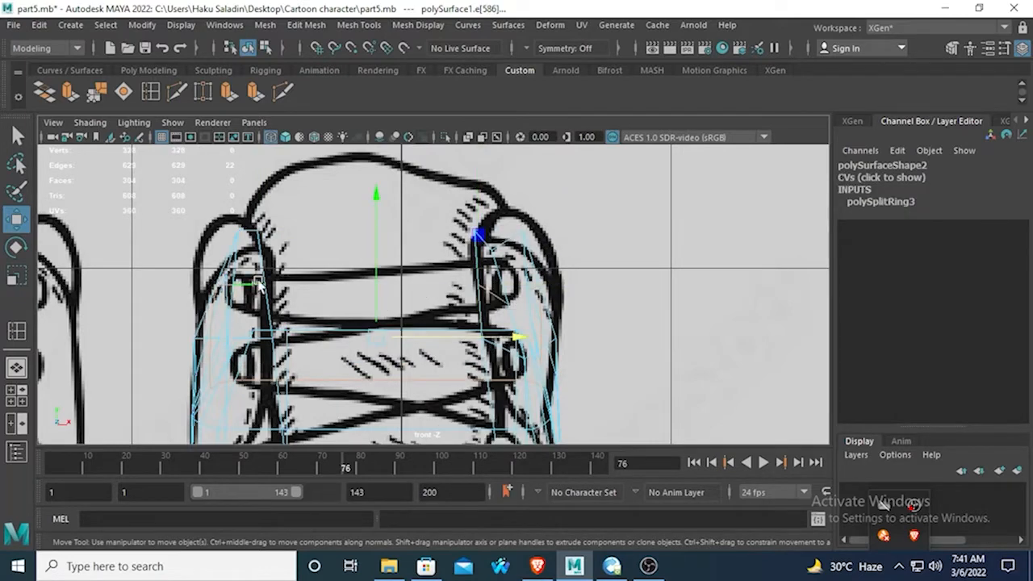
# Adjust the new edge loop's vertices on both sides of the opening to follow the drawn lacing border.
pyautogui.moveTo(259, 285); pyautogui.dragTo(188, 179, button='right')
pyautogui.moveTo(484, 286); pyautogui.dragTo(406, 152, button='right')
pyautogui.click(477, 284)
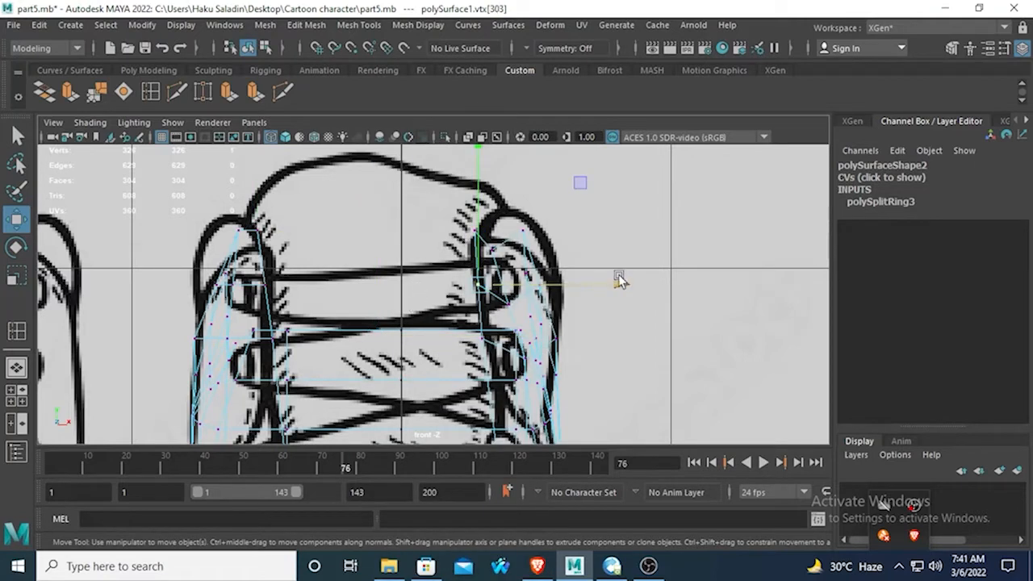
pyautogui.moveTo(619, 279); pyautogui.dragTo(609, 280)
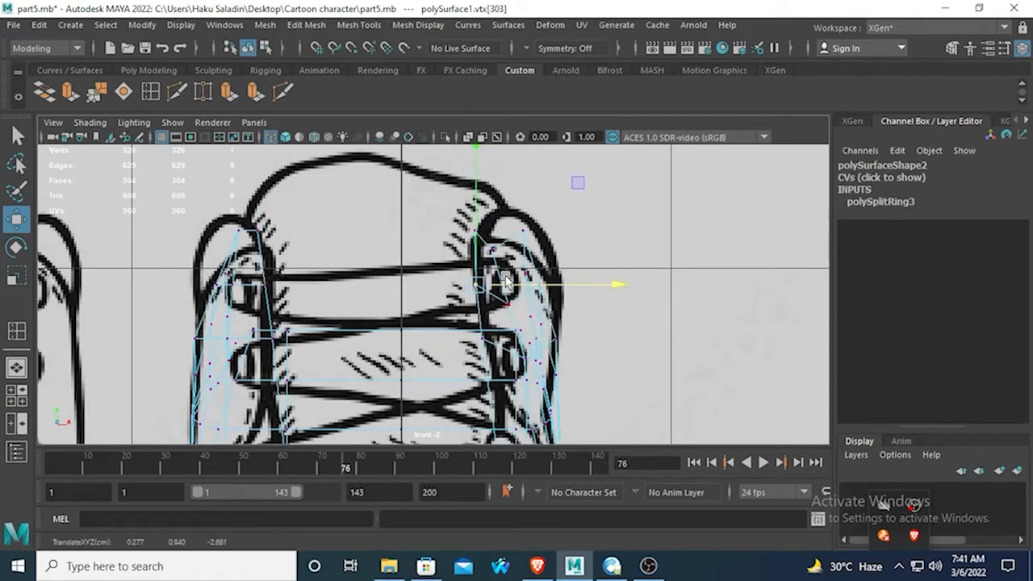
pyautogui.click(264, 286)
pyautogui.moveTo(408, 283); pyautogui.dragTo(409, 282)
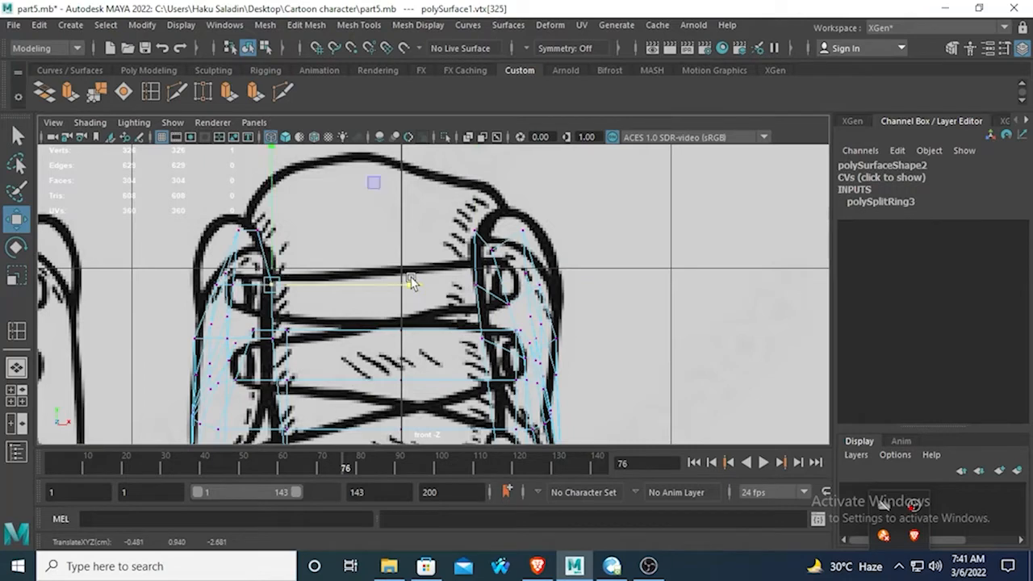
# Move two mid-height vertices of the opening's negative-X edge outward to match the drawn lacing border.
pyautogui.keyDown('alt'); pyautogui.moveTo(253, 390); pyautogui.dragTo(293, 285, button='middle'); pyautogui.keyUp('alt')
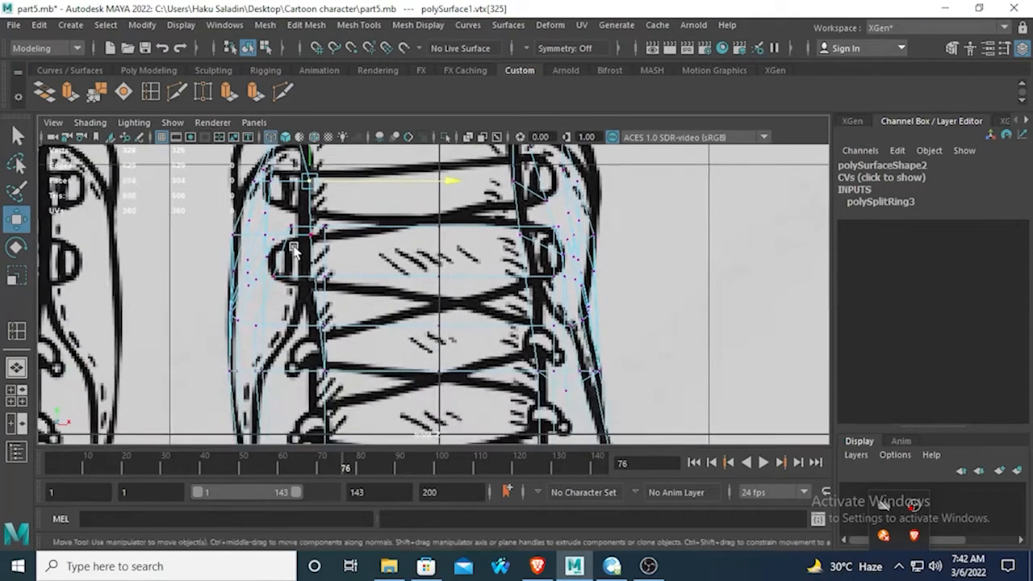
pyautogui.click(309, 373)
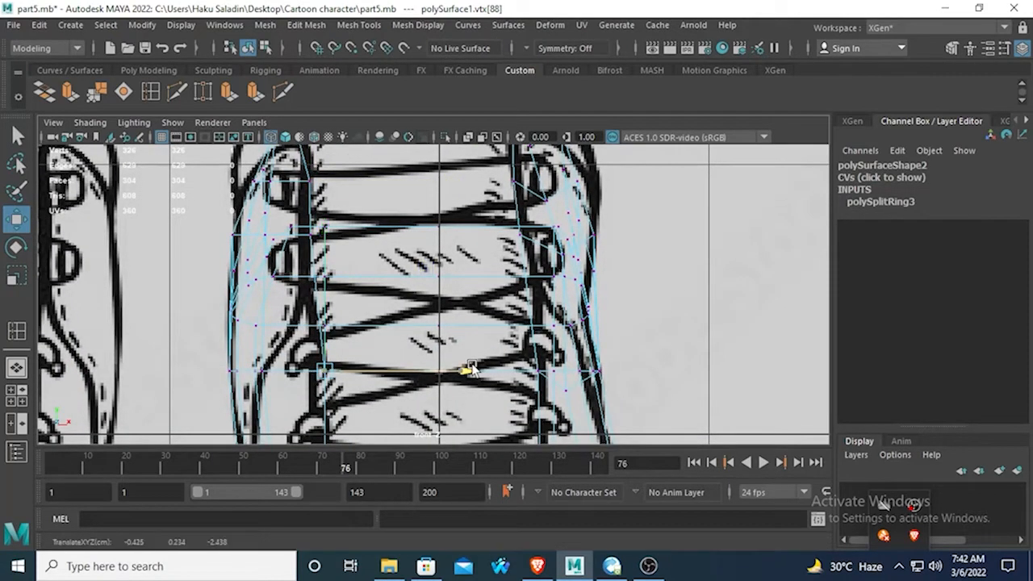
pyautogui.moveTo(468, 369)
pyautogui.mouseDown()
pyautogui.moveTo(438, 374)
pyautogui.moveTo(461, 374)
pyautogui.mouseUp()
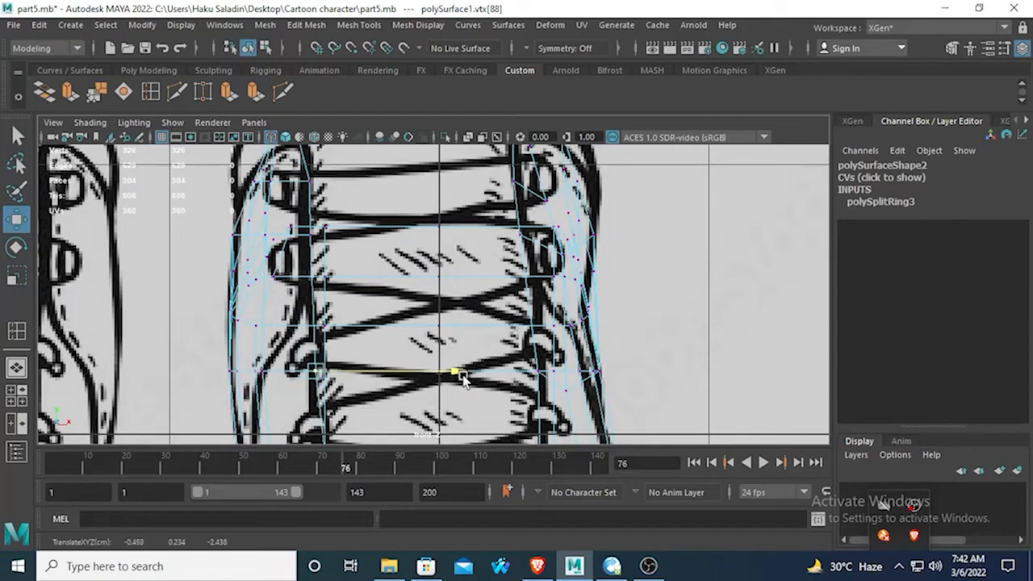
pyautogui.keyDown('alt'); pyautogui.moveTo(353, 429); pyautogui.dragTo(355, 258, button='middle'); pyautogui.keyUp('alt')
pyautogui.click(349, 331)
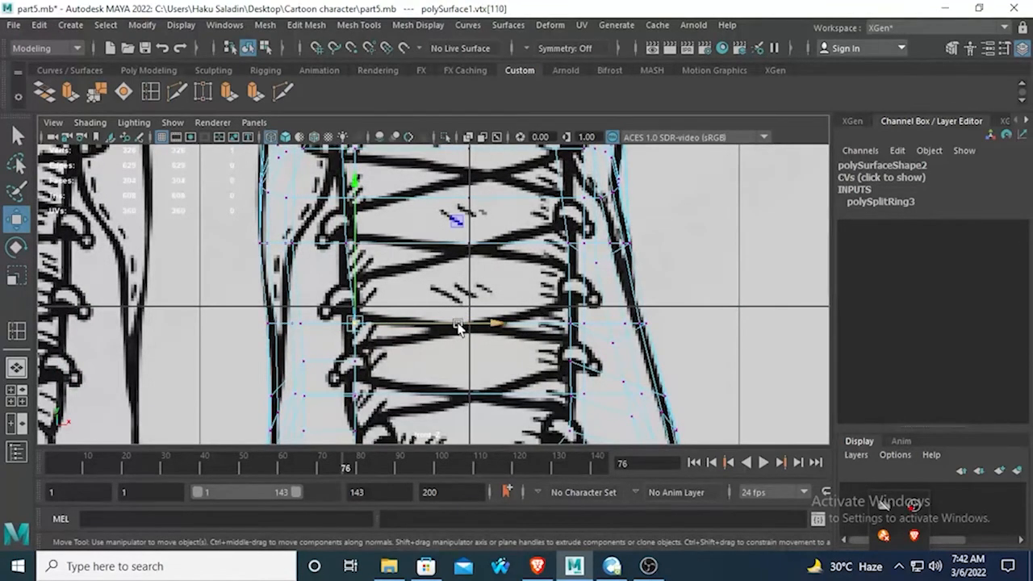
pyautogui.moveTo(489, 323); pyautogui.dragTo(487, 326)
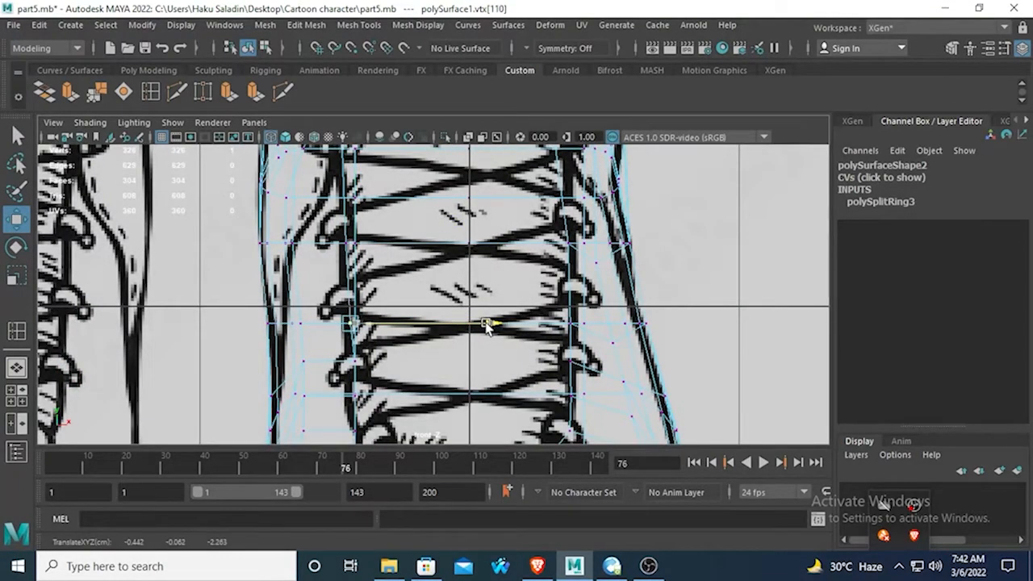
# Nudge the next two lower vertices of the negative-X edge slightly outward onto the drawn border, checking the opening in perspective.
pyautogui.keyDown('alt'); pyautogui.moveTo(321, 382); pyautogui.dragTo(331, 299, button='middle'); pyautogui.keyUp('alt')
pyautogui.click(363, 277)
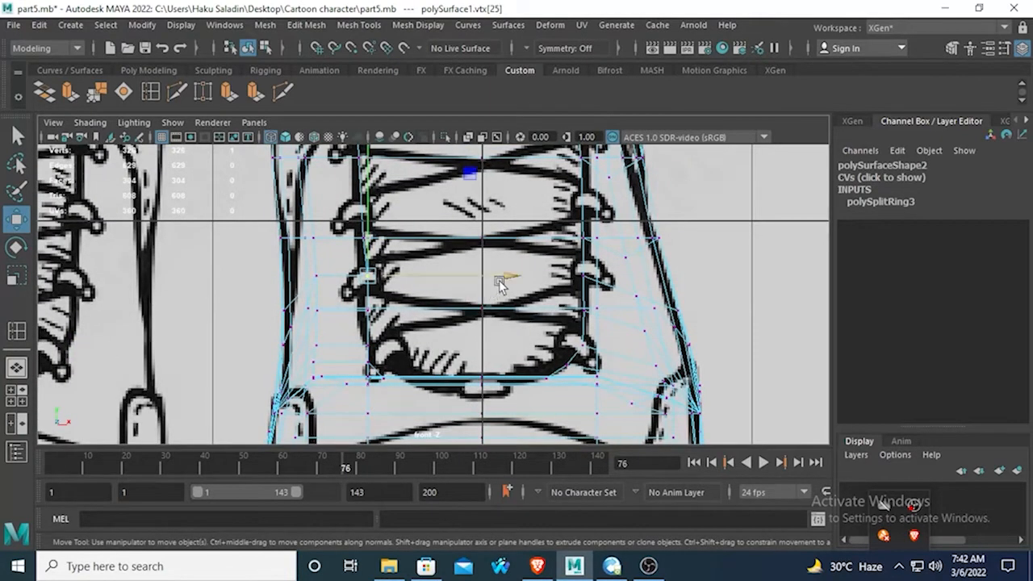
pyautogui.moveTo(505, 275); pyautogui.dragTo(510, 272)
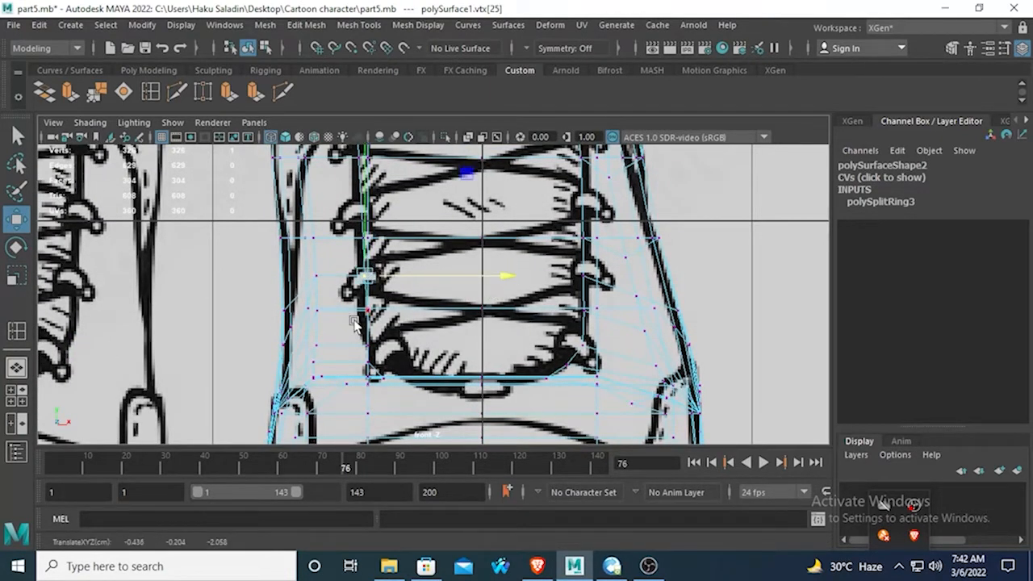
pyautogui.press('space')
pyautogui.press('space')
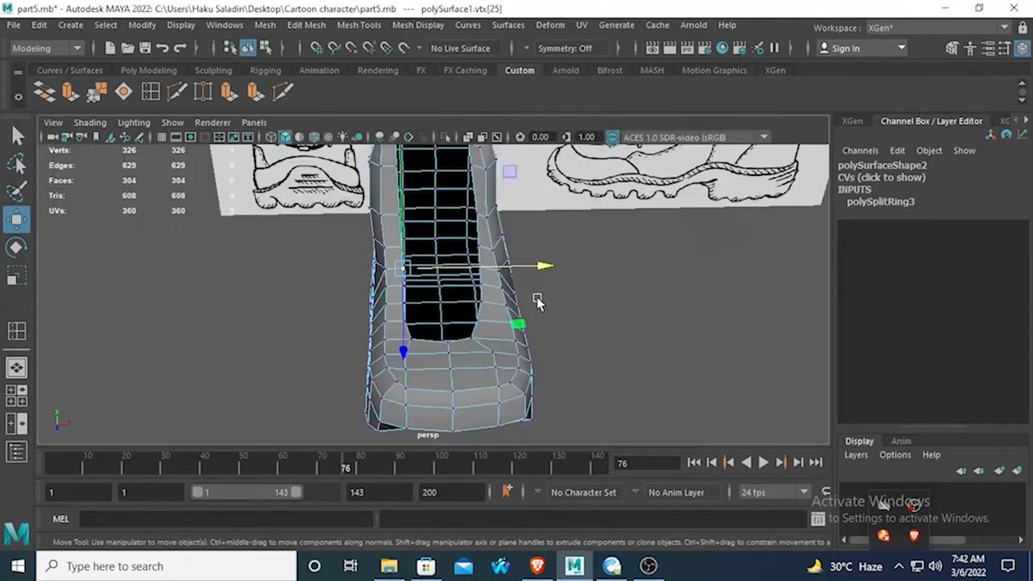
pyautogui.keyDown('alt'); pyautogui.moveTo(393, 312); pyautogui.dragTo(293, 341); pyautogui.keyUp('alt')
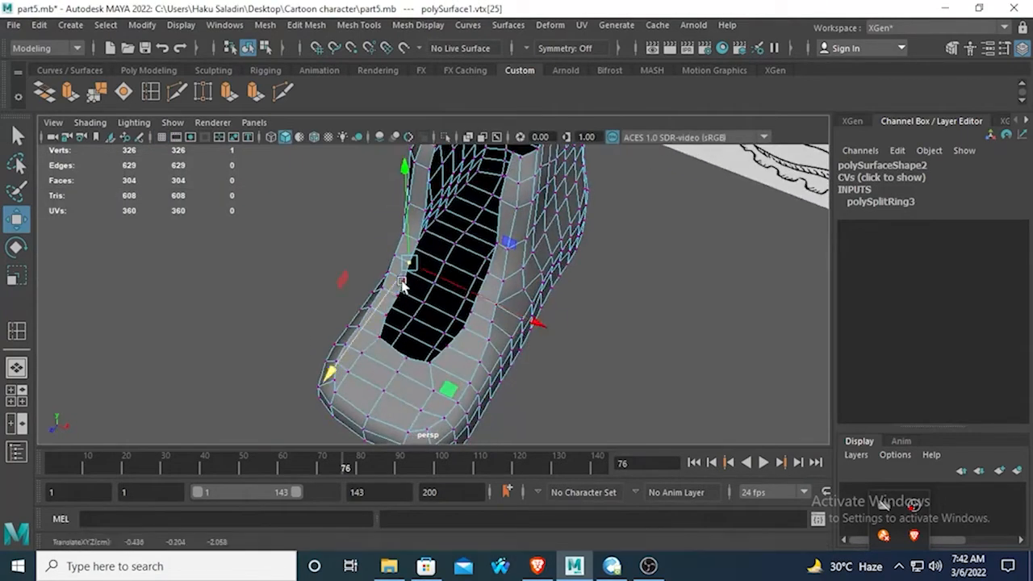
pyautogui.click(318, 352)
pyautogui.press('space')
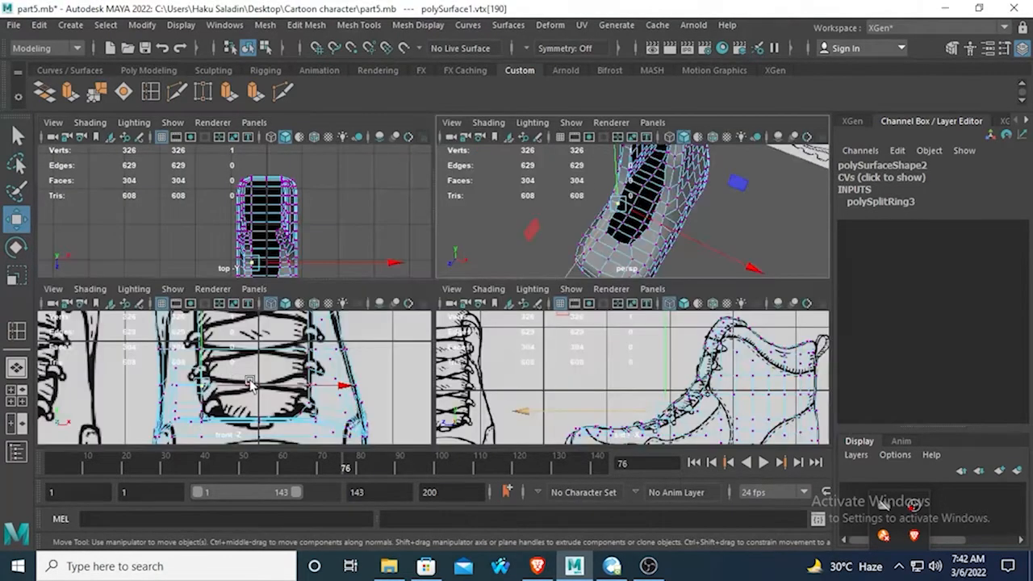
pyautogui.press('space')
pyautogui.click(507, 314)
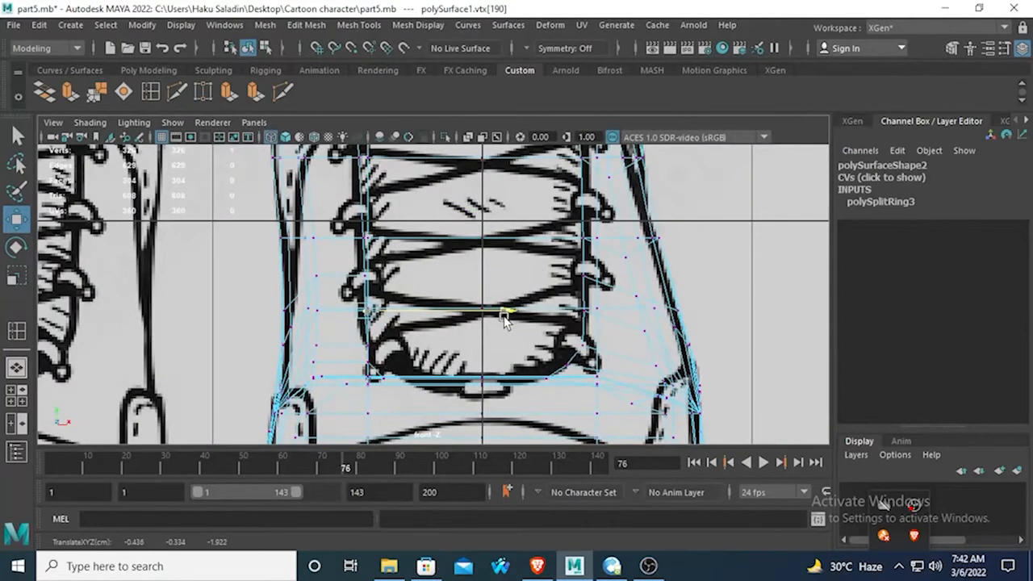
# Move the following vertex near the negative-X edge's lower end slightly inward to start its curve.
pyautogui.click(360, 350)
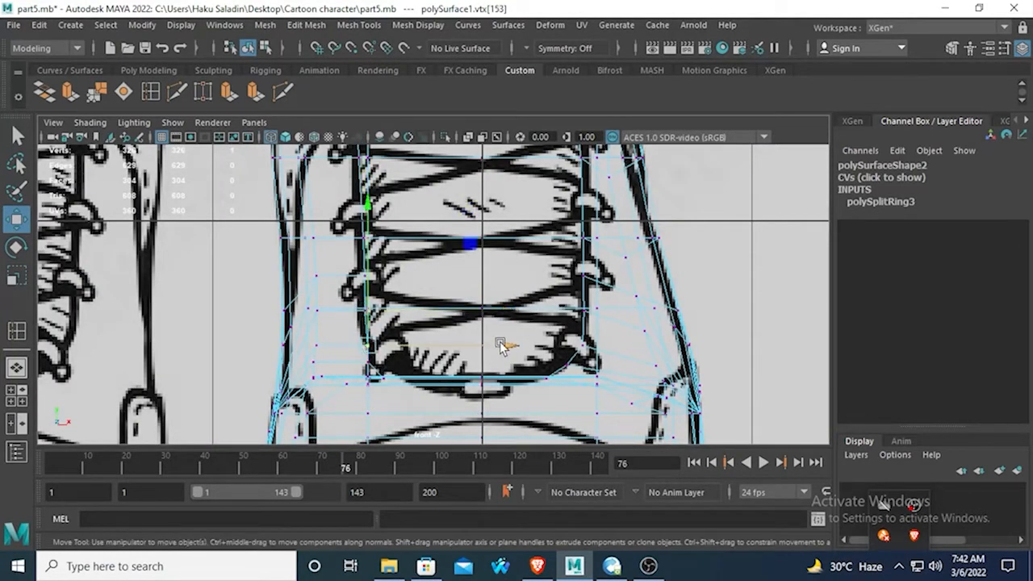
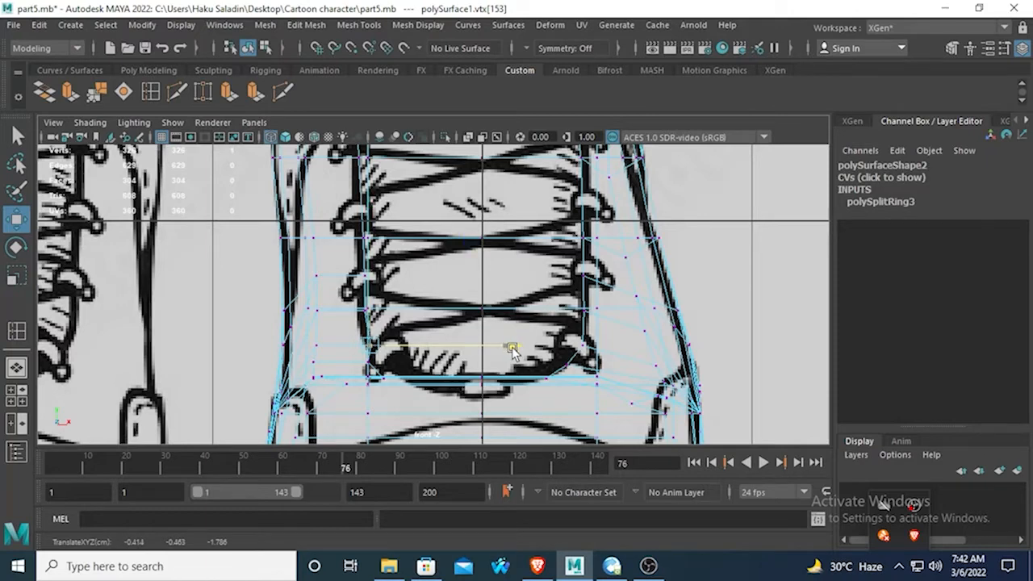
pyautogui.press('space')
pyautogui.press('space')
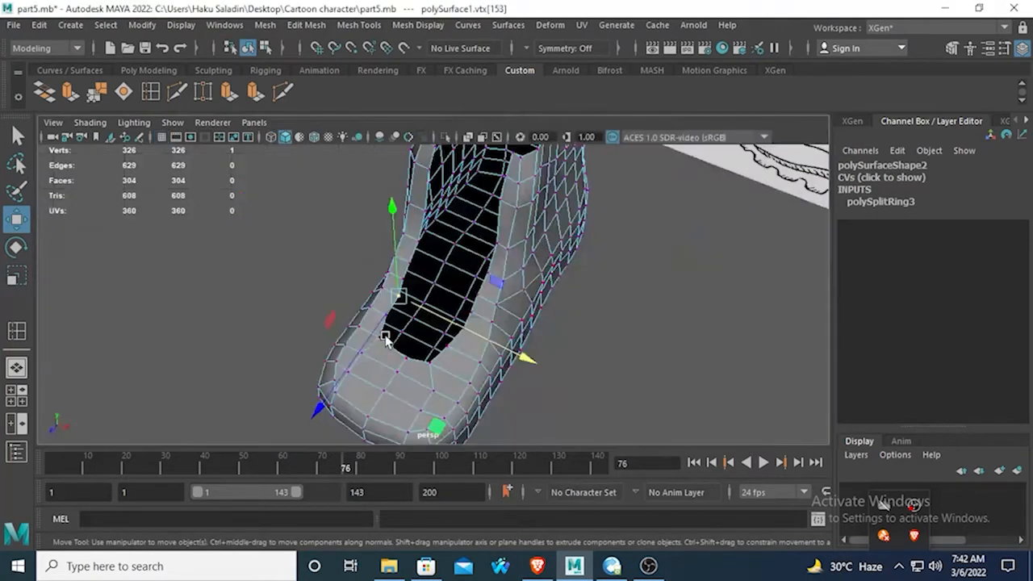
# Pull the last vertex above the negative-X lower corner and the corner vertex itself inward to round the opening's lower end.
pyautogui.click(391, 323)
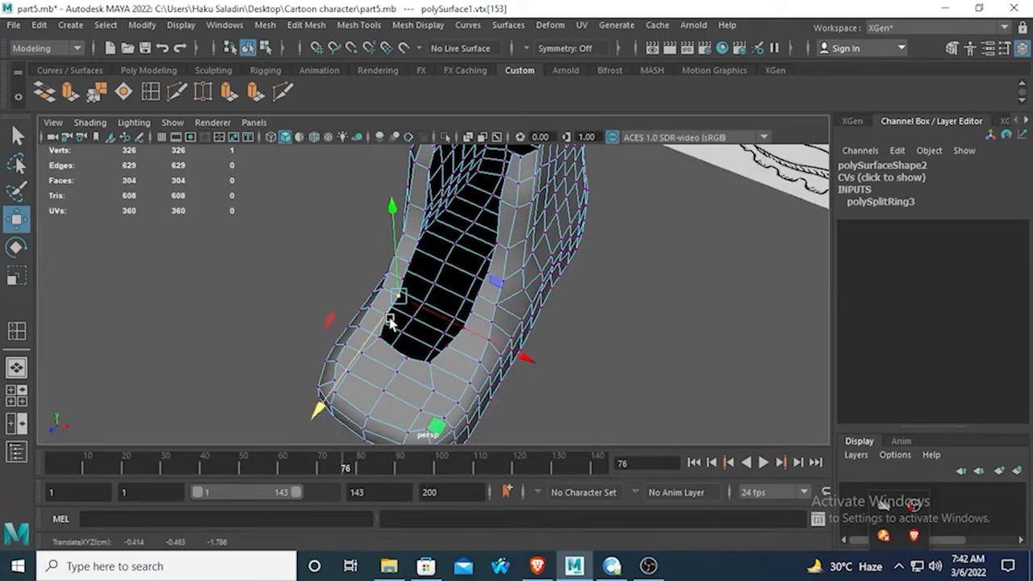
pyautogui.click(397, 318)
pyautogui.press('space')
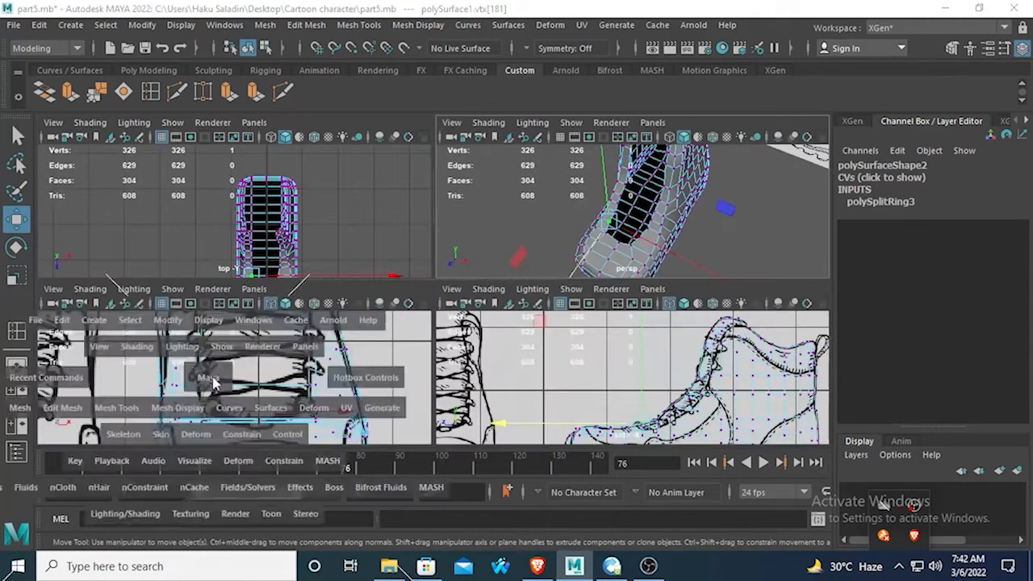
pyautogui.press('space')
pyautogui.moveTo(505, 363); pyautogui.dragTo(517, 363)
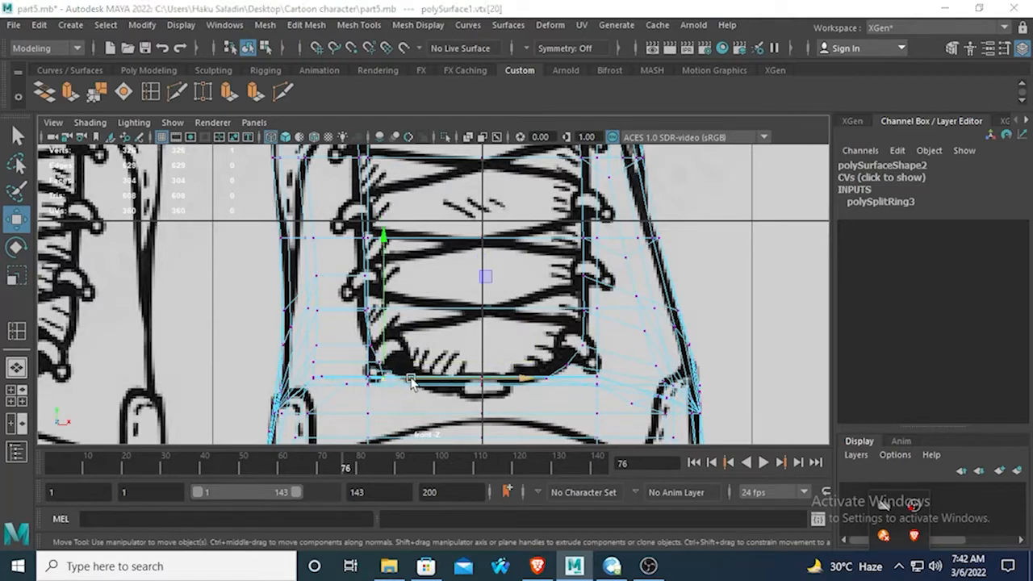
pyautogui.press('space')
pyautogui.press('space')
pyautogui.press('space')
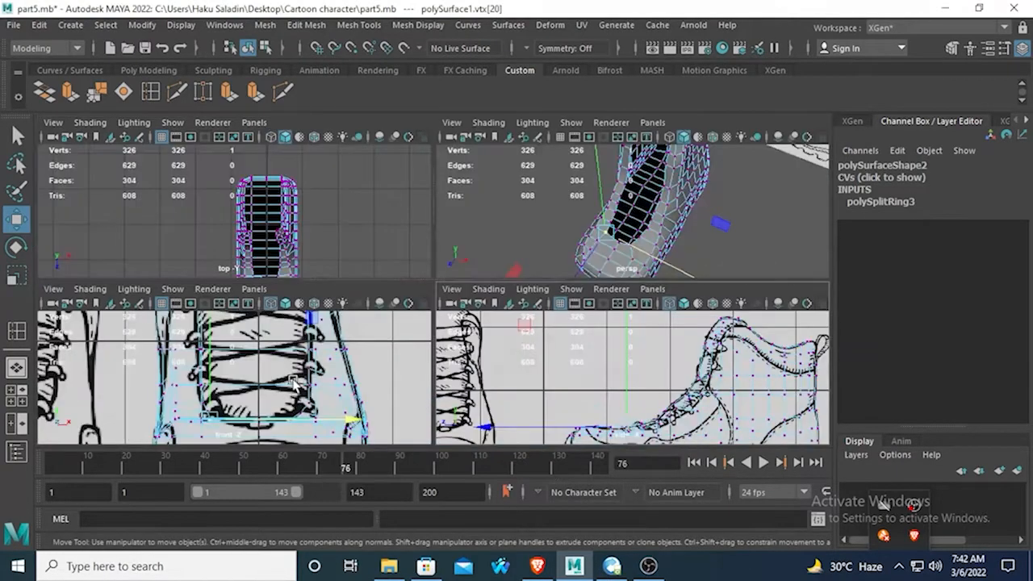
# Move the opening's negative-X lower corner vertex further inward along X to match the drawing, checking the boot in perspective.
pyautogui.press('space')
pyautogui.moveTo(477, 373); pyautogui.dragTo(554, 380)
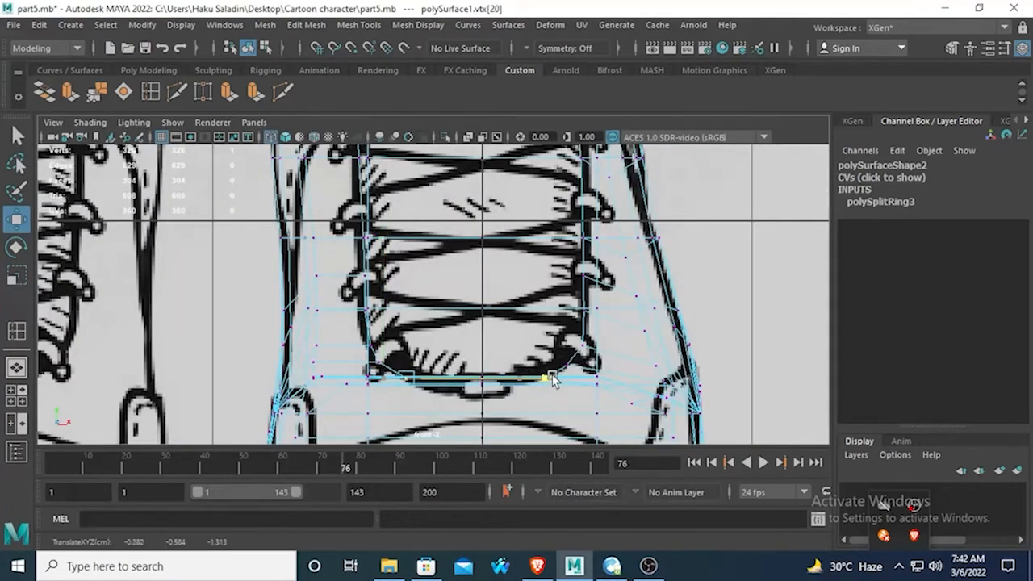
pyautogui.press('space')
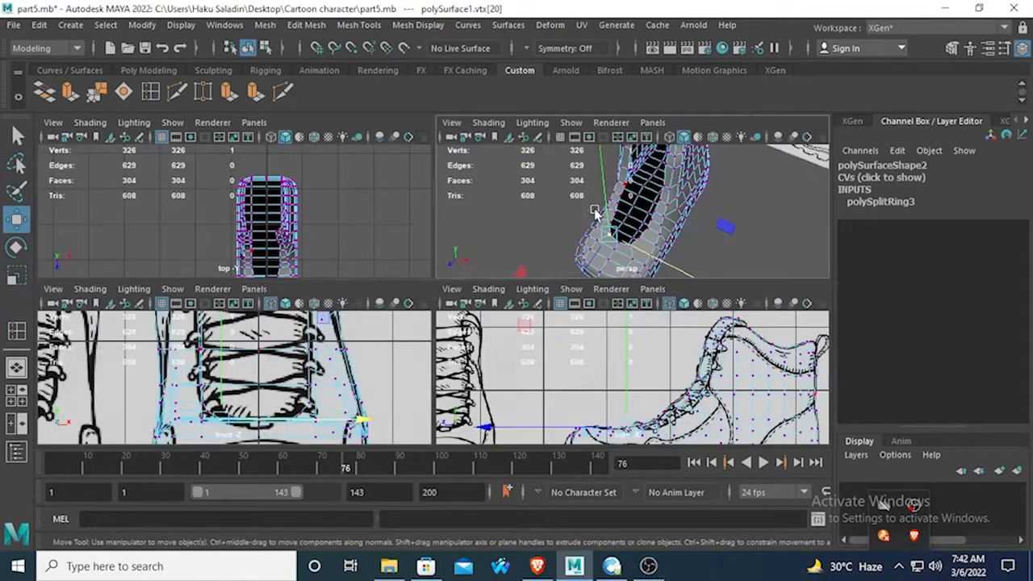
pyautogui.press('space')
pyautogui.keyDown('alt'); pyautogui.moveTo(595, 213); pyautogui.dragTo(443, 383); pyautogui.keyUp('alt')
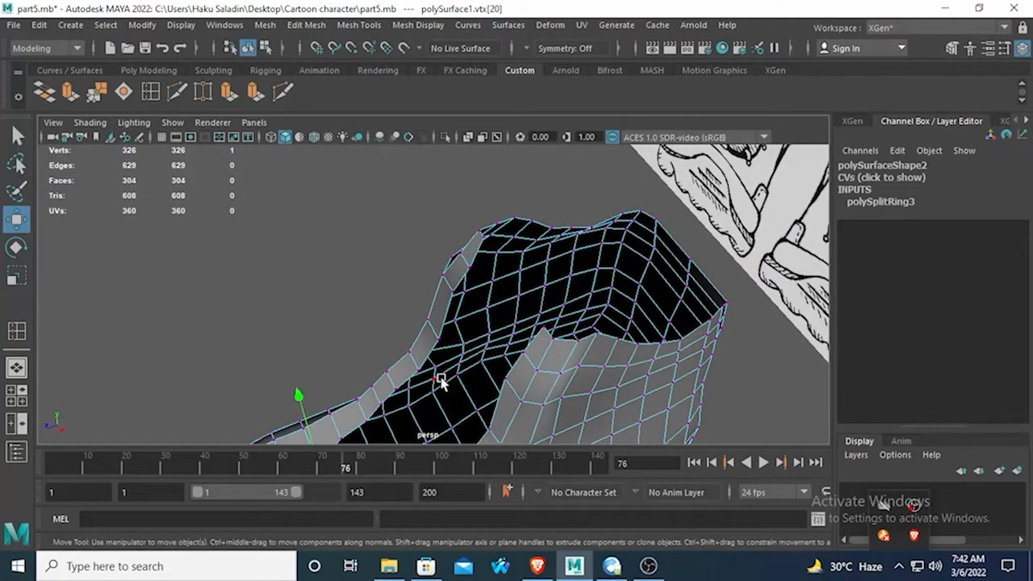
pyautogui.keyDown('alt'); pyautogui.moveTo(395, 234); pyautogui.dragTo(427, 346); pyautogui.keyUp('alt')
# In the top view, move the heel's centre vertex column and the two neighbouring columns slightly outward along Z to round the heel.
pyautogui.press('space')
pyautogui.press('space')
pyautogui.press('space')
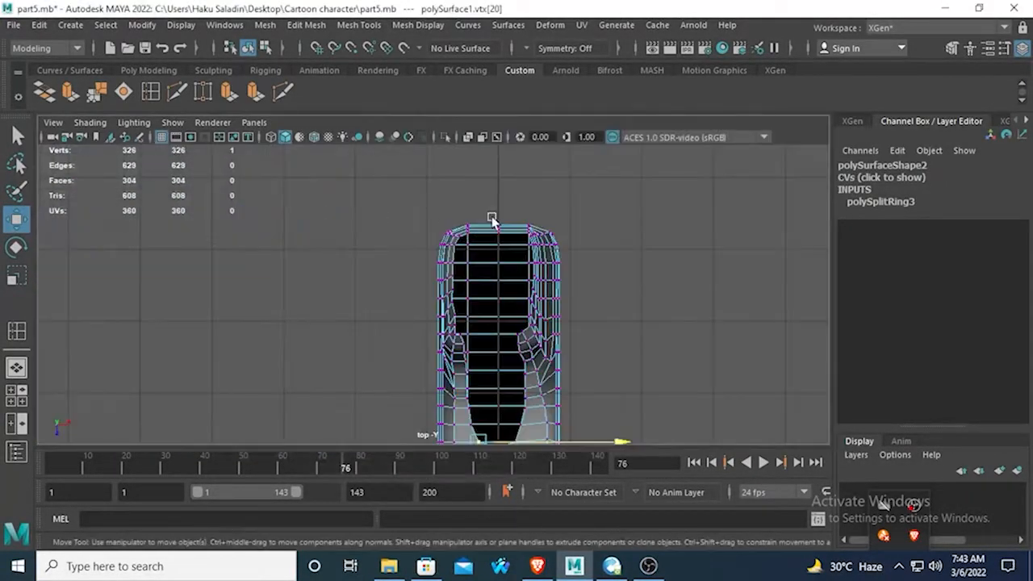
pyautogui.moveTo(510, 241); pyautogui.dragTo(511, 232)
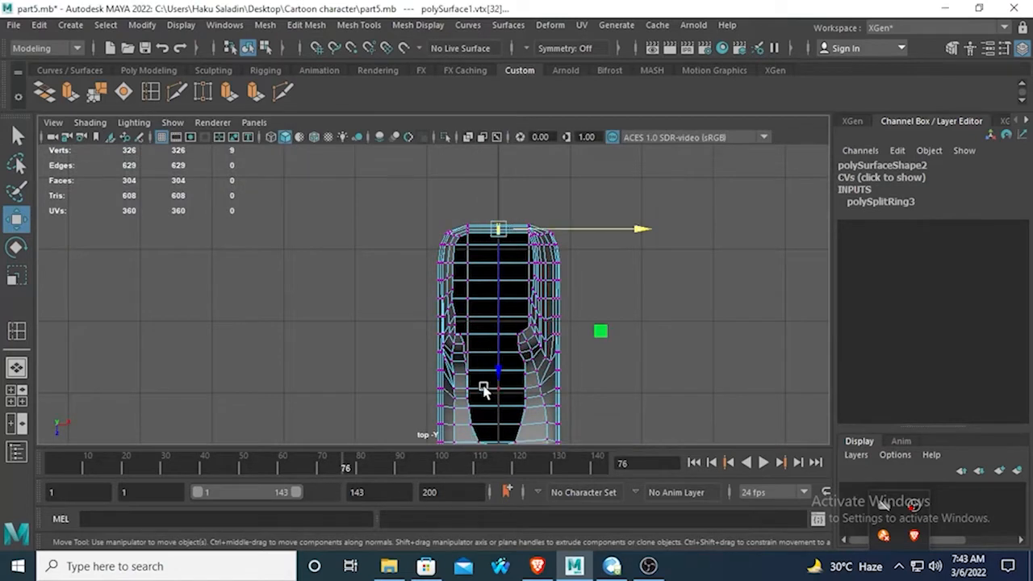
pyautogui.moveTo(499, 374); pyautogui.dragTo(499, 368)
pyautogui.moveTo(459, 209); pyautogui.dragTo(530, 244)
pyautogui.scroll(3, 487, 360)
pyautogui.moveTo(527, 342); pyautogui.dragTo(526, 339)
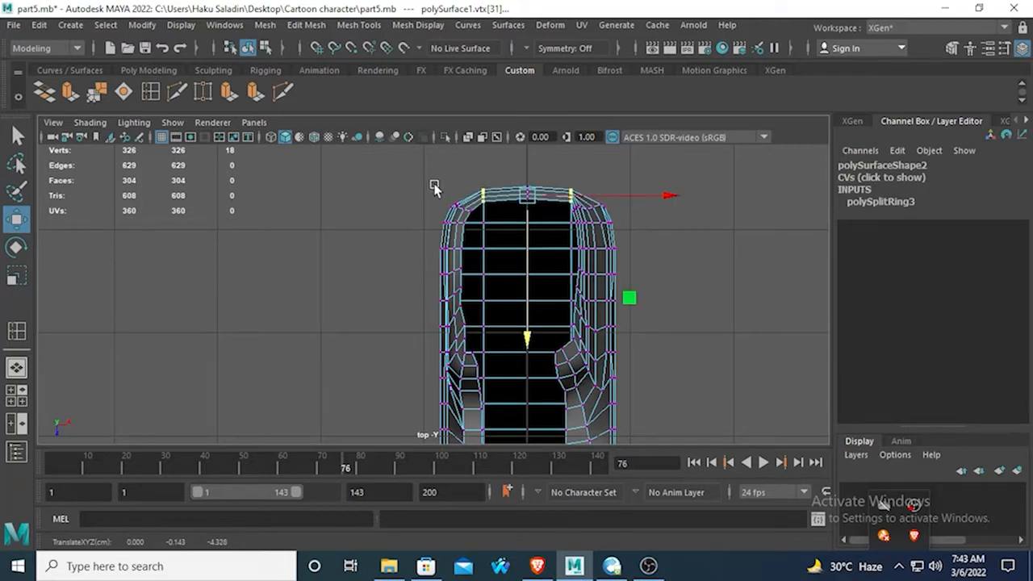
# Scale the vertex columns at both heel corners to about 0.967 along X and nudge them along Z to smooth the curve.
pyautogui.moveTo(434, 188); pyautogui.dragTo(482, 222)
pyautogui.moveTo(632, 214); pyautogui.dragTo(537, 207)
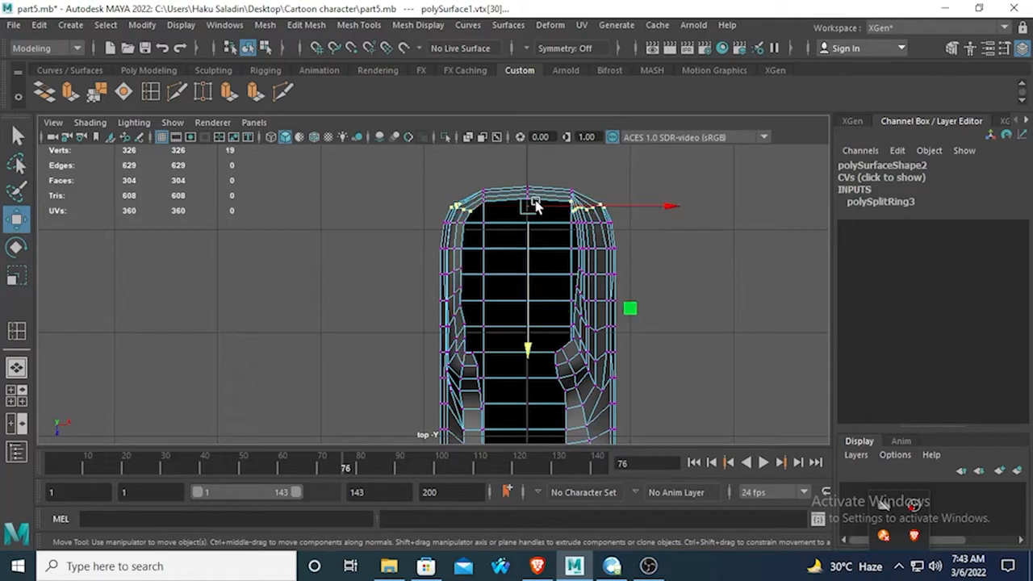
pyautogui.scroll(-3, 562, 224)
pyautogui.scroll(2, 543, 203)
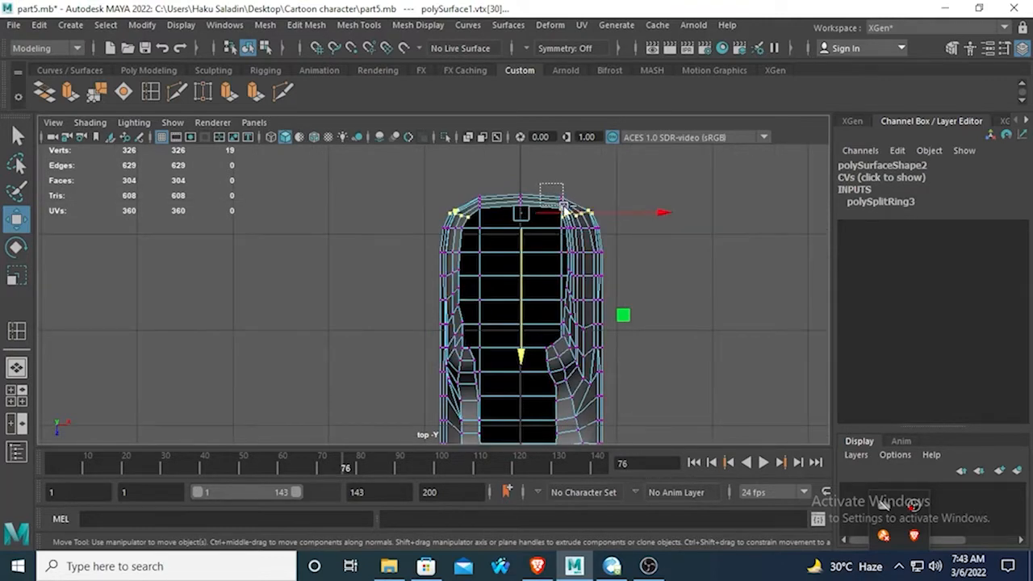
pyautogui.click(15, 276)
pyautogui.click(655, 215)
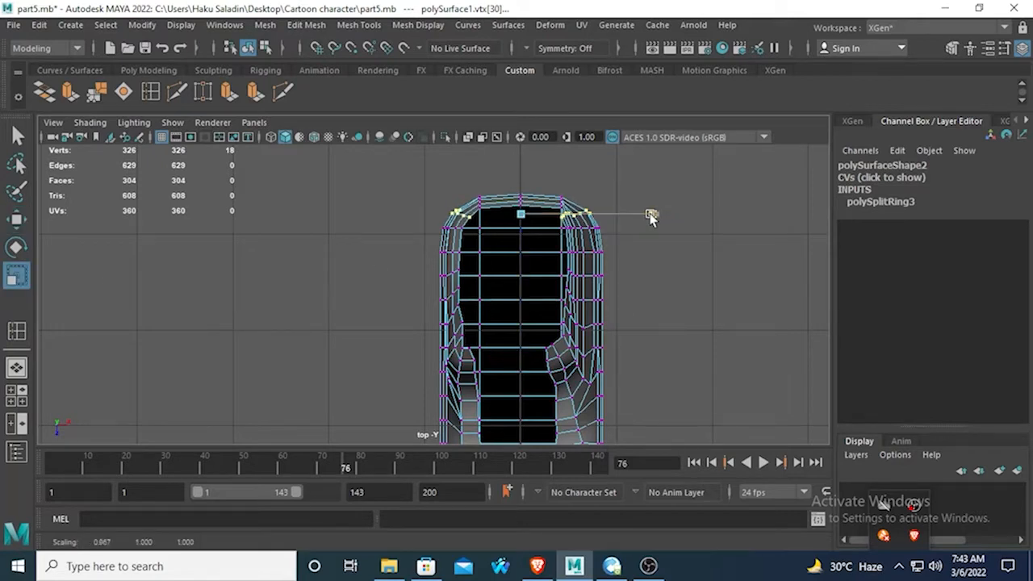
pyautogui.click(16, 219)
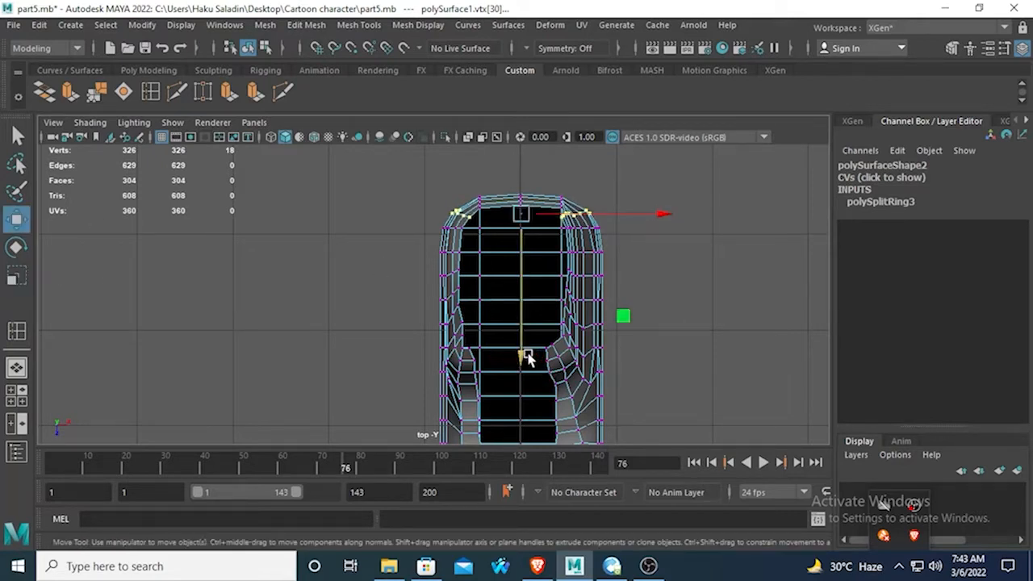
pyautogui.moveTo(526, 360); pyautogui.dragTo(526, 360)
pyautogui.click(293, 240)
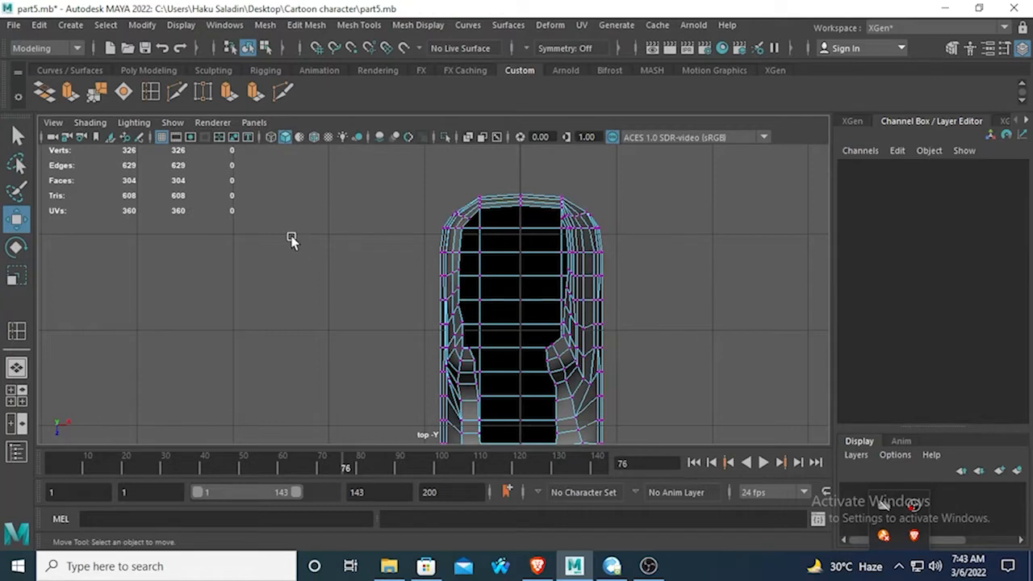
# Move the side vertex columns just in front of both heel corners slightly inward along X to continue the rounded outline.
pyautogui.scroll(2, 404, 258)
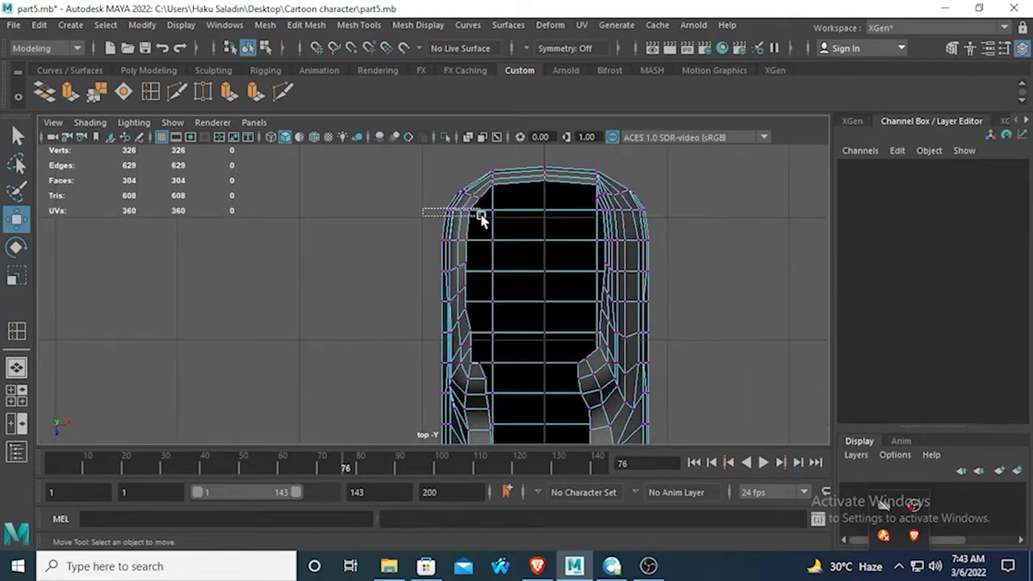
pyautogui.moveTo(481, 218); pyautogui.dragTo(482, 219)
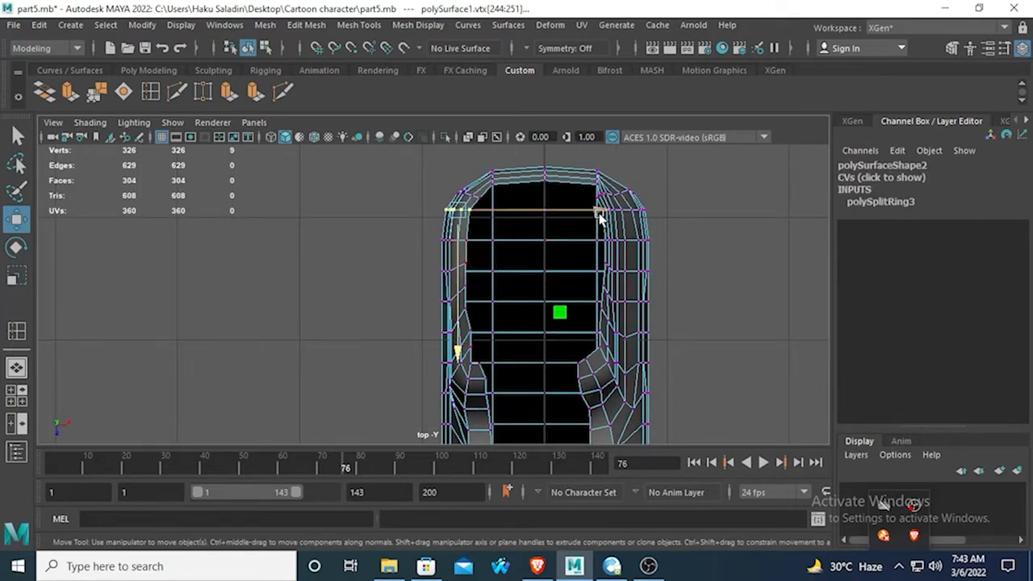
pyautogui.moveTo(599, 210); pyautogui.dragTo(604, 210)
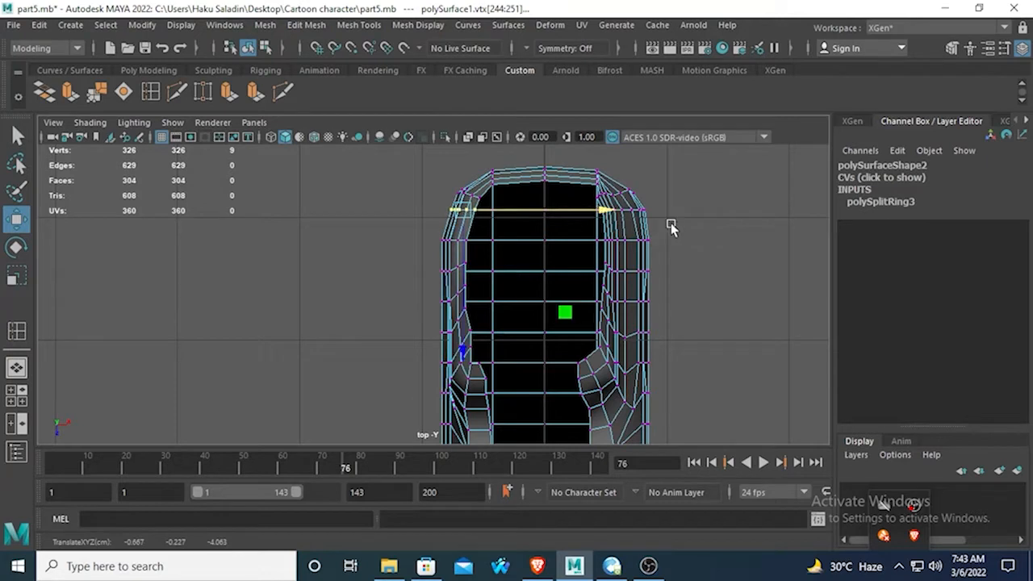
pyautogui.moveTo(673, 228); pyautogui.dragTo(598, 203)
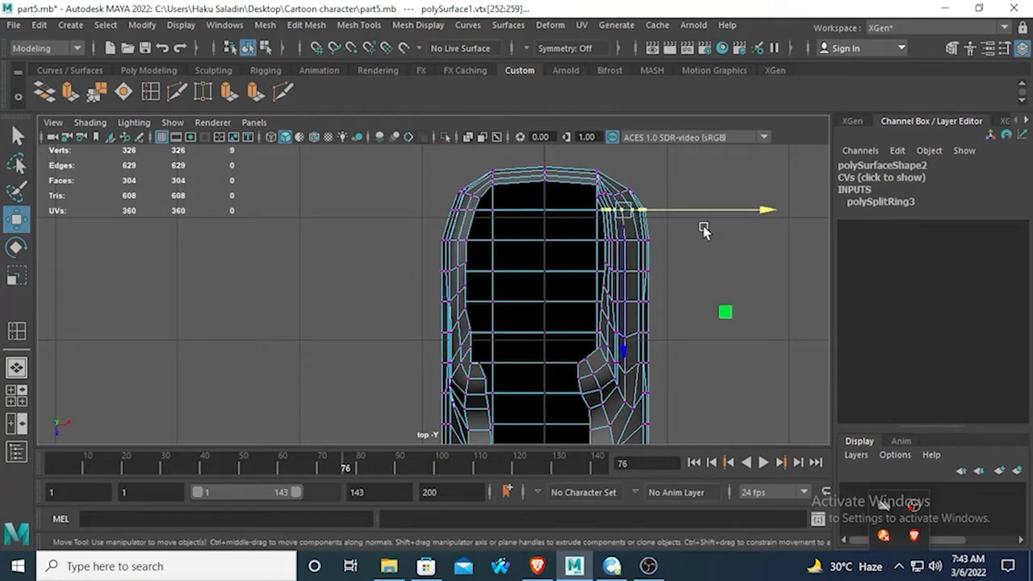
pyautogui.moveTo(763, 209); pyautogui.dragTo(762, 209)
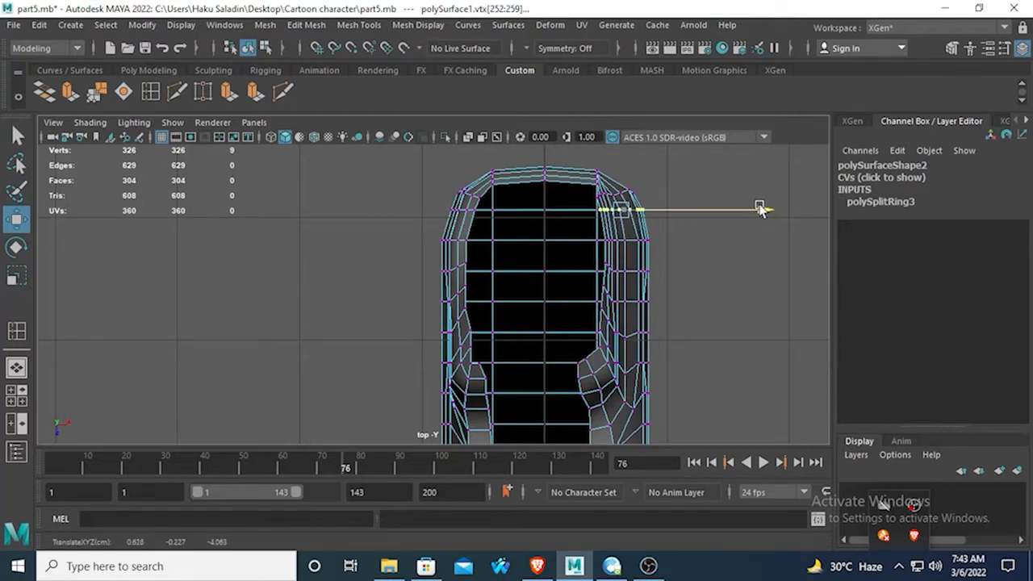
pyautogui.moveTo(420, 263); pyautogui.dragTo(605, 274)
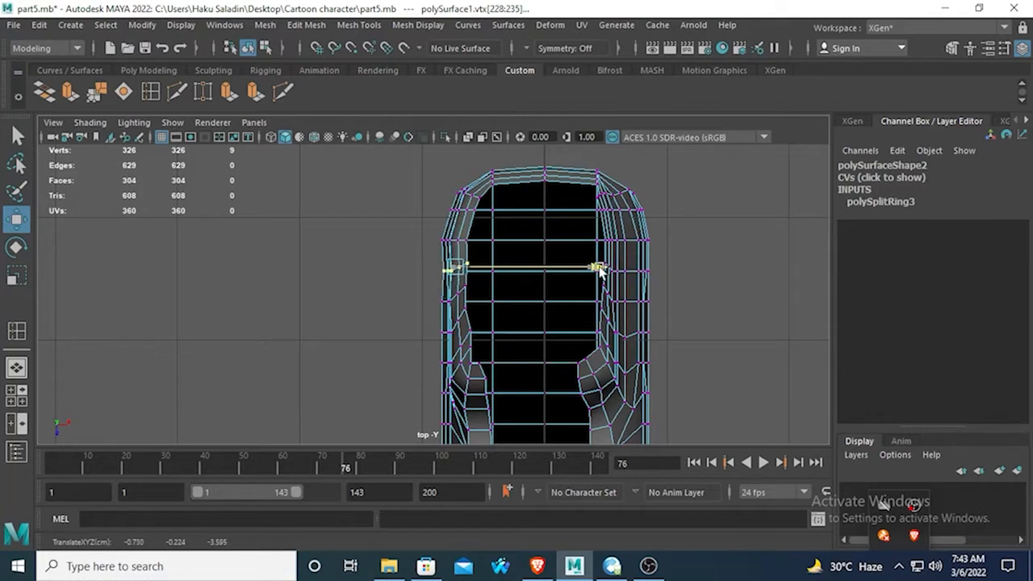
pyautogui.hotkey('ctrl', 'z')
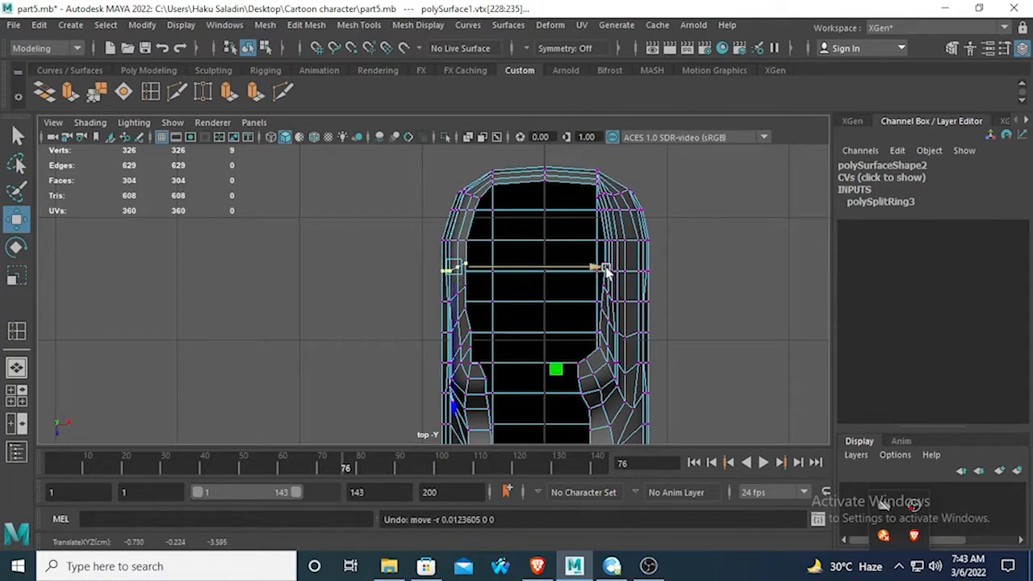
pyautogui.moveTo(664, 289); pyautogui.dragTo(605, 255)
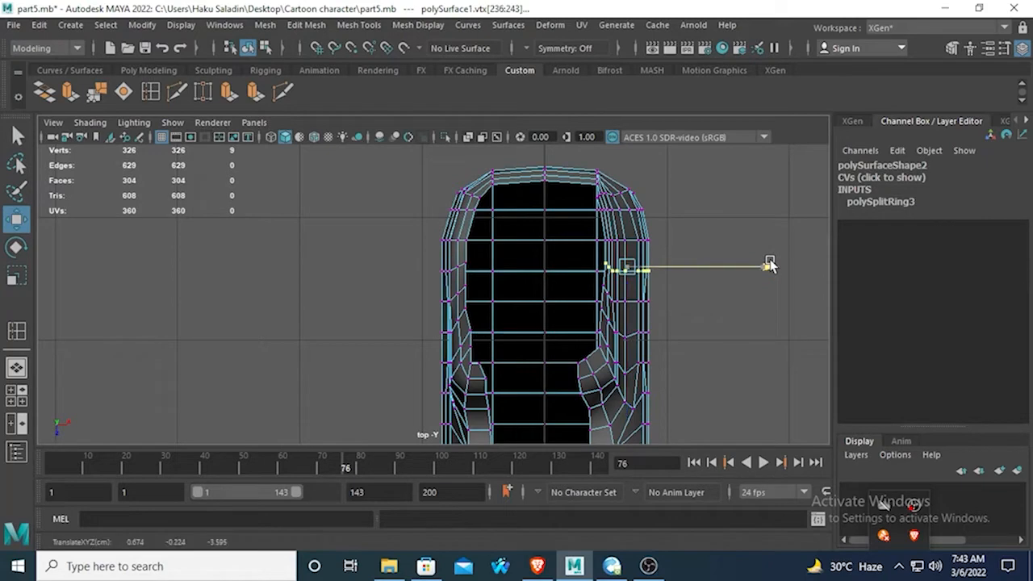
pyautogui.moveTo(770, 265); pyautogui.dragTo(773, 266)
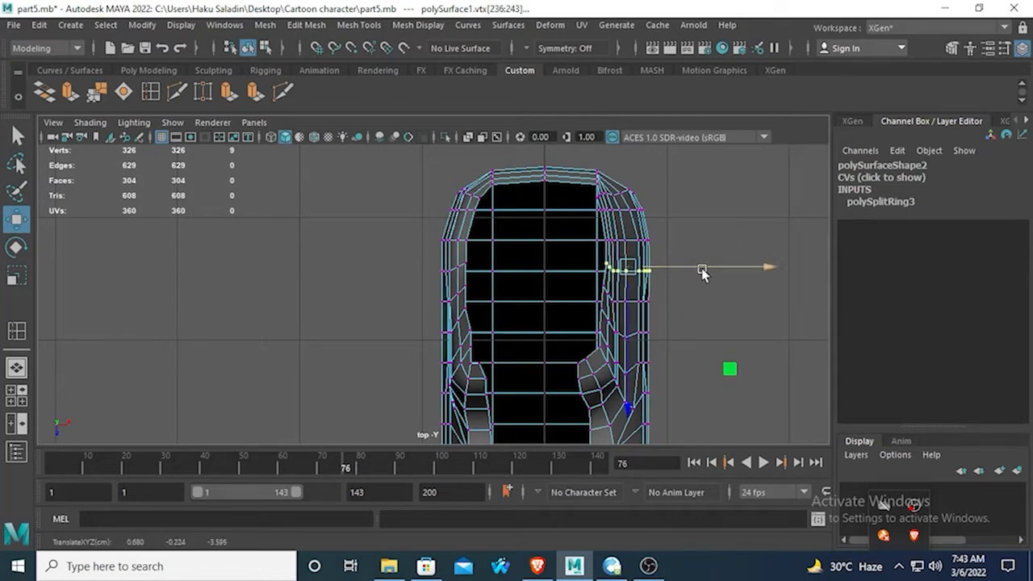
pyautogui.hotkey('ctrl', 'z')
# Inspect the reshaped heel and the boot's sides in the perspective view.
pyautogui.press('space')
pyautogui.press('space')
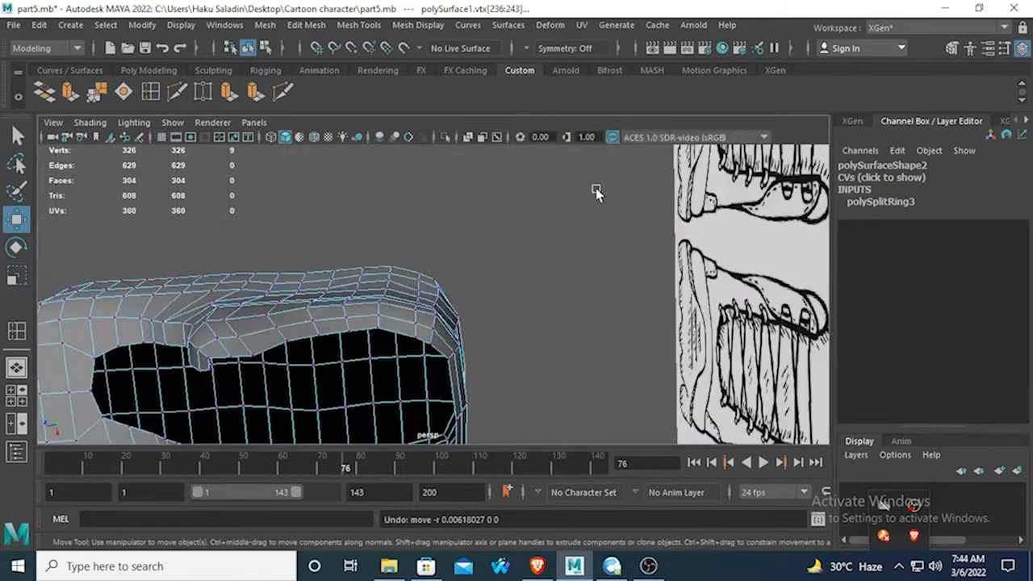
pyautogui.keyDown('alt'); pyautogui.moveTo(485, 323); pyautogui.dragTo(502, 234); pyautogui.keyUp('alt')
pyautogui.keyDown('alt'); pyautogui.moveTo(342, 318); pyautogui.dragTo(440, 338); pyautogui.keyUp('alt')
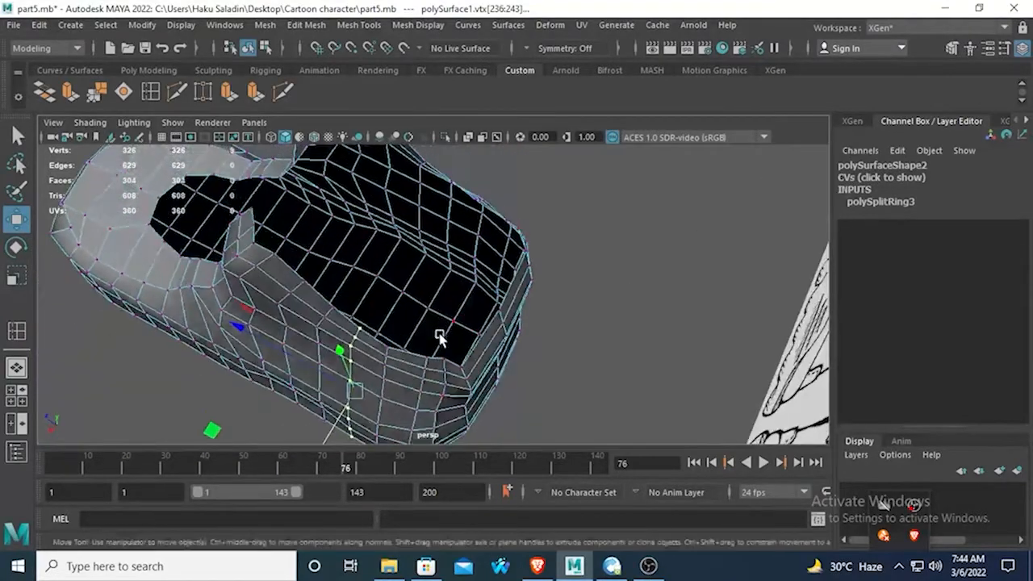
# Select the four stacked vertices at the shoe's back heel corner and move them slightly inward and forward in the top view.
pyautogui.click(462, 369)
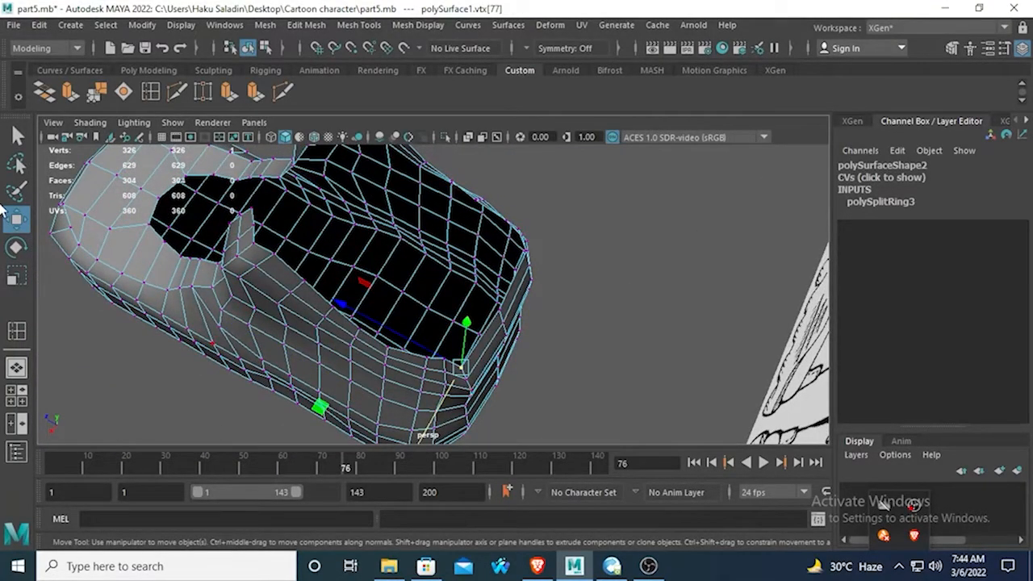
pyautogui.click(16, 135)
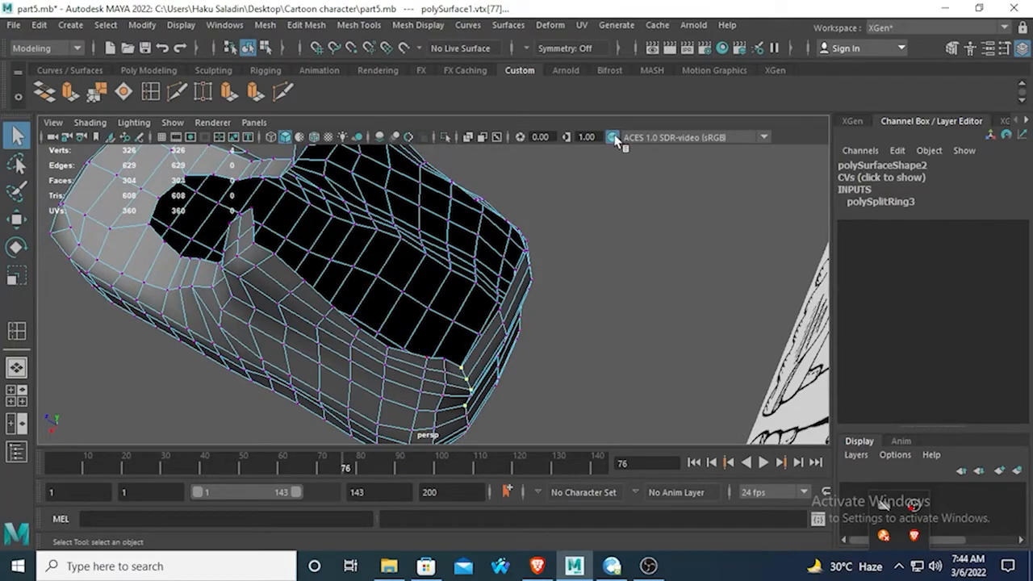
pyautogui.keyDown('alt'); pyautogui.moveTo(420, 275); pyautogui.dragTo(374, 256); pyautogui.keyUp('alt')
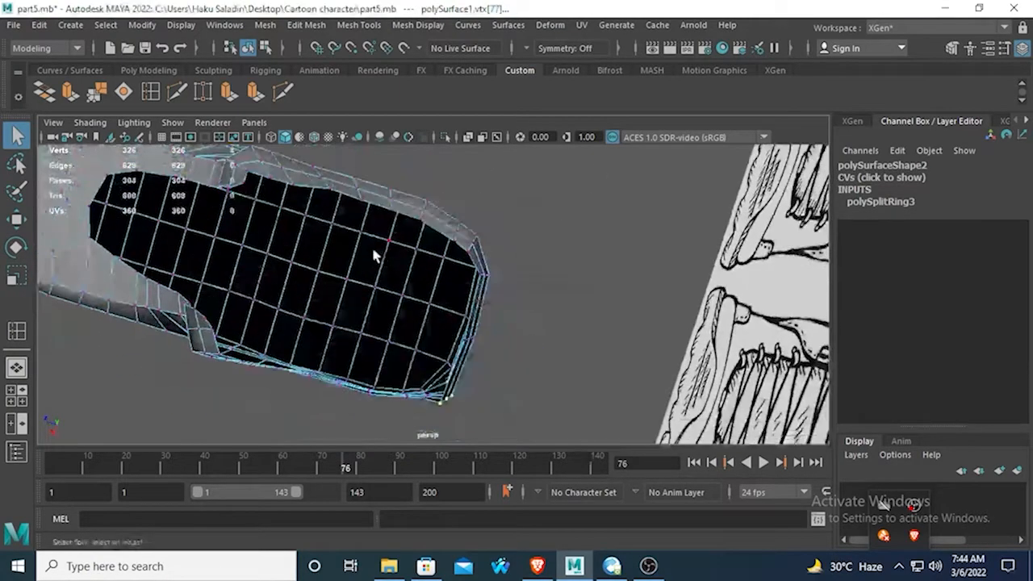
pyautogui.press('space')
pyautogui.press('space')
pyautogui.scroll(3, 378, 203)
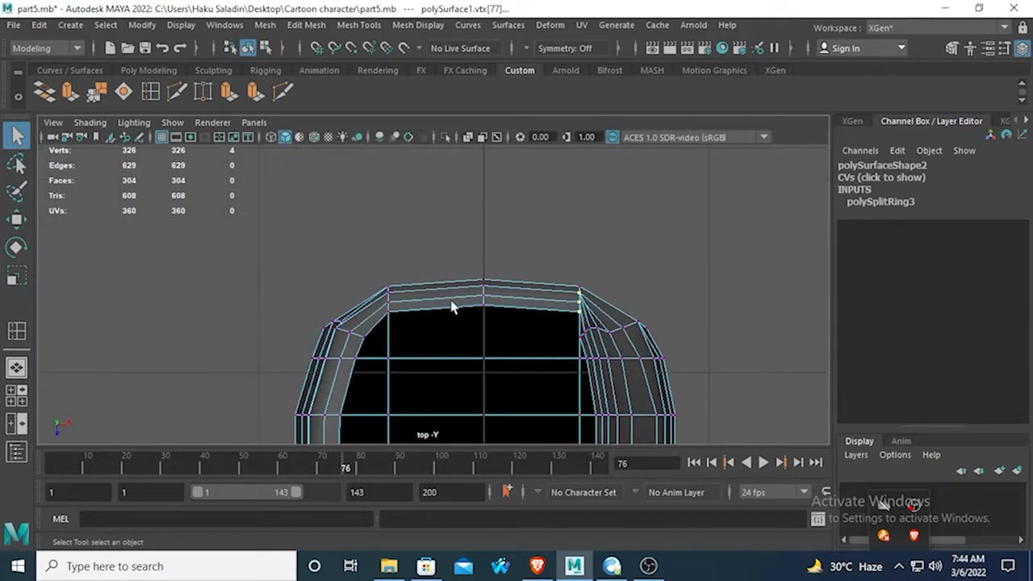
pyautogui.click(16, 220)
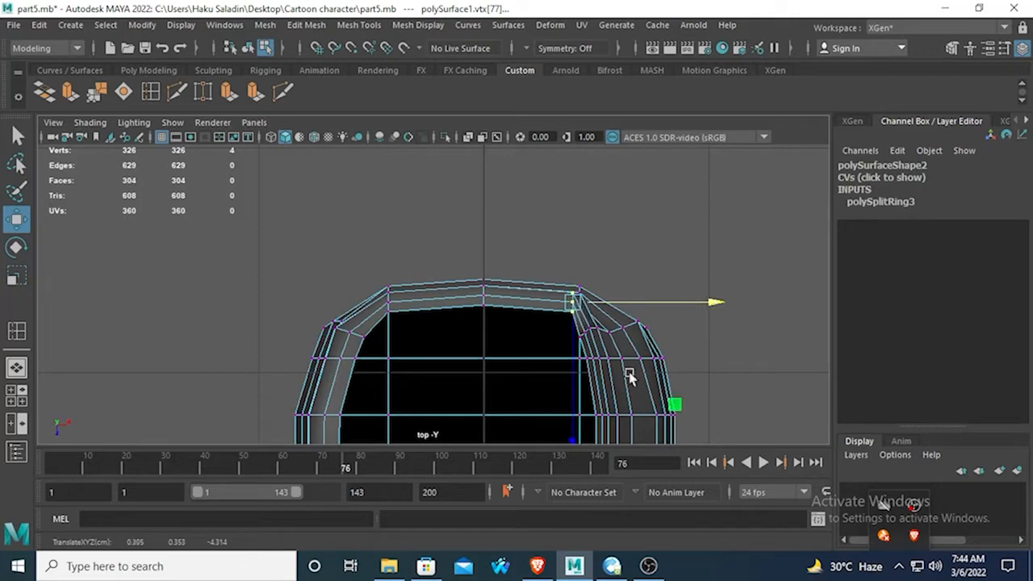
pyautogui.keyDown('alt'); pyautogui.moveTo(565, 396); pyautogui.dragTo(557, 352, button='middle'); pyautogui.keyUp('alt')
pyautogui.moveTo(556, 383); pyautogui.dragTo(558, 397)
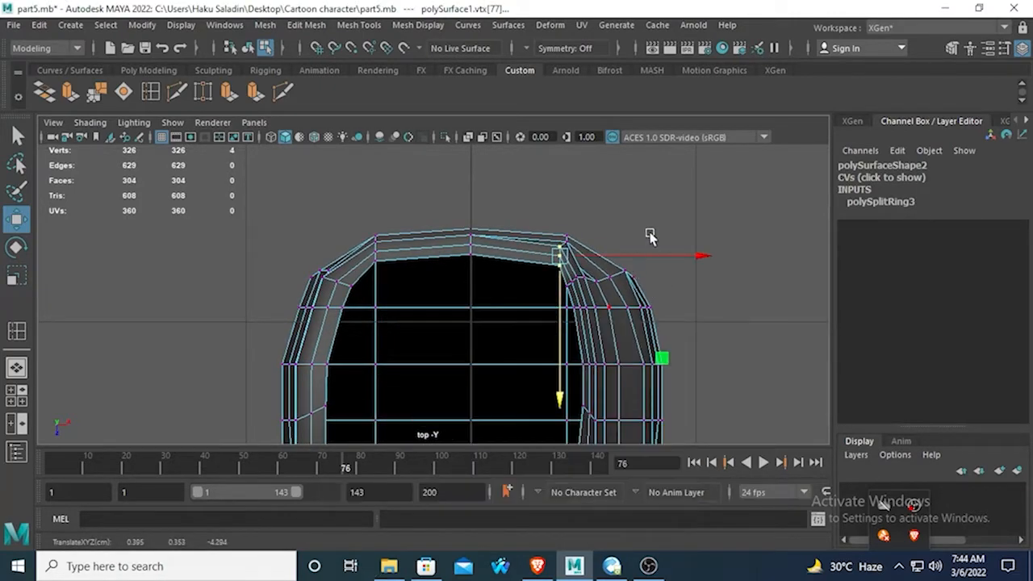
# Select the single vertex just below the adjusted heel corner column and move it slightly forward in the perspective view.
pyautogui.press('space')
pyautogui.press('space')
pyautogui.keyDown('alt'); pyautogui.moveTo(593, 205); pyautogui.dragTo(506, 298); pyautogui.keyUp('alt')
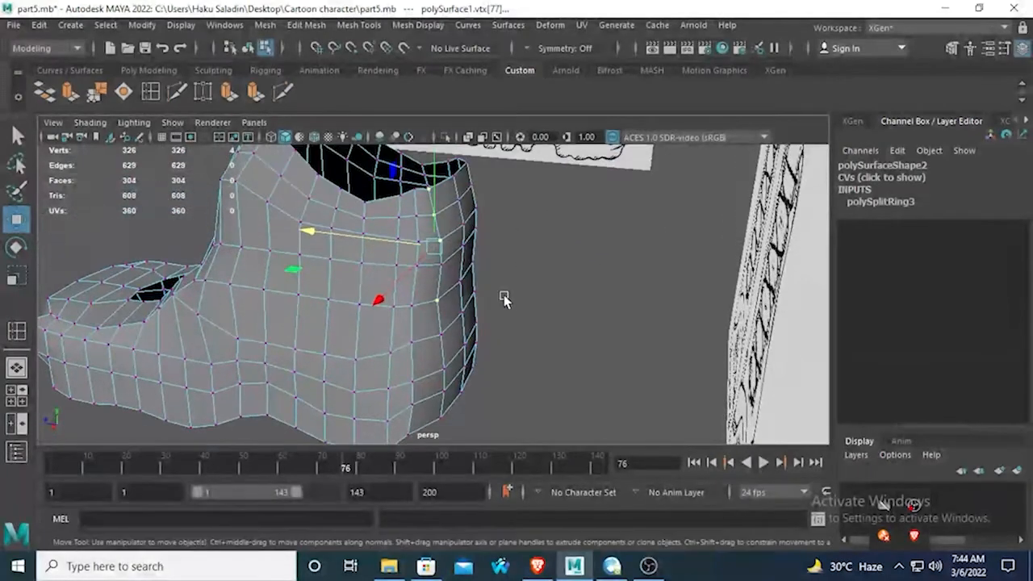
pyautogui.click(458, 278)
pyautogui.click(440, 263)
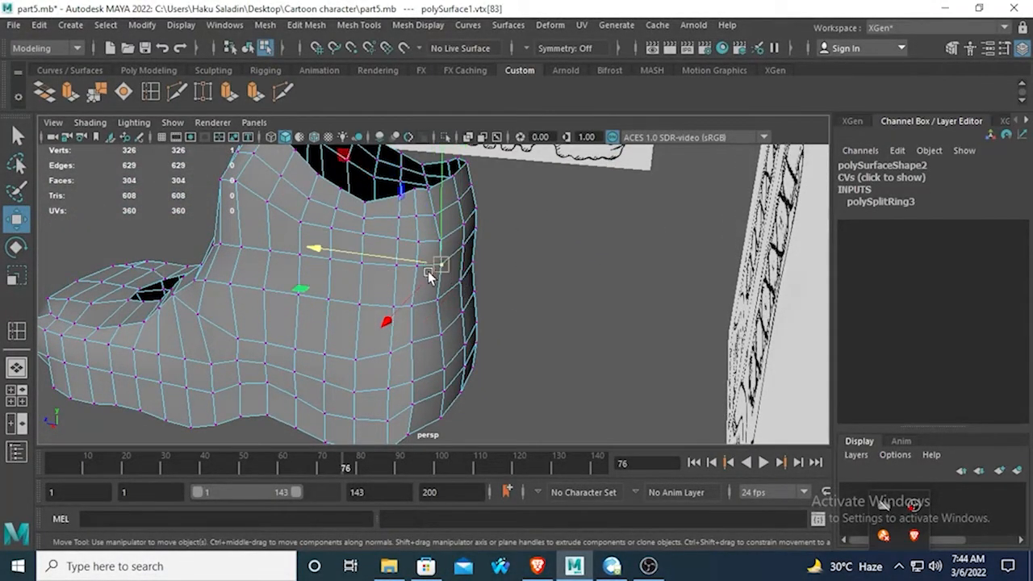
pyautogui.keyDown('alt'); pyautogui.moveTo(428, 275); pyautogui.dragTo(428, 325); pyautogui.keyUp('alt')
pyautogui.moveTo(335, 326); pyautogui.dragTo(330, 325)
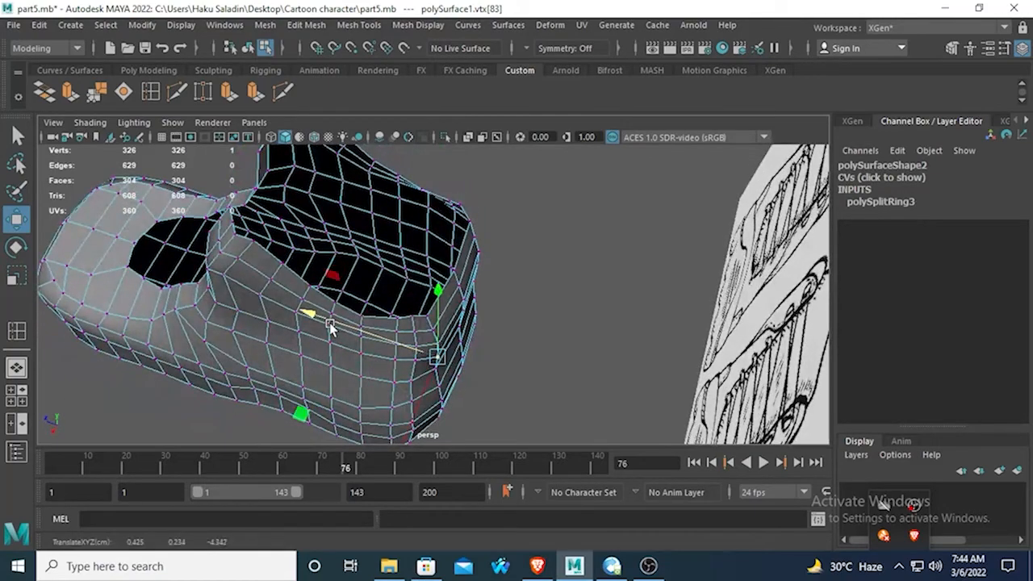
# Preview the shoe mesh smoothed in object mode, inspect it from several sides, and return it to the unsmoothed display.
pyautogui.press('3')
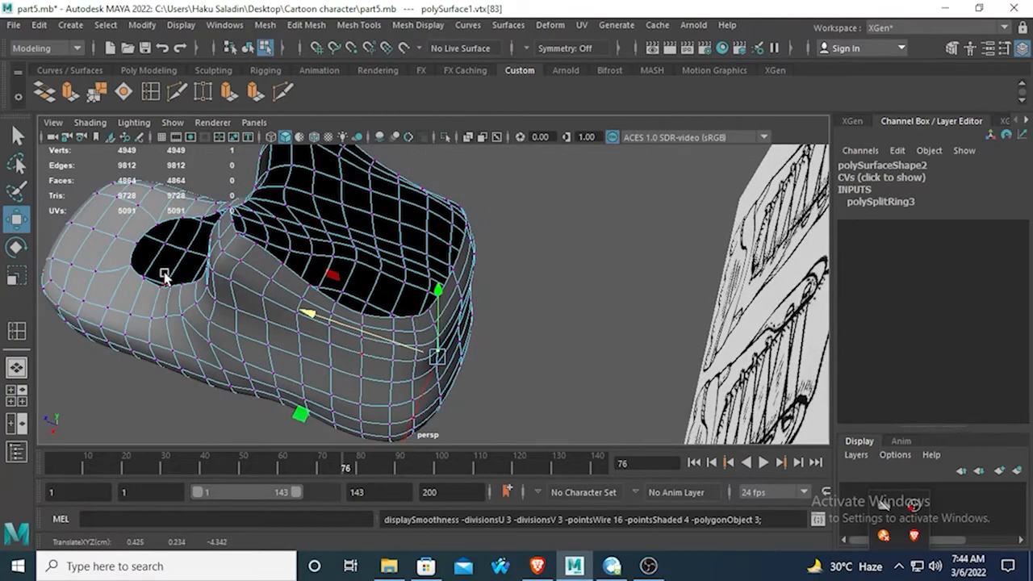
pyautogui.keyDown('alt'); pyautogui.moveTo(164, 276); pyautogui.dragTo(410, 288); pyautogui.keyUp('alt')
pyautogui.rightClick(450, 217)
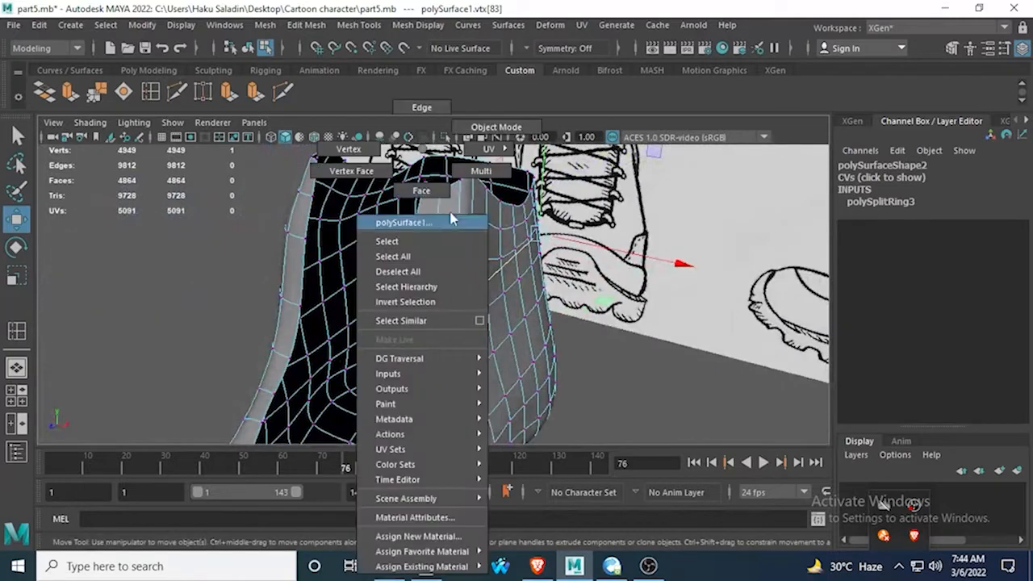
pyautogui.moveTo(450, 218); pyautogui.dragTo(503, 126, button='right')
pyautogui.click(124, 265)
pyautogui.scroll(-4, 302, 353)
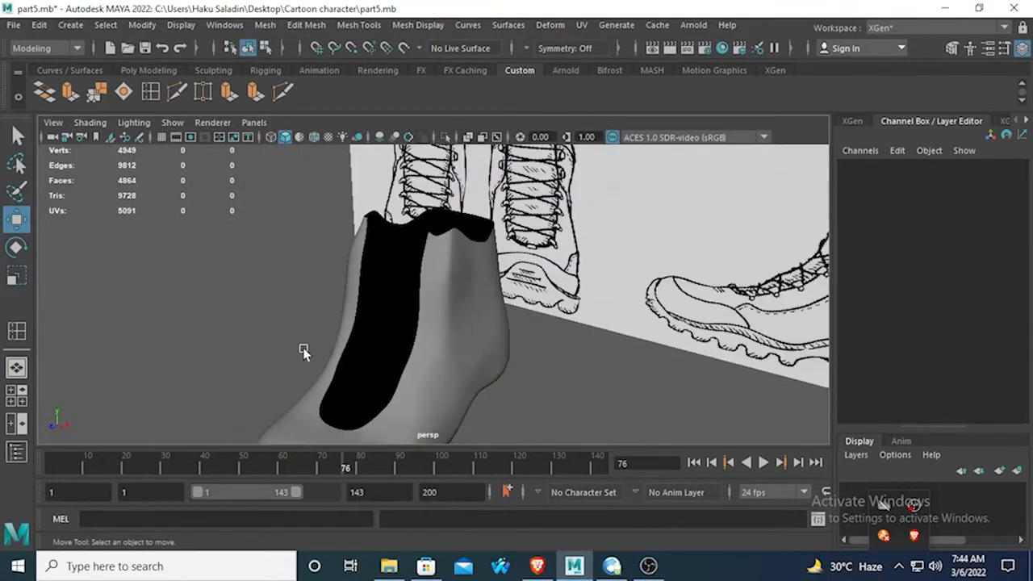
pyautogui.keyDown('alt'); pyautogui.moveTo(302, 353); pyautogui.dragTo(714, 403); pyautogui.keyUp('alt')
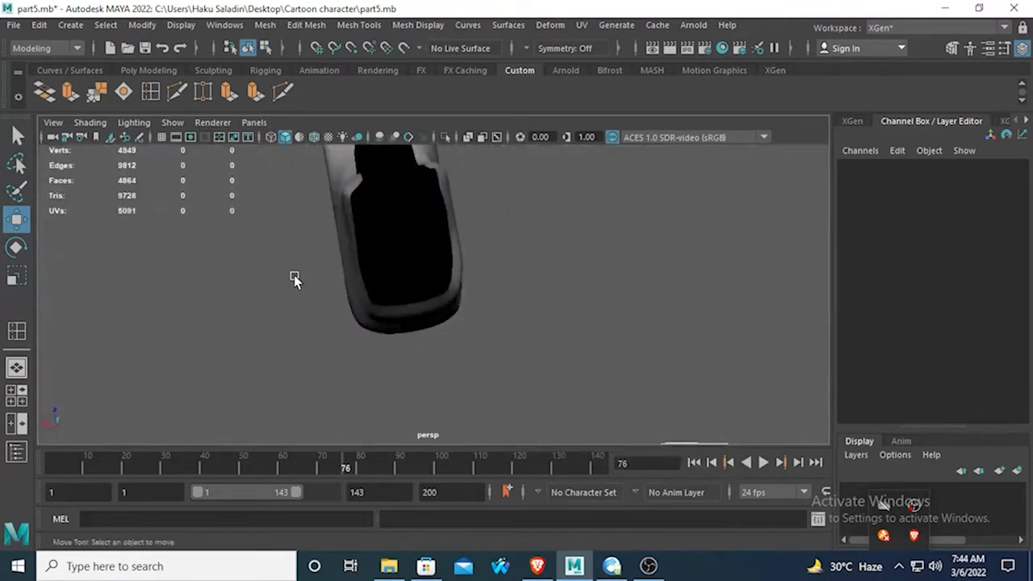
pyautogui.click(375, 266)
pyautogui.keyDown('alt'); pyautogui.moveTo(374, 266); pyautogui.dragTo(325, 295); pyautogui.keyUp('alt')
pyautogui.press('1')
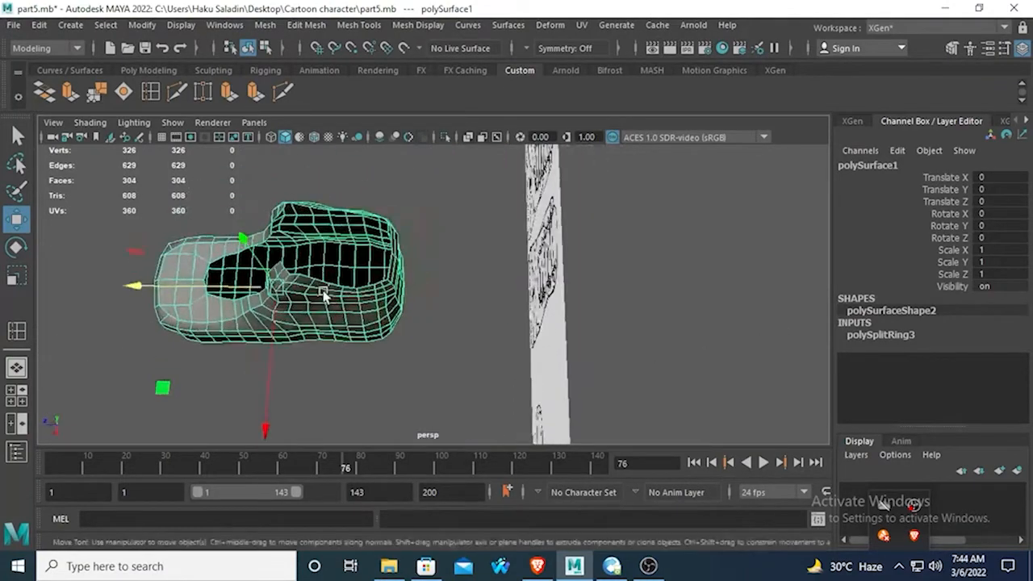
# Compare the shoe mesh's toe, opening and outline with the boot reference drawings in the perspective and front views.
pyautogui.keyDown('alt'); pyautogui.moveTo(269, 334); pyautogui.dragTo(496, 201); pyautogui.keyUp('alt')
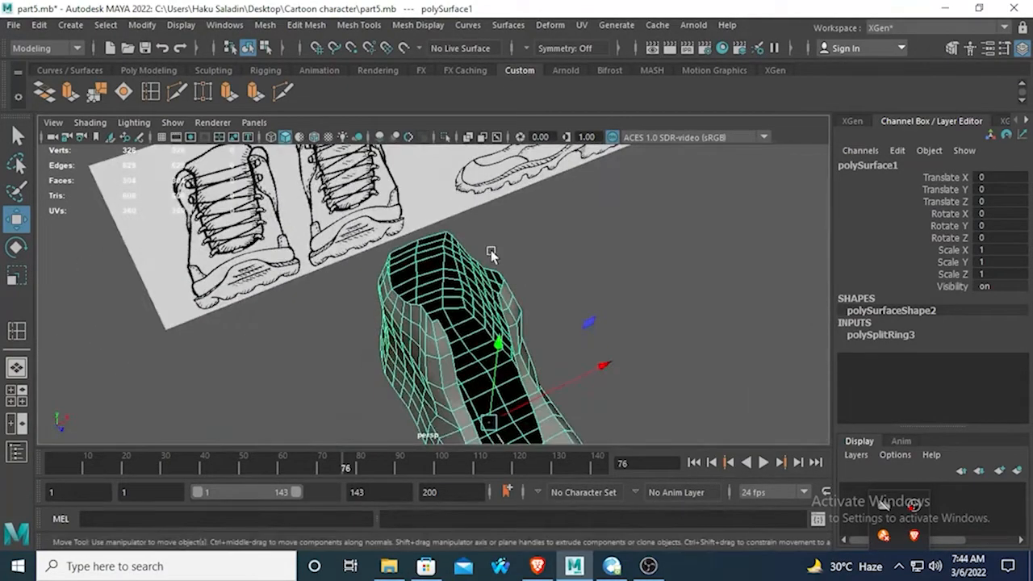
pyautogui.keyDown('alt'); pyautogui.moveTo(491, 255); pyautogui.dragTo(420, 339); pyautogui.keyUp('alt')
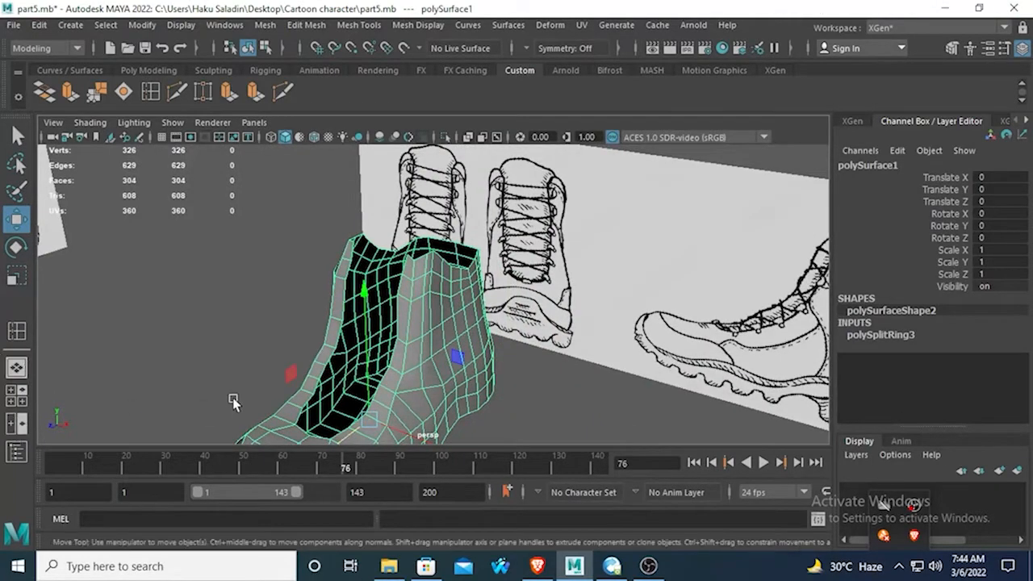
pyautogui.keyDown('alt'); pyautogui.moveTo(231, 404); pyautogui.dragTo(365, 226); pyautogui.keyUp('alt')
pyautogui.keyDown('alt'); pyautogui.moveTo(264, 326); pyautogui.dragTo(353, 323); pyautogui.keyUp('alt')
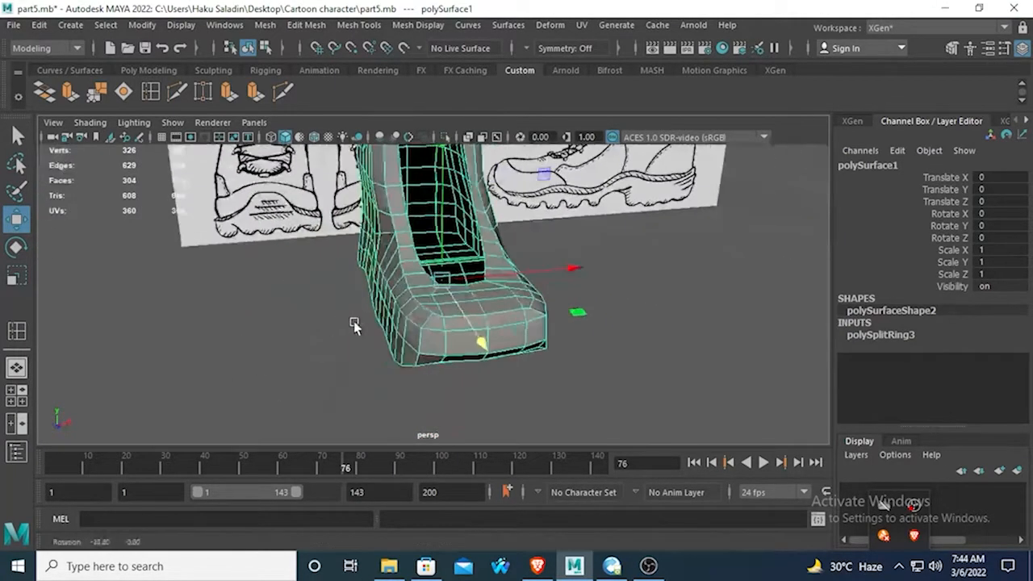
pyautogui.keyDown('alt'); pyautogui.moveTo(277, 347); pyautogui.dragTo(446, 466); pyautogui.keyUp('alt')
pyautogui.keyDown('alt'); pyautogui.moveTo(246, 289); pyautogui.dragTo(426, 309); pyautogui.keyUp('alt')
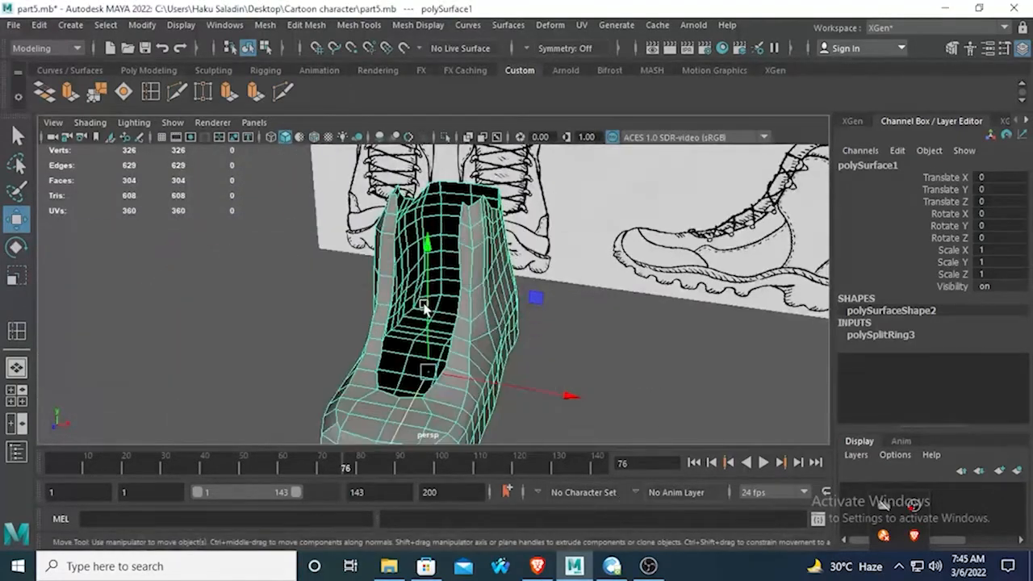
pyautogui.press('space')
pyautogui.press('space')
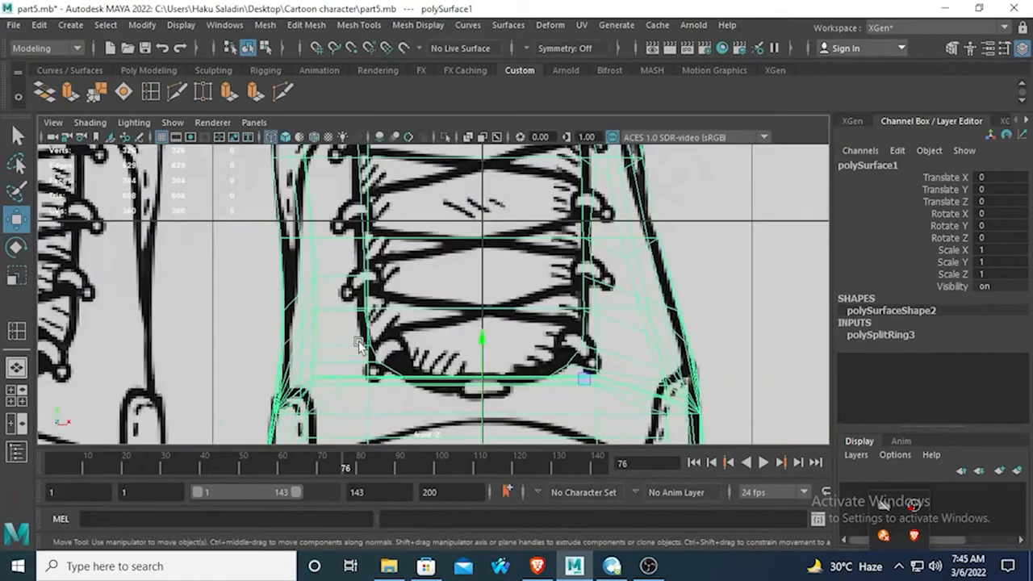
pyautogui.scroll(-10, 537, 189)
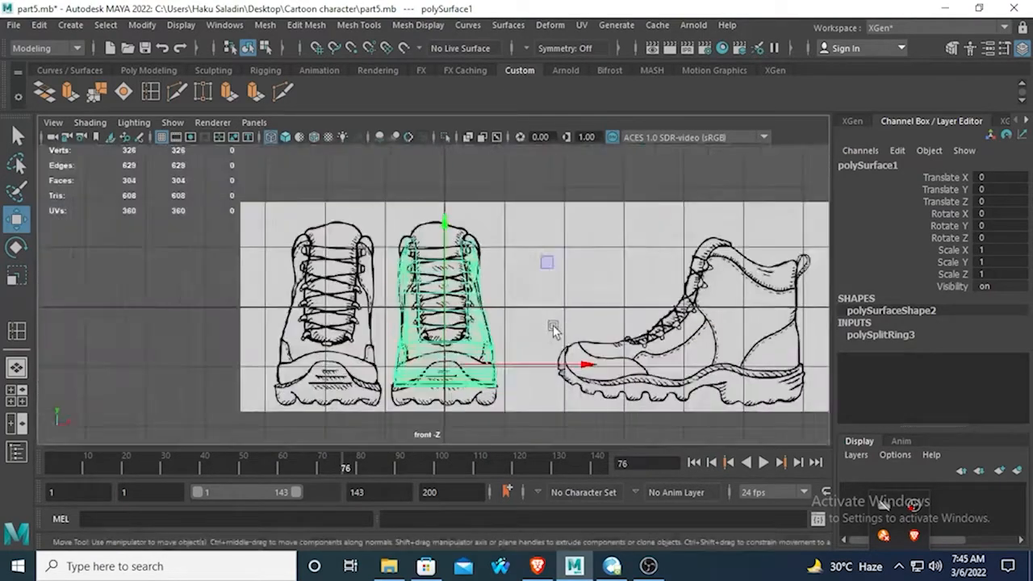
pyautogui.scroll(3, 554, 329)
pyautogui.press('space')
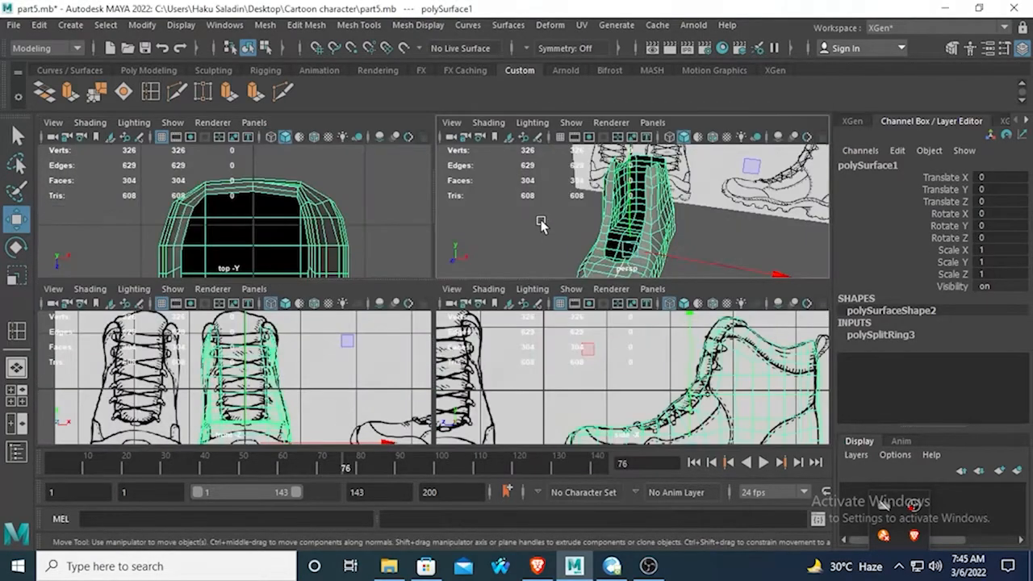
pyautogui.press('space')
pyautogui.keyDown('alt'); pyautogui.moveTo(330, 278); pyautogui.dragTo(444, 359); pyautogui.keyUp('alt')
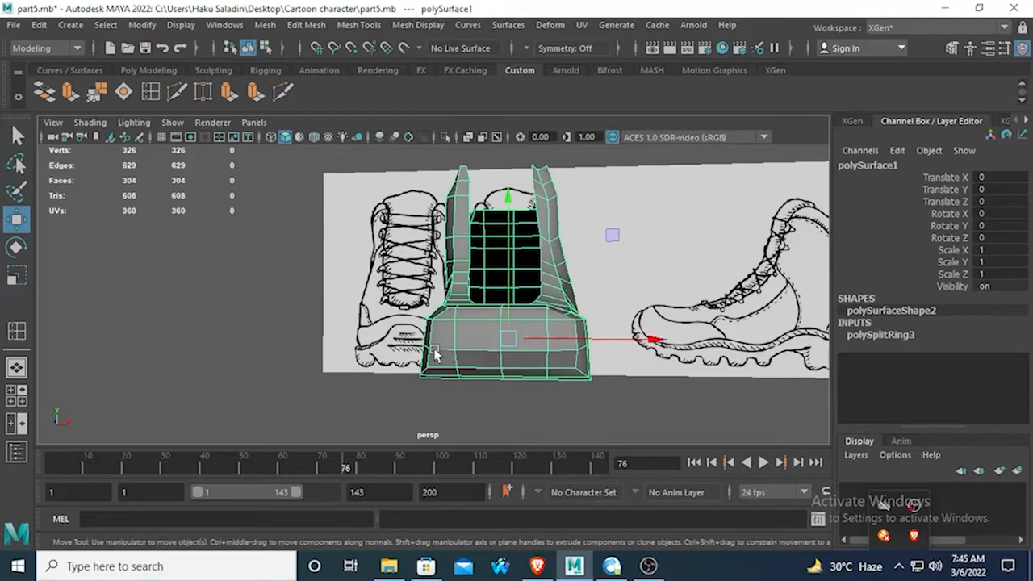
pyautogui.press('space')
pyautogui.press('space')
pyautogui.keyDown('alt'); pyautogui.moveTo(334, 282); pyautogui.dragTo(349, 184, button='middle'); pyautogui.keyUp('alt')
pyautogui.scroll(4, 387, 360)
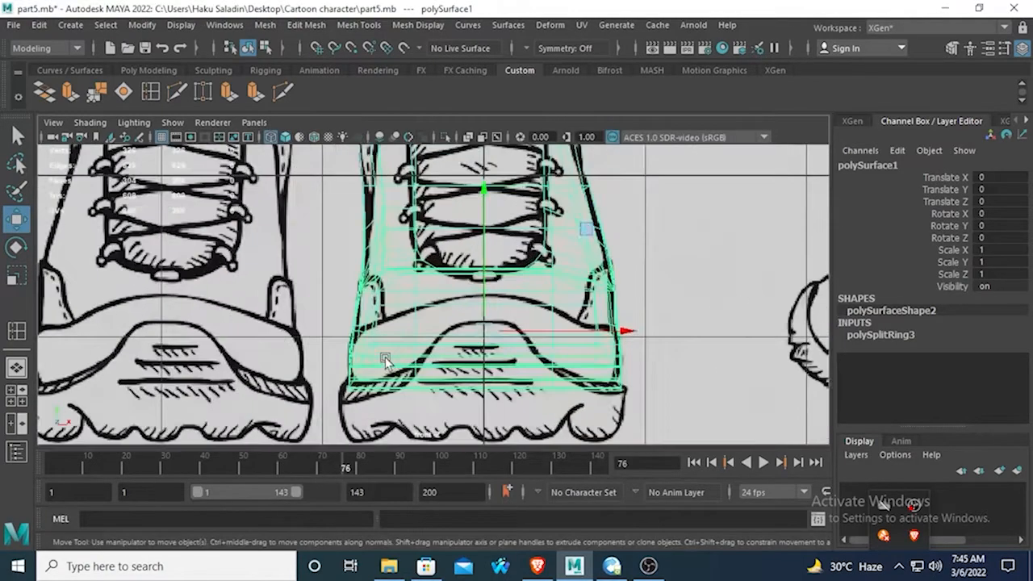
# Select the horizontal edge loop around the lower part of the shoe and scale it very slightly wider along X.
pyautogui.press('space')
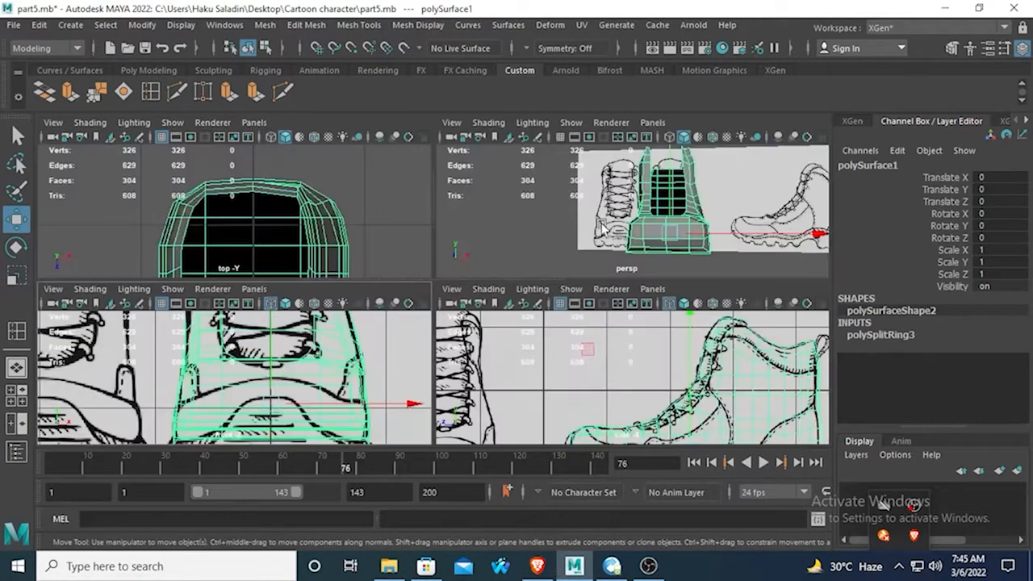
pyautogui.press('space')
pyautogui.keyDown('alt'); pyautogui.moveTo(549, 262); pyautogui.dragTo(468, 357); pyautogui.keyUp('alt')
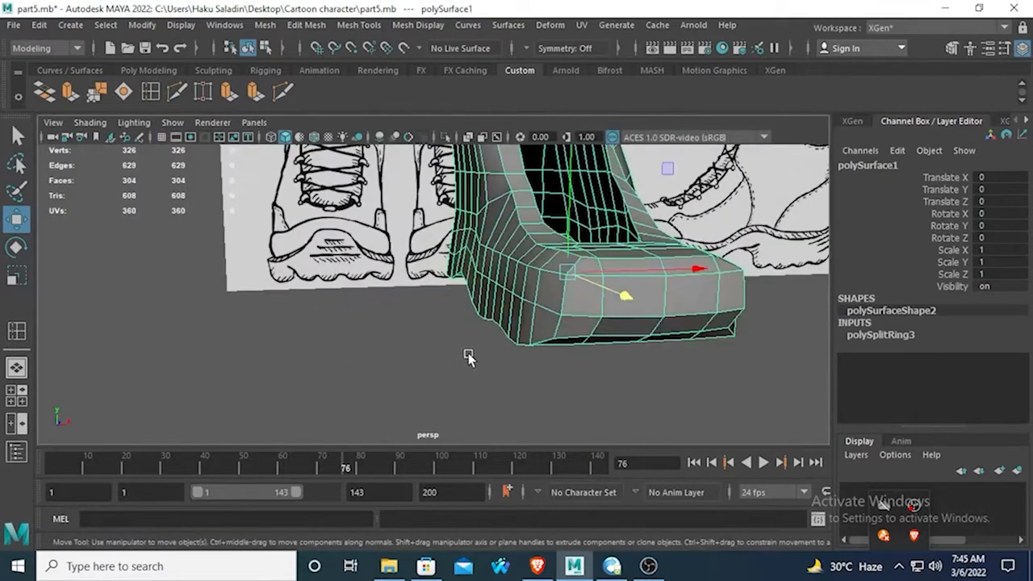
pyautogui.rightClick(527, 314)
pyautogui.moveTo(498, 105); pyautogui.dragTo(527, 107, button='right')
pyautogui.click(538, 299)
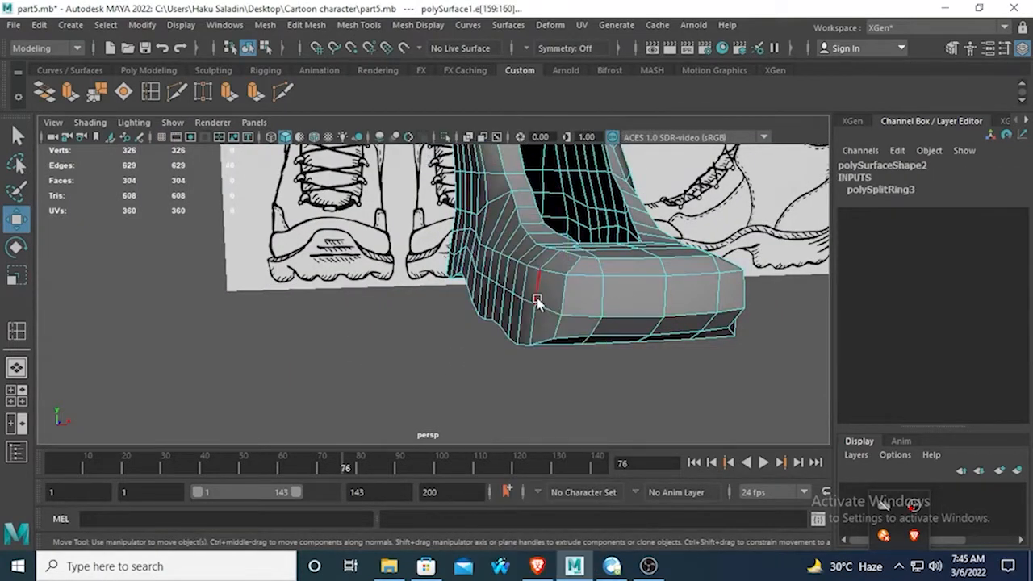
pyautogui.click(547, 307)
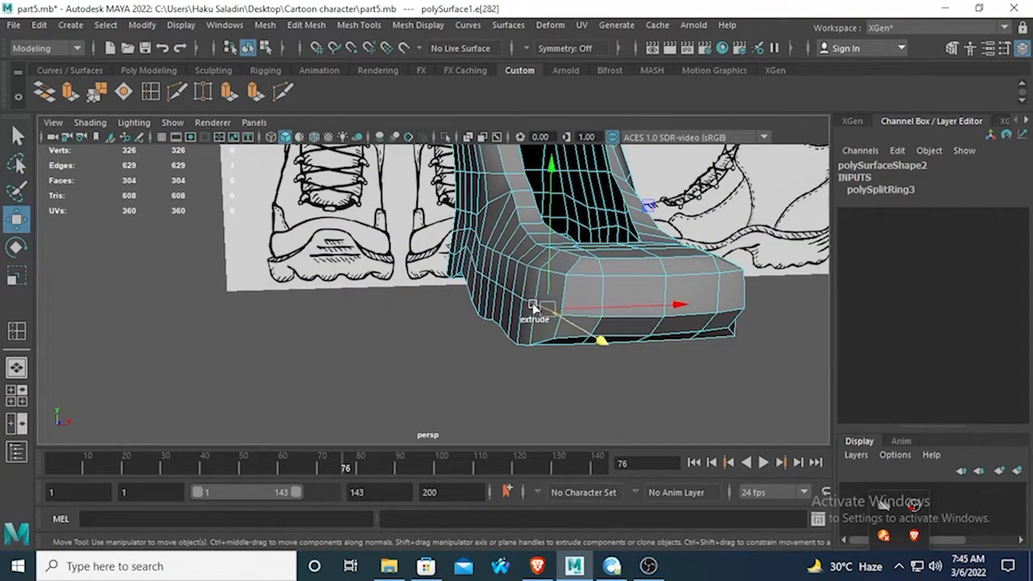
pyautogui.doubleClick(529, 305)
pyautogui.keyDown('alt'); pyautogui.moveTo(422, 307); pyautogui.dragTo(393, 309); pyautogui.keyUp('alt')
pyautogui.click(16, 276)
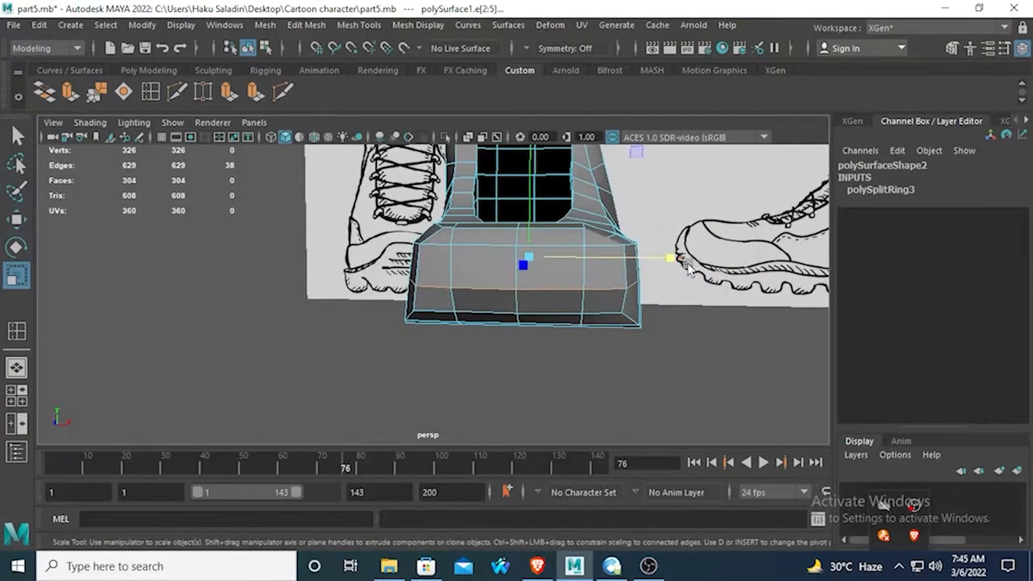
pyautogui.moveTo(670, 259); pyautogui.dragTo(672, 259)
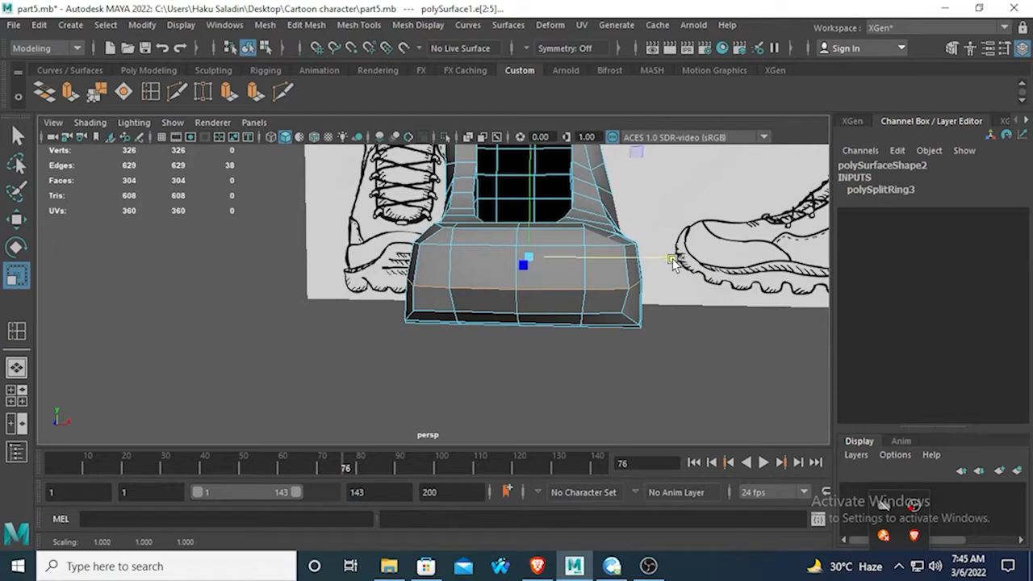
# Select the vertices along the lowest rows of the shoe mesh in the front view.
pyautogui.moveTo(418, 361)
pyautogui.keyDown('alt'); pyautogui.mouseDown()
pyautogui.moveTo(447, 347)
pyautogui.moveTo(432, 342)
pyautogui.moveTo(436, 352)
pyautogui.mouseUp(); pyautogui.keyUp('alt')
pyautogui.keyDown('alt'); pyautogui.moveTo(441, 314); pyautogui.dragTo(392, 274); pyautogui.keyUp('alt')
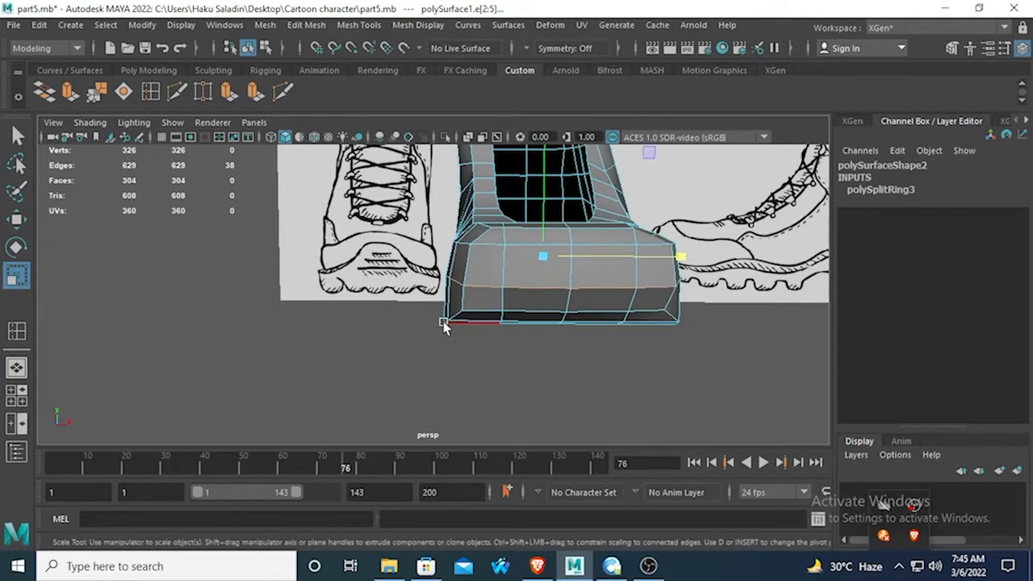
pyautogui.press('space')
pyautogui.press('space')
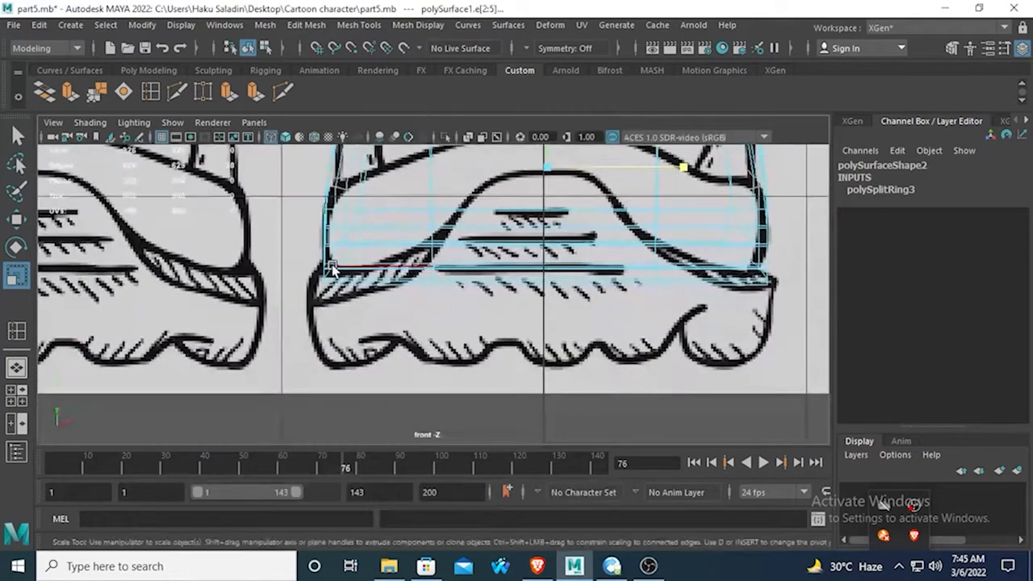
pyautogui.moveTo(332, 149); pyautogui.dragTo(250, 149, button='right')
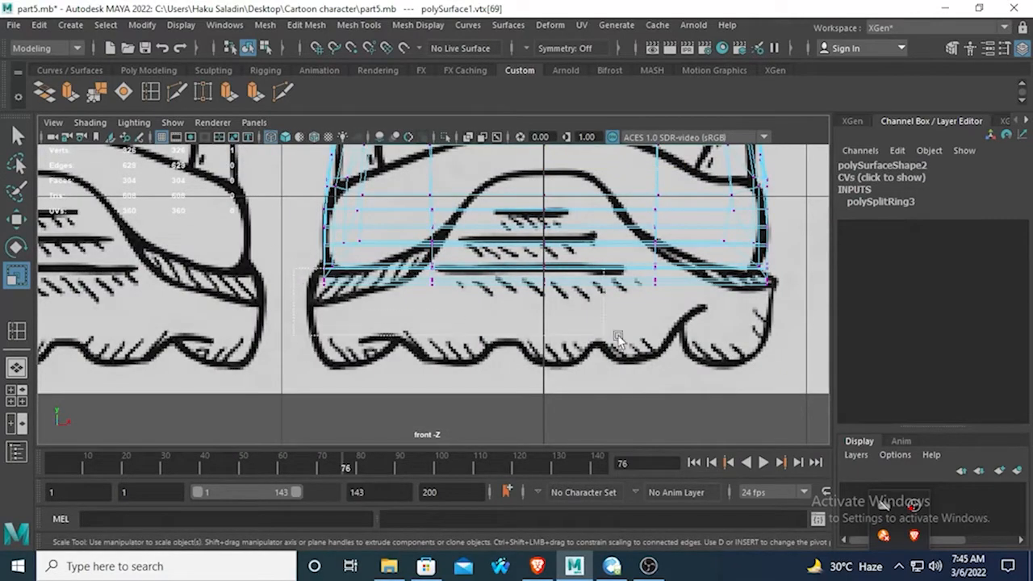
pyautogui.moveTo(617, 336); pyautogui.dragTo(856, 366)
pyautogui.moveTo(281, 253); pyautogui.dragTo(784, 367)
pyautogui.press('space')
pyautogui.press('space')
pyautogui.keyDown('alt'); pyautogui.moveTo(516, 266); pyautogui.dragTo(539, 260); pyautogui.keyUp('alt')
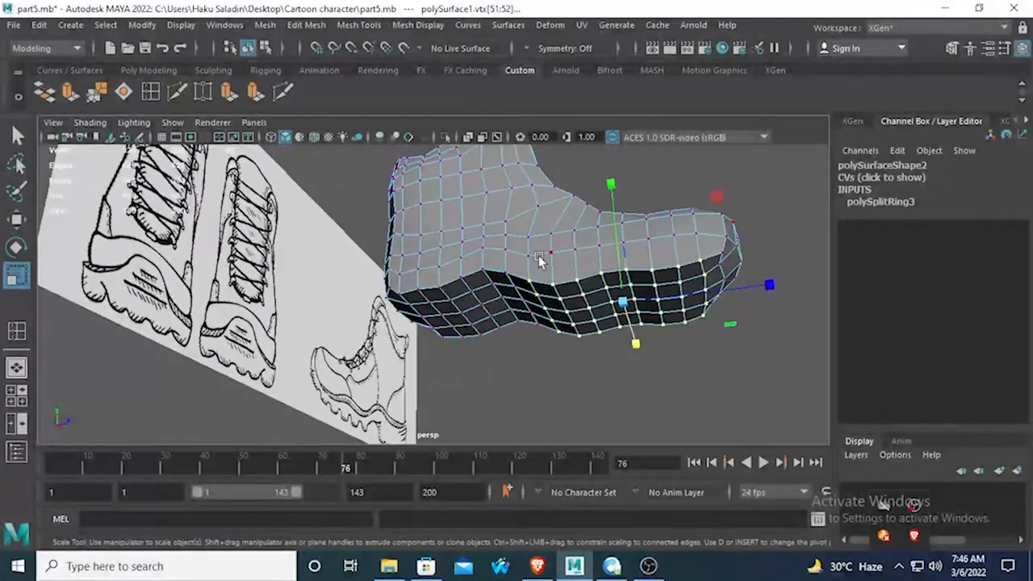
# Add the bottom-edge vertices from the arch back to the heel to the selection in the side view.
pyautogui.press('space')
pyautogui.press('space')
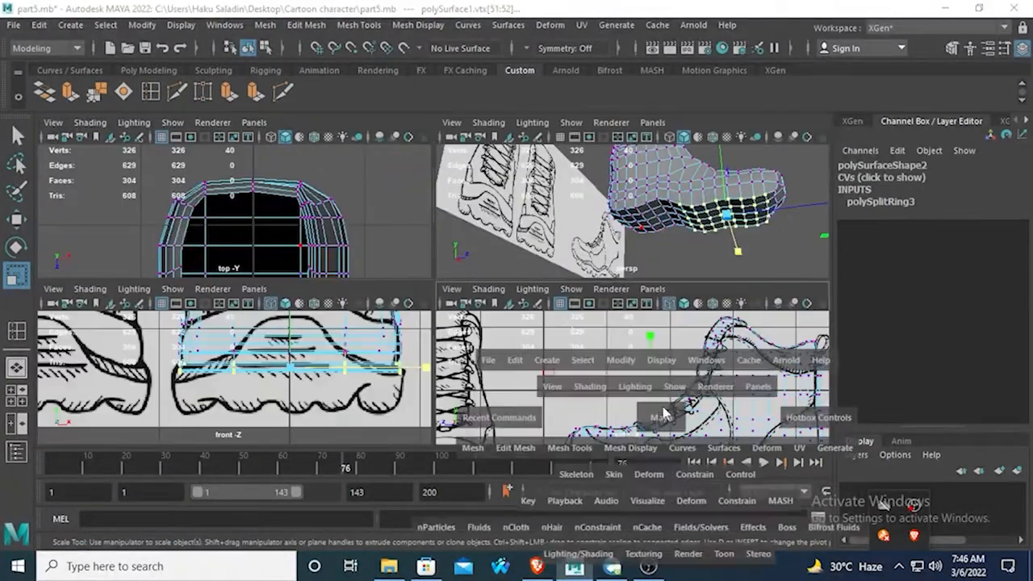
pyautogui.keyDown('alt'); pyautogui.moveTo(581, 279); pyautogui.dragTo(371, 57, button='middle'); pyautogui.keyUp('alt')
pyautogui.scroll(1, 423, 267)
pyautogui.keyDown('alt'); pyautogui.moveTo(421, 265); pyautogui.dragTo(388, 284, button='middle'); pyautogui.keyUp('alt')
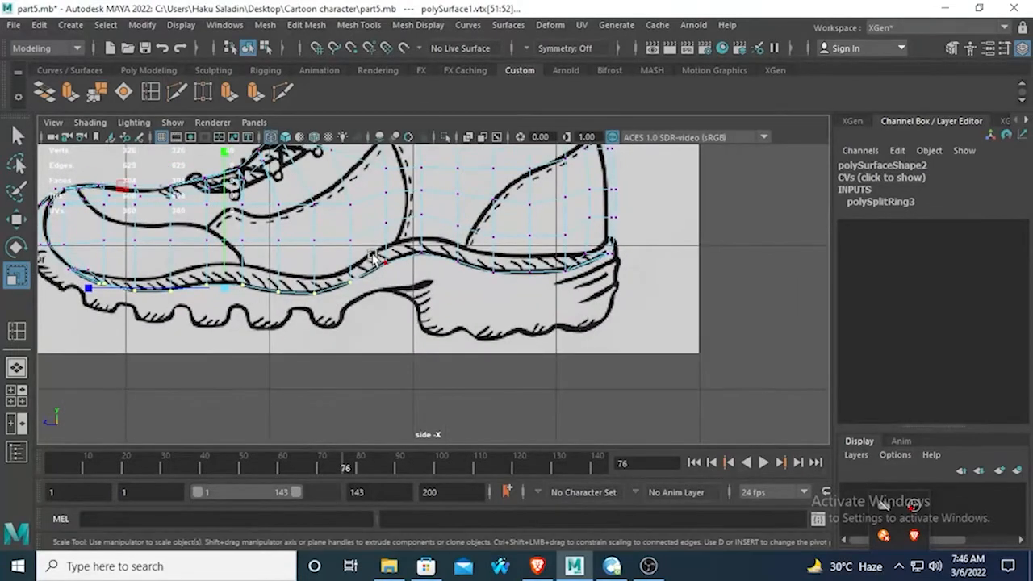
pyautogui.keyDown('shift'); pyautogui.moveTo(376, 249); pyautogui.dragTo(686, 297); pyautogui.keyUp('shift')
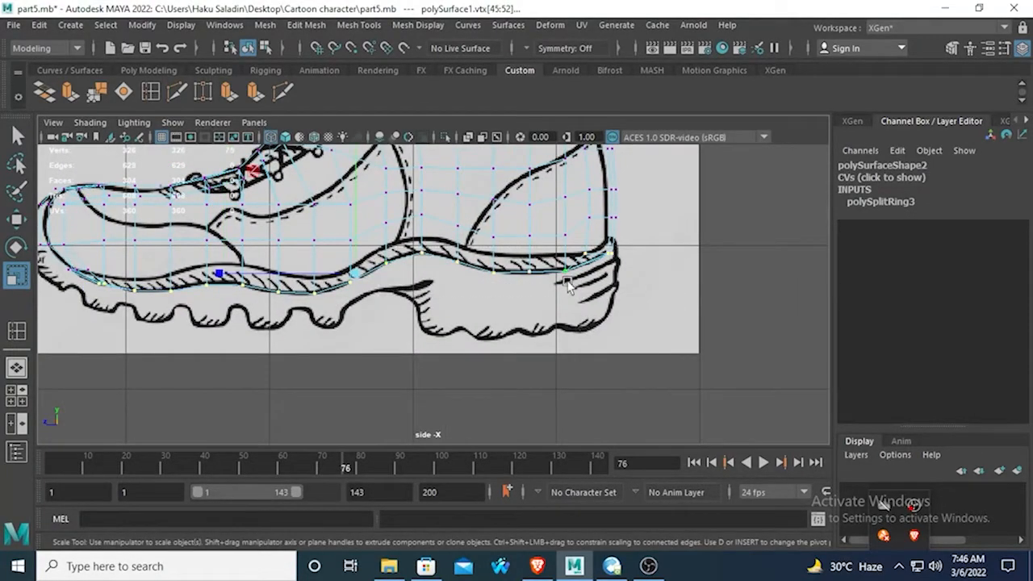
pyautogui.press('space')
pyautogui.press('space')
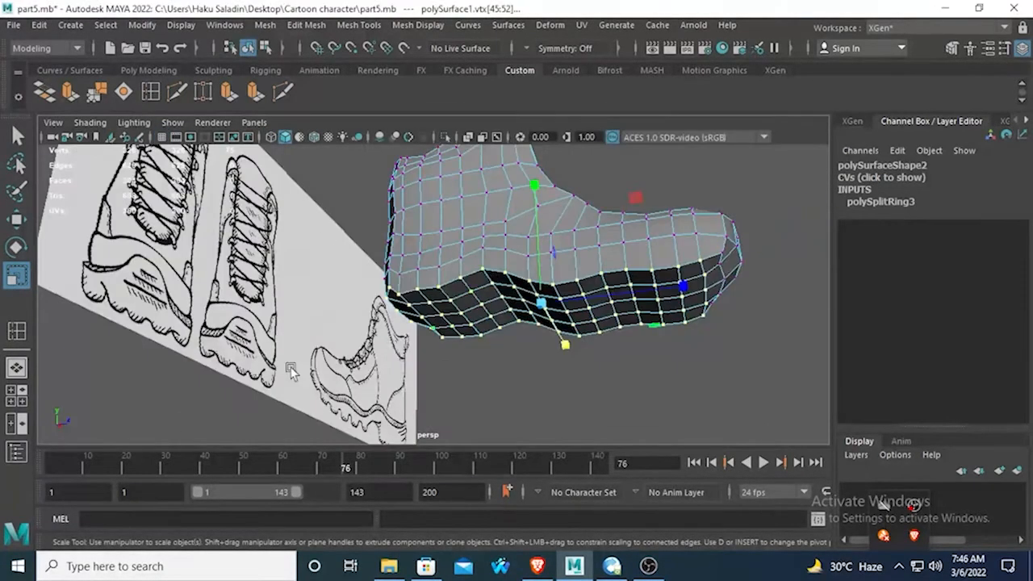
# Try scaling the selected bottom vertices slightly narrower along X in the front view, undoing each attempt.
pyautogui.press('space')
pyautogui.press('space')
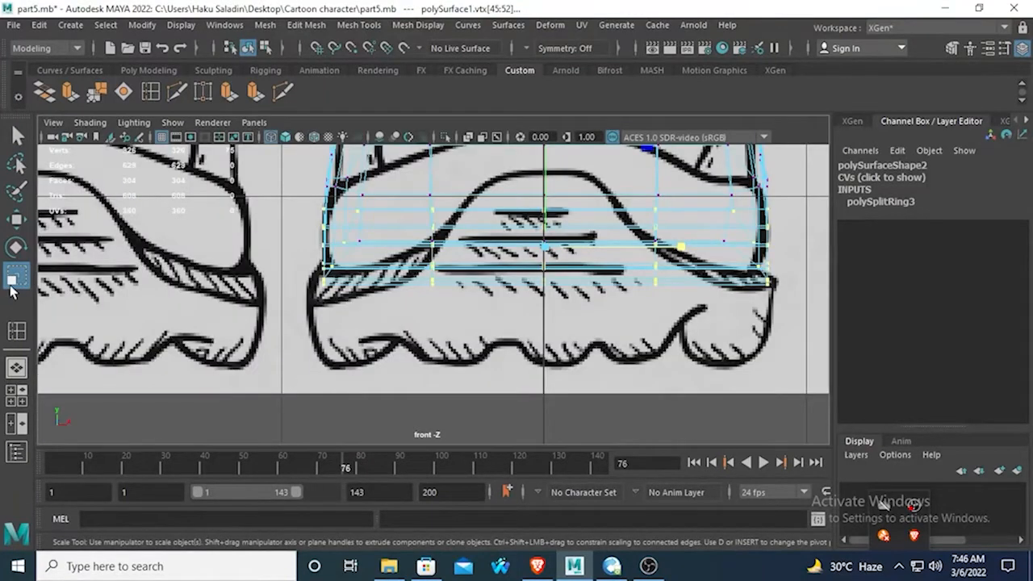
pyautogui.moveTo(678, 239); pyautogui.dragTo(675, 245)
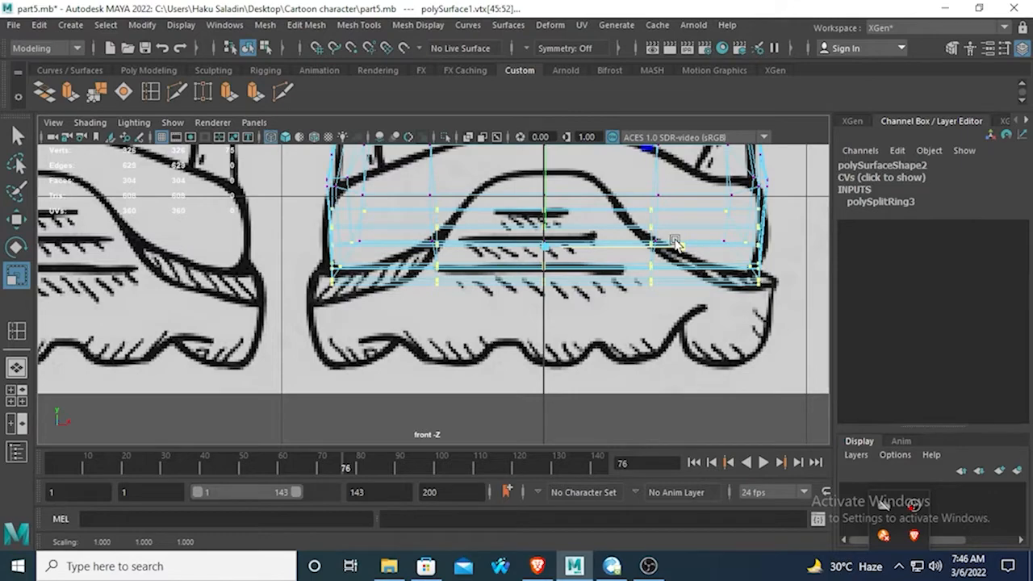
pyautogui.hotkey('ctrl', 'z')
pyautogui.press('space')
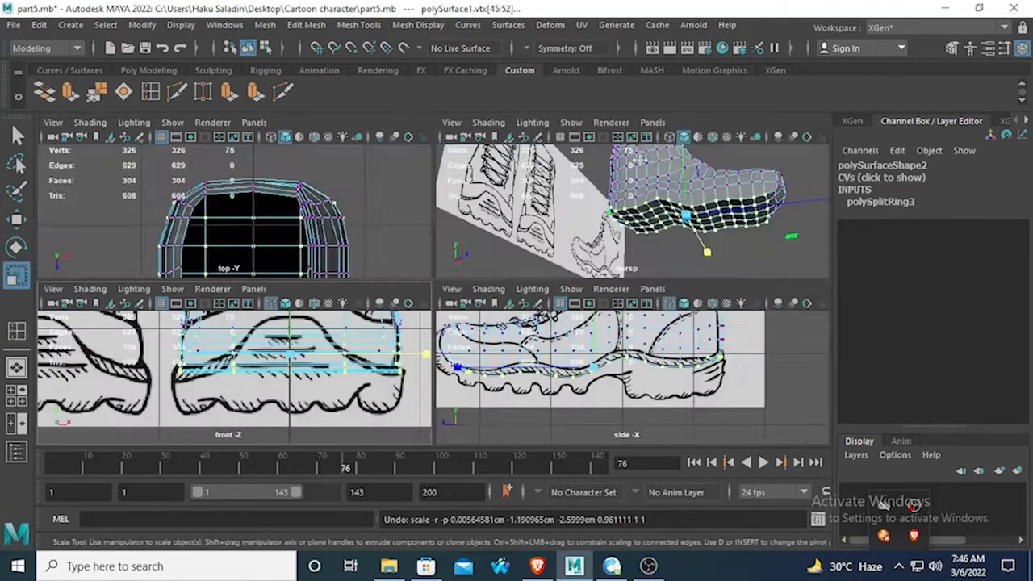
pyautogui.press('space')
pyautogui.press('space')
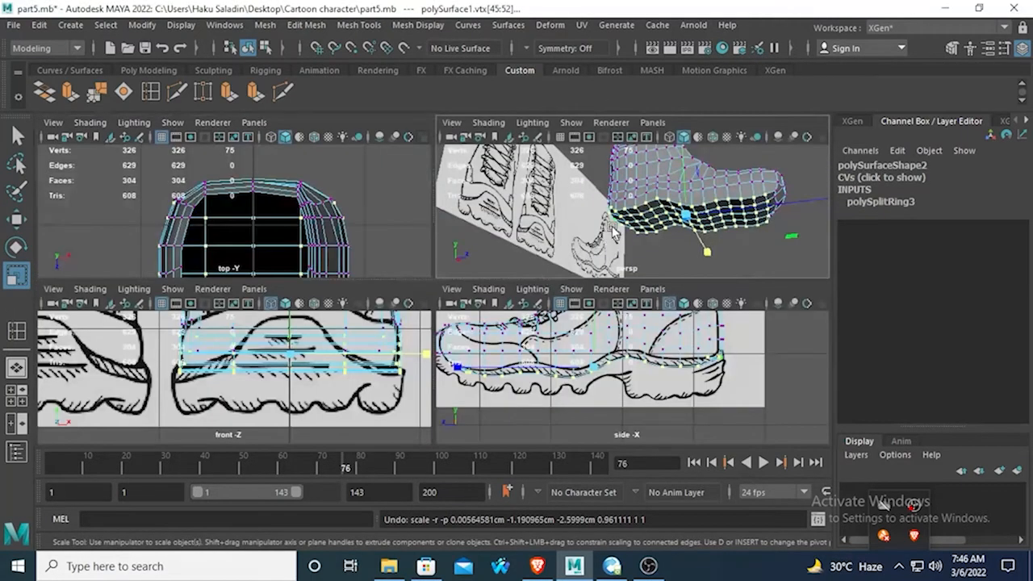
pyautogui.press('space')
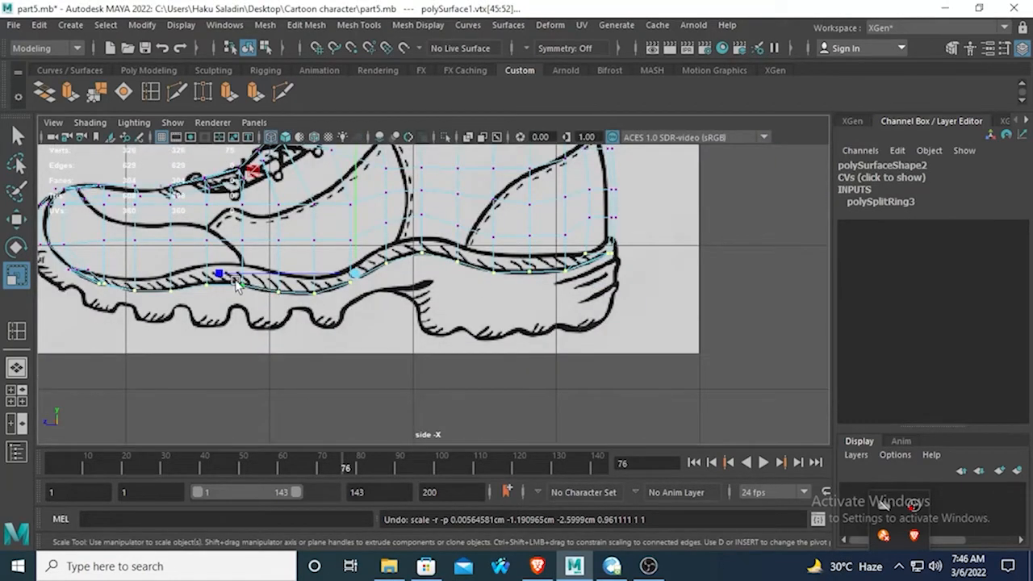
pyautogui.press('space')
pyautogui.press('space')
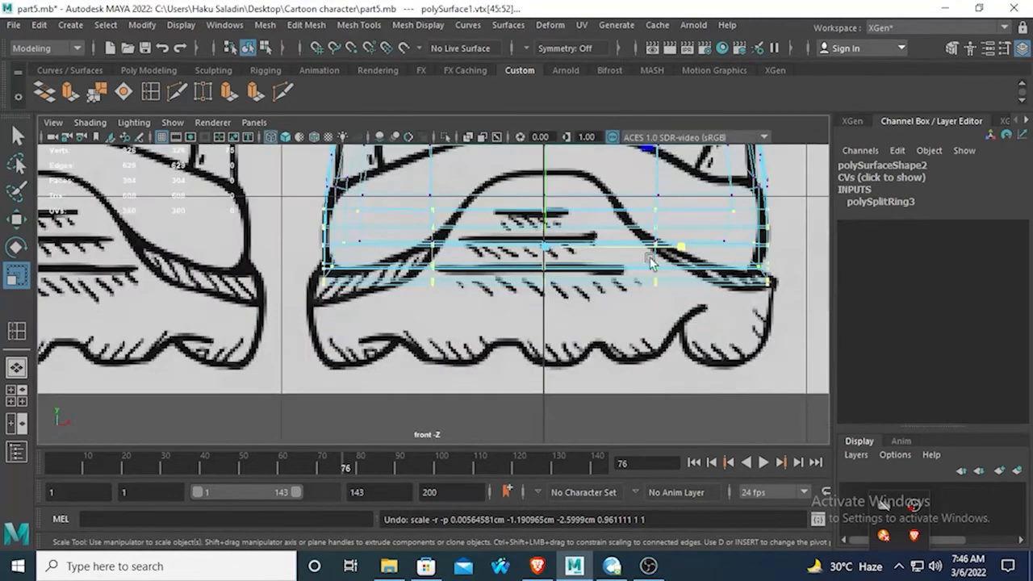
pyautogui.moveTo(678, 247); pyautogui.dragTo(675, 246, button='middle')
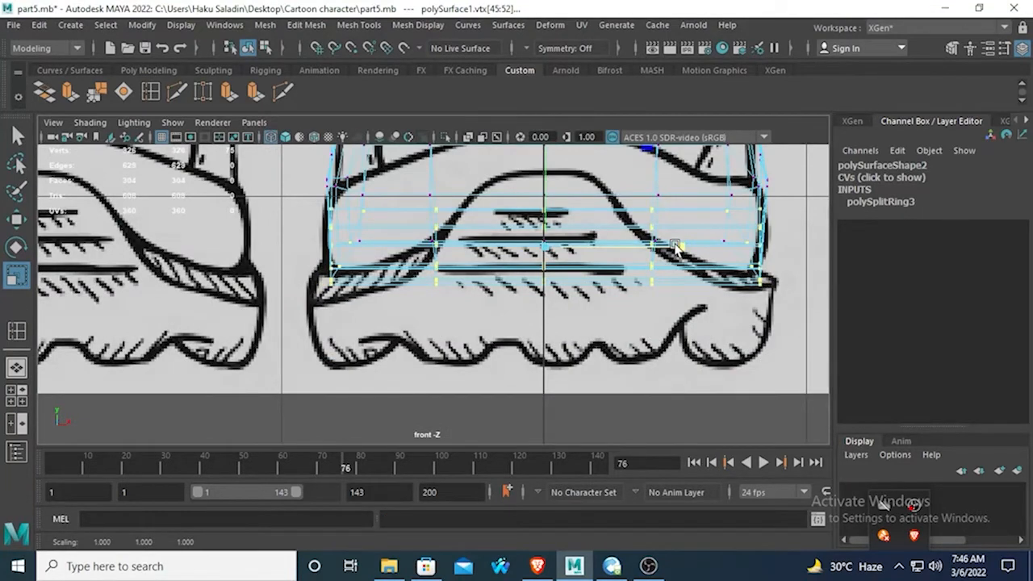
pyautogui.hotkey('ctrl', 'z')
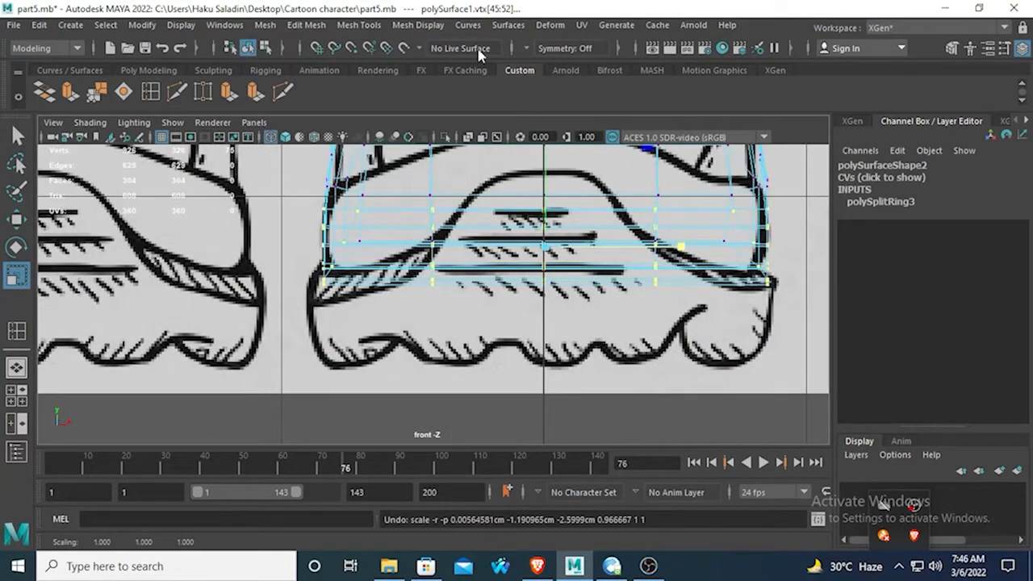
# Set the modelling symmetry to Object X.
pyautogui.click(533, 48)
pyautogui.click(577, 72)
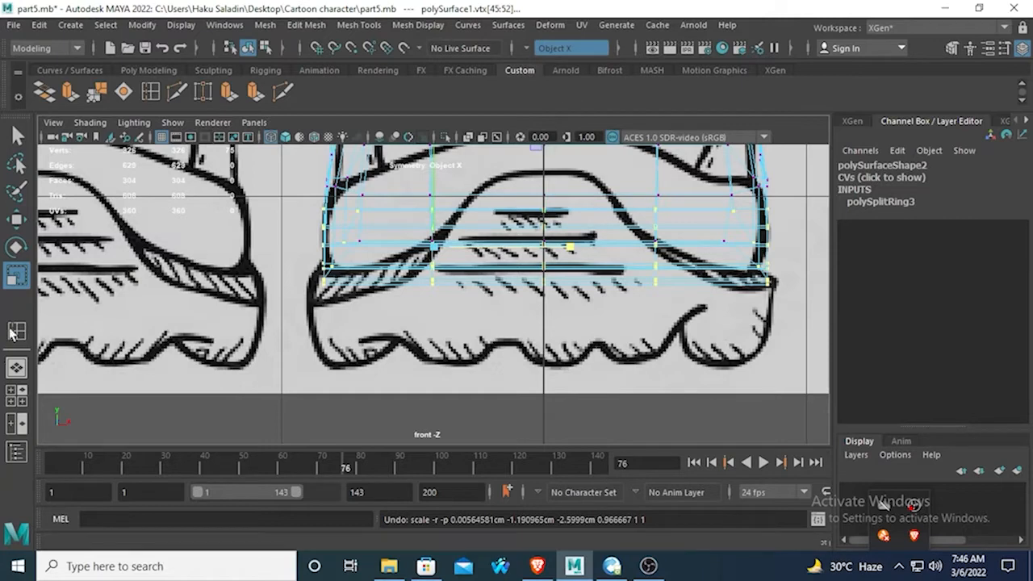
# Try rotating all the selected bottom vertices symmetrically in the front view, check the toe in perspective, and undo the rotation.
pyautogui.press('e')
pyautogui.moveTo(554, 174); pyautogui.dragTo(531, 153)
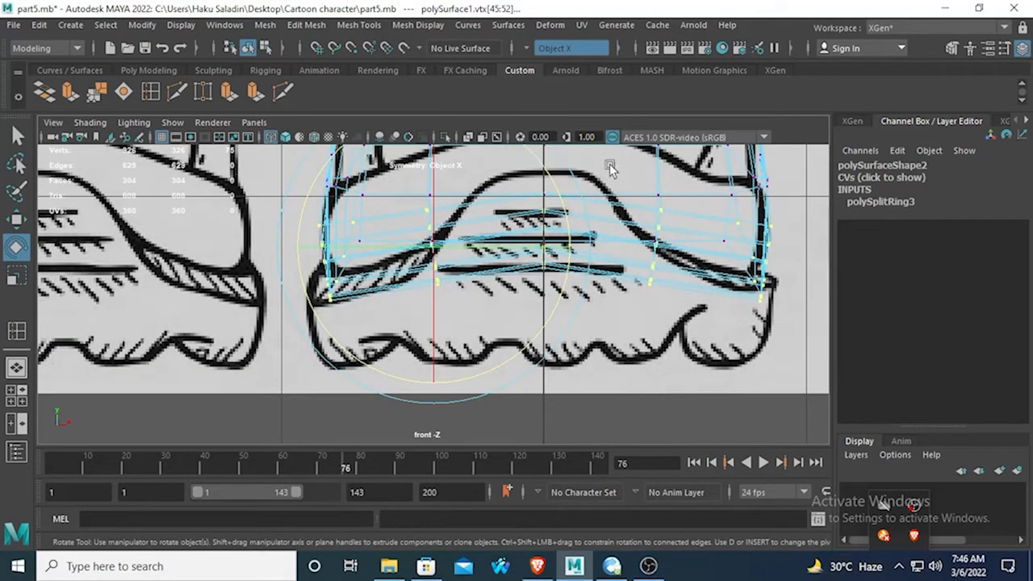
pyautogui.press('space')
pyautogui.press('space')
pyautogui.keyDown('alt'); pyautogui.moveTo(637, 255); pyautogui.dragTo(440, 290); pyautogui.keyUp('alt')
pyautogui.hotkey('ctrl', 'z')
pyautogui.hotkey('ctrl', 'z')
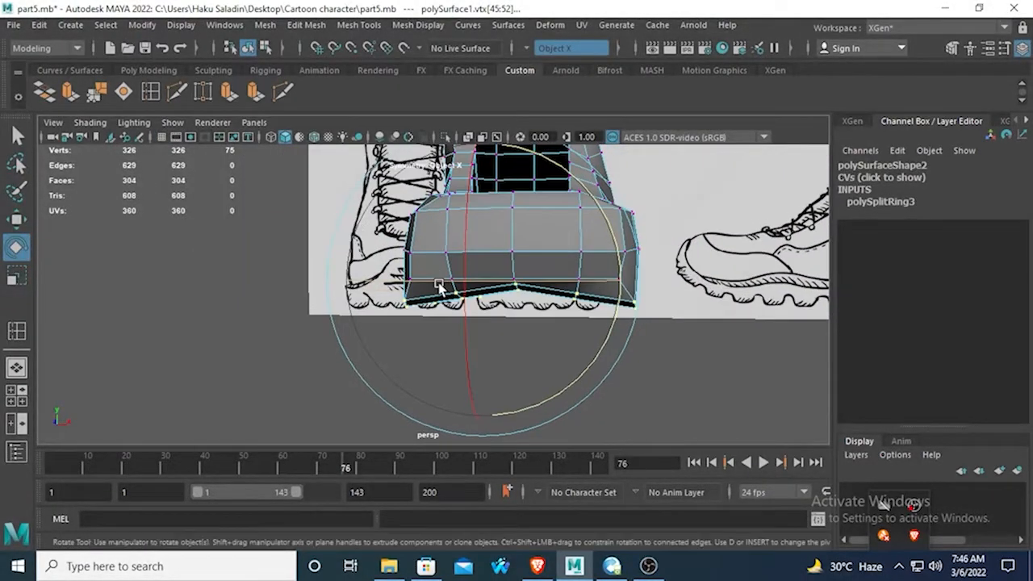
# Deselect the inner vertices of the shoe's underside, leaving only the outer border vertices selected.
pyautogui.press('space')
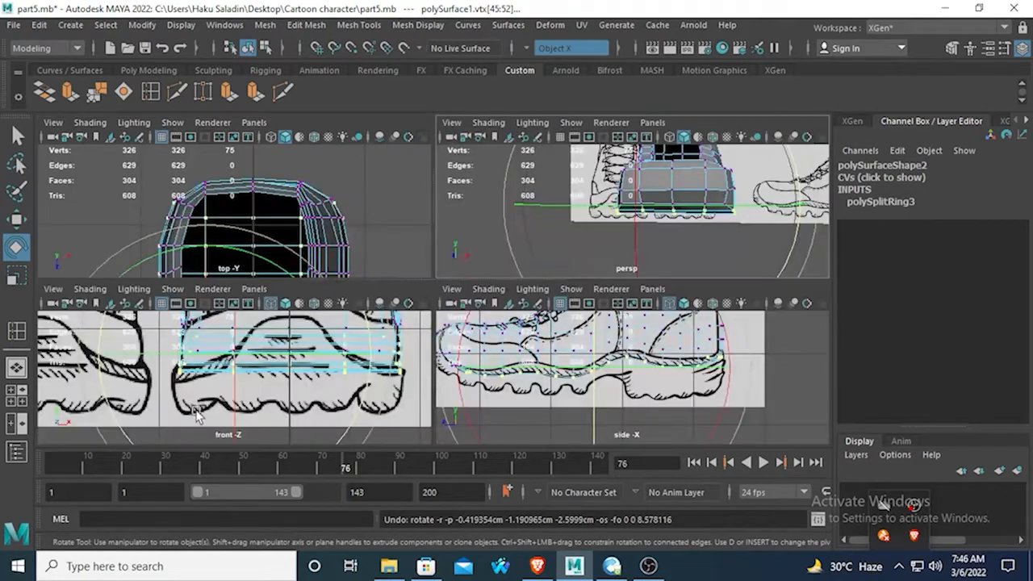
pyautogui.press('space')
pyautogui.click(16, 135)
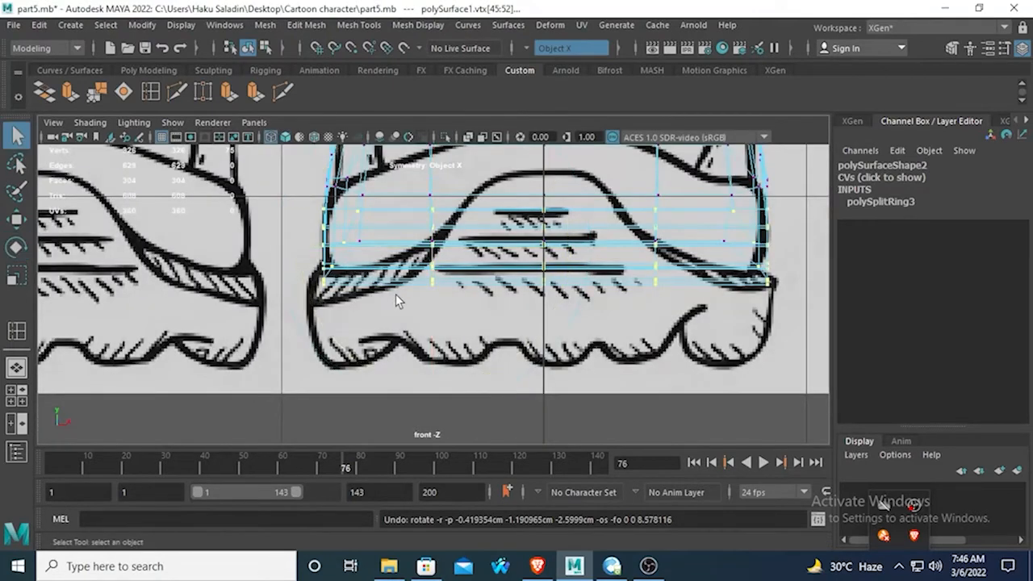
pyautogui.keyDown('ctrl'); pyautogui.moveTo(392, 251); pyautogui.dragTo(711, 332); pyautogui.keyUp('ctrl')
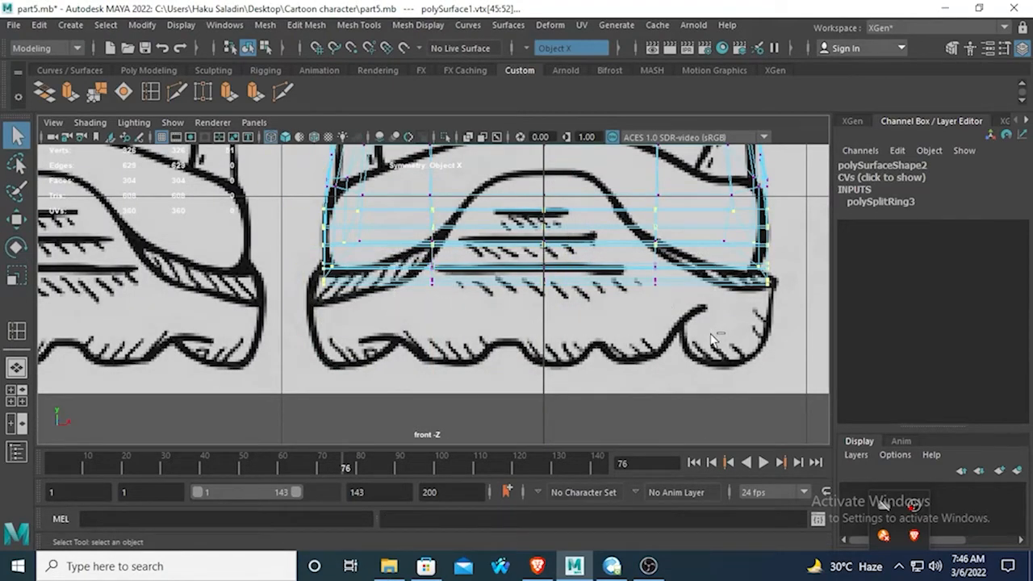
pyautogui.press('space')
pyautogui.press('space')
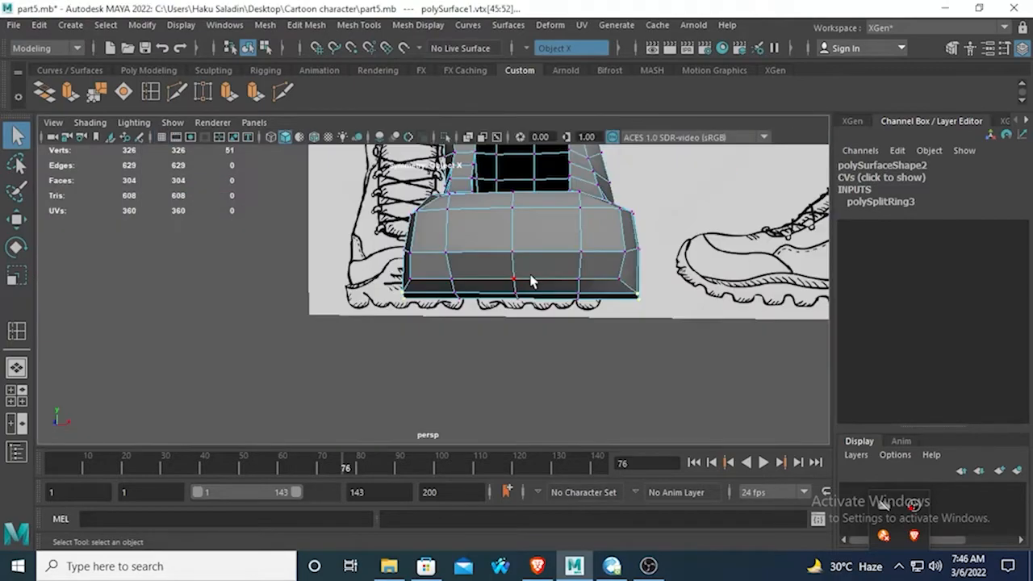
pyautogui.keyDown('alt'); pyautogui.moveTo(533, 283); pyautogui.dragTo(489, 244); pyautogui.keyUp('alt')
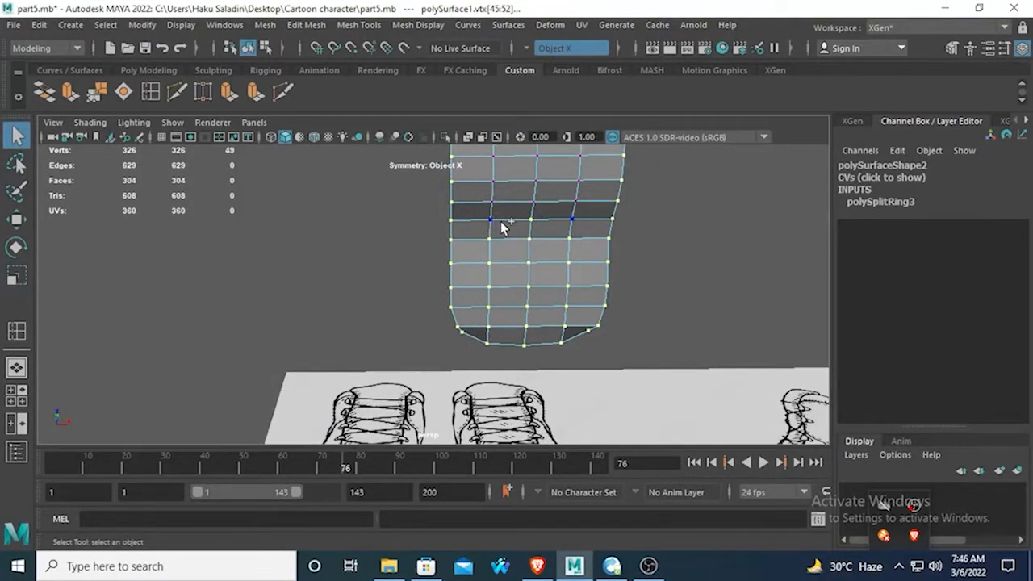
pyautogui.click(477, 321)
pyautogui.click(528, 288)
pyautogui.click(587, 347)
pyautogui.keyDown('alt'); pyautogui.moveTo(535, 258); pyautogui.dragTo(557, 363); pyautogui.keyUp('alt')
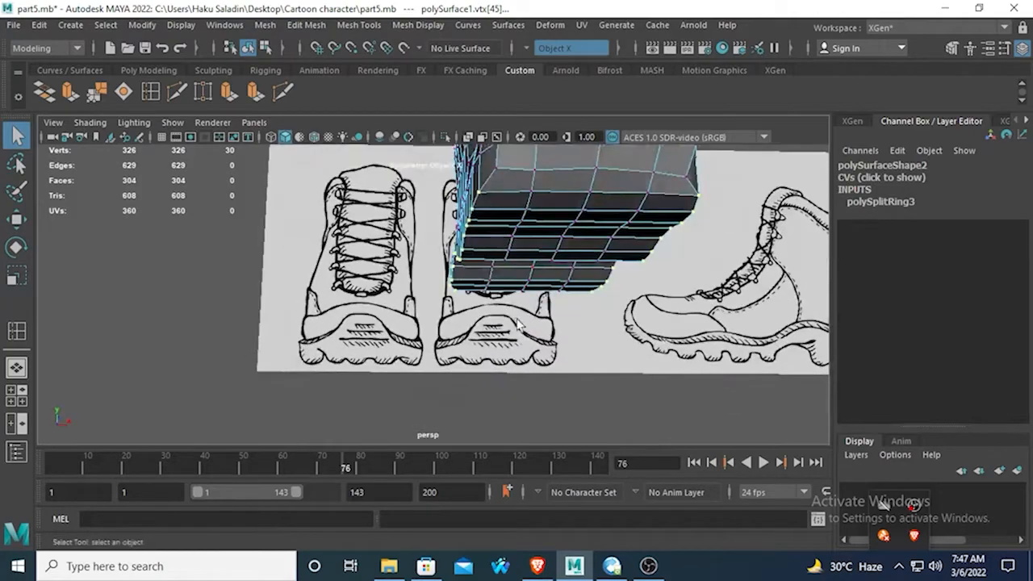
# Rotate the outer border vertices symmetrically in the front view so the lower ends of both sides tilt slightly inward.
pyautogui.press('space')
pyautogui.press('space')
pyautogui.press('space')
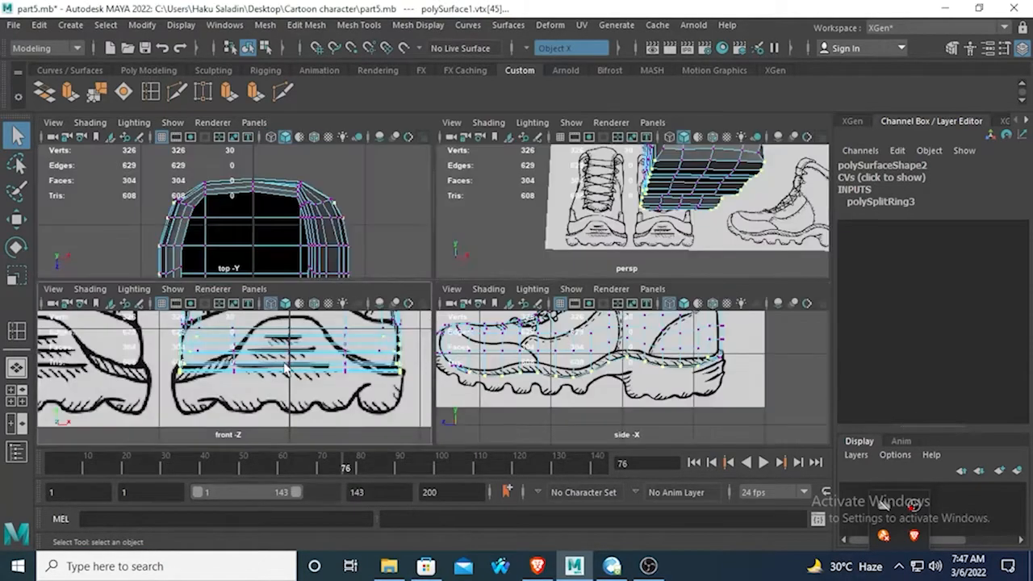
pyautogui.press('space')
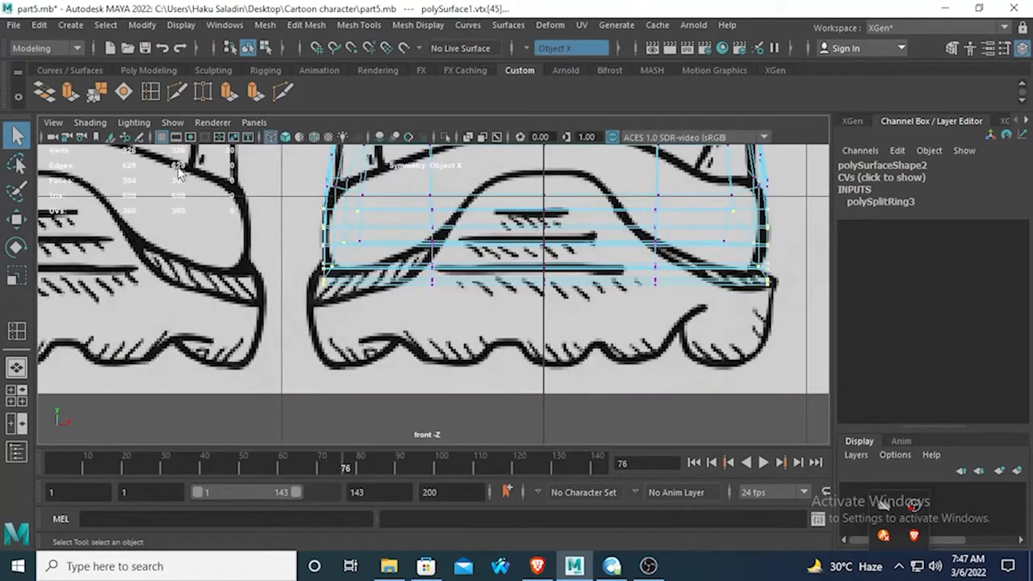
pyautogui.click(16, 247)
pyautogui.moveTo(476, 228); pyautogui.dragTo(443, 174)
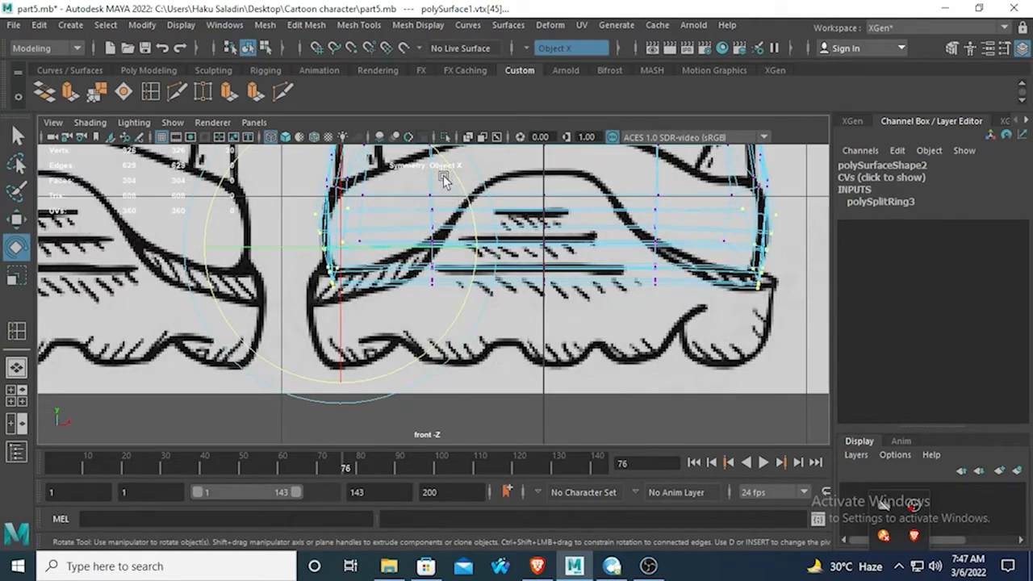
pyautogui.click(18, 135)
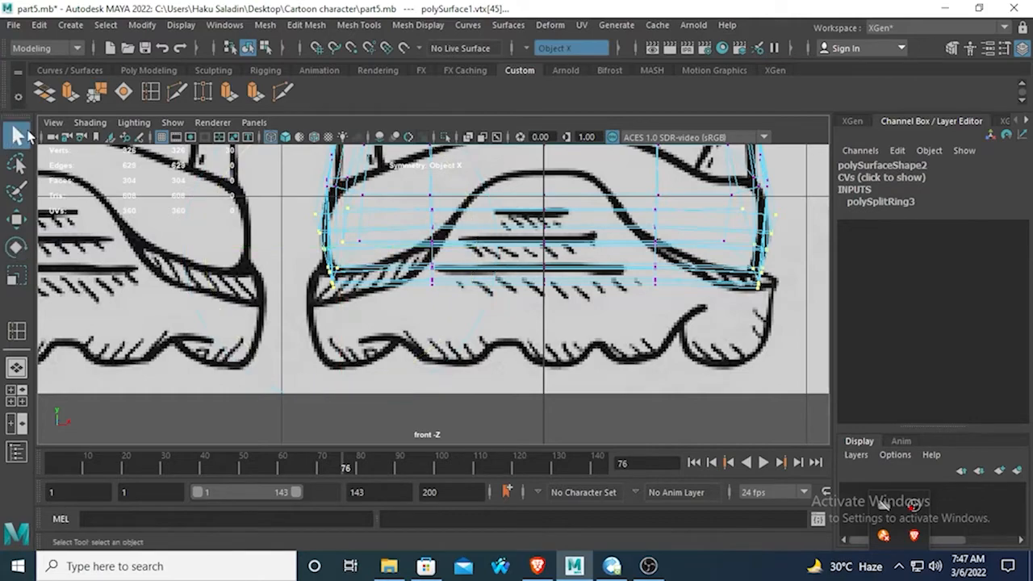
# Inspect the tilted bottom edge in the perspective view with smooth preview, and return to the unsmoothed display.
pyautogui.press('space')
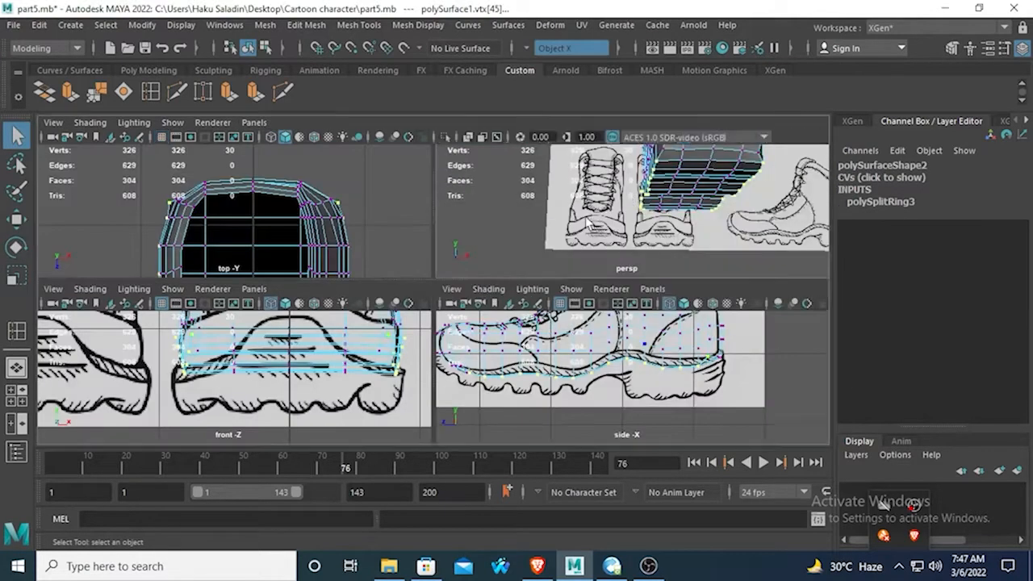
pyautogui.press('space')
pyautogui.keyDown('alt'); pyautogui.moveTo(533, 242); pyautogui.dragTo(459, 248); pyautogui.keyUp('alt')
pyautogui.press('3')
pyautogui.press('1')
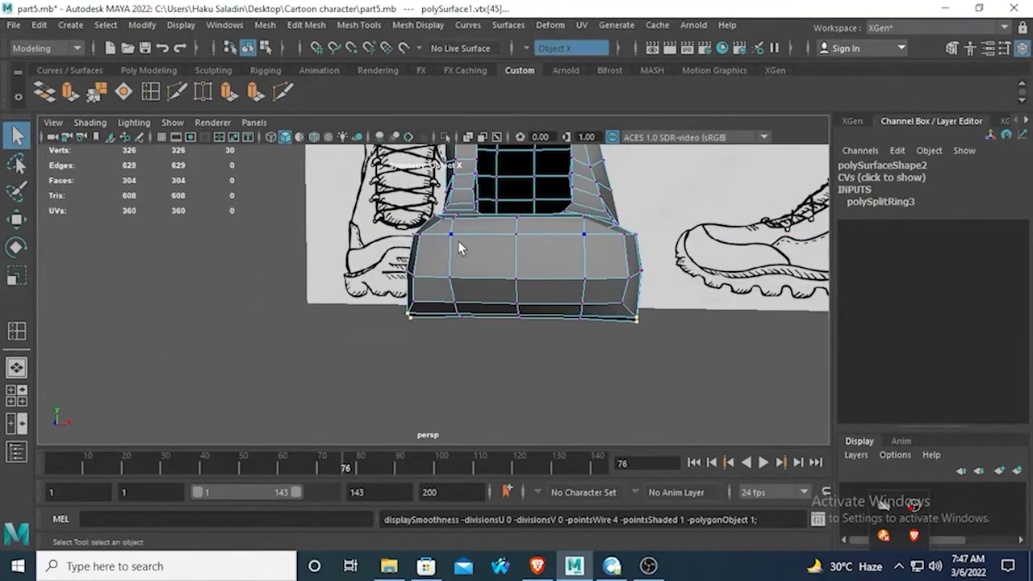
# Try narrowing the lowest outer border vertices across the boot's width in the front view, and undo the scaling.
pyautogui.press('space')
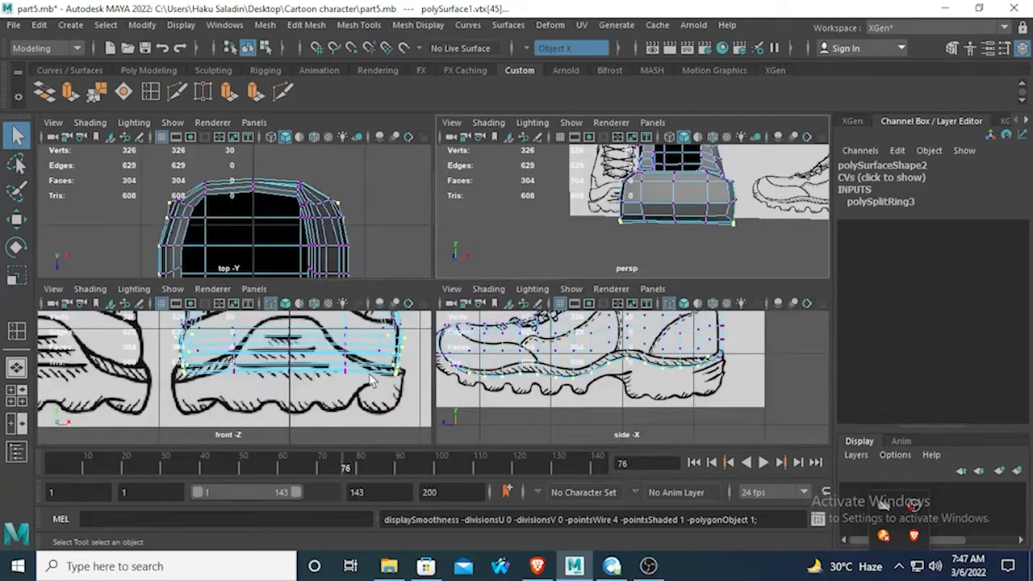
pyautogui.press('space')
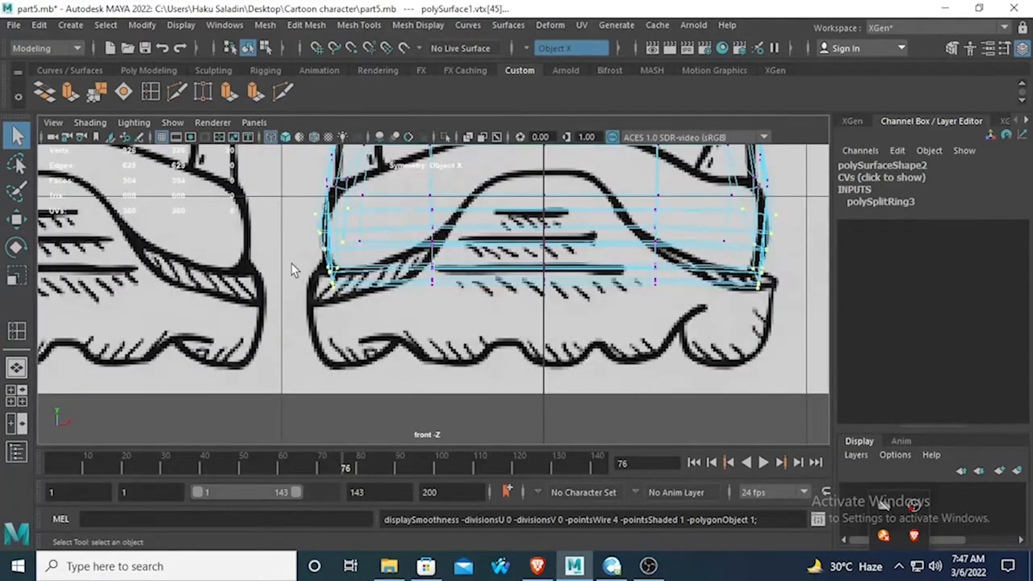
pyautogui.moveTo(293, 271); pyautogui.dragTo(797, 337)
pyautogui.moveTo(755, 298); pyautogui.dragTo(755, 298)
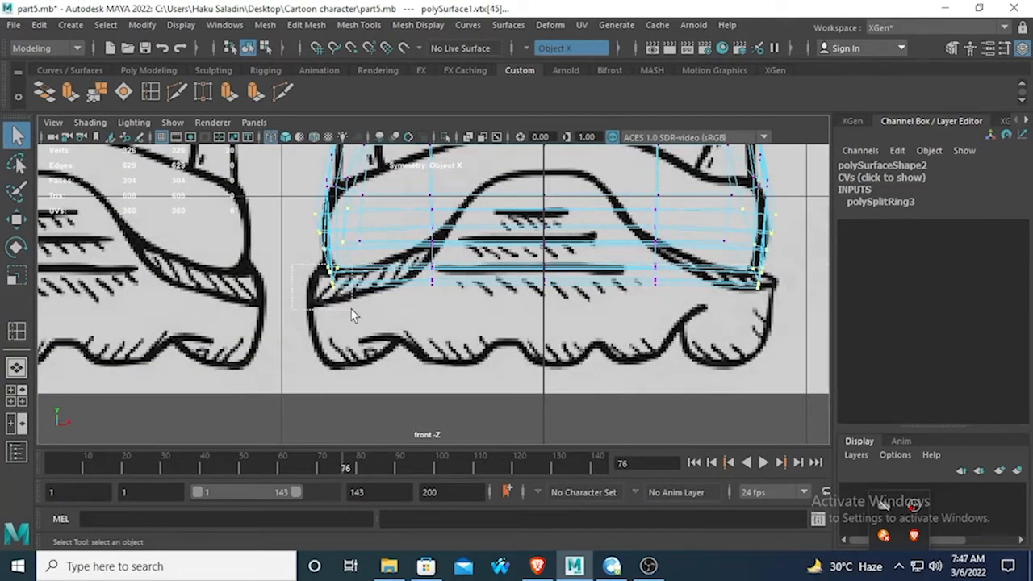
pyautogui.press('r')
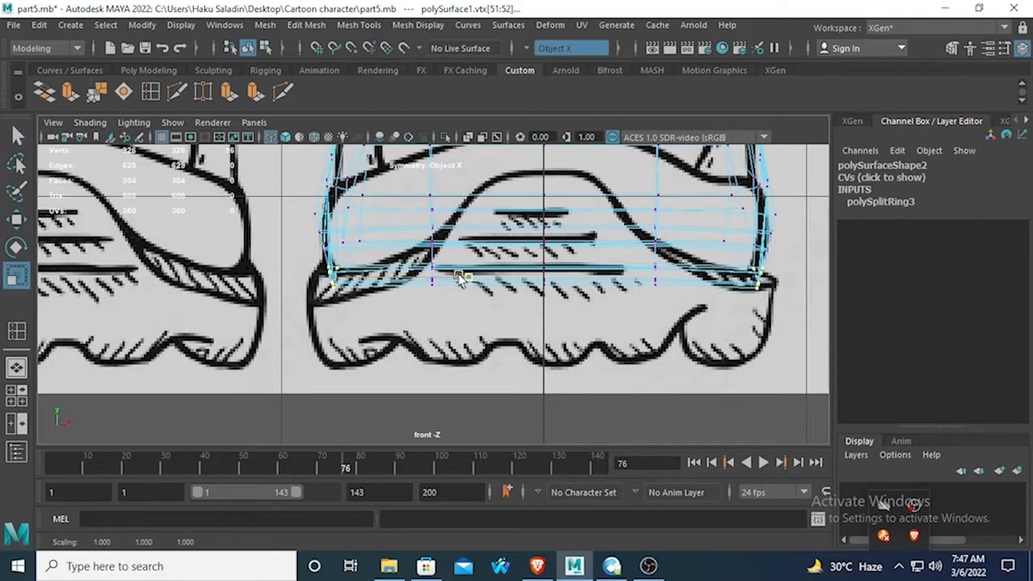
pyautogui.hotkey('ctrl', 'z')
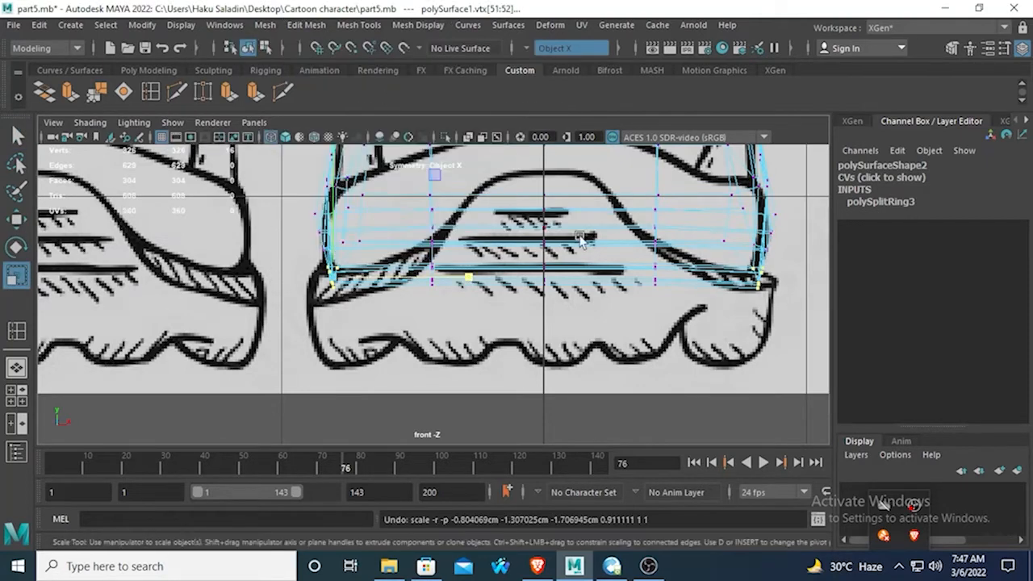
# Add the heel's bottom vertices to the selection in the side view and scale the bottom edge to about 0.94 across its width.
pyautogui.press('space')
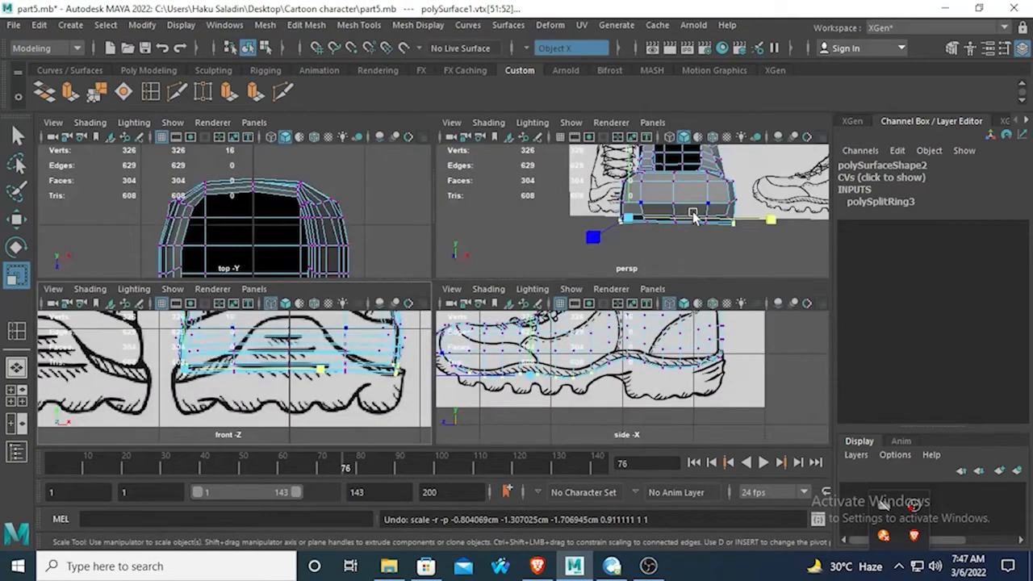
pyautogui.keyDown('shift'); pyautogui.moveTo(600, 353); pyautogui.dragTo(737, 396); pyautogui.keyUp('shift')
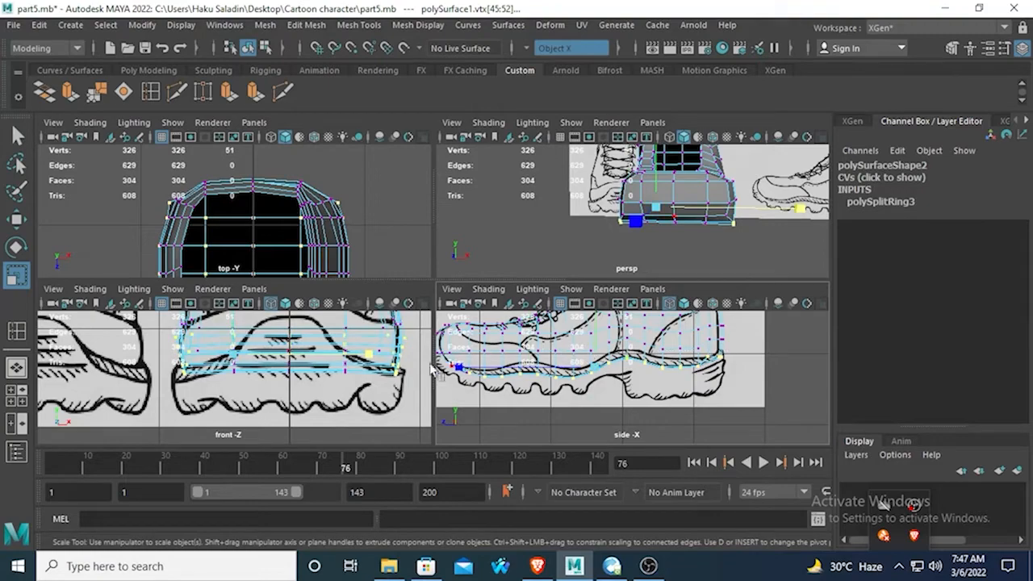
pyautogui.press('space')
pyautogui.press('space')
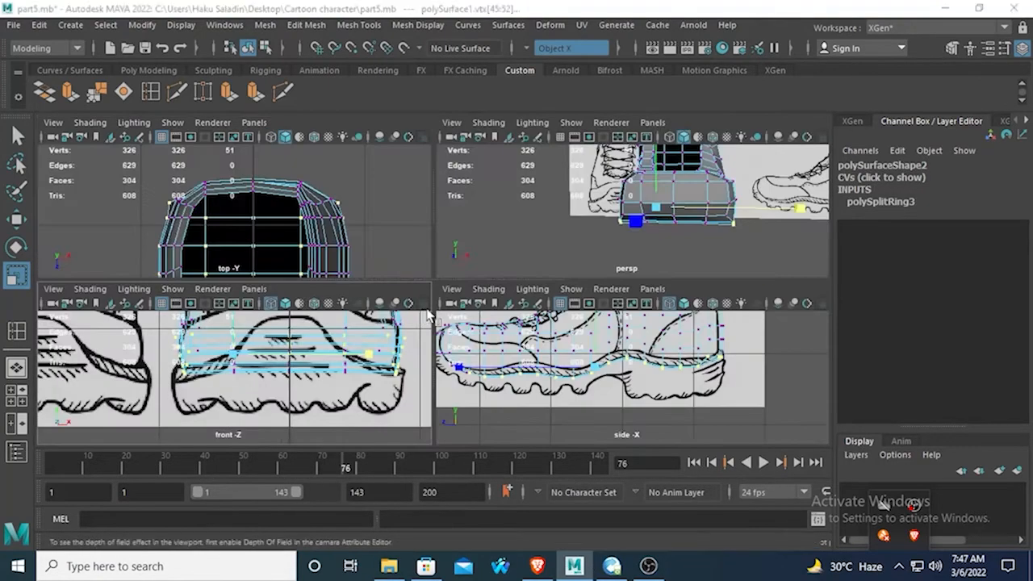
pyautogui.press('space')
pyautogui.moveTo(565, 248); pyautogui.dragTo(555, 246)
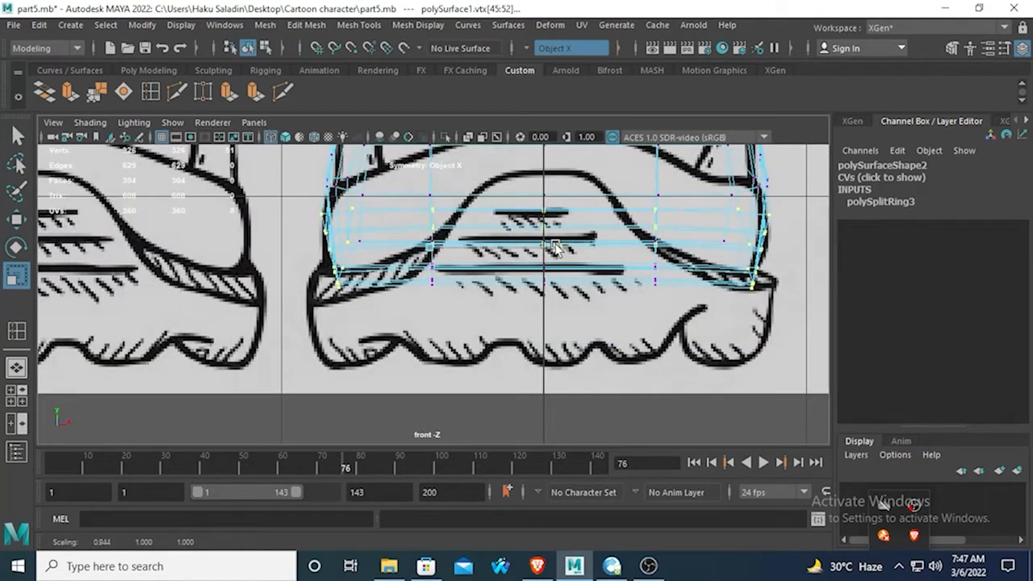
# Inspect the narrowed bottom edge in perspective with smooth preview, and return the boot to object mode.
pyautogui.press('space')
pyautogui.press('space')
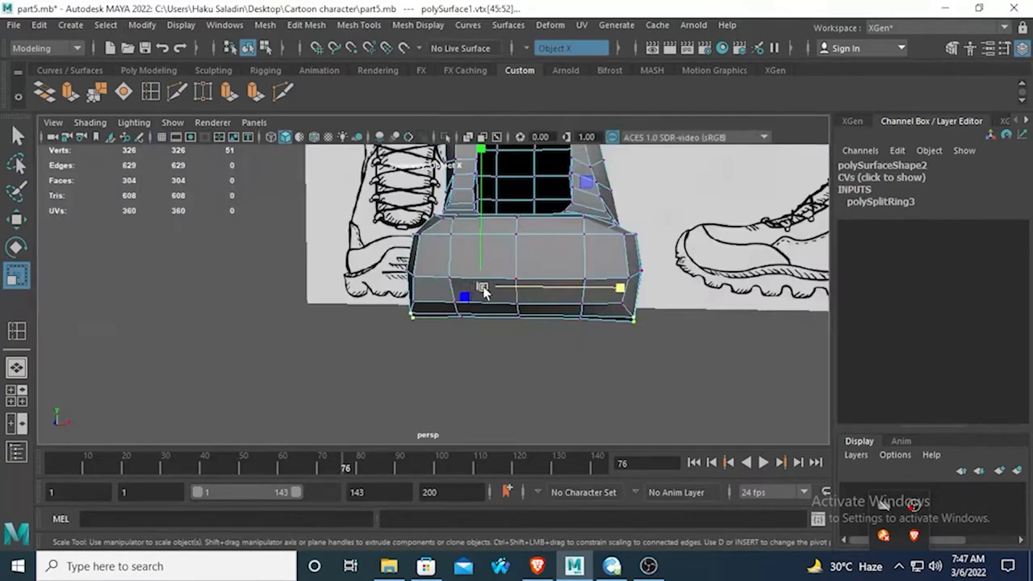
pyautogui.keyDown('alt'); pyautogui.moveTo(484, 292); pyautogui.dragTo(516, 285); pyautogui.keyUp('alt')
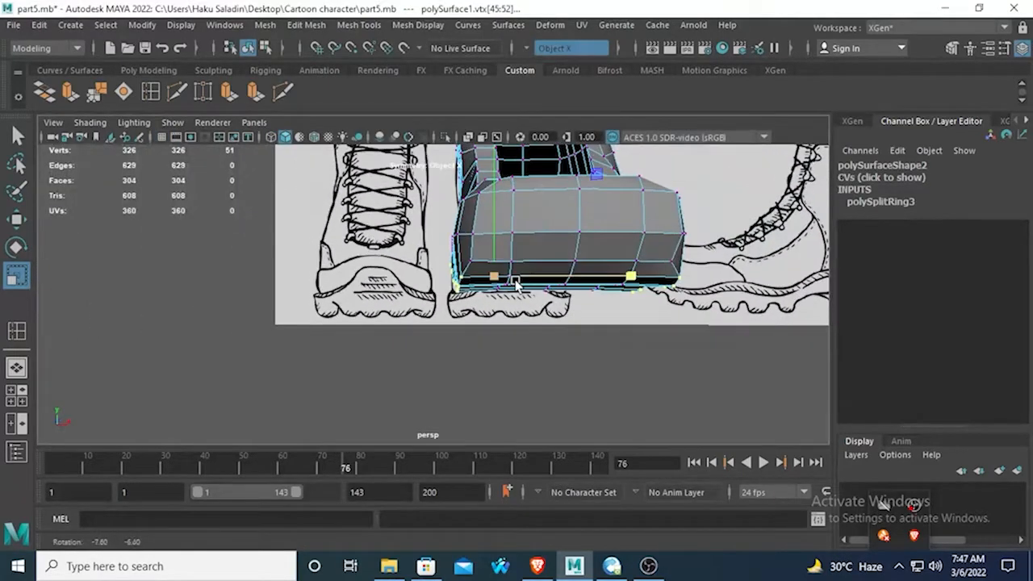
pyautogui.press('3')
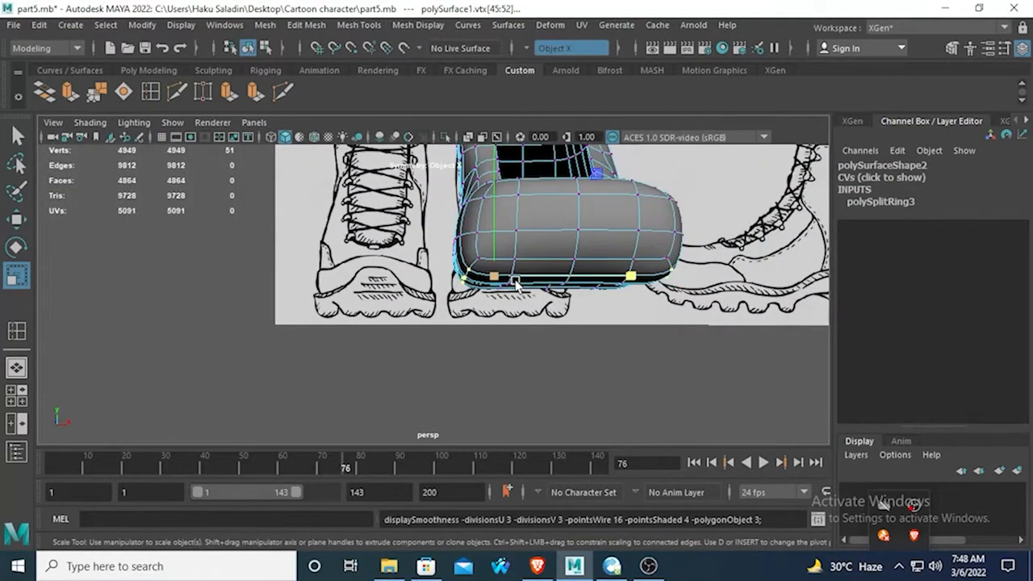
pyautogui.keyDown('alt'); pyautogui.moveTo(588, 242); pyautogui.dragTo(361, 303); pyautogui.keyUp('alt')
pyautogui.moveTo(438, 238); pyautogui.dragTo(518, 108, button='right')
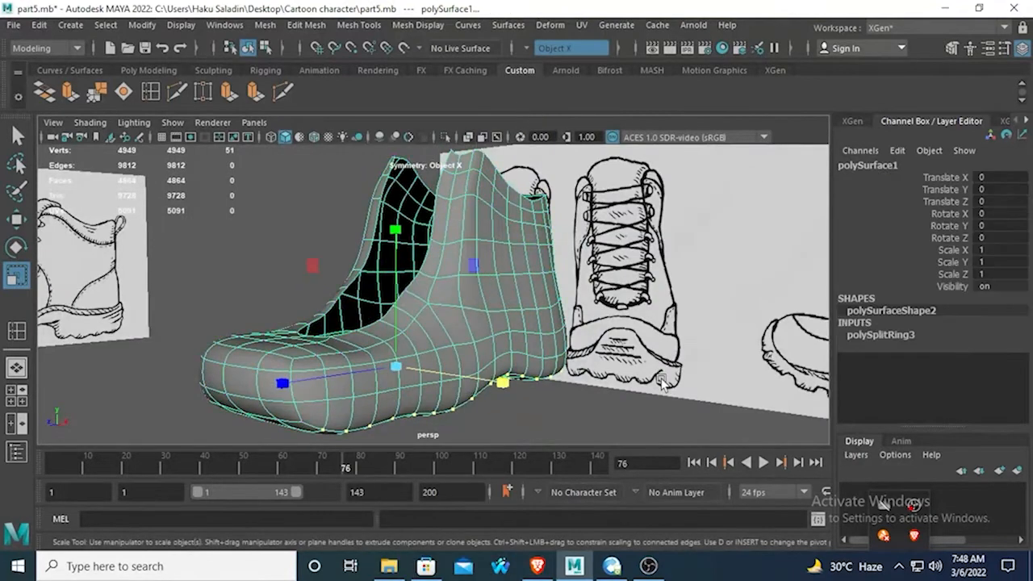
pyautogui.click(565, 218)
pyautogui.scroll(-3, 532, 279)
pyautogui.keyDown('alt'); pyautogui.moveTo(532, 278); pyautogui.dragTo(519, 358); pyautogui.keyUp('alt')
pyautogui.click(521, 355)
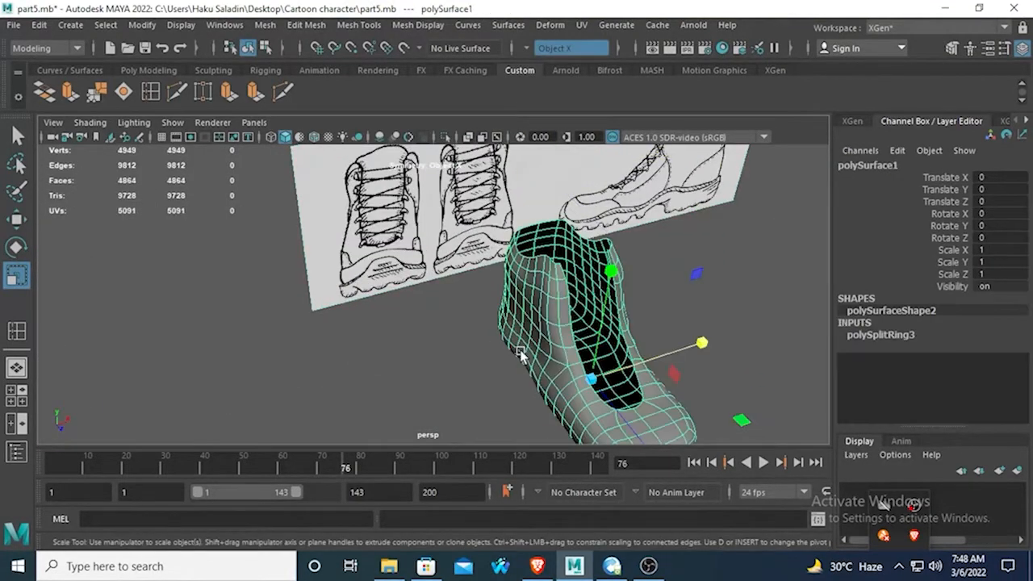
# Turn off the smooth preview and examine the unsmoothed boot from the front, above and side.
pyautogui.press('1')
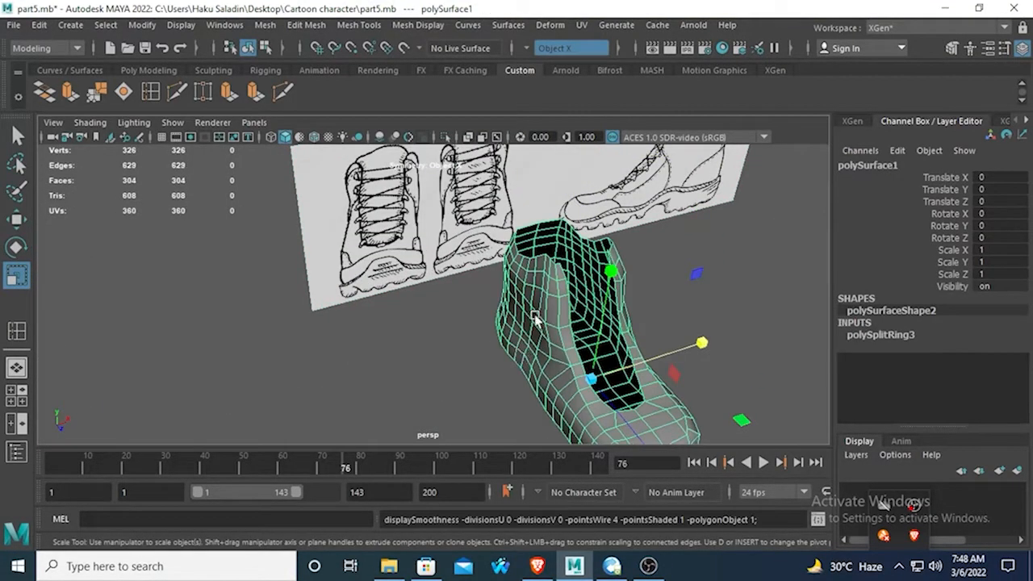
pyautogui.keyDown('alt'); pyautogui.moveTo(535, 319); pyautogui.dragTo(472, 279); pyautogui.keyUp('alt')
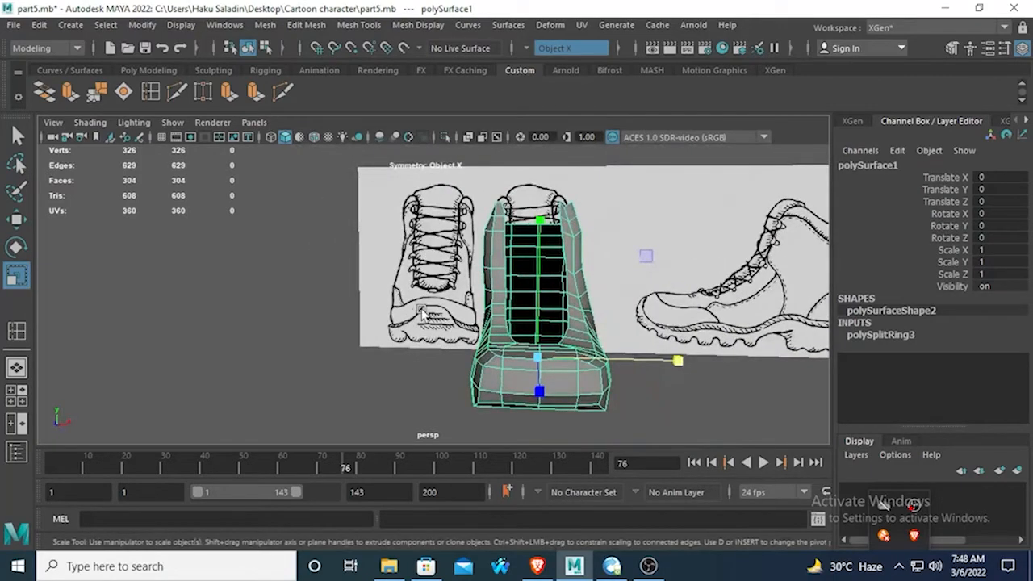
pyautogui.keyDown('alt'); pyautogui.moveTo(424, 314); pyautogui.dragTo(401, 370); pyautogui.keyUp('alt')
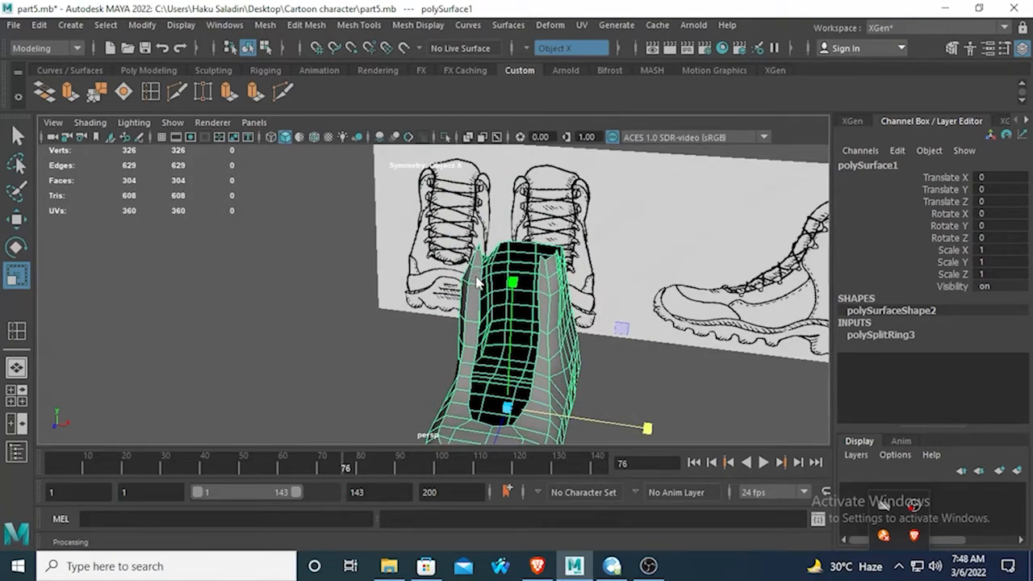
pyautogui.moveTo(478, 283); pyautogui.dragTo(544, 129, button='right')
pyautogui.keyDown('alt'); pyautogui.moveTo(538, 325); pyautogui.dragTo(387, 312); pyautogui.keyUp('alt')
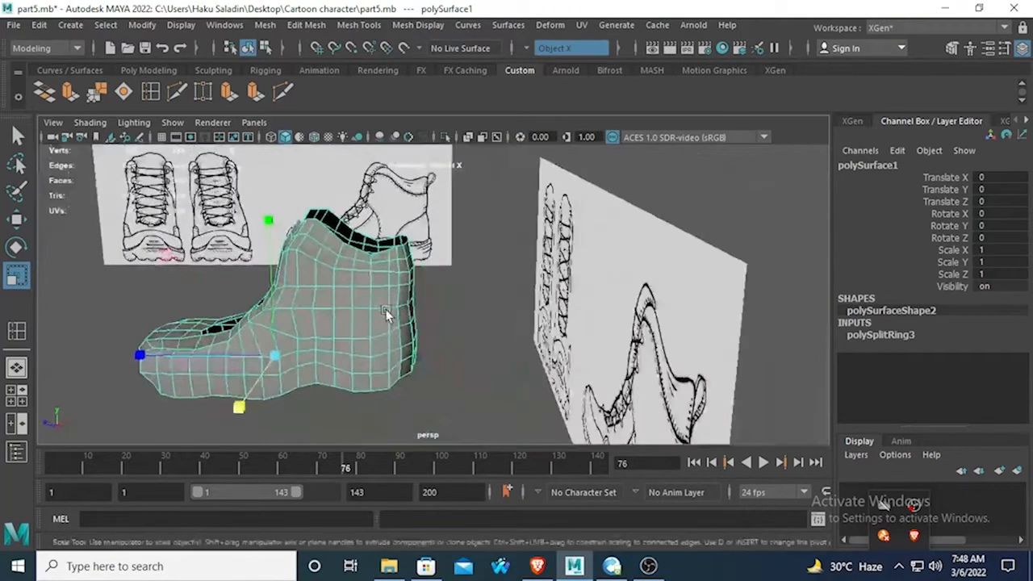
# In the side view, lower the upper forefoot vertices behind the toe cap slightly to follow the drawing's top outline.
pyautogui.press('space')
pyautogui.press('space')
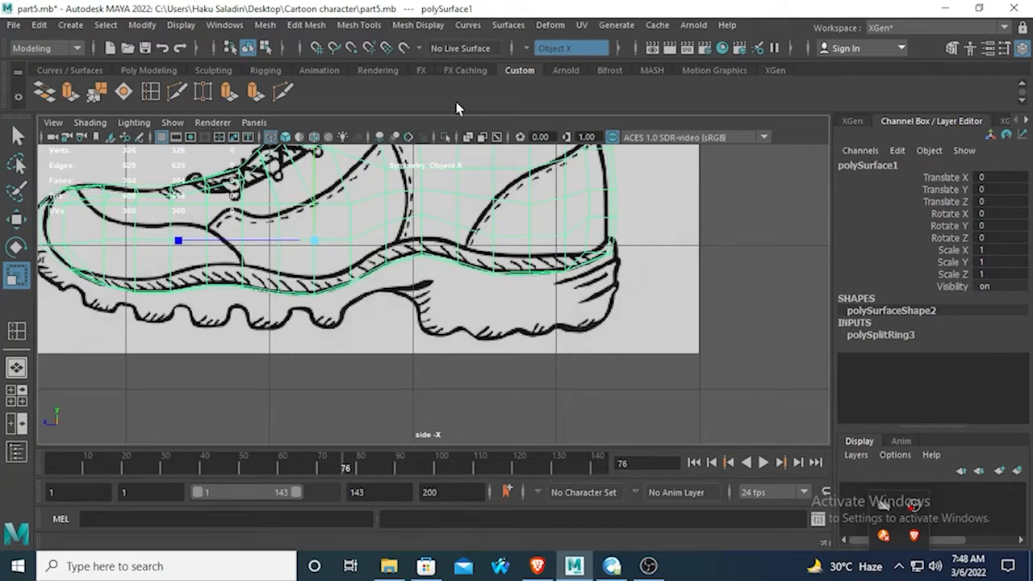
pyautogui.keyDown('alt'); pyautogui.moveTo(219, 264); pyautogui.dragTo(368, 285, button='middle'); pyautogui.keyUp('alt')
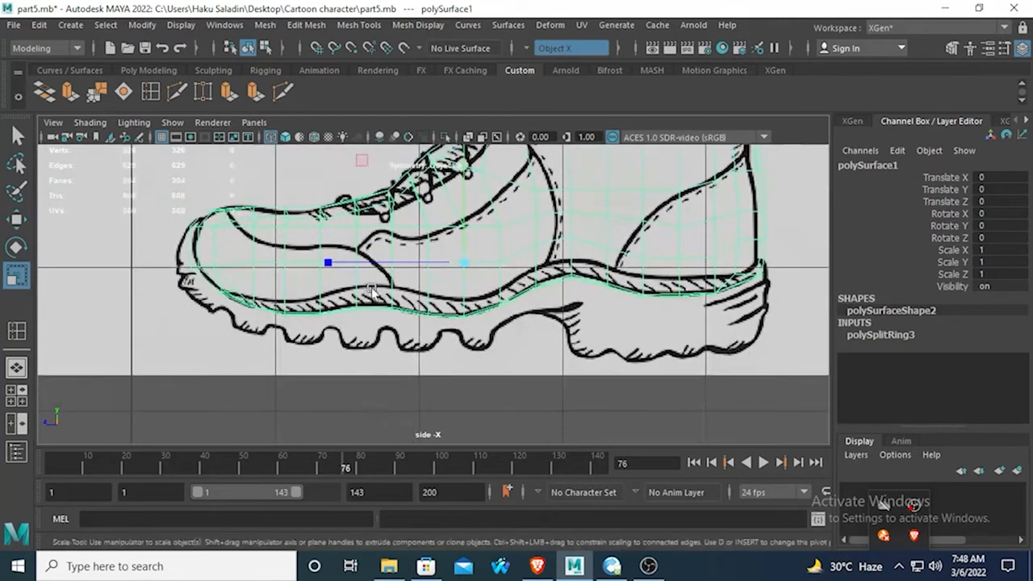
pyautogui.scroll(2, 368, 283)
pyautogui.keyDown('alt'); pyautogui.moveTo(263, 213); pyautogui.dragTo(314, 235, button='middle'); pyautogui.keyUp('alt')
pyautogui.scroll(1, 315, 235)
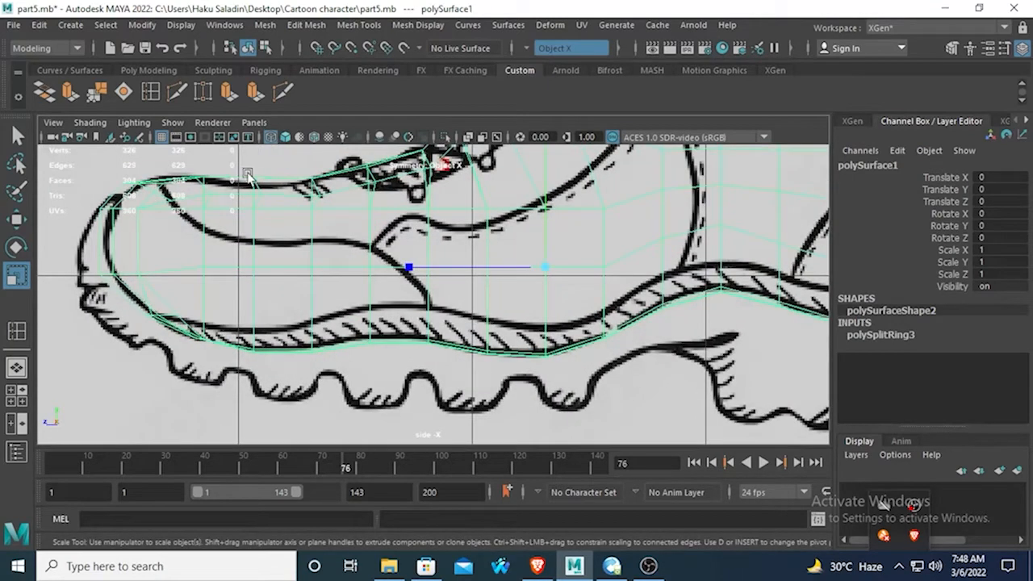
pyautogui.rightClick(250, 177)
pyautogui.click(178, 147)
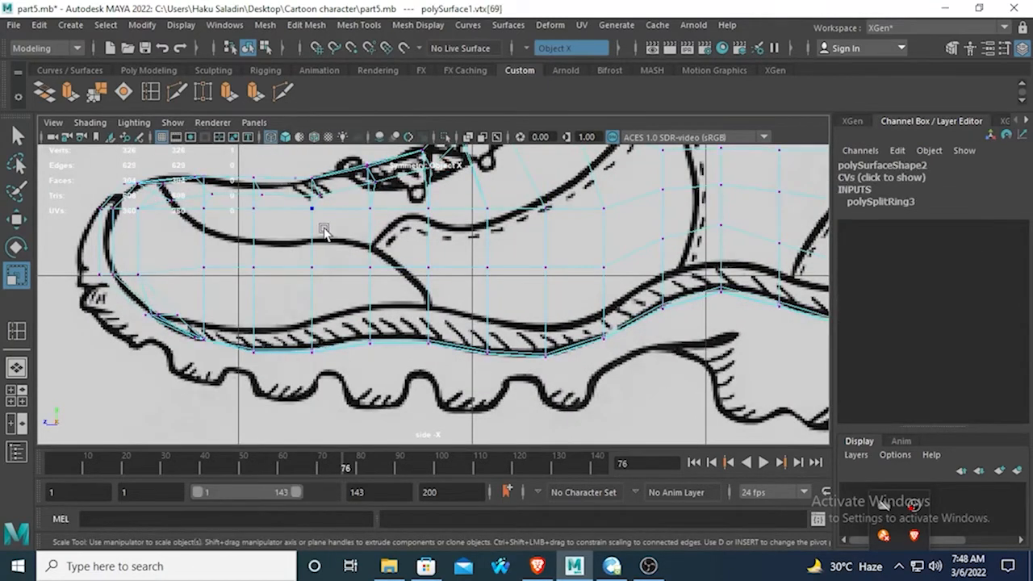
pyautogui.keyDown('alt'); pyautogui.moveTo(323, 231); pyautogui.dragTo(352, 298, button='middle'); pyautogui.keyUp('alt')
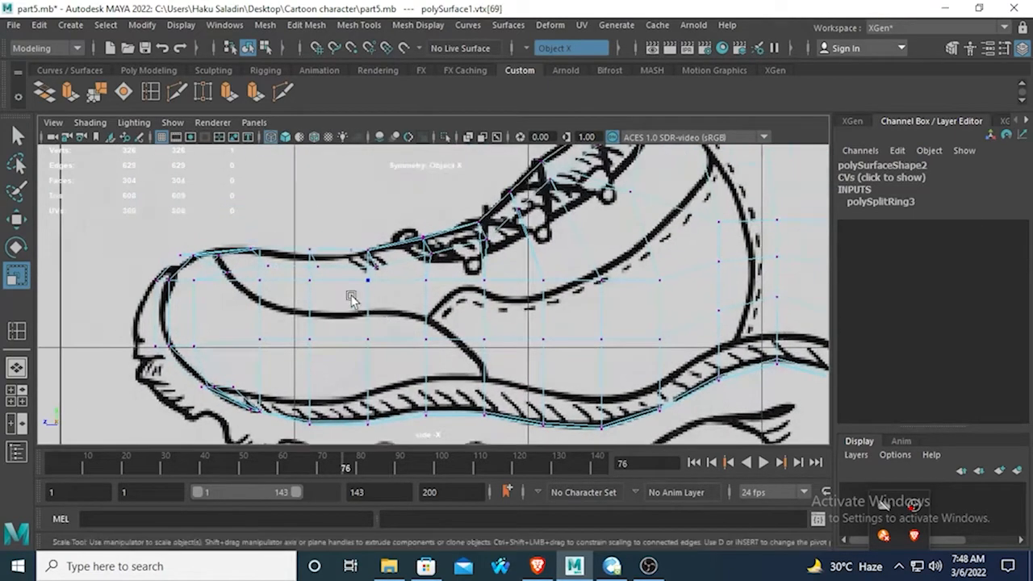
pyautogui.click(16, 218)
pyautogui.keyDown('alt'); pyautogui.moveTo(268, 195); pyautogui.dragTo(293, 247, button='middle'); pyautogui.keyUp('alt')
pyautogui.moveTo(335, 180); pyautogui.dragTo(338, 187)
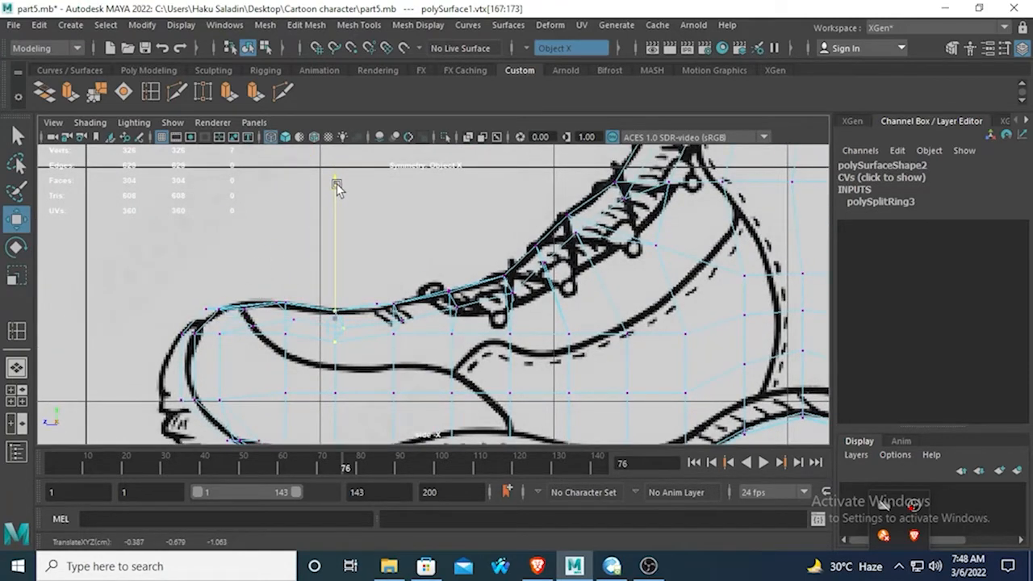
# Lower the vertices at the upper front corner of the toe onto the drawn toe outline.
pyautogui.keyDown('alt'); pyautogui.moveTo(219, 334); pyautogui.dragTo(291, 287, button='middle'); pyautogui.keyUp('alt')
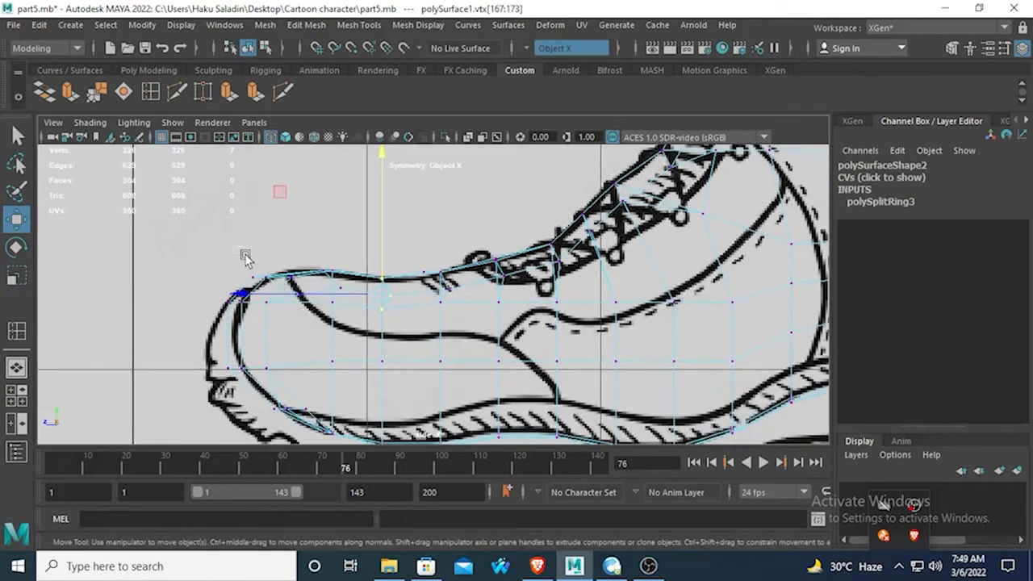
pyautogui.moveTo(245, 254); pyautogui.dragTo(278, 285)
pyautogui.keyDown('alt'); pyautogui.moveTo(259, 204); pyautogui.dragTo(278, 236, button='middle'); pyautogui.keyUp('alt')
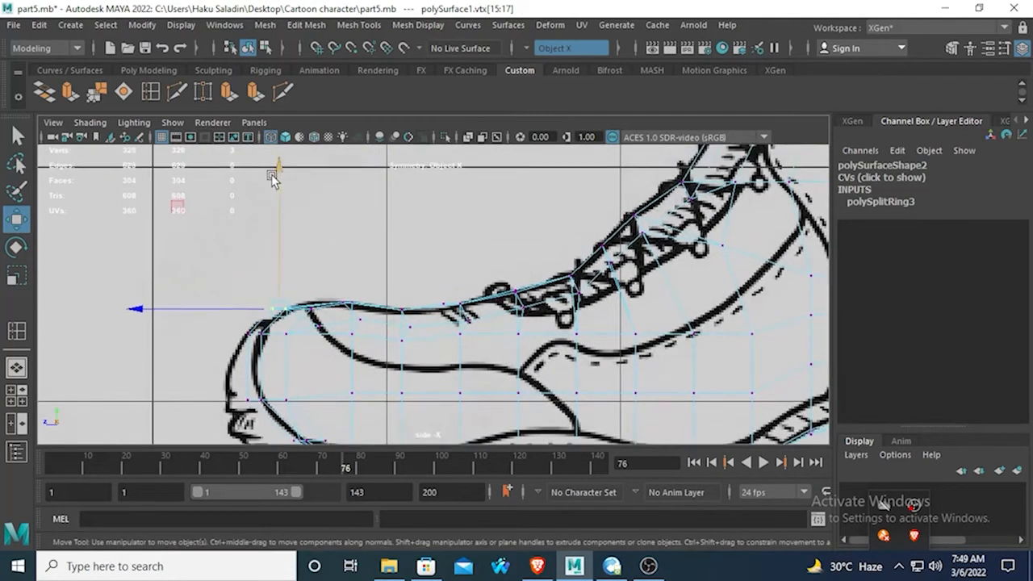
pyautogui.moveTo(277, 175); pyautogui.dragTo(278, 183)
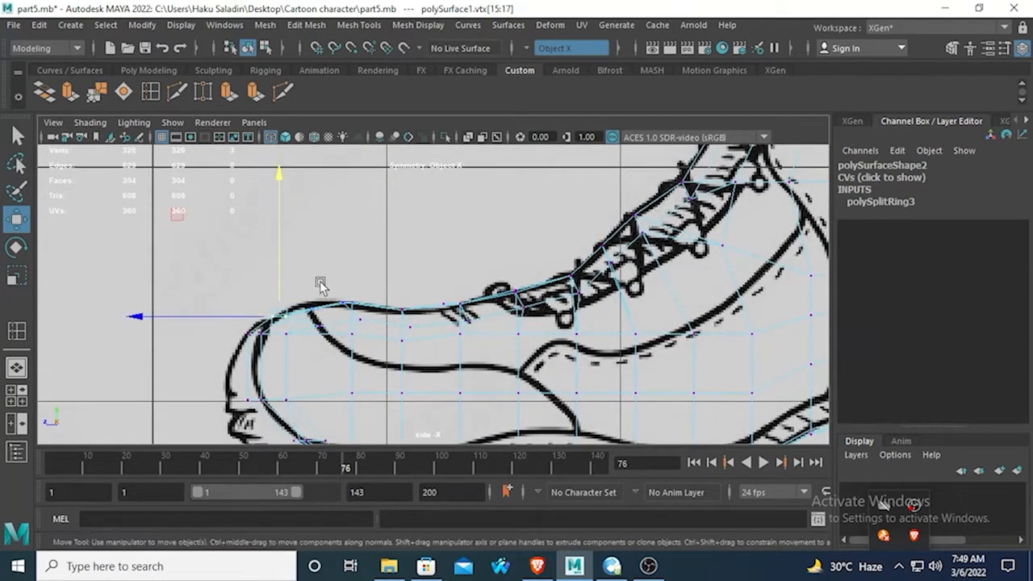
# Shift the upper toe-cap vertices slightly forward, turn symmetry off, and move them further forward together with the vertices just below.
pyautogui.click(348, 305)
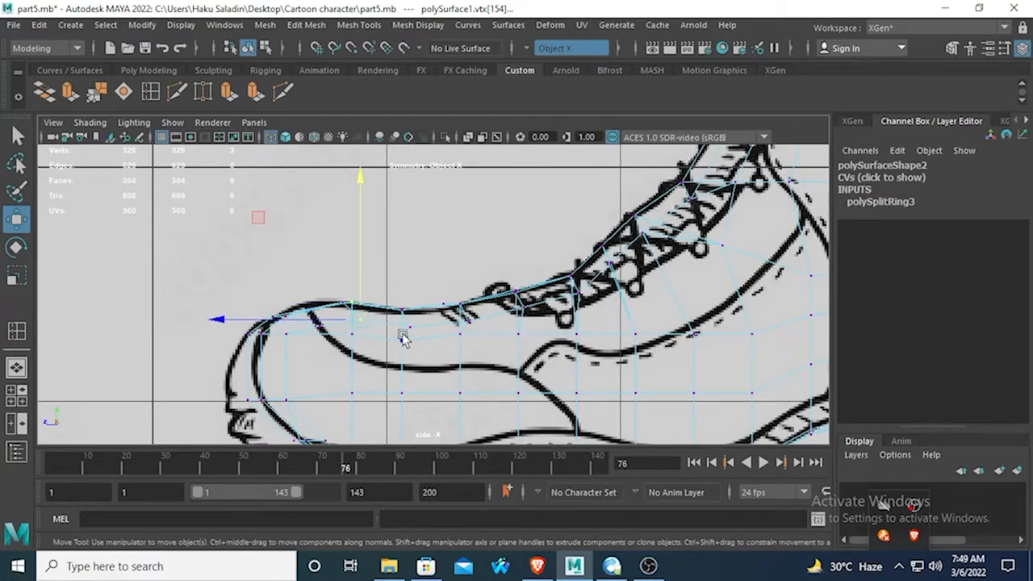
pyautogui.moveTo(226, 321)
pyautogui.mouseDown()
pyautogui.moveTo(212, 321)
pyautogui.moveTo(221, 320)
pyautogui.mouseUp()
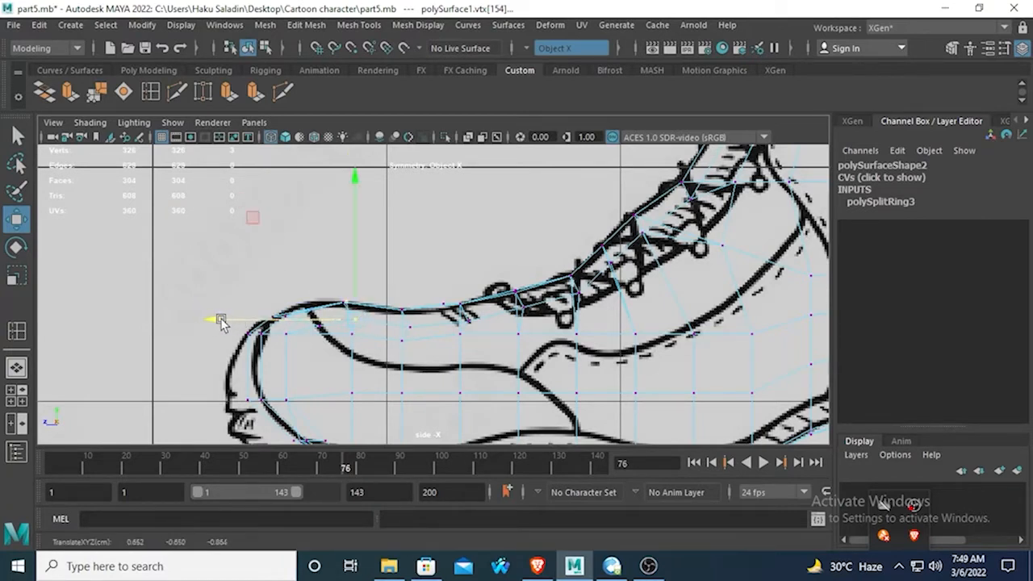
pyautogui.click(539, 49)
pyautogui.click(551, 54)
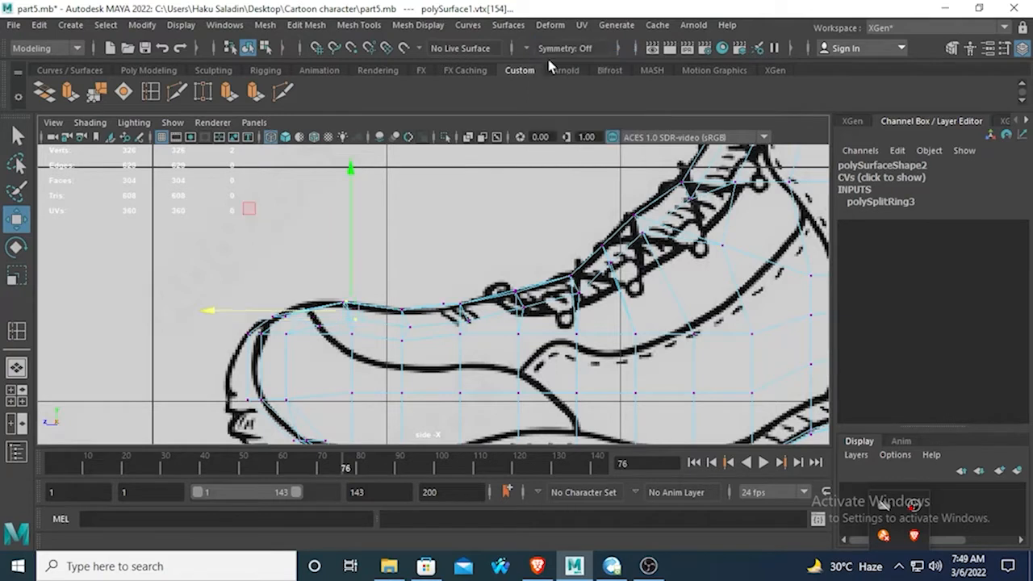
pyautogui.moveTo(369, 343); pyautogui.dragTo(324, 294)
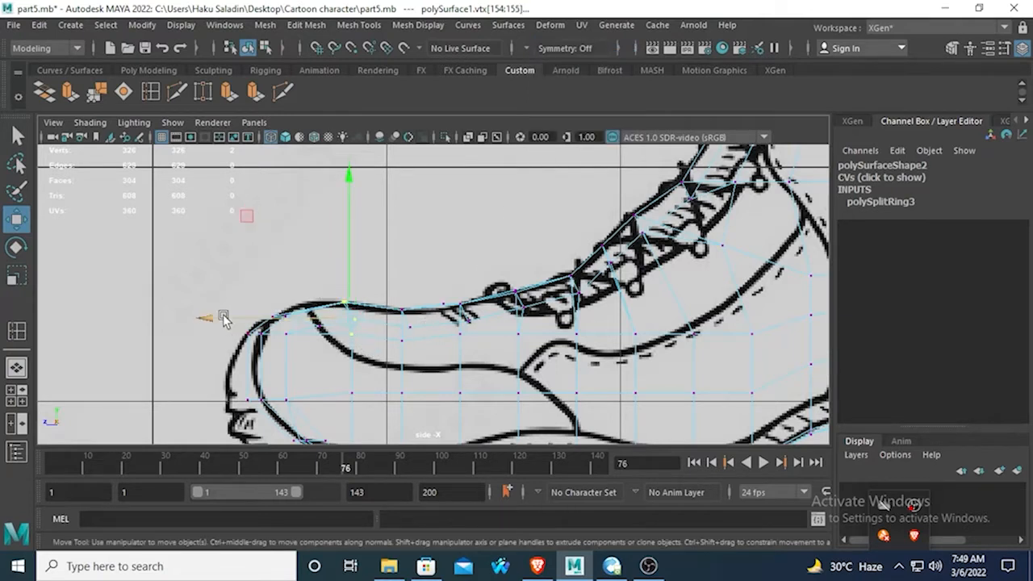
pyautogui.moveTo(224, 319); pyautogui.dragTo(203, 315)
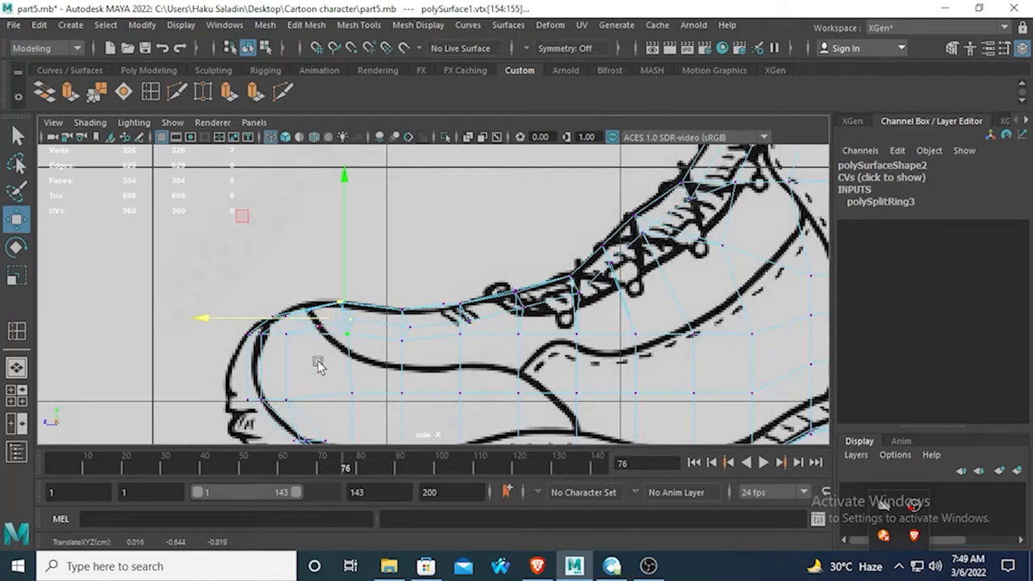
pyautogui.keyDown('alt'); pyautogui.moveTo(316, 363); pyautogui.dragTo(318, 316, button='middle'); pyautogui.keyUp('alt')
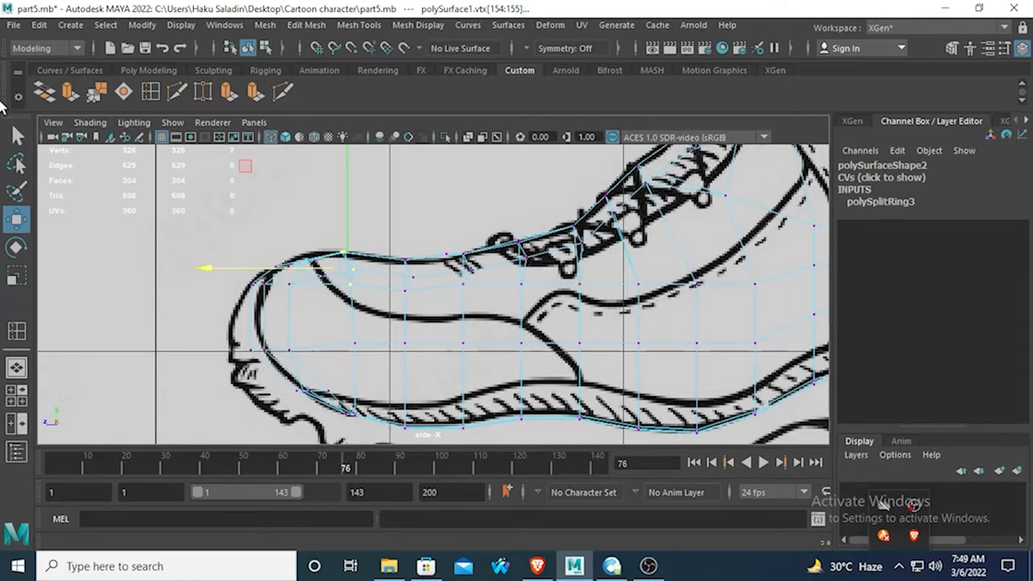
pyautogui.click(17, 135)
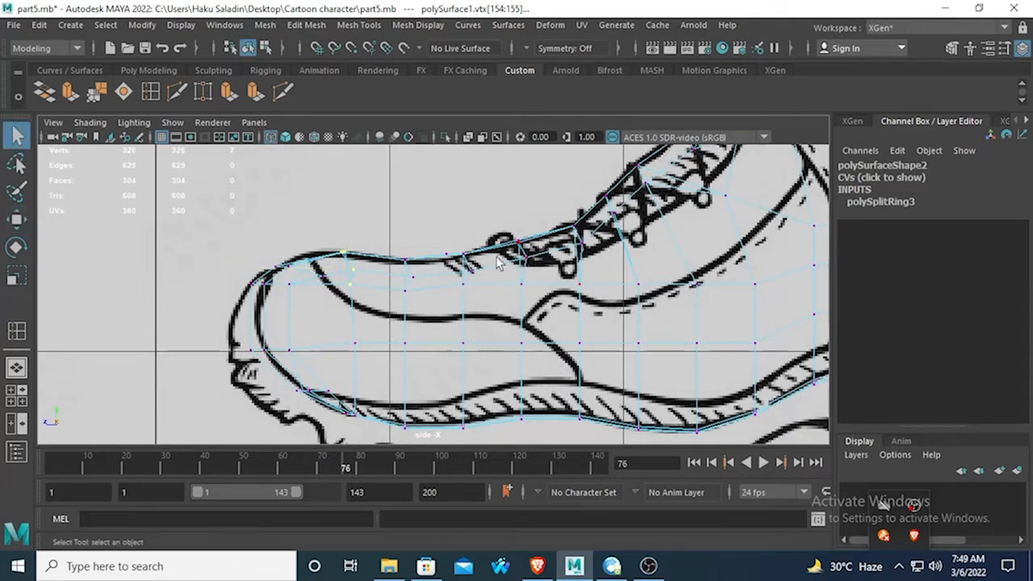
pyautogui.keyDown('alt'); pyautogui.moveTo(546, 331); pyautogui.dragTo(434, 257, button='middle'); pyautogui.keyUp('alt')
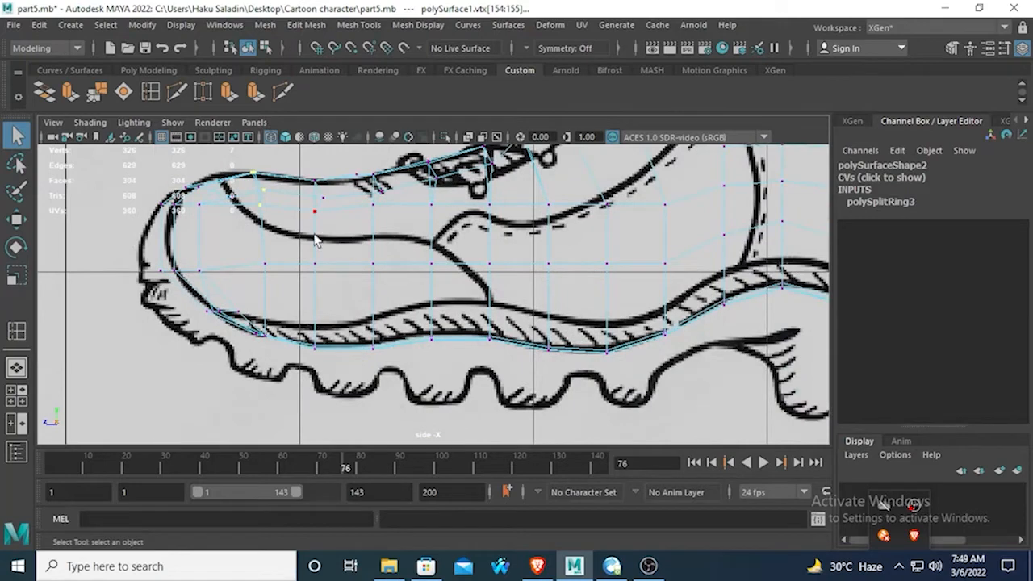
# Insert two lengthwise edge loops around the lower side of the boot, one above and one below the existing middle loop.
pyautogui.moveTo(315, 235); pyautogui.dragTo(354, 122, button='right')
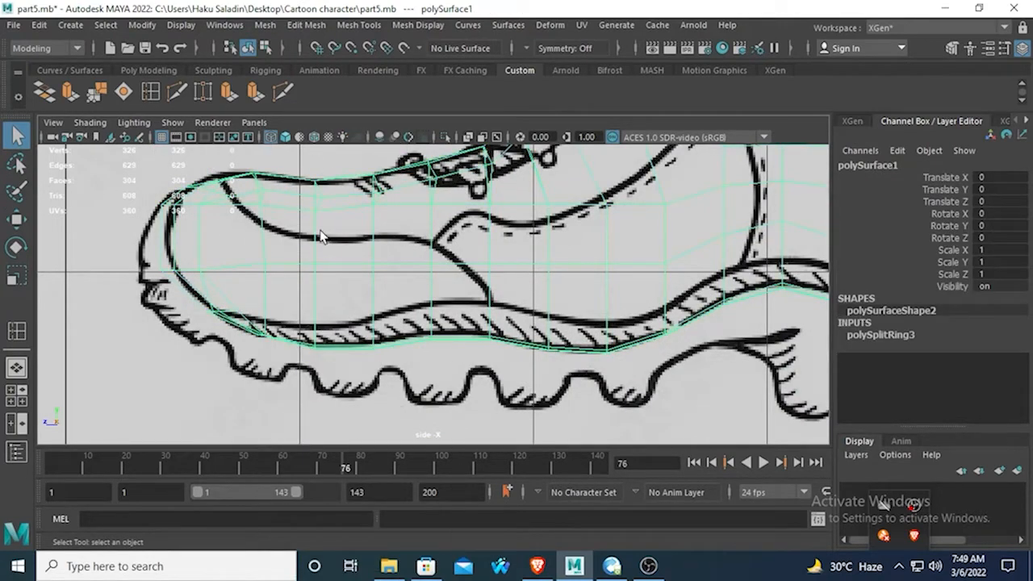
pyautogui.moveTo(320, 231); pyautogui.dragTo(314, 113, button='right')
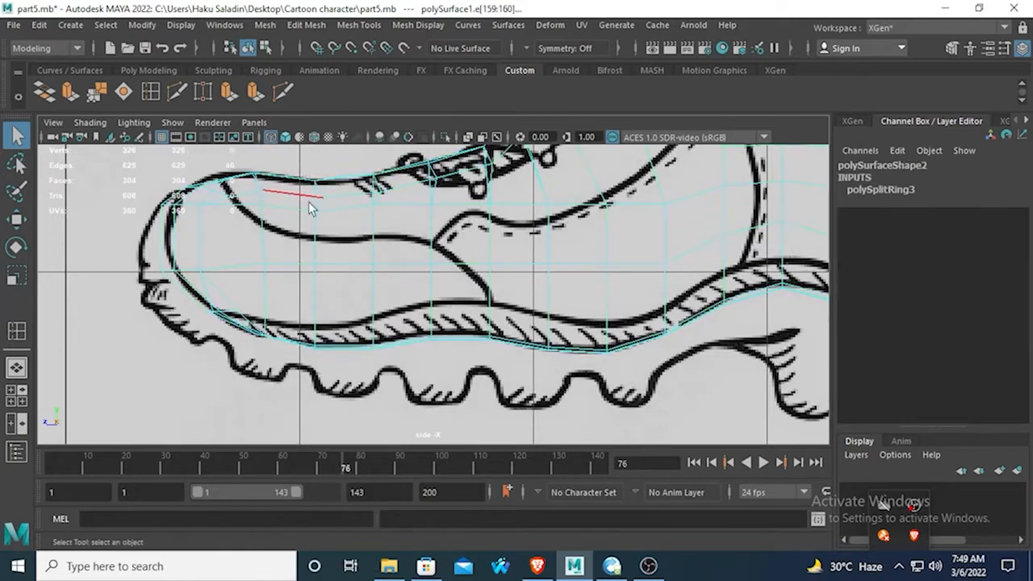
pyautogui.click(311, 248)
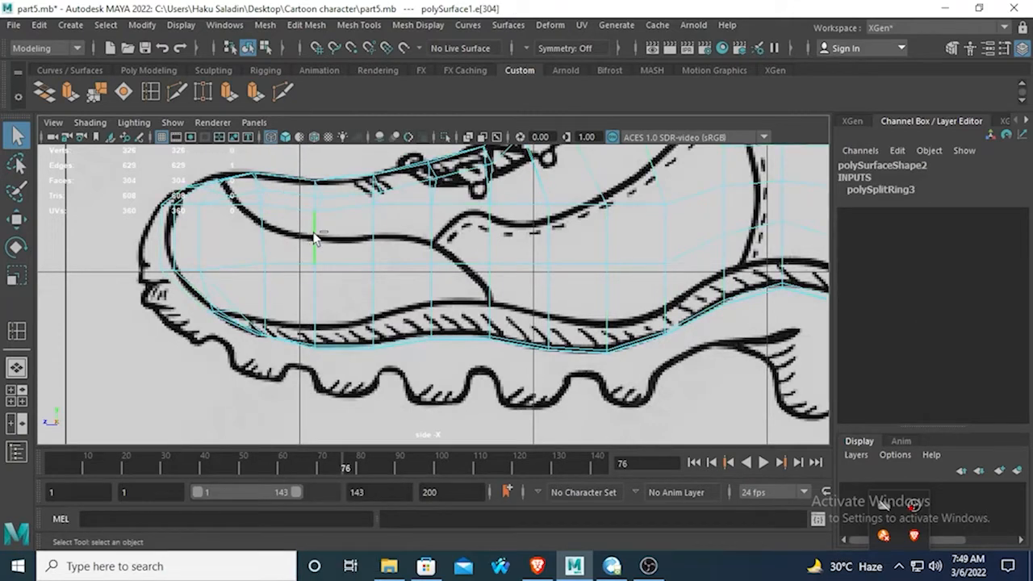
pyautogui.keyDown('shift'); pyautogui.moveTo(316, 236); pyautogui.dragTo(315, 236, button='right'); pyautogui.keyUp('shift')
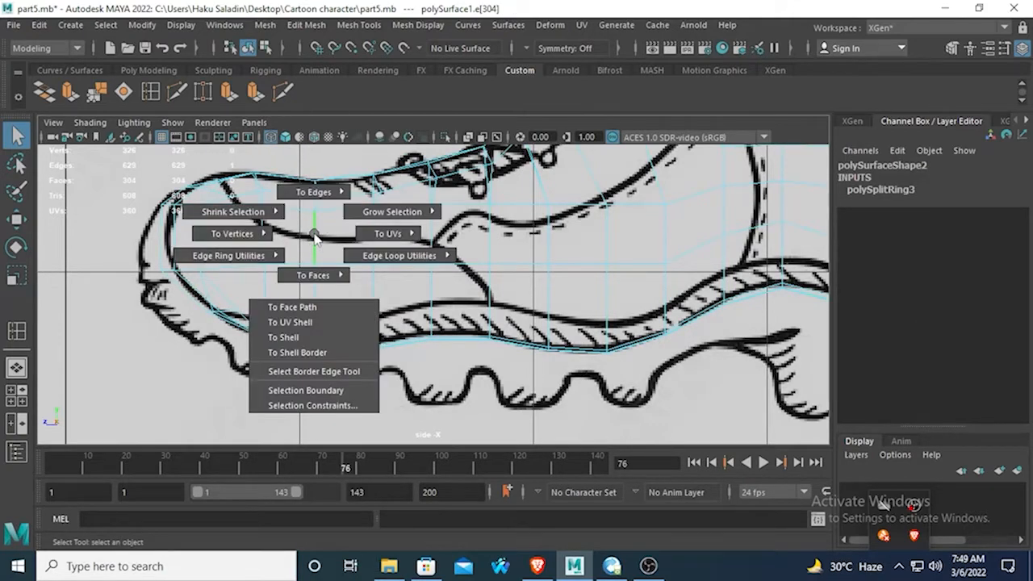
pyautogui.keyDown('shift'); pyautogui.moveTo(315, 236); pyautogui.dragTo(341, 343, button='right'); pyautogui.keyUp('shift')
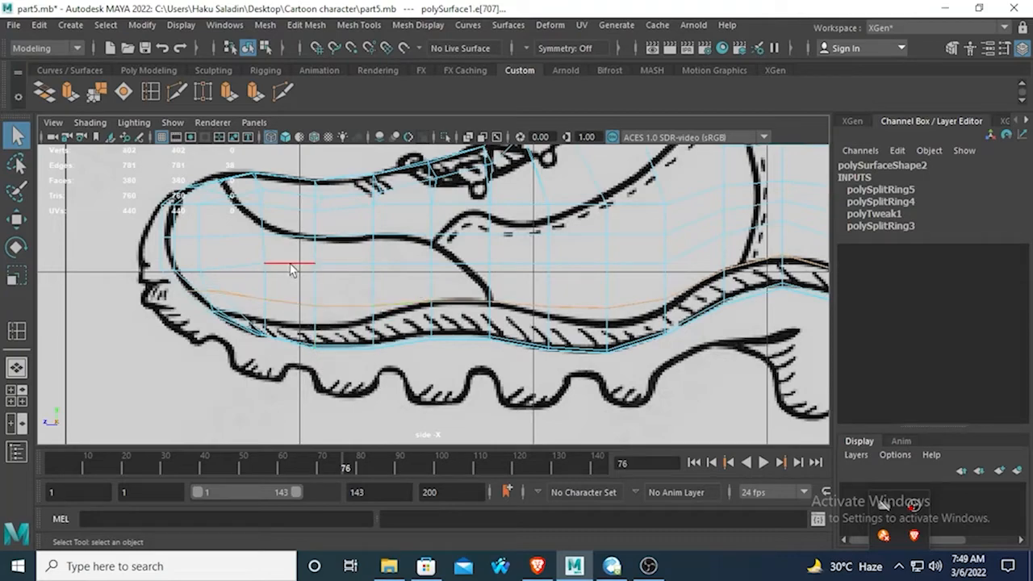
# In the side view, move the upper new loop's vertices at the front of the toe forward onto the drawn outline.
pyautogui.press('space')
pyautogui.press('space')
pyautogui.keyDown('alt'); pyautogui.moveTo(431, 267); pyautogui.dragTo(484, 299); pyautogui.keyUp('alt')
pyautogui.press('space')
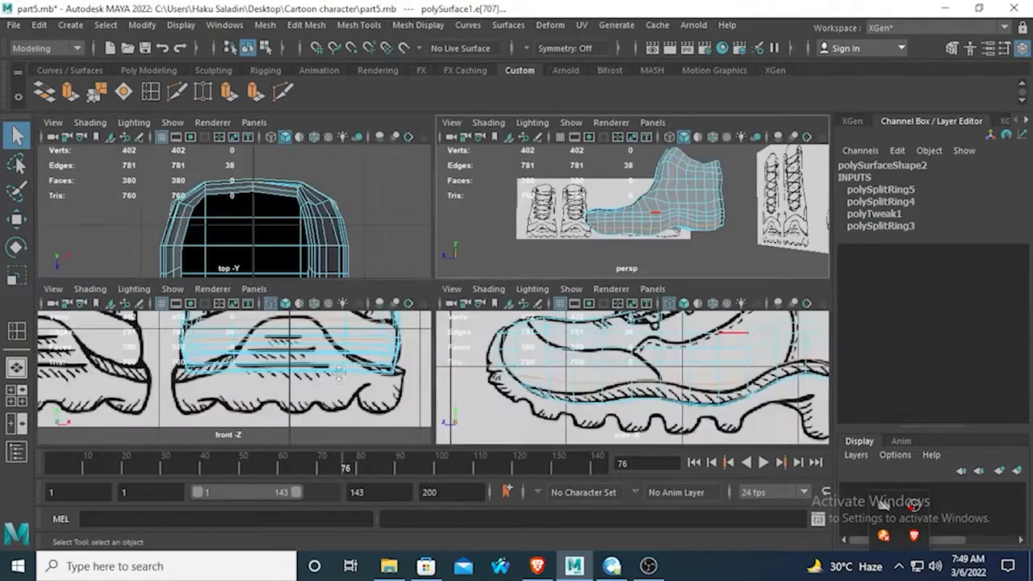
pyautogui.press('space')
pyautogui.press('space')
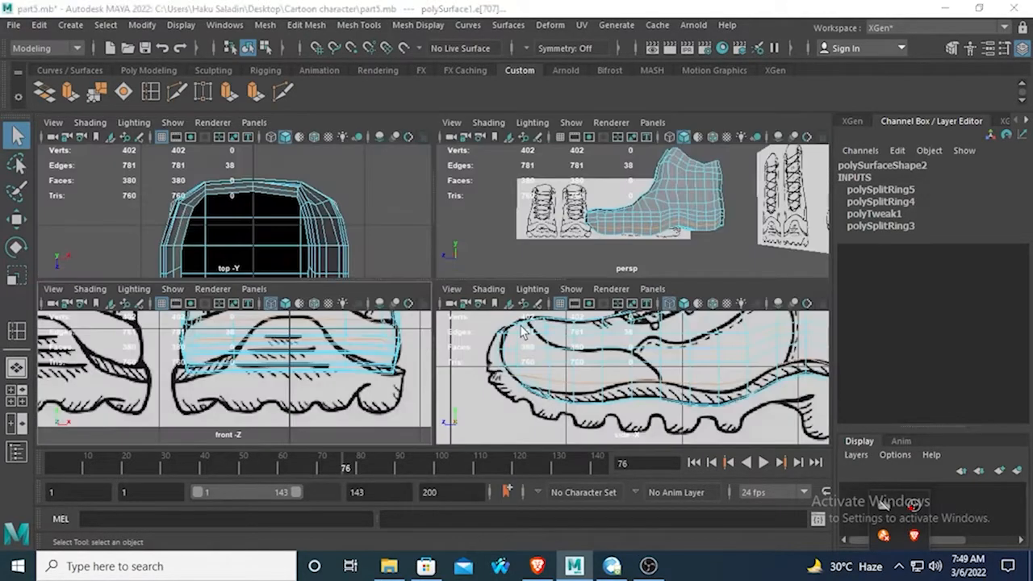
pyautogui.press('space')
pyautogui.moveTo(194, 299); pyautogui.dragTo(174, 247, button='right')
pyautogui.moveTo(172, 240); pyautogui.dragTo(184, 242)
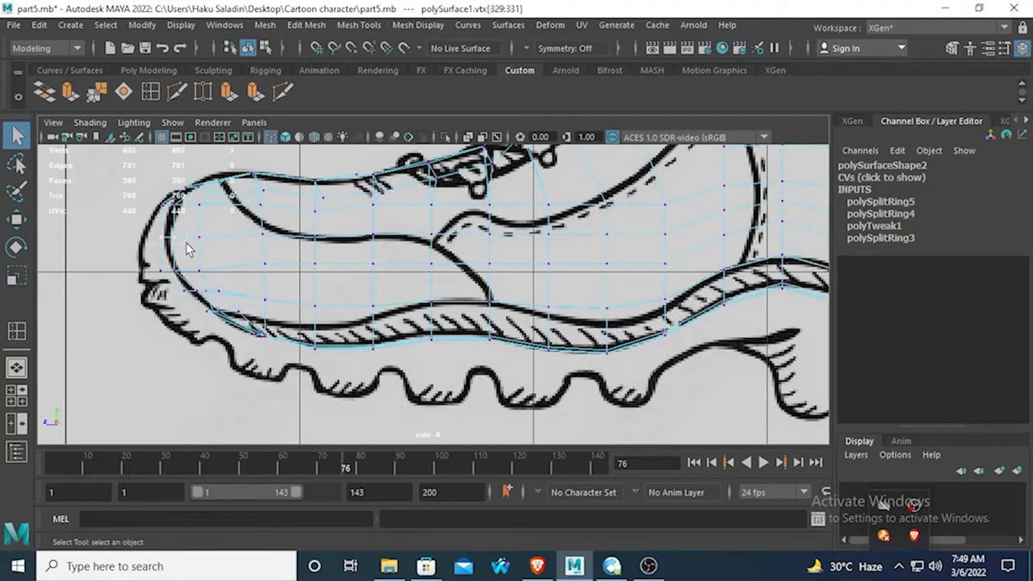
pyautogui.click(16, 220)
pyautogui.keyDown('alt'); pyautogui.moveTo(95, 268); pyautogui.dragTo(243, 279, button='middle'); pyautogui.keyUp('alt')
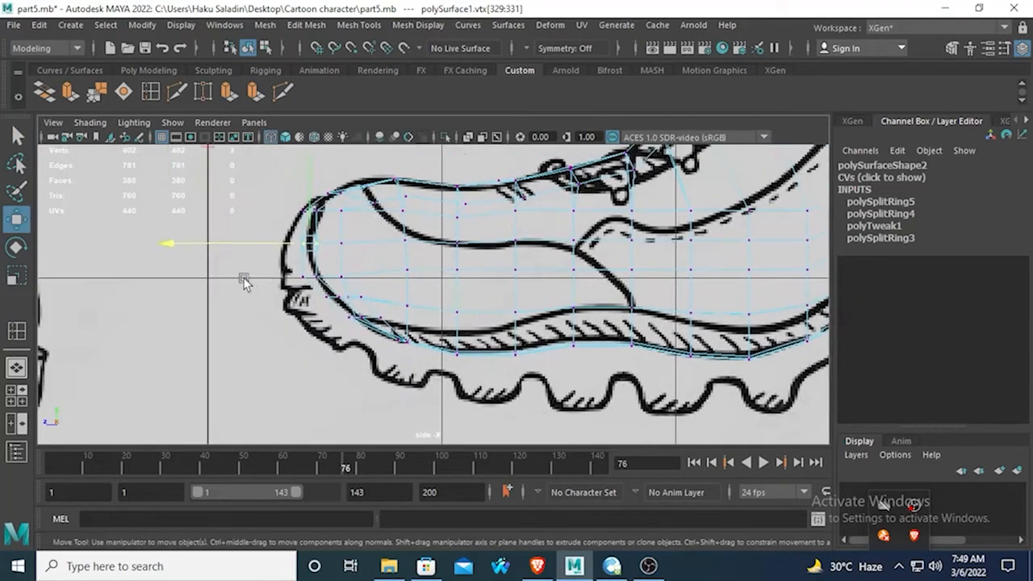
pyautogui.moveTo(167, 247); pyautogui.dragTo(161, 240)
# Move the two lower rows of front toe vertices forward onto the drawn curve just above the sole.
pyautogui.keyDown('alt'); pyautogui.moveTo(287, 317); pyautogui.dragTo(204, 277, button='middle'); pyautogui.keyUp('alt')
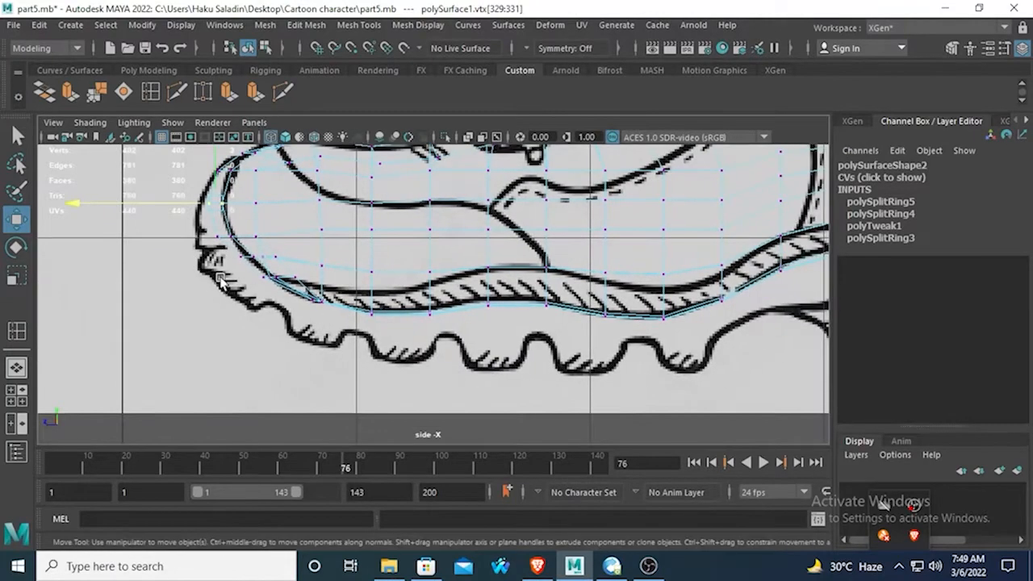
pyautogui.moveTo(294, 259); pyautogui.dragTo(294, 259)
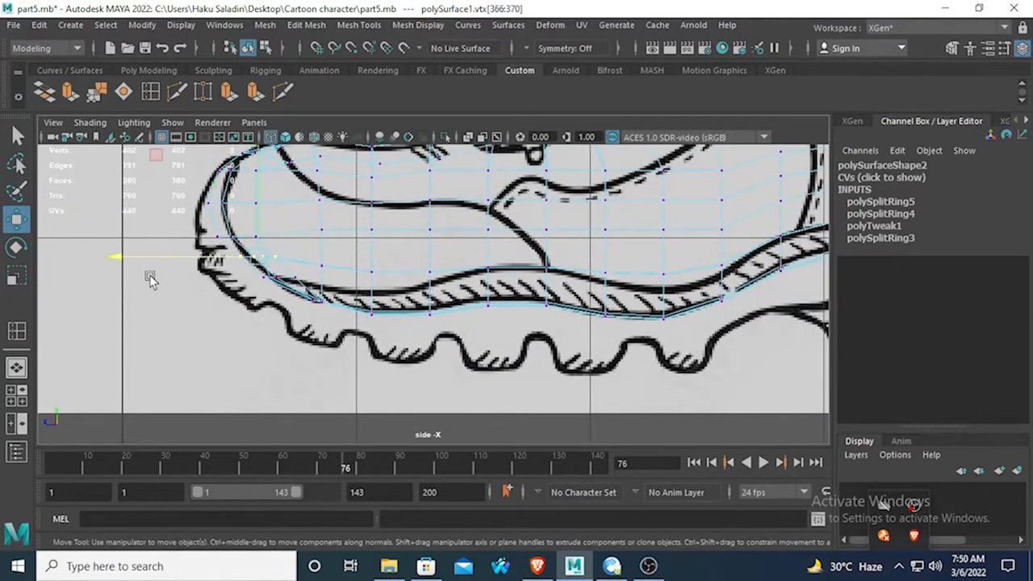
pyautogui.moveTo(125, 258); pyautogui.dragTo(114, 256)
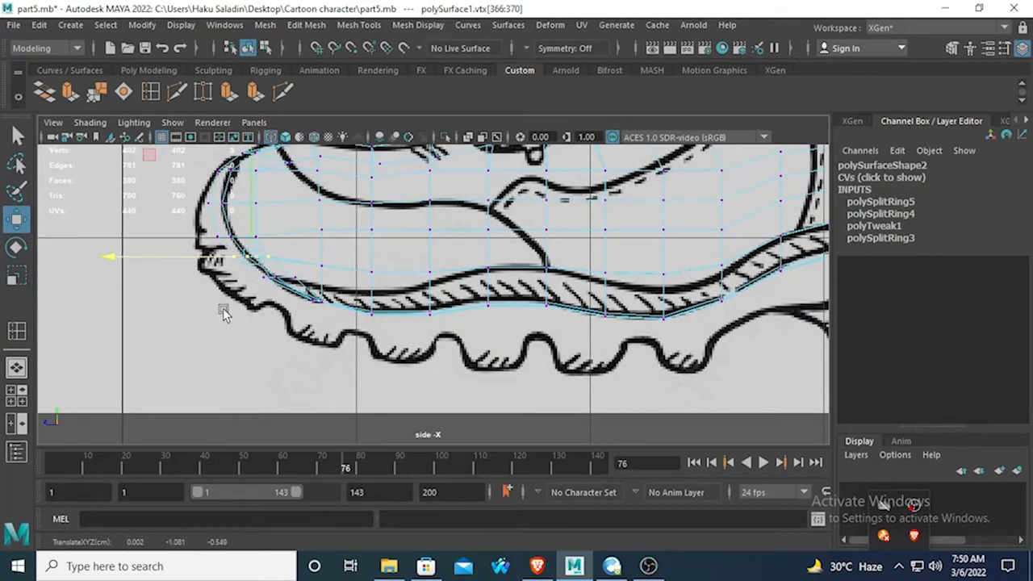
pyautogui.moveTo(302, 292); pyautogui.dragTo(249, 265)
pyautogui.moveTo(146, 278); pyautogui.dragTo(138, 277)
# Insert a vertical edge loop through the toe cap, between the two front columns of the boot mesh.
pyautogui.keyDown('alt'); pyautogui.moveTo(434, 243); pyautogui.dragTo(405, 335, button='middle'); pyautogui.keyUp('alt')
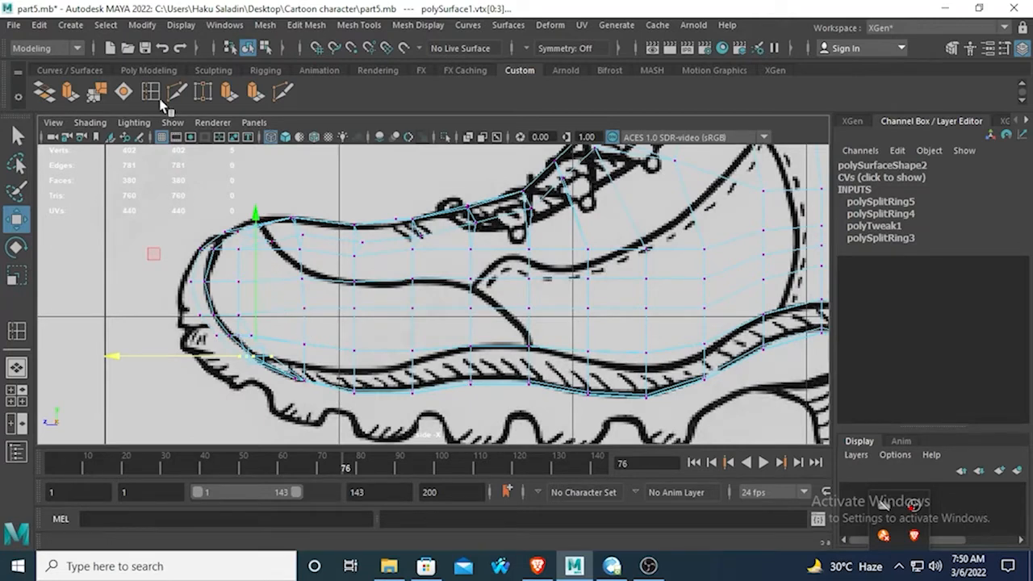
pyautogui.click(270, 285)
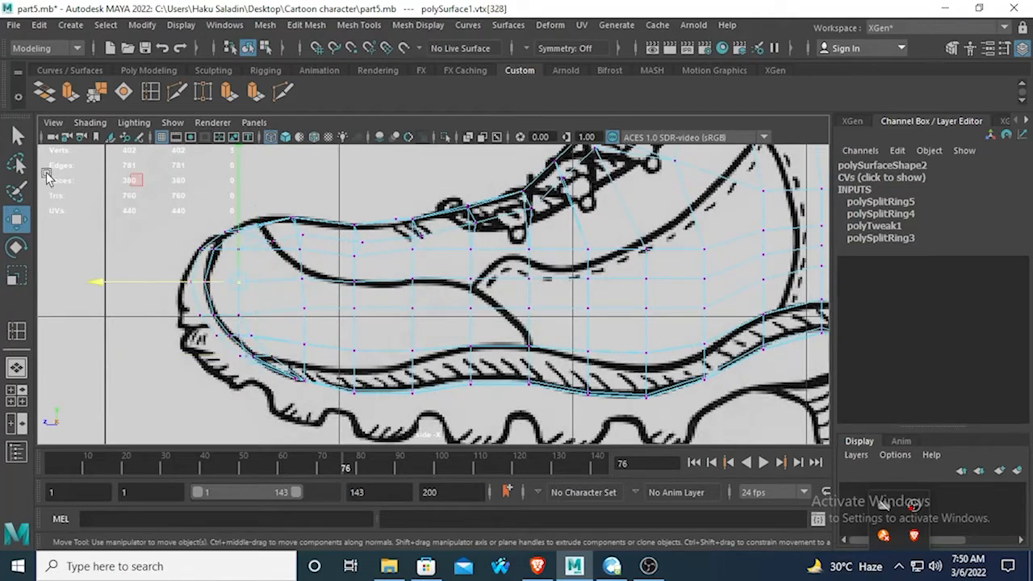
pyautogui.click(16, 135)
pyautogui.click(150, 91)
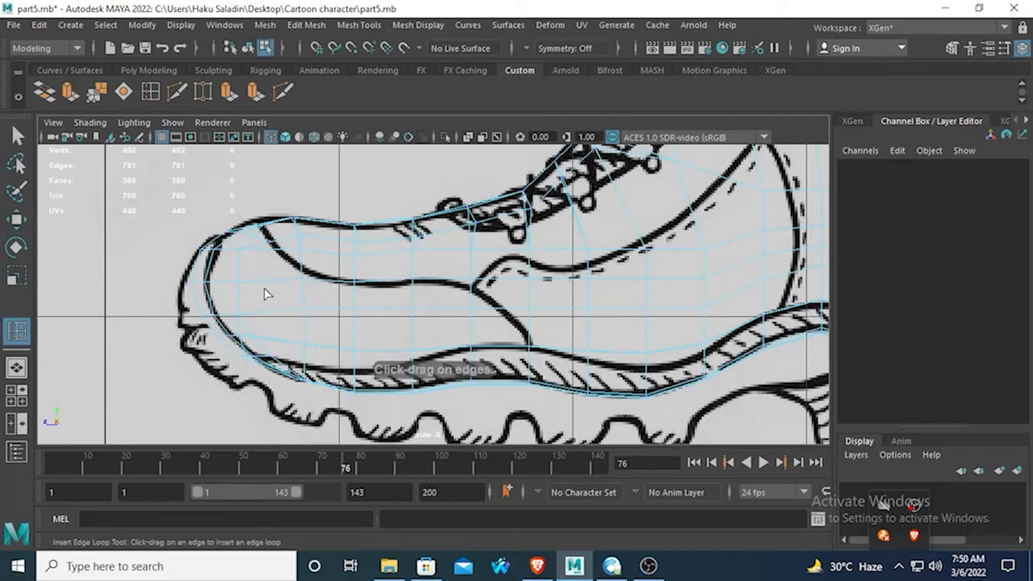
pyautogui.click(268, 287)
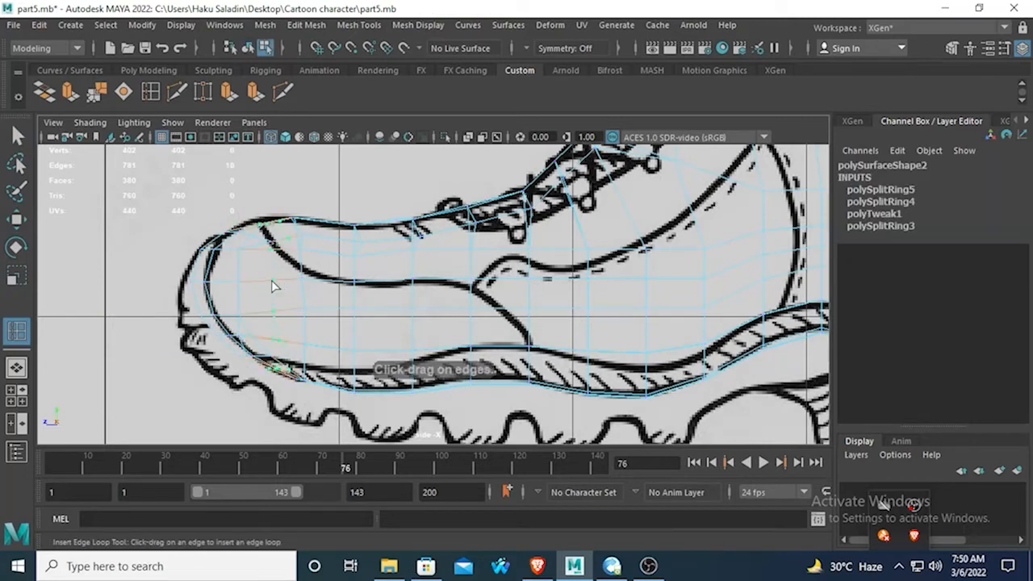
pyautogui.click(273, 286)
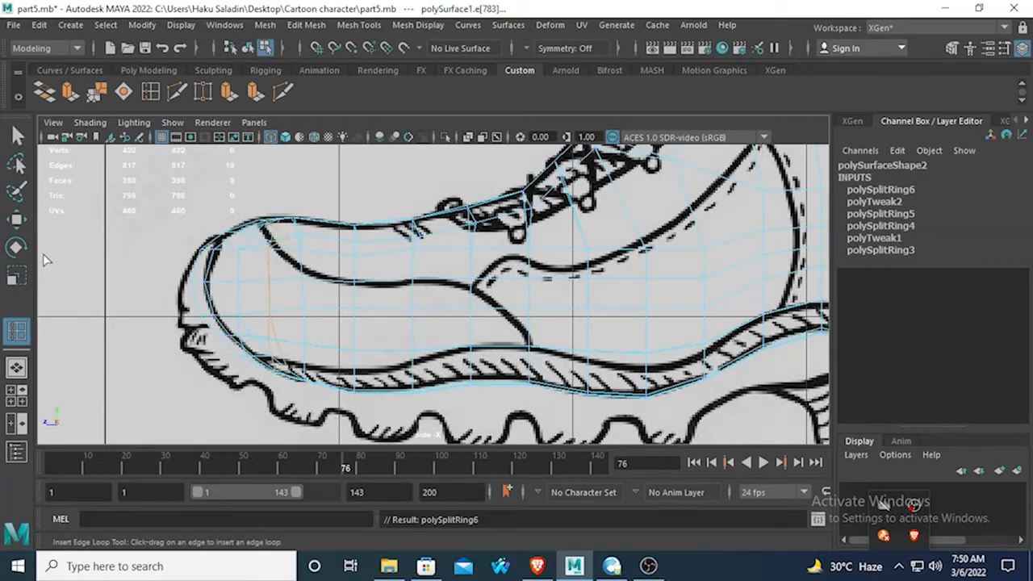
# Examine the whole boot mesh from the front and side in the perspective view, and return to the side view.
pyautogui.press('space')
pyautogui.press('space')
pyautogui.keyDown('alt'); pyautogui.moveTo(440, 293); pyautogui.dragTo(504, 319); pyautogui.keyUp('alt')
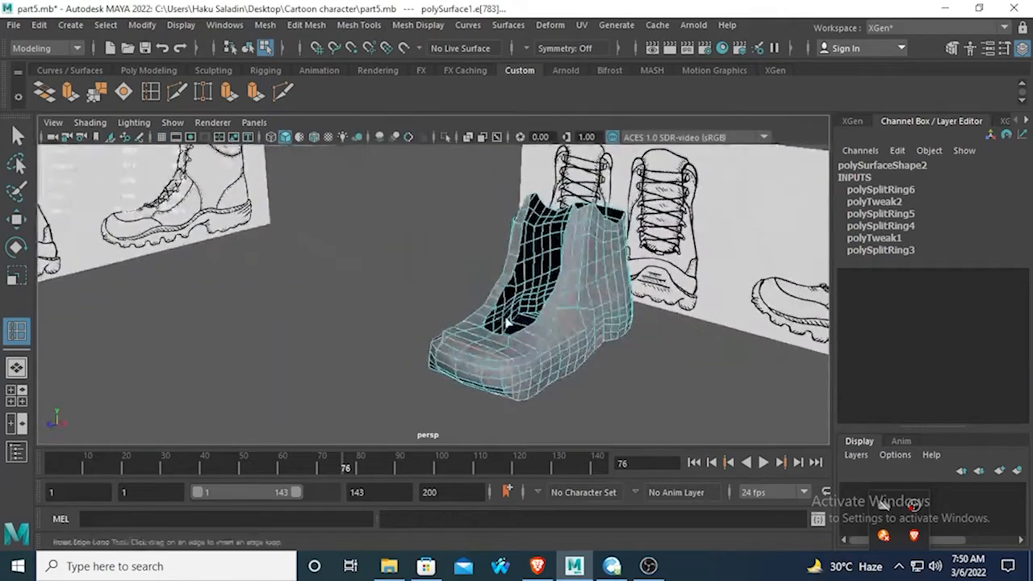
pyautogui.keyDown('alt'); pyautogui.moveTo(441, 338); pyautogui.dragTo(361, 318); pyautogui.keyUp('alt')
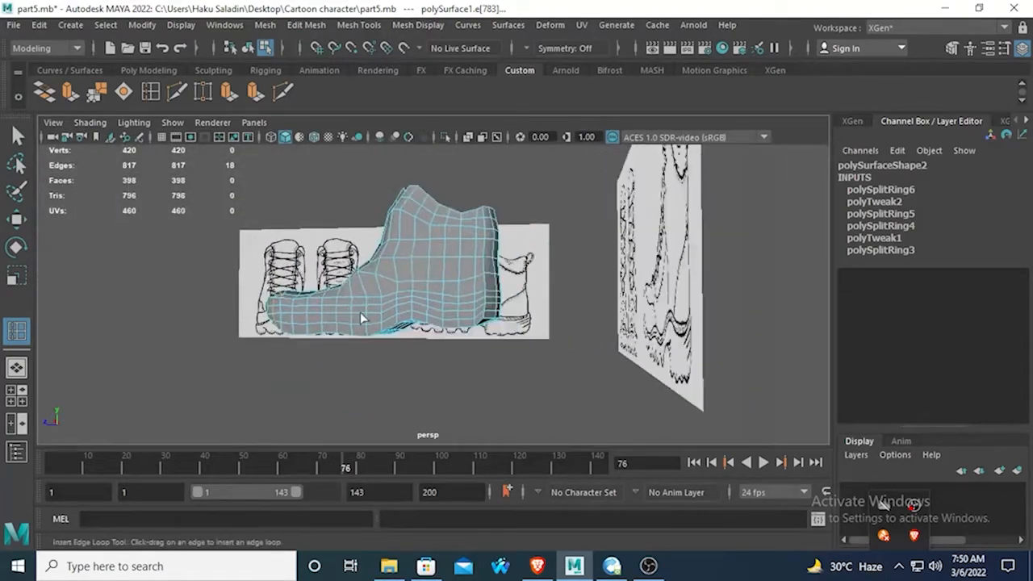
pyautogui.scroll(3, 396, 320)
pyautogui.press('space')
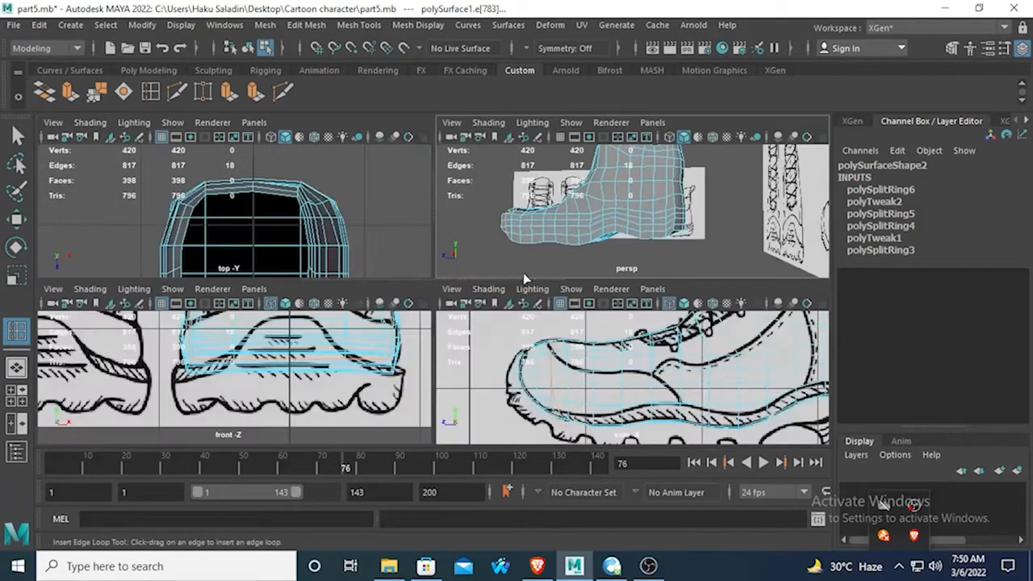
pyautogui.press('space')
pyautogui.scroll(-2, 465, 318)
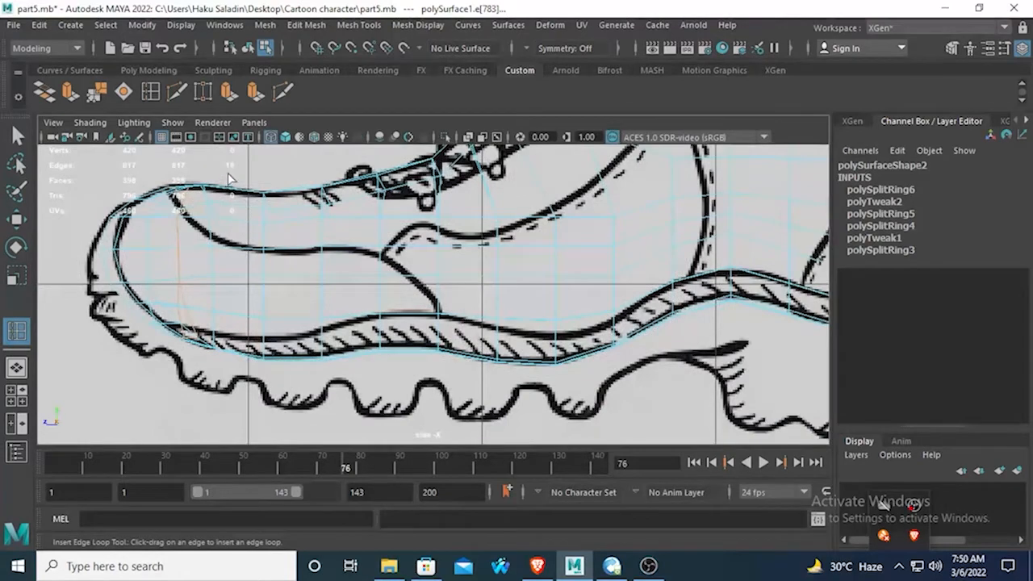
# Select the upper side faces of the boot beneath the laces, from the ankle seam forward to the start of the lacing.
pyautogui.keyDown('alt'); pyautogui.moveTo(624, 270); pyautogui.dragTo(419, 389, button='middle'); pyautogui.keyUp('alt')
pyautogui.keyDown('alt'); pyautogui.moveTo(472, 320); pyautogui.dragTo(523, 302, button='middle'); pyautogui.keyUp('alt')
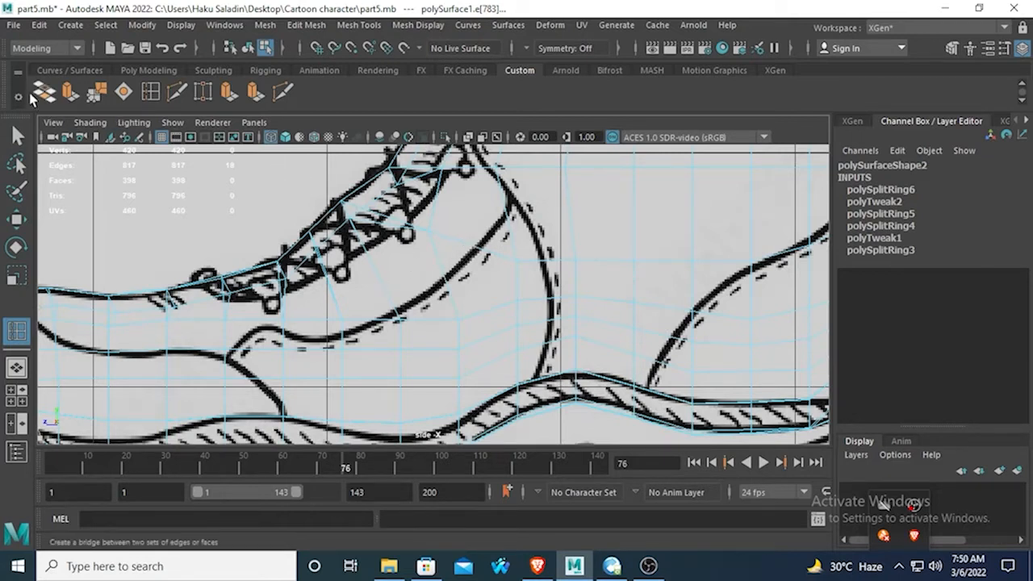
pyautogui.click(17, 135)
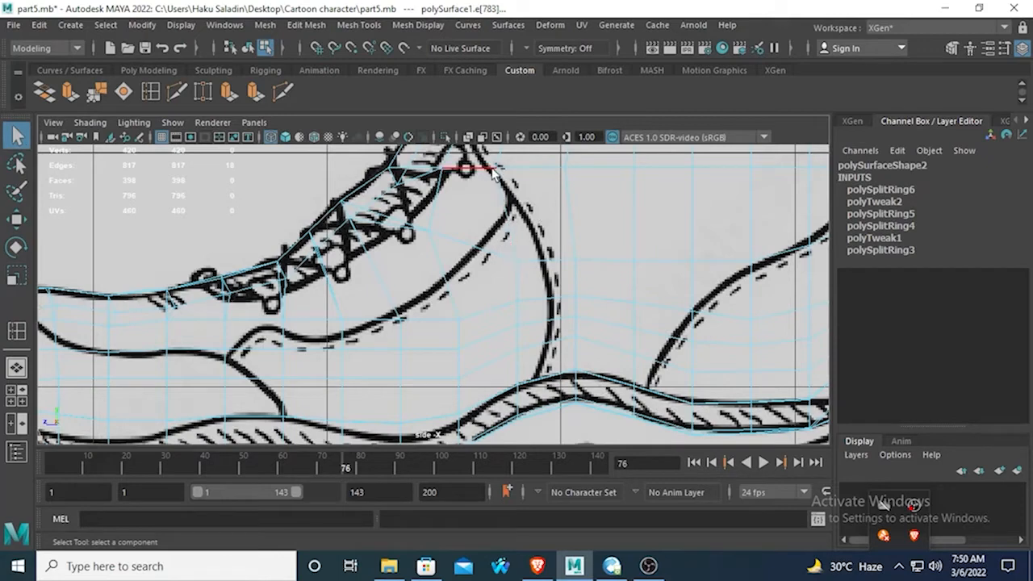
pyautogui.moveTo(491, 168); pyautogui.dragTo(499, 197, button='right')
pyautogui.click(525, 212)
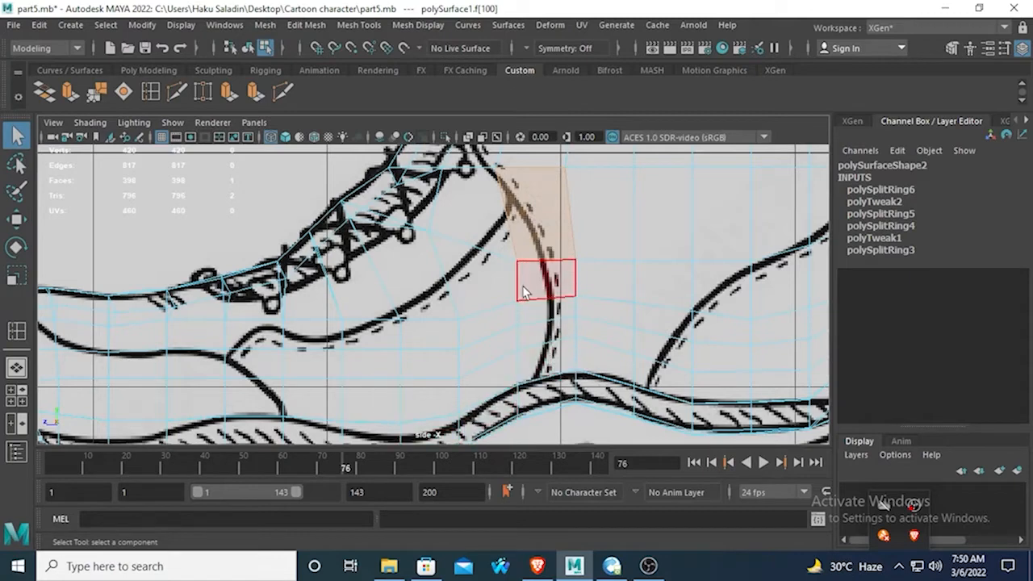
pyautogui.scroll(3, 521, 379)
pyautogui.scroll(-3, 530, 296)
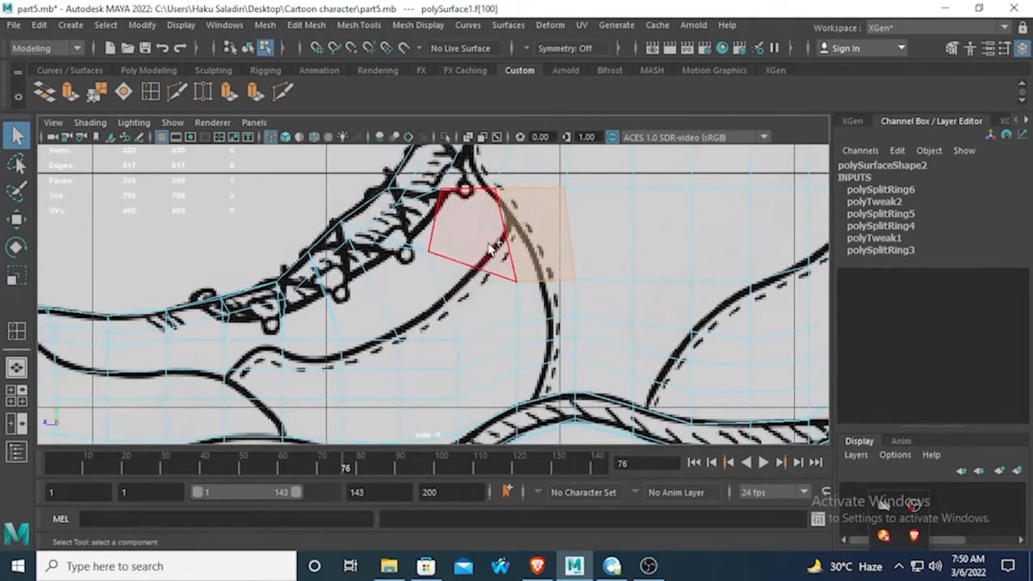
pyautogui.keyDown('shift'); pyautogui.click(497, 294); pyautogui.keyUp('shift')
pyautogui.keyDown('shift'); pyautogui.click(426, 317); pyautogui.keyUp('shift')
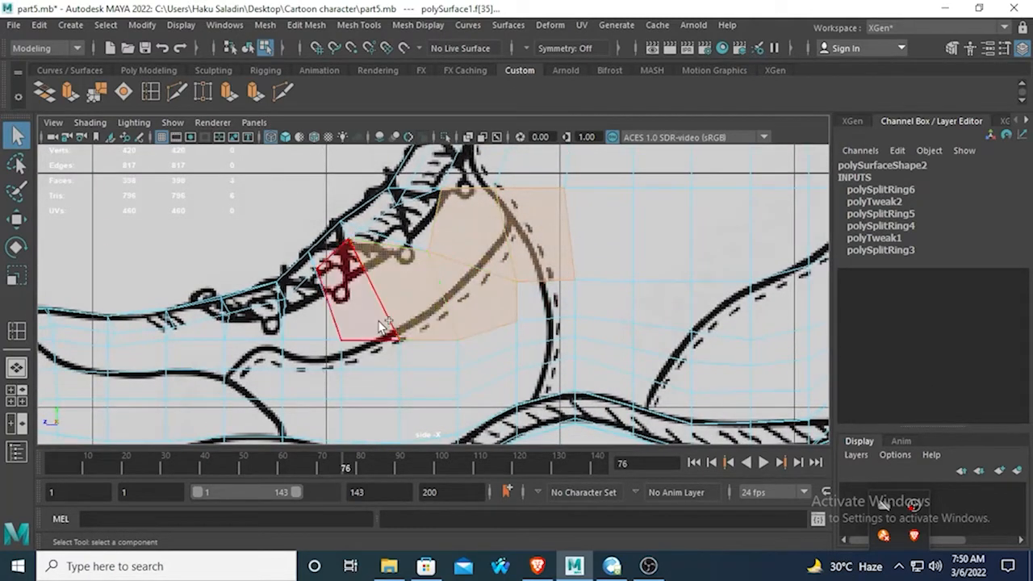
pyautogui.keyDown('shift'); pyautogui.click(376, 327); pyautogui.keyUp('shift')
pyautogui.keyDown('shift'); pyautogui.click(313, 327); pyautogui.keyUp('shift')
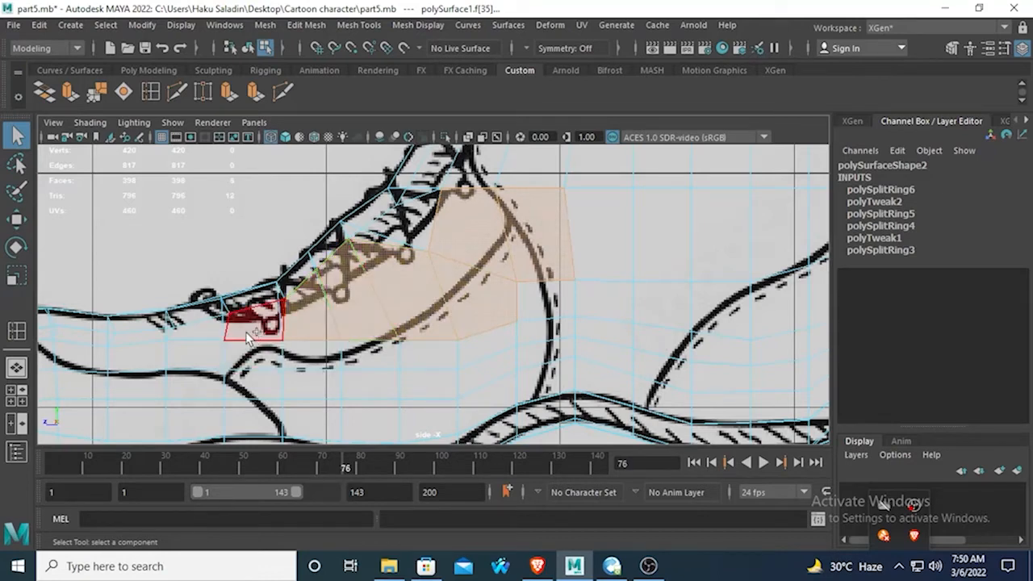
pyautogui.keyDown('shift'); pyautogui.click(247, 333); pyautogui.keyUp('shift')
# Add the lower rows of side faces to the selection, from the toe-cap seam back to the ankle seam and down toward the sole.
pyautogui.keyDown('shift'); pyautogui.click(253, 353); pyautogui.keyUp('shift')
pyautogui.keyDown('shift'); pyautogui.click(369, 352); pyautogui.keyUp('shift')
pyautogui.keyDown('shift'); pyautogui.click(311, 353); pyautogui.keyUp('shift')
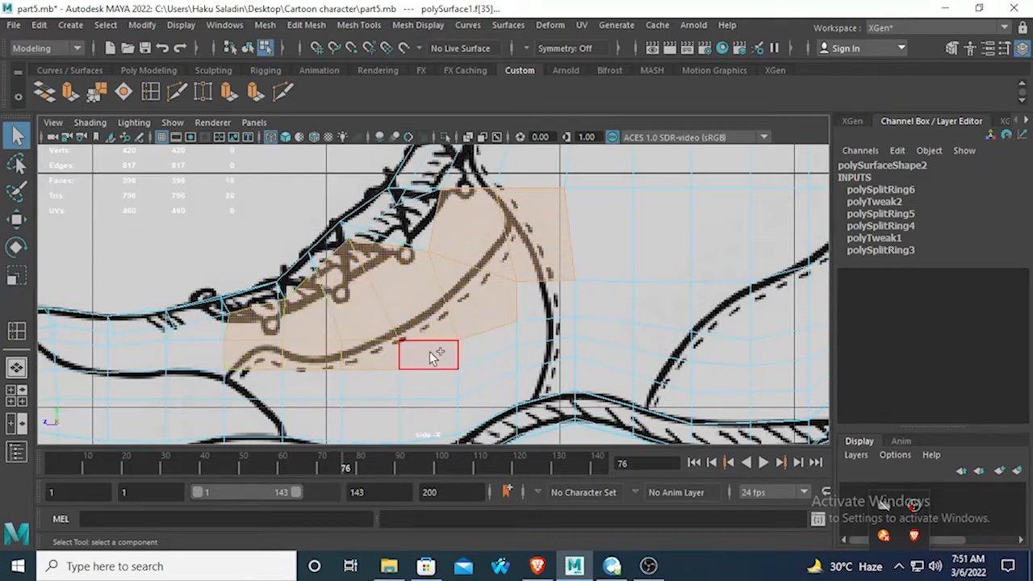
pyautogui.keyDown('shift'); pyautogui.click(430, 351); pyautogui.keyUp('shift')
pyautogui.keyDown('shift'); pyautogui.click(478, 346); pyautogui.keyUp('shift')
pyautogui.keyDown('shift'); pyautogui.click(533, 297); pyautogui.keyUp('shift')
pyautogui.keyDown('shift'); pyautogui.click(536, 331); pyautogui.keyUp('shift')
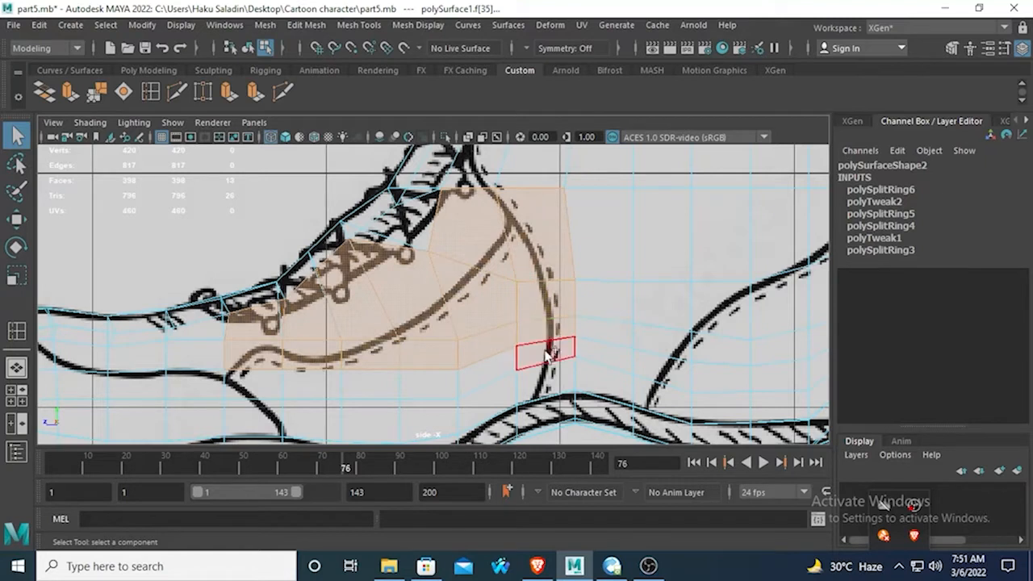
pyautogui.keyDown('shift'); pyautogui.click(544, 351); pyautogui.keyUp('shift')
pyautogui.keyDown('shift'); pyautogui.click(428, 383); pyautogui.keyUp('shift')
pyautogui.keyDown('shift'); pyautogui.click(372, 383); pyautogui.keyUp('shift')
pyautogui.keyDown('shift'); pyautogui.click(318, 377); pyautogui.keyUp('shift')
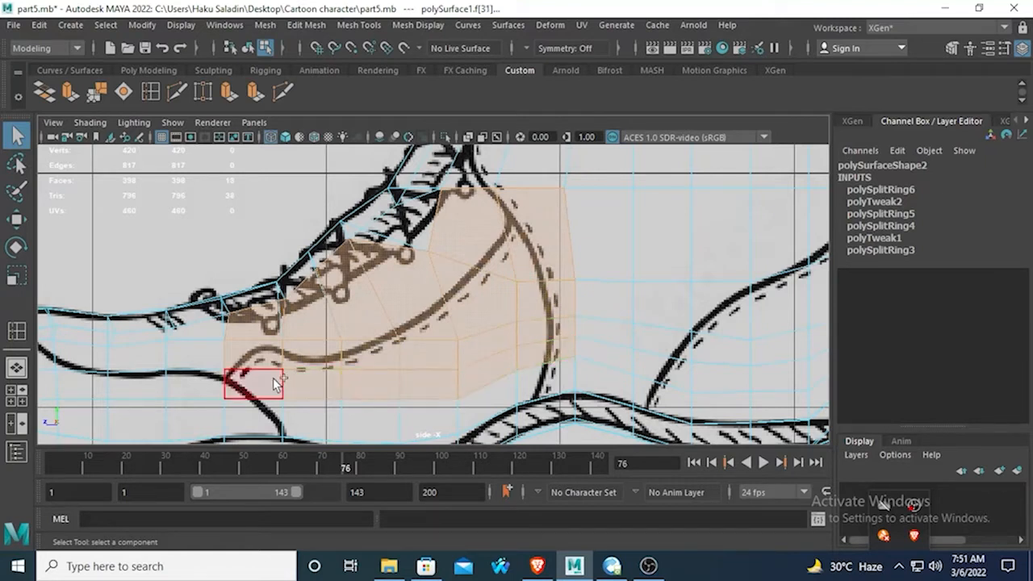
pyautogui.keyDown('shift'); pyautogui.click(256, 383); pyautogui.keyUp('shift')
pyautogui.keyDown('shift'); pyautogui.click(266, 406); pyautogui.keyUp('shift')
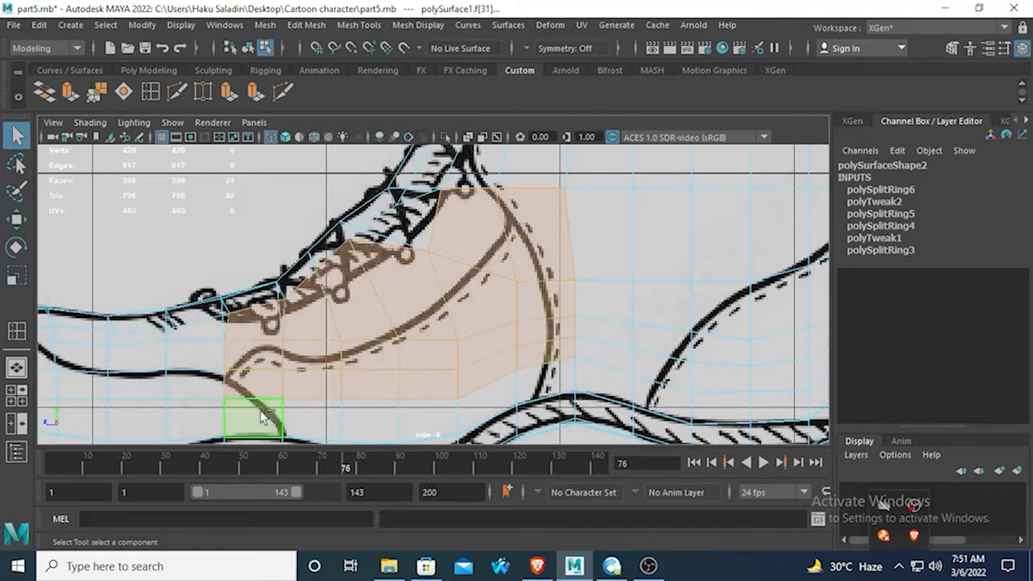
pyautogui.keyDown('shift'); pyautogui.click(310, 414); pyautogui.keyUp('shift')
pyautogui.keyDown('shift'); pyautogui.click(386, 422); pyautogui.keyUp('shift')
pyautogui.keyDown('shift'); pyautogui.click(427, 413); pyautogui.keyUp('shift')
pyautogui.keyDown('shift'); pyautogui.click(498, 390); pyautogui.keyUp('shift')
pyautogui.keyDown('shift'); pyautogui.click(535, 377); pyautogui.keyUp('shift')
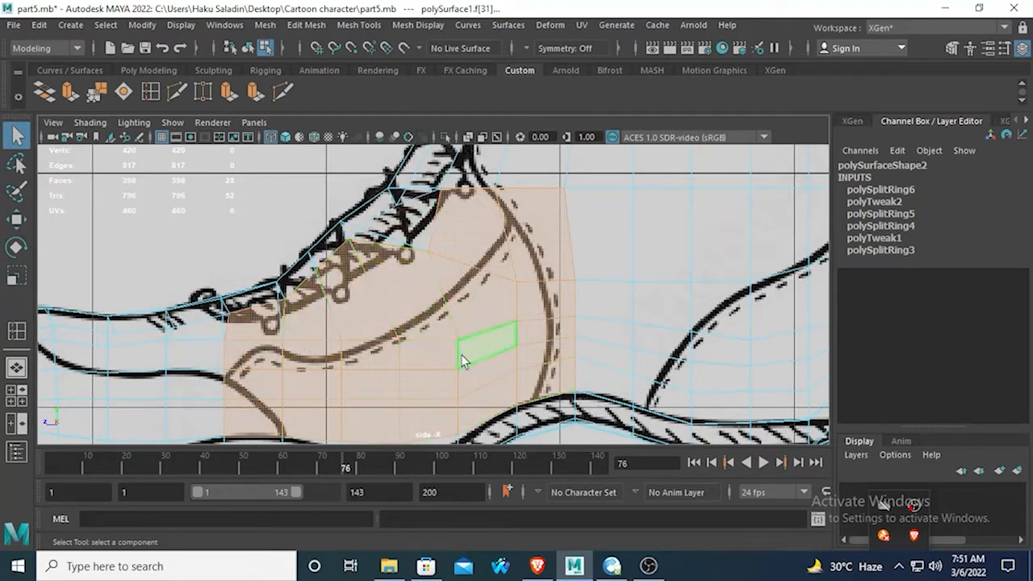
# Duplicate the selected side faces of the boot as a separate panel mesh and clear the selection.
pyautogui.keyDown('alt'); pyautogui.moveTo(339, 312); pyautogui.dragTo(350, 284, button='middle'); pyautogui.keyUp('alt')
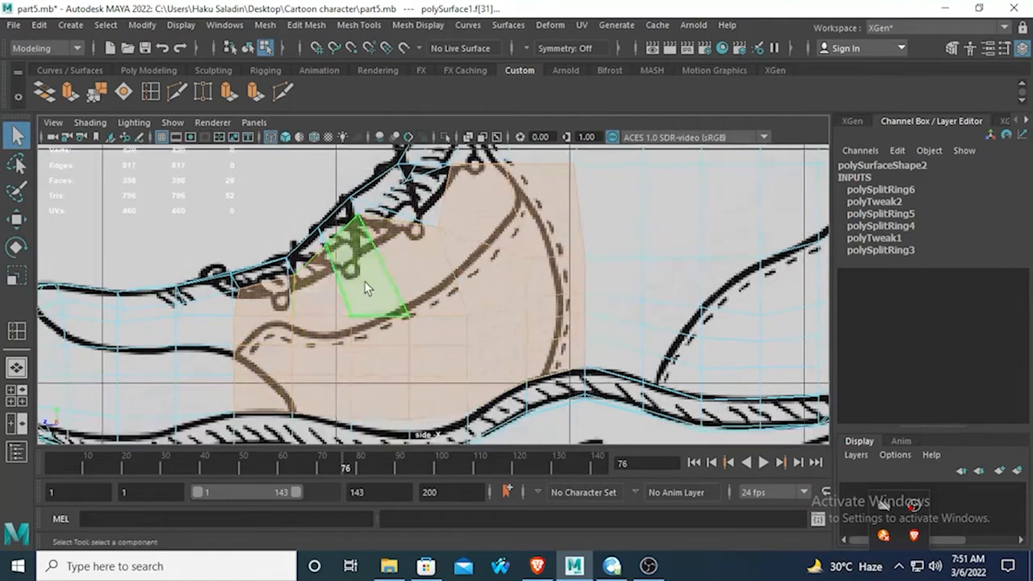
pyautogui.keyDown('ctrl'); pyautogui.rightClick(405, 233); pyautogui.keyUp('ctrl')
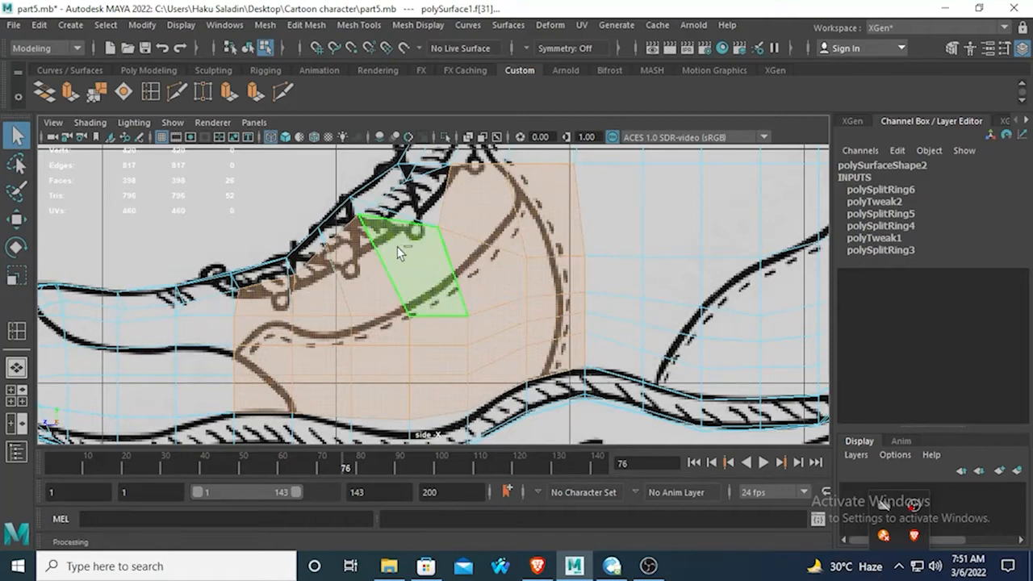
pyautogui.keyDown('shift'); pyautogui.moveTo(399, 209); pyautogui.dragTo(399, 252, button='right'); pyautogui.keyUp('shift')
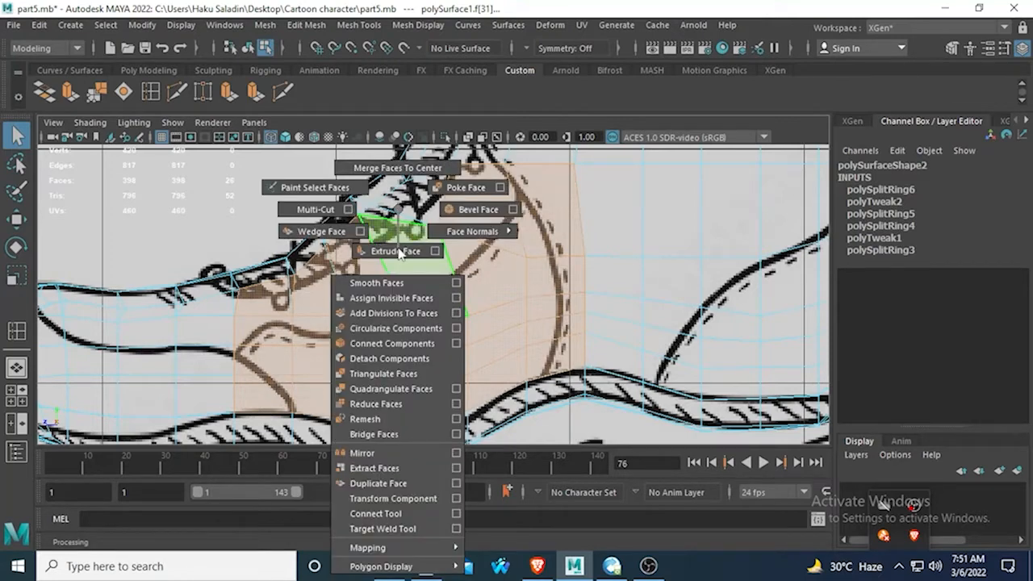
pyautogui.keyDown('shift'); pyautogui.moveTo(399, 252); pyautogui.dragTo(376, 485, button='right'); pyautogui.keyUp('shift')
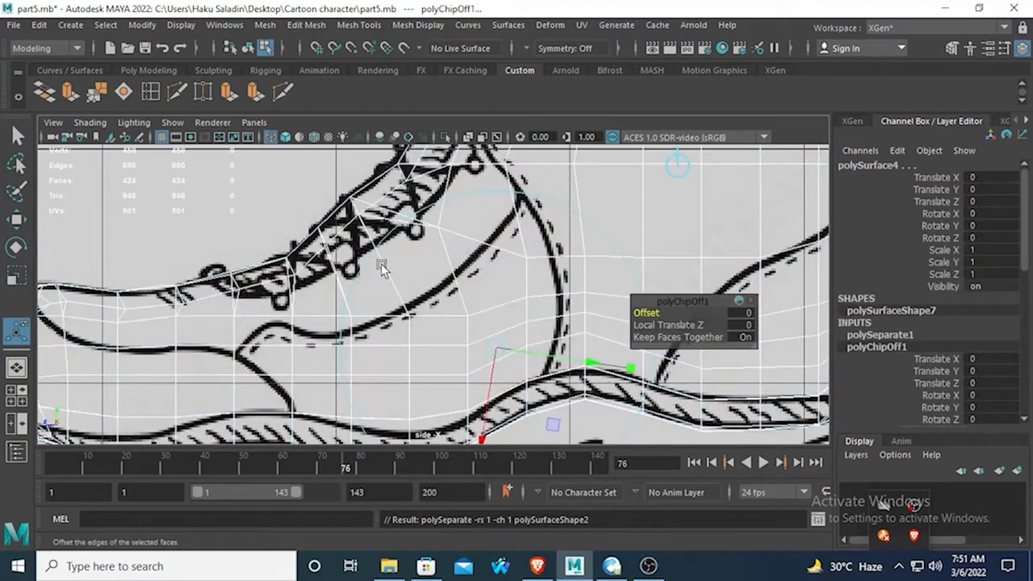
pyautogui.press('q')
pyautogui.click(485, 302)
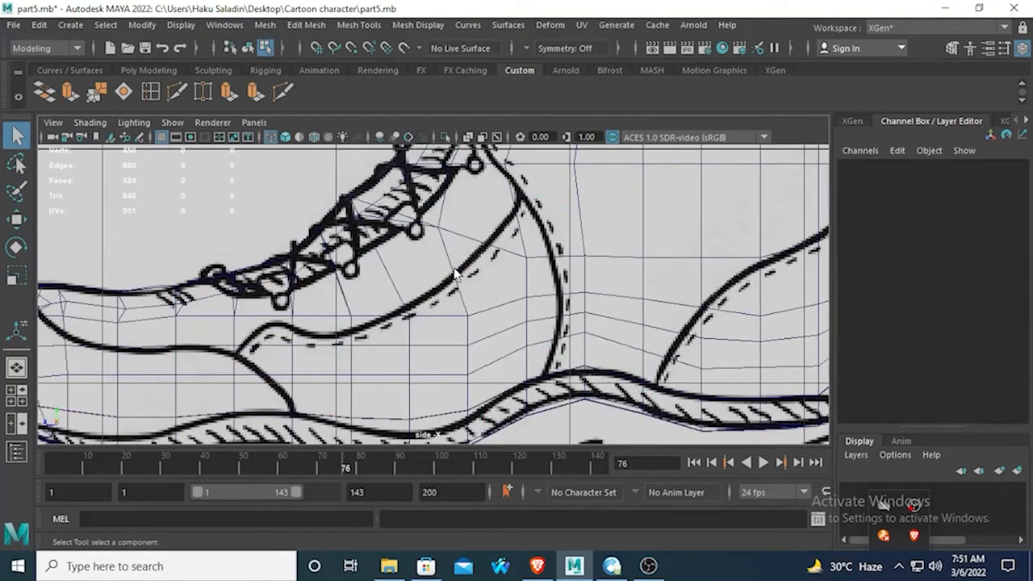
# Select the duplicated side panel as an object in the perspective view, inspect it, and return to the side view.
pyautogui.click(456, 275)
pyautogui.press('space')
pyautogui.press('space')
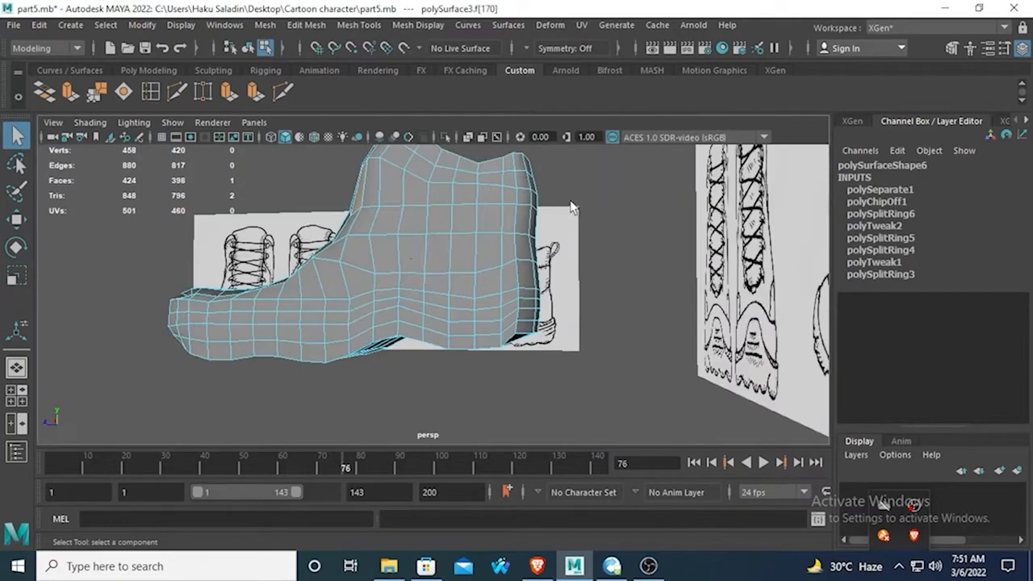
pyautogui.moveTo(355, 249); pyautogui.dragTo(420, 129, button='right')
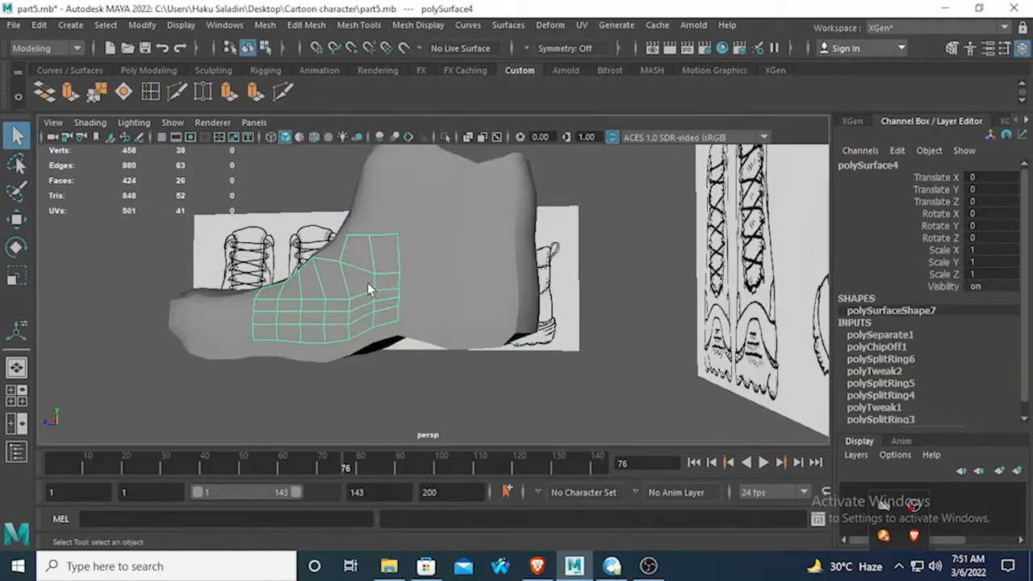
pyautogui.moveTo(234, 282)
pyautogui.keyDown('alt'); pyautogui.mouseDown()
pyautogui.moveTo(373, 319)
pyautogui.moveTo(252, 293)
pyautogui.mouseUp(); pyautogui.keyUp('alt')
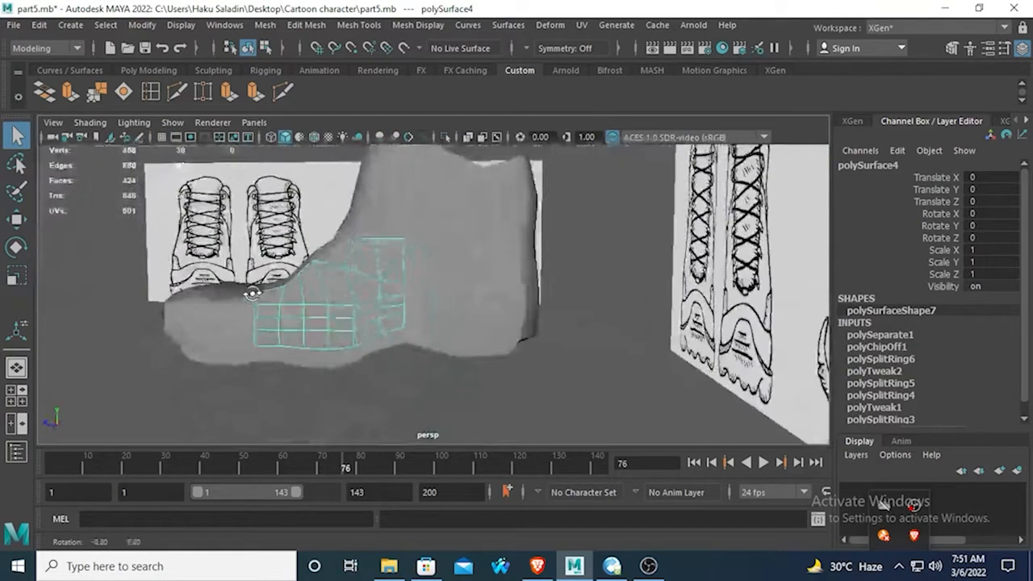
pyautogui.press('space')
pyautogui.press('space')
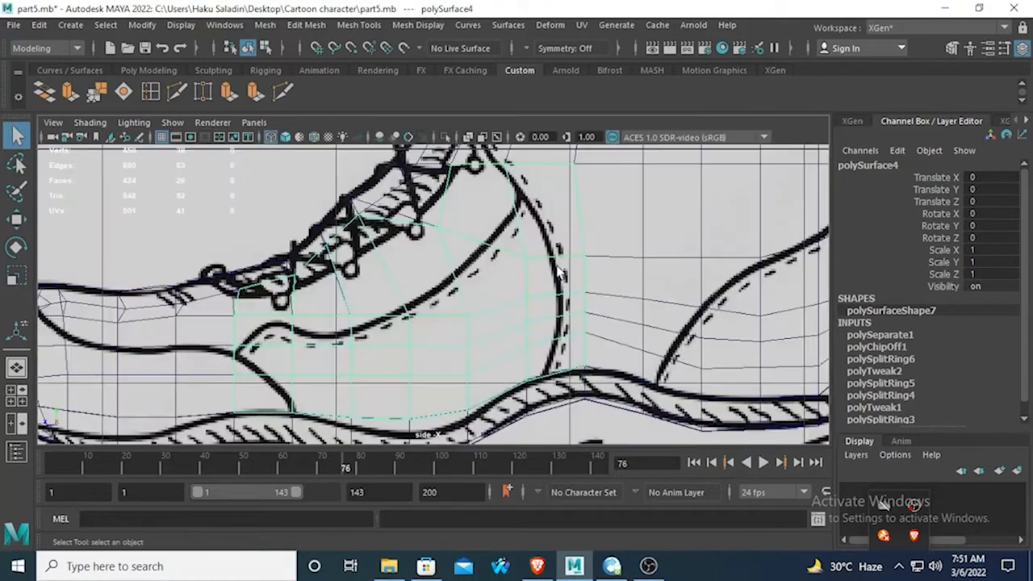
pyautogui.scroll(3, 477, 257)
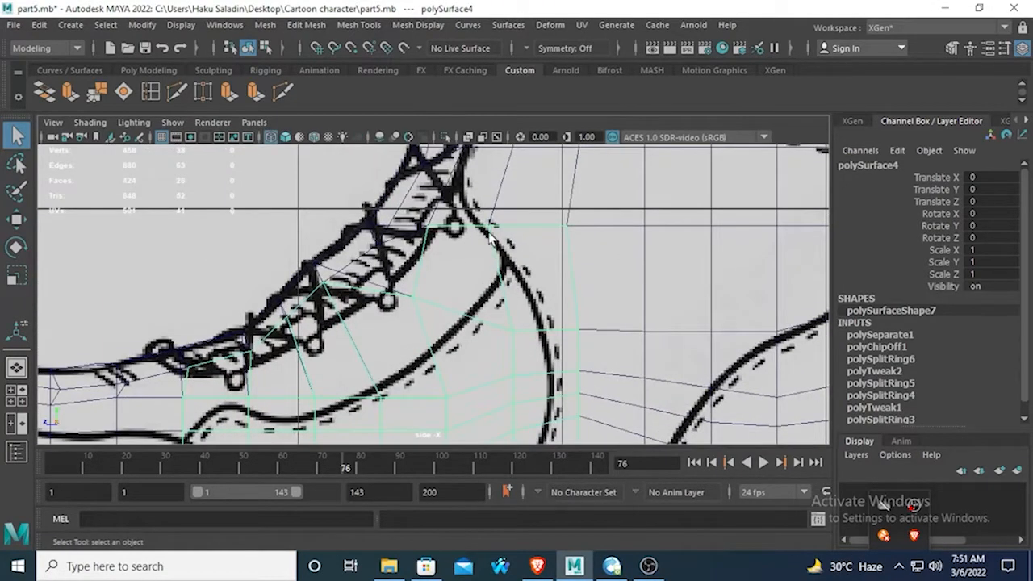
pyautogui.moveTo(489, 233); pyautogui.dragTo(487, 220, button='right')
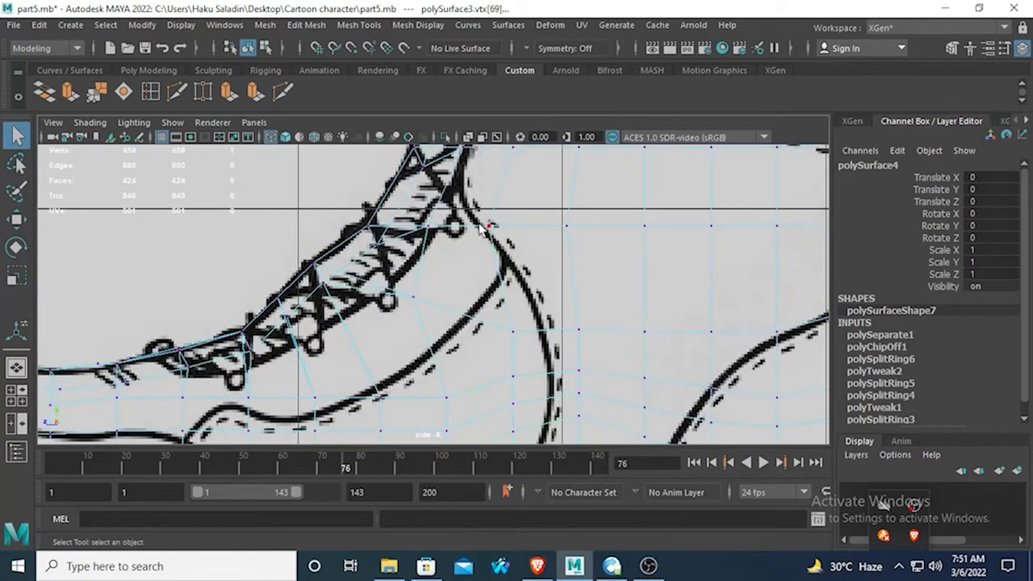
pyautogui.hotkey('ctrl', 'z')
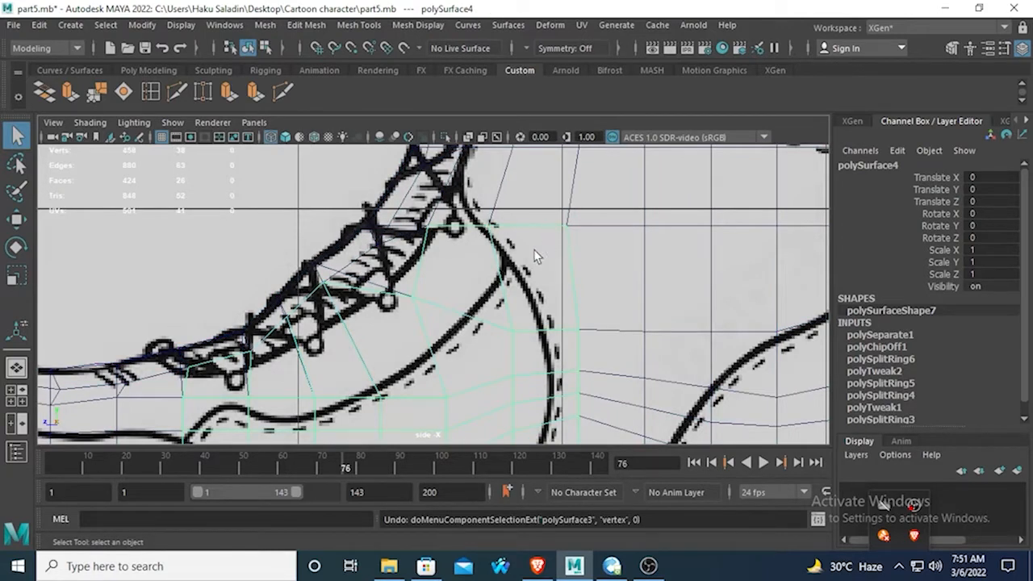
pyautogui.moveTo(425, 233); pyautogui.dragTo(386, 222, button='right')
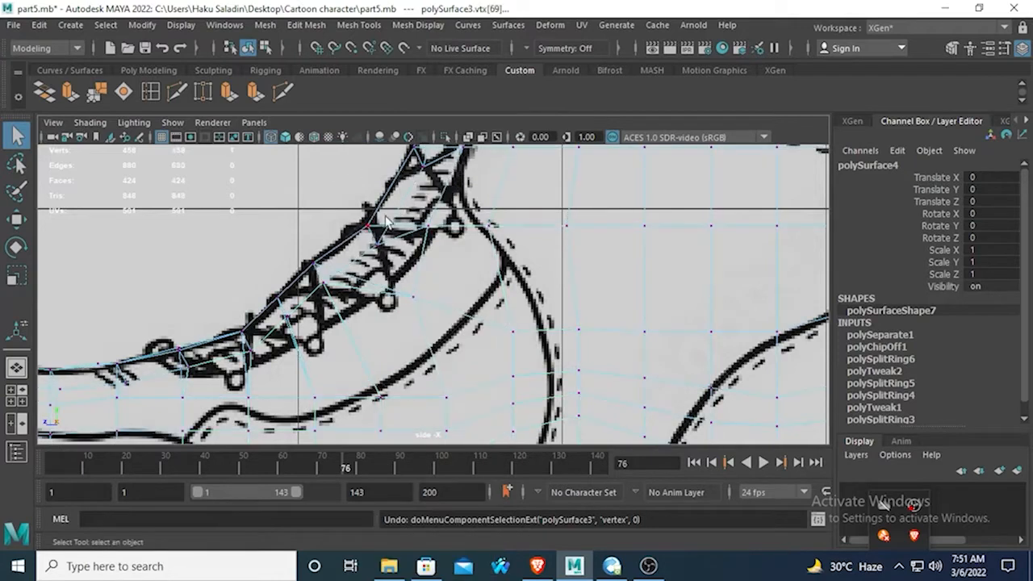
pyautogui.click(365, 324)
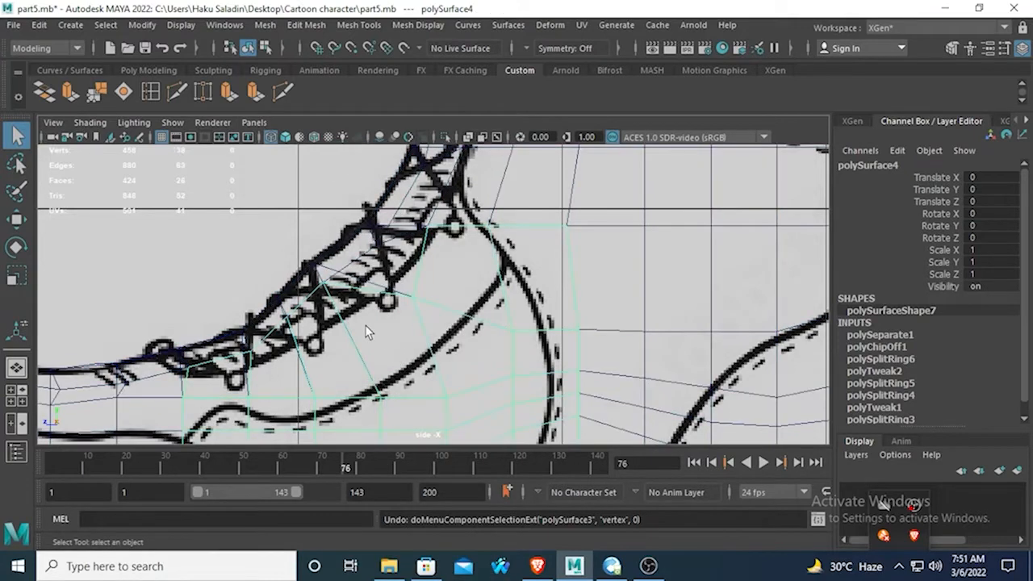
pyautogui.moveTo(477, 322); pyautogui.dragTo(564, 130, button='right')
pyautogui.click(479, 325)
pyautogui.click(480, 325)
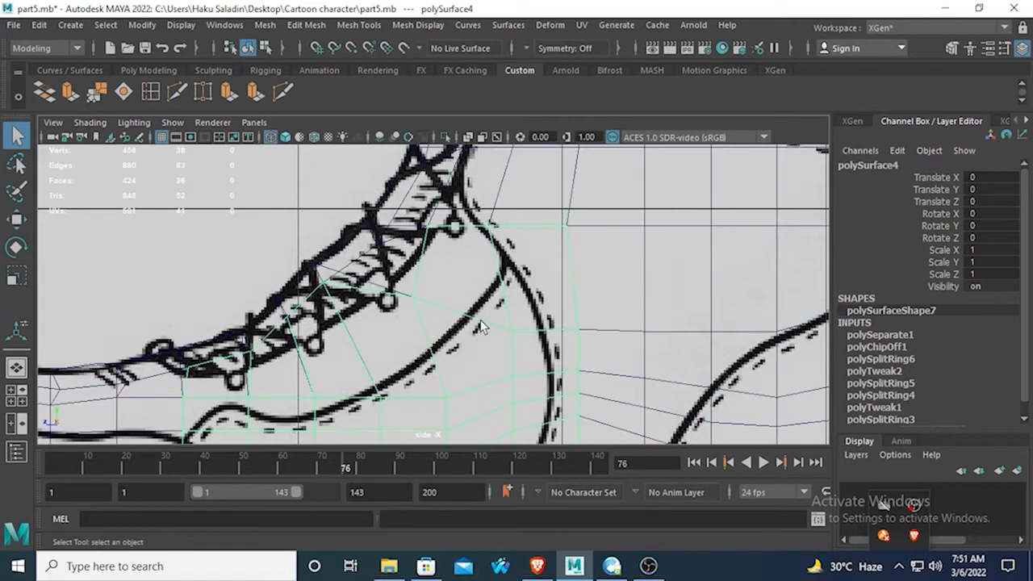
# Switch the side panel to vertex editing and move its bottom rear corner vertex forward onto the curved seam.
pyautogui.click(264, 49)
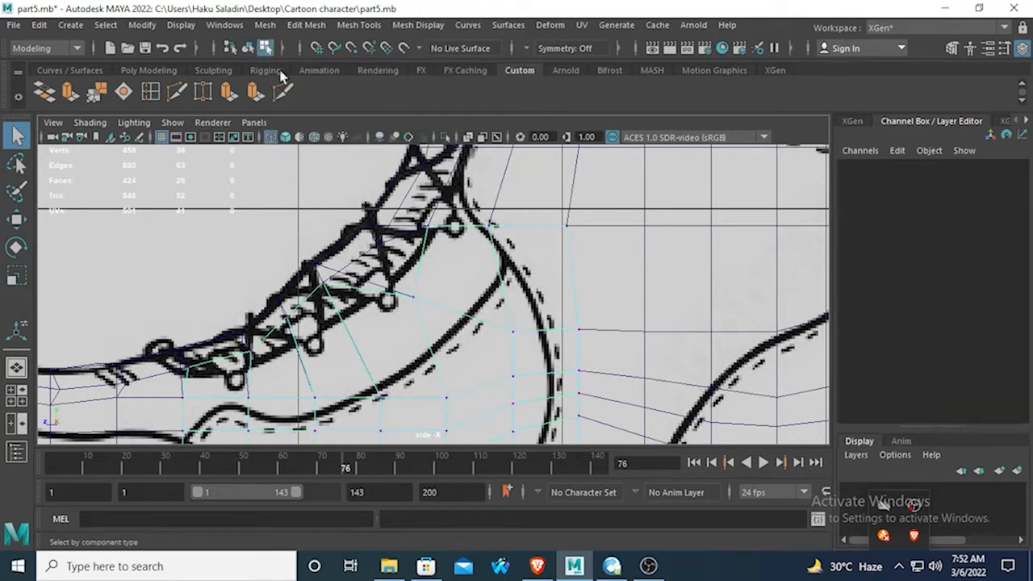
pyautogui.click(427, 229)
pyautogui.keyDown('alt'); pyautogui.moveTo(450, 304); pyautogui.dragTo(429, 169, button='middle'); pyautogui.keyUp('alt')
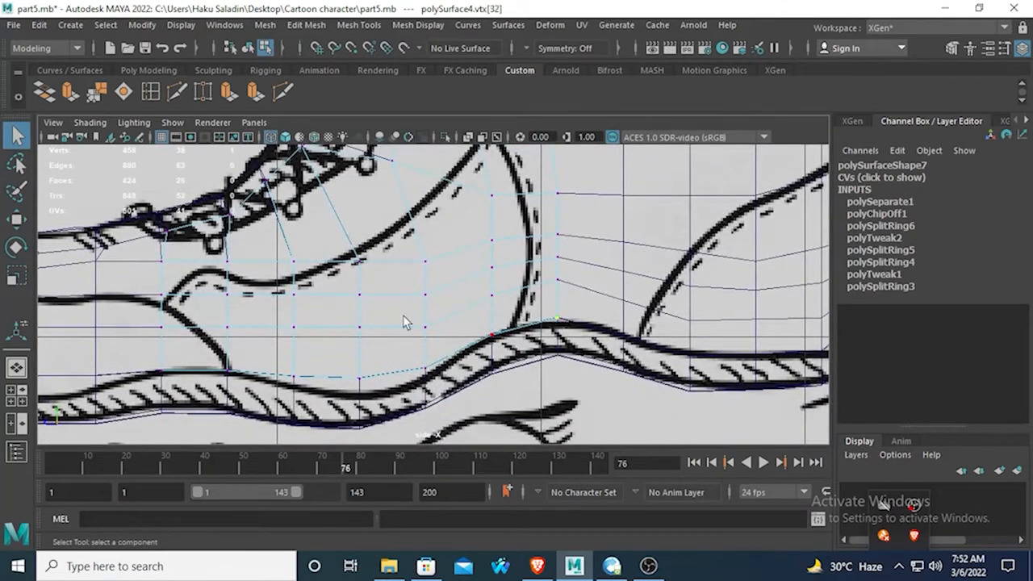
pyautogui.click(16, 219)
pyautogui.moveTo(411, 324); pyautogui.dragTo(376, 316)
# Move the rear-edge vertex just above the bottom corner forward onto the seam, and undo the accidental selection on the boot mesh.
pyautogui.click(557, 280)
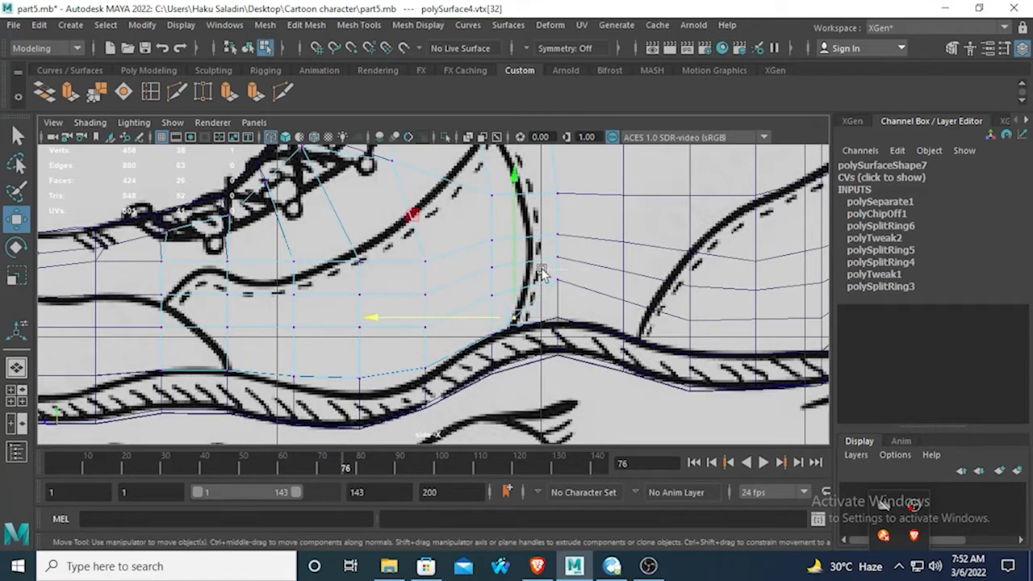
pyautogui.moveTo(557, 281); pyautogui.dragTo(388, 277)
pyautogui.moveTo(386, 279); pyautogui.dragTo(387, 279)
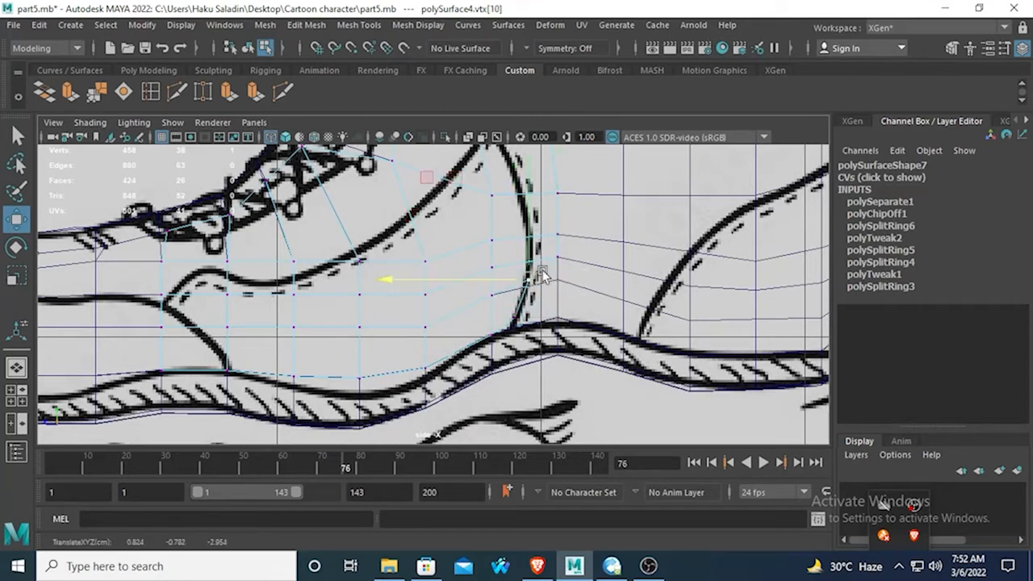
pyautogui.click(523, 258)
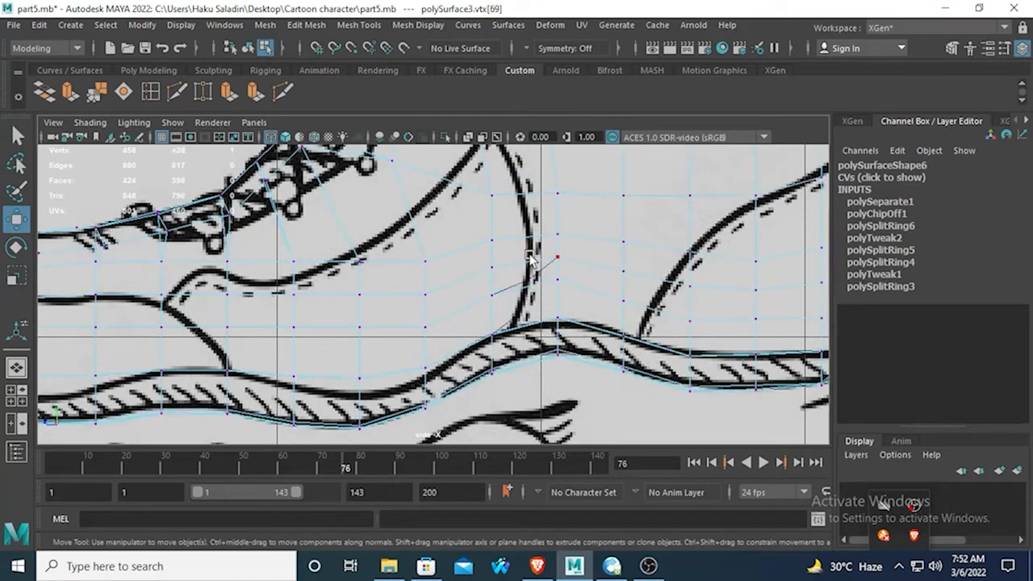
pyautogui.hotkey('ctrl', 'z')
pyautogui.hotkey('ctrl', 'z')
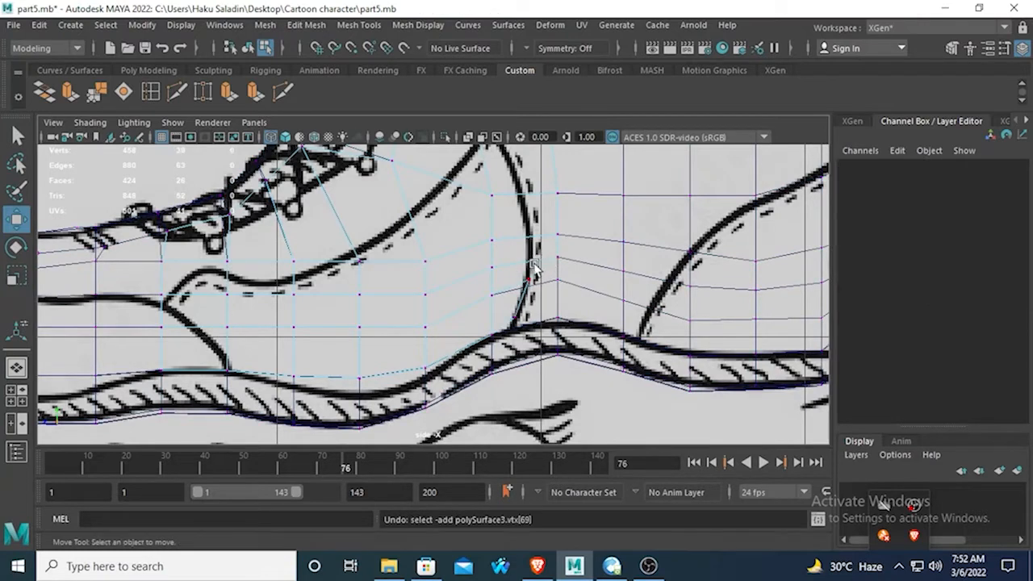
# Move the next three rear-edge vertices of the side panel forward to follow the curved seam of the reference drawing.
pyautogui.click(571, 263)
pyautogui.moveTo(418, 257); pyautogui.dragTo(385, 236)
pyautogui.click(557, 234)
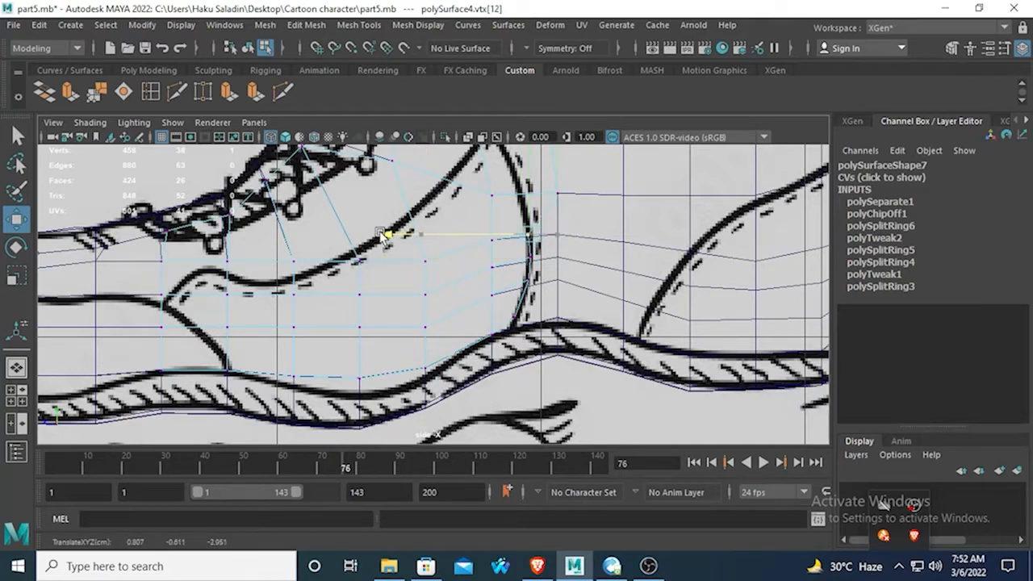
pyautogui.click(558, 195)
pyautogui.moveTo(551, 195); pyautogui.dragTo(389, 196)
# Move the panel's top rear corner vertex forward and down onto the upper part of the seam.
pyautogui.keyDown('alt'); pyautogui.moveTo(472, 196); pyautogui.dragTo(490, 305, button='middle'); pyautogui.keyUp('alt')
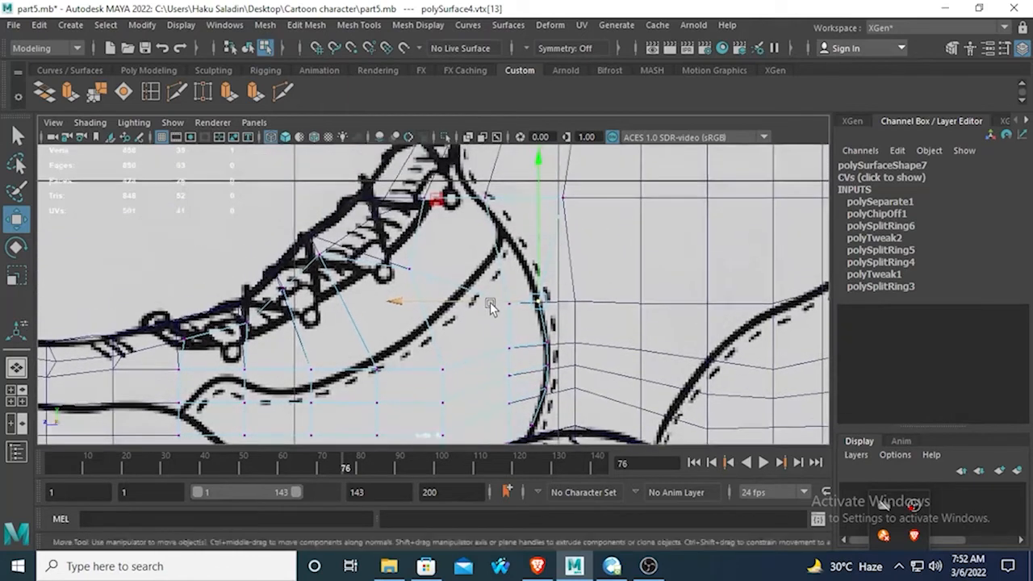
pyautogui.click(562, 196)
pyautogui.moveTo(557, 197); pyautogui.dragTo(373, 200)
pyautogui.keyDown('alt'); pyautogui.moveTo(446, 211); pyautogui.dragTo(457, 287, button='middle'); pyautogui.keyUp('alt')
pyautogui.keyDown('alt'); pyautogui.moveTo(520, 203); pyautogui.dragTo(513, 293, button='middle'); pyautogui.keyUp('alt')
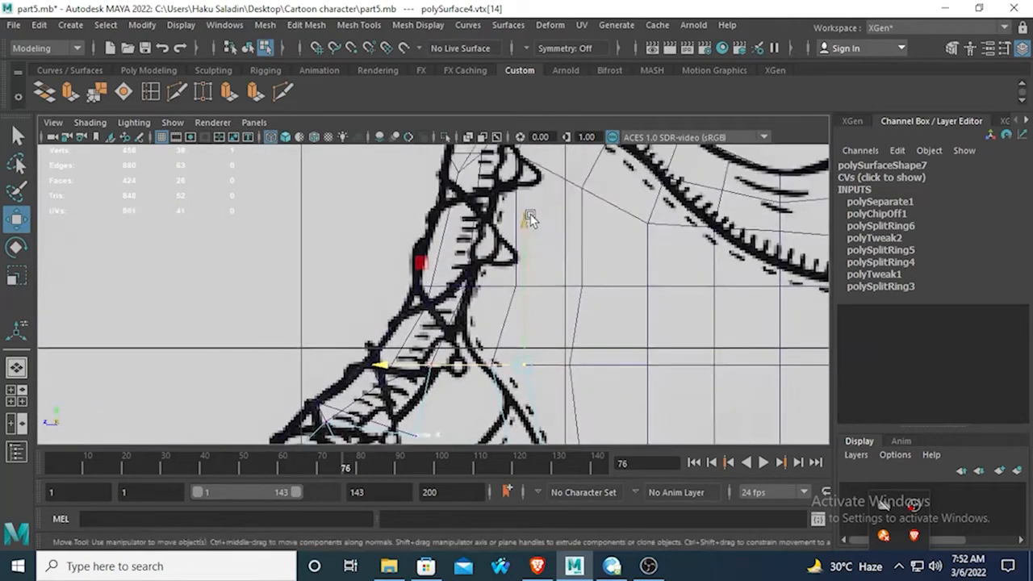
pyautogui.moveTo(521, 220); pyautogui.dragTo(531, 262)
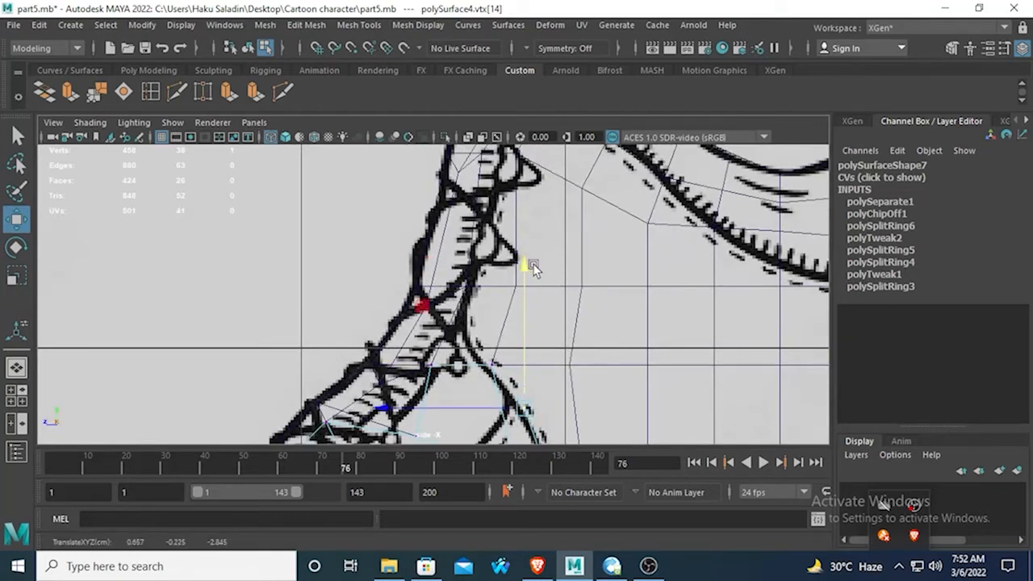
# Shift the top-edge vertex in front of the rear corner slightly forward toward the seam line.
pyautogui.keyDown('alt'); pyautogui.moveTo(534, 313); pyautogui.dragTo(491, 195, button='middle'); pyautogui.keyUp('alt')
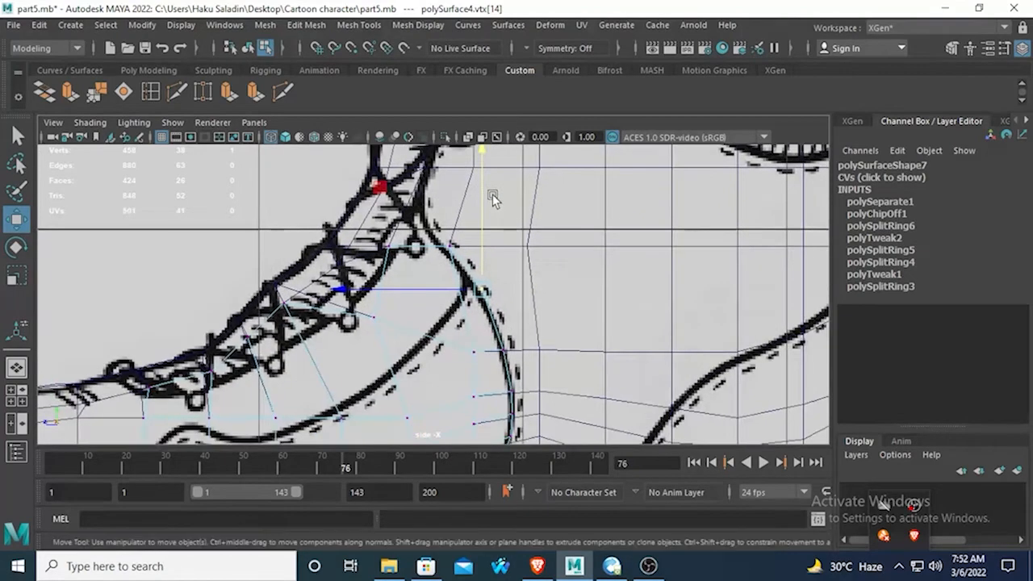
pyautogui.click(455, 257)
pyautogui.keyDown('alt'); pyautogui.moveTo(407, 270); pyautogui.dragTo(436, 303, button='middle'); pyautogui.keyUp('alt')
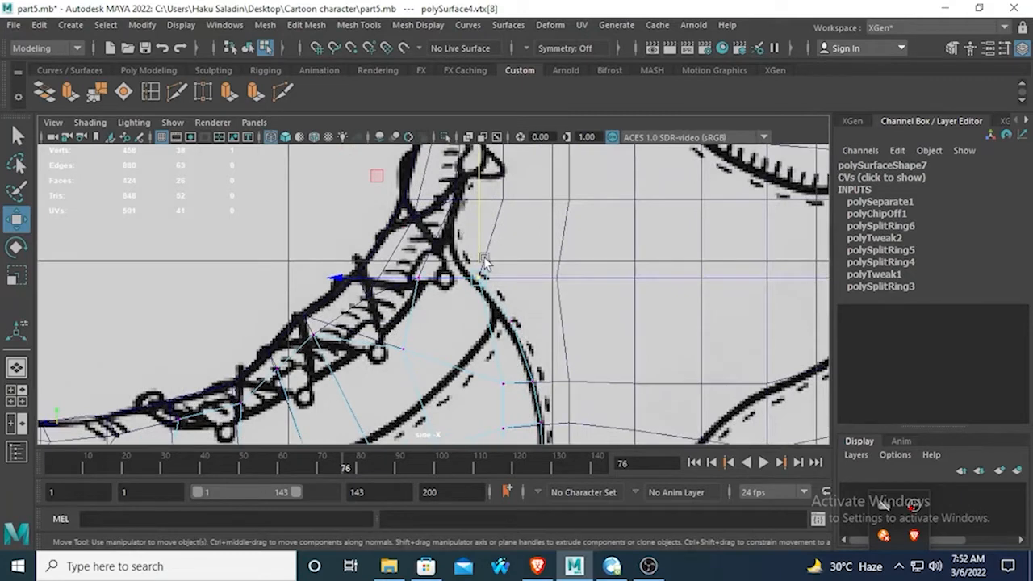
pyautogui.moveTo(349, 279); pyautogui.dragTo(337, 281)
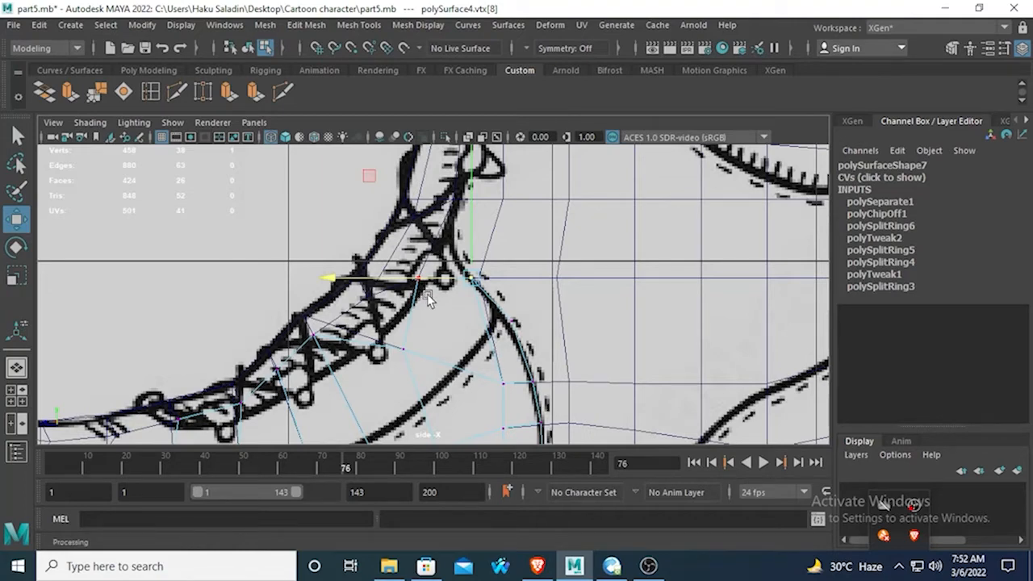
# Try moving the same top-edge vertex along X in the perspective view, undo it, and return to the side view.
pyautogui.press('space')
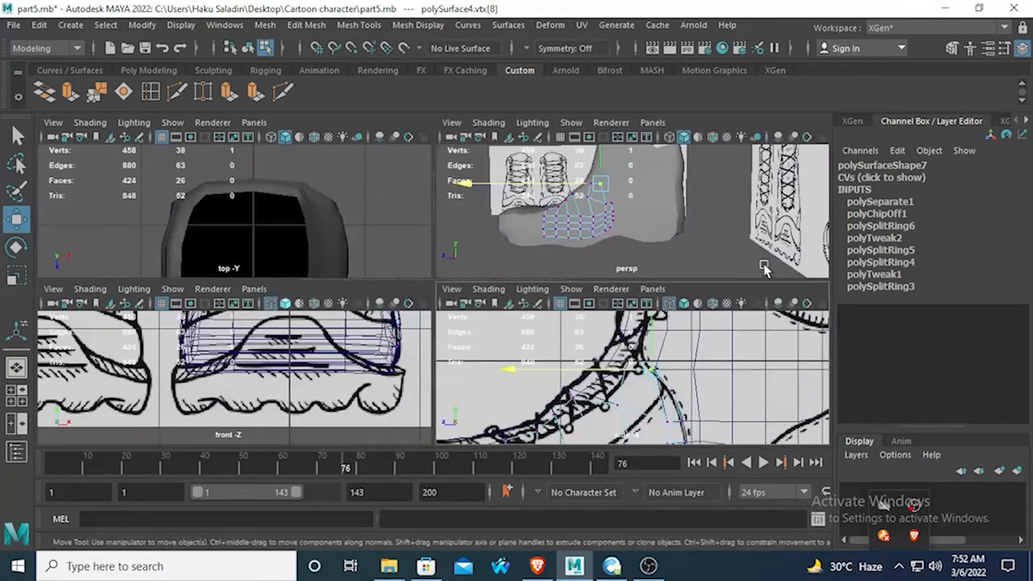
pyautogui.press('space')
pyautogui.keyDown('alt'); pyautogui.moveTo(578, 317); pyautogui.dragTo(554, 339); pyautogui.keyUp('alt')
pyautogui.hotkey('ctrl', 'z')
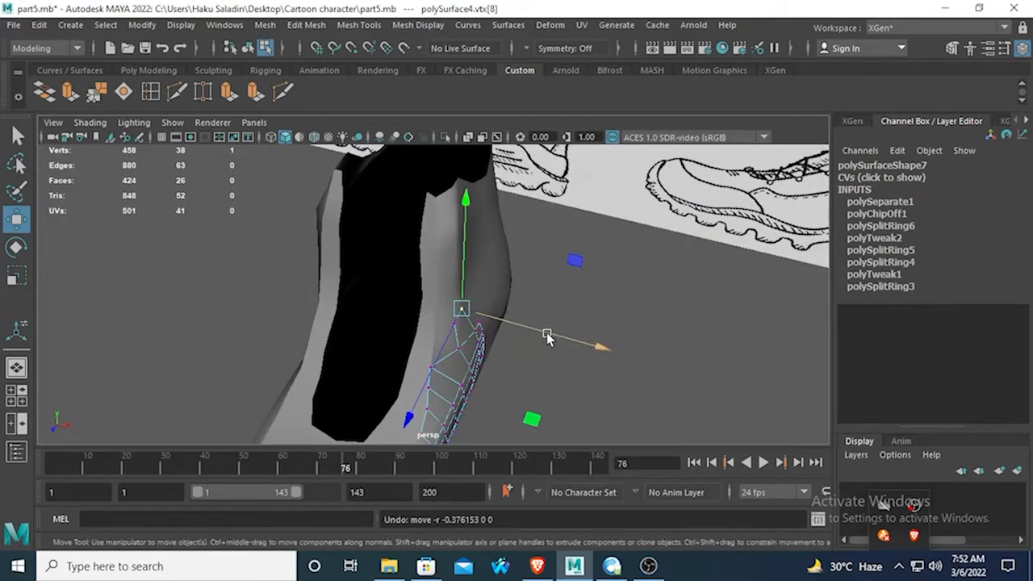
pyautogui.press('space')
pyautogui.press('space')
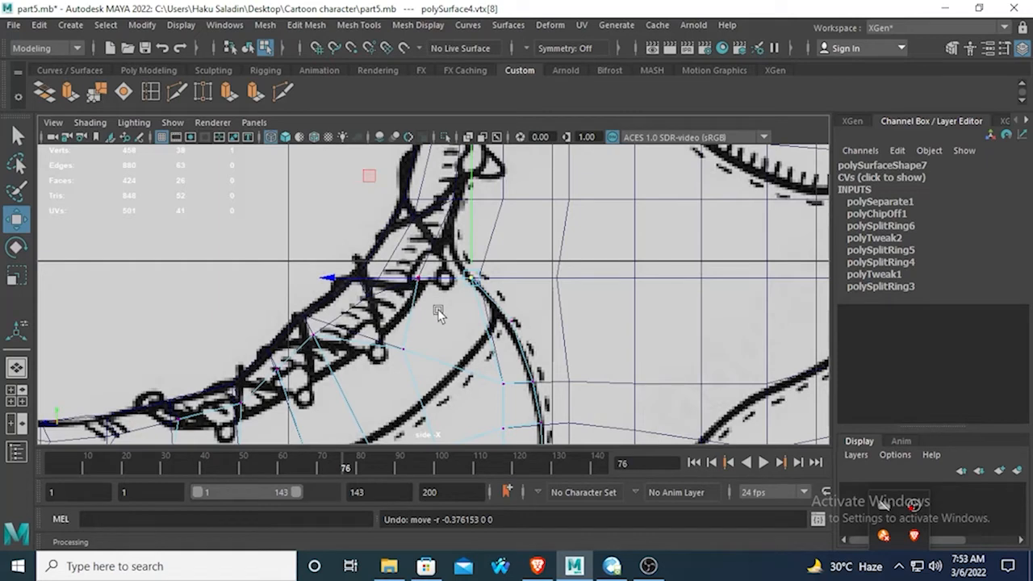
# Lower the top-edge vertex to the junction of the two seam lines and shift it slightly back.
pyautogui.moveTo(414, 333)
pyautogui.keyDown('alt'); pyautogui.mouseDown(button='middle')
pyautogui.moveTo(431, 242)
pyautogui.moveTo(409, 276)
pyautogui.mouseUp(button='middle'); pyautogui.keyUp('alt')
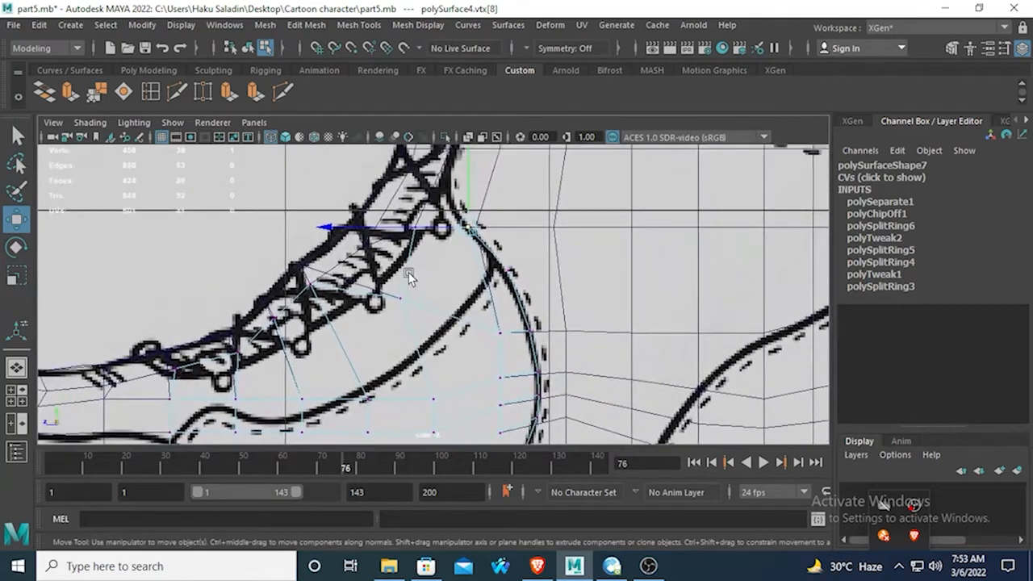
pyautogui.keyDown('alt'); pyautogui.moveTo(468, 222); pyautogui.dragTo(452, 252, button='middle'); pyautogui.keyUp('alt')
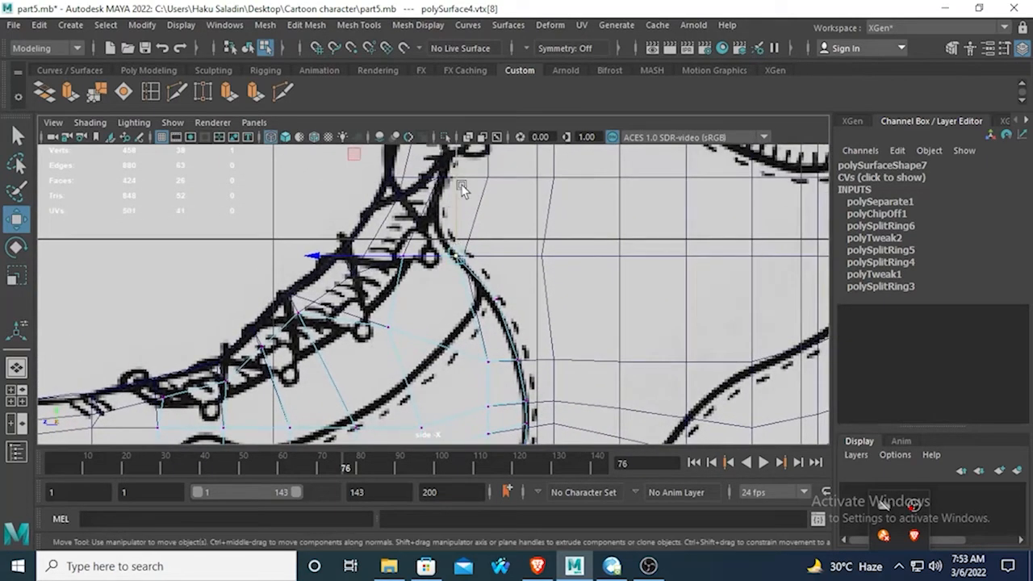
pyautogui.keyDown('alt'); pyautogui.moveTo(461, 184); pyautogui.dragTo(456, 230, button='middle'); pyautogui.keyUp('alt')
pyautogui.moveTo(456, 172); pyautogui.dragTo(462, 223)
pyautogui.moveTo(317, 361); pyautogui.dragTo(338, 365)
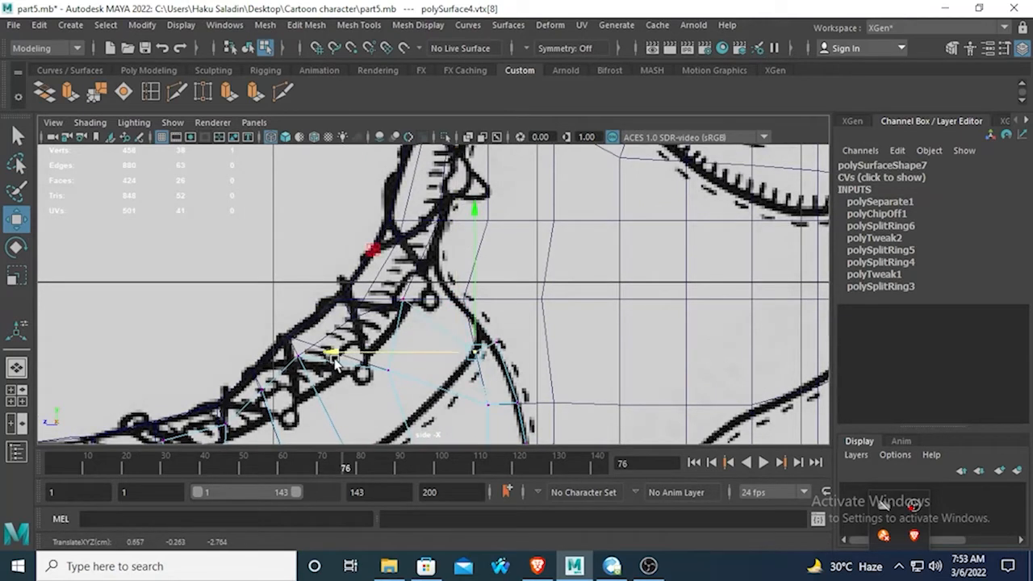
# Shift the panel's top rear corner vertex slightly forward and up so it sits on the seam line.
pyautogui.click(485, 313)
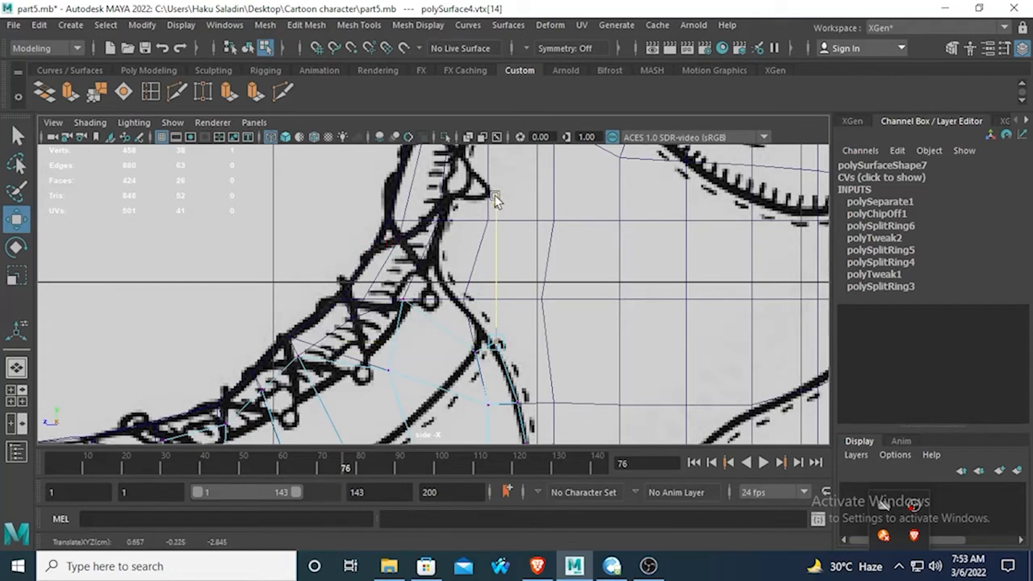
pyautogui.moveTo(350, 313); pyautogui.dragTo(333, 315)
pyautogui.moveTo(476, 175); pyautogui.dragTo(477, 184)
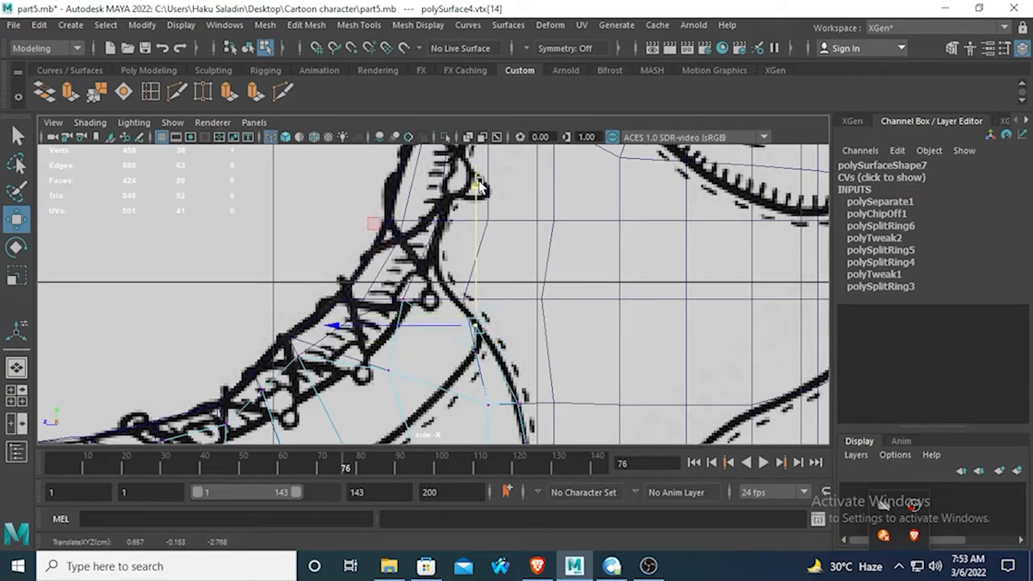
# Move the panel vertex at the upper lace eyelet down and back onto the curved seam.
pyautogui.keyDown('alt'); pyautogui.moveTo(420, 389); pyautogui.dragTo(419, 308, button='middle'); pyautogui.keyUp('alt')
pyautogui.moveTo(380, 201); pyautogui.dragTo(432, 250)
pyautogui.keyDown('alt'); pyautogui.moveTo(404, 235); pyautogui.dragTo(409, 268, button='middle'); pyautogui.keyUp('alt')
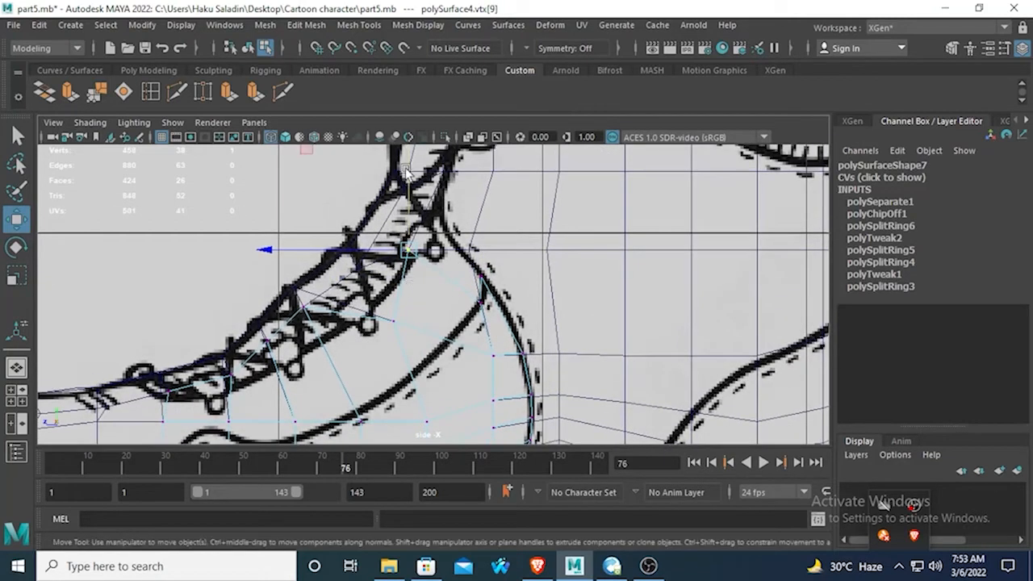
pyautogui.moveTo(409, 208); pyautogui.dragTo(408, 280)
pyautogui.moveTo(263, 323); pyautogui.dragTo(327, 338)
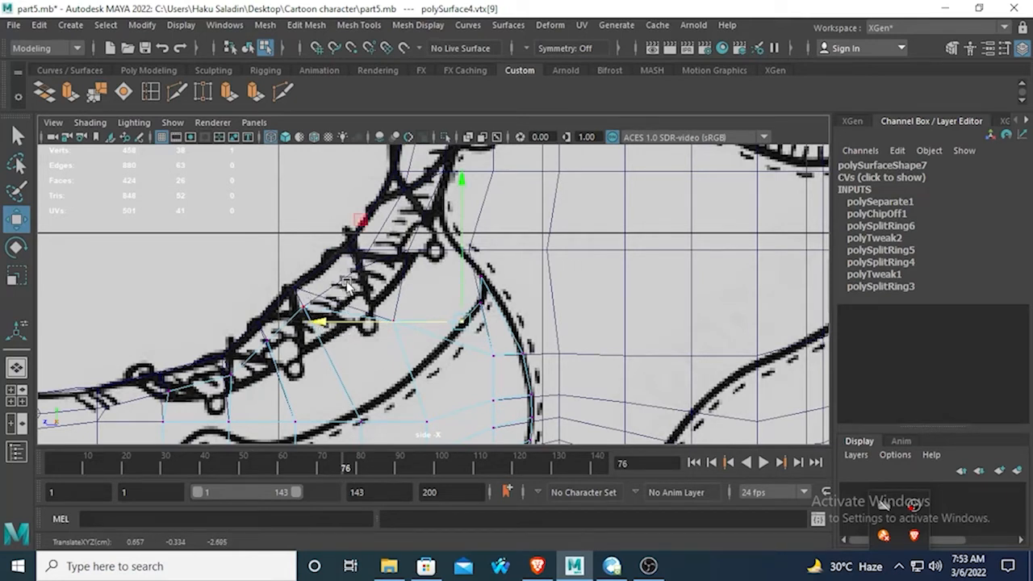
# Move the panel vertex beside the next lower eyelet slightly down and back onto the curved seam.
pyautogui.moveTo(424, 340); pyautogui.dragTo(385, 289)
pyautogui.moveTo(393, 188); pyautogui.dragTo(414, 207)
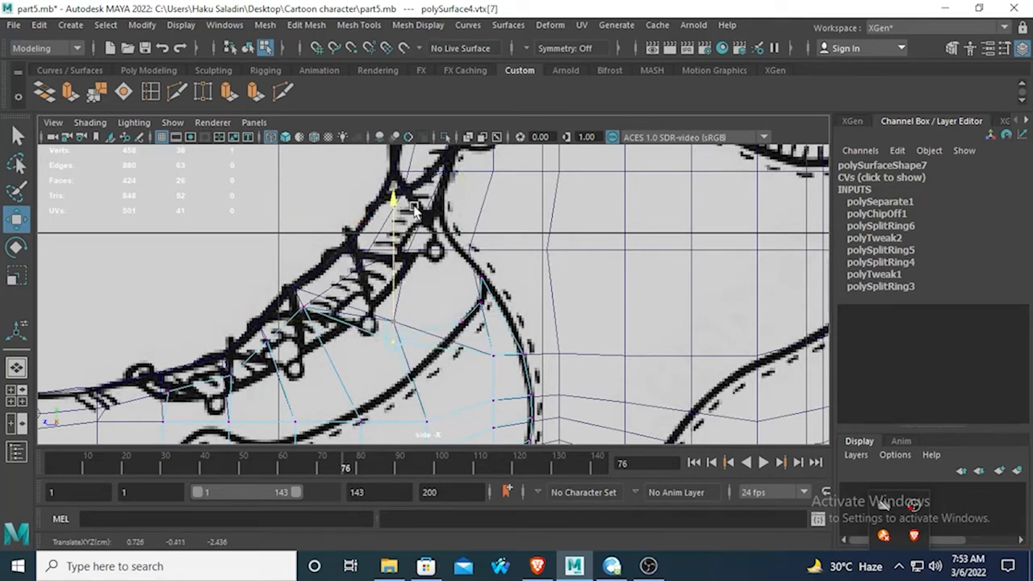
pyautogui.moveTo(248, 355); pyautogui.dragTo(300, 363)
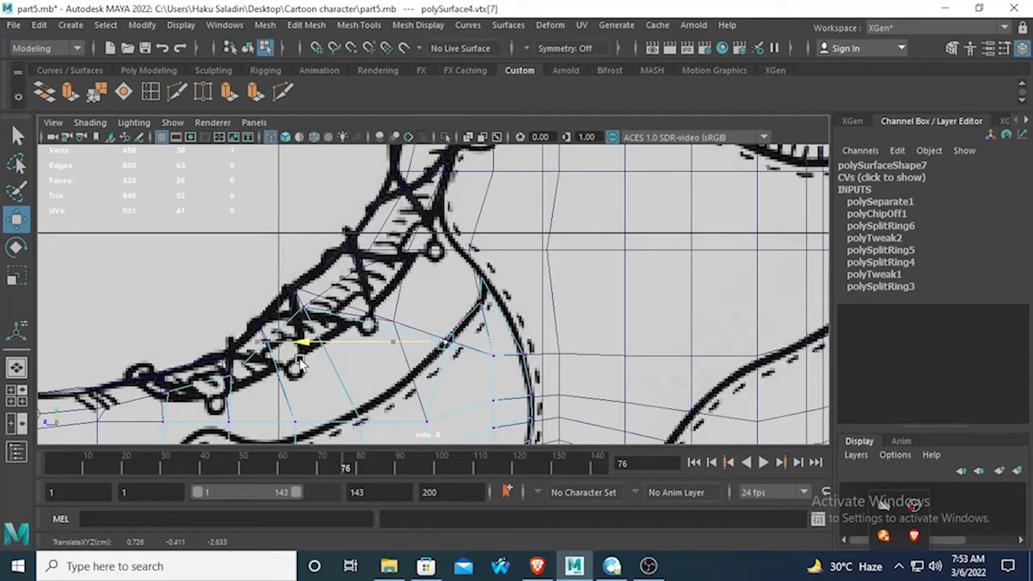
# Move the top-edge vertex at the middle of the lacing down and back onto the middle of the curved seam.
pyautogui.keyDown('alt'); pyautogui.moveTo(352, 368); pyautogui.dragTo(376, 324, button='middle'); pyautogui.keyUp('alt')
pyautogui.moveTo(314, 240); pyautogui.dragTo(370, 293)
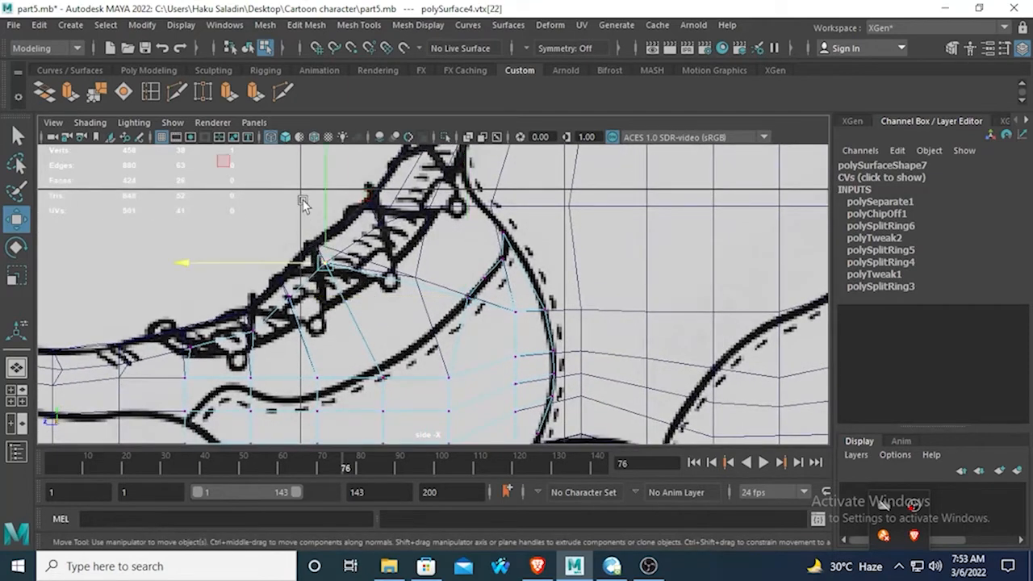
pyautogui.keyDown('alt'); pyautogui.moveTo(325, 263); pyautogui.dragTo(359, 250, button='middle'); pyautogui.keyUp('alt')
pyautogui.keyDown('alt'); pyautogui.moveTo(346, 159); pyautogui.dragTo(330, 215, button='middle'); pyautogui.keyUp('alt')
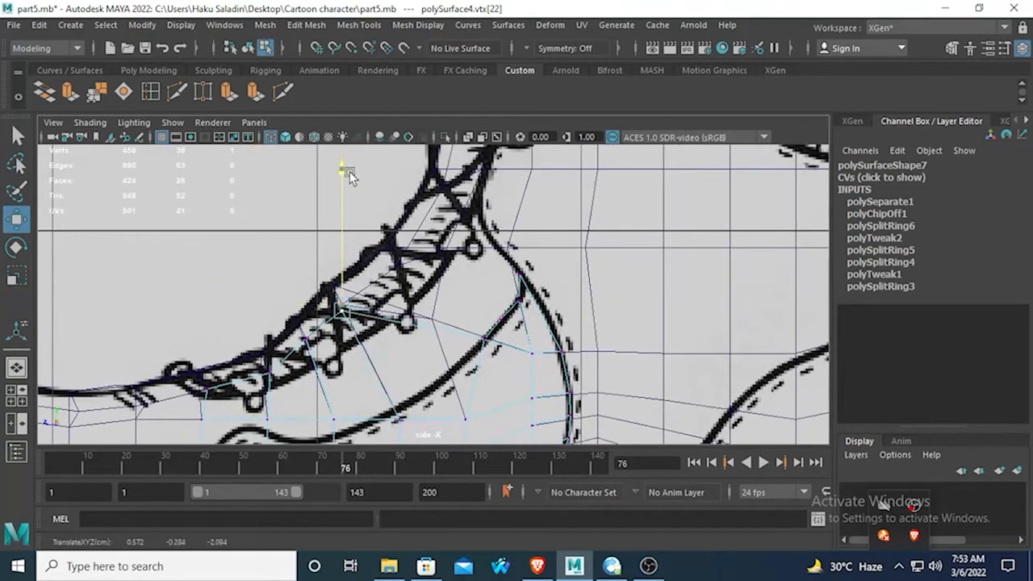
pyautogui.moveTo(346, 173); pyautogui.dragTo(369, 258)
pyautogui.moveTo(212, 391); pyautogui.dragTo(303, 393)
# Move the next top-edge vertex toward the toe down and back, fitting it to the lower stretch of the seam.
pyautogui.keyDown('alt'); pyautogui.moveTo(306, 383); pyautogui.dragTo(369, 306, button='middle'); pyautogui.keyUp('alt')
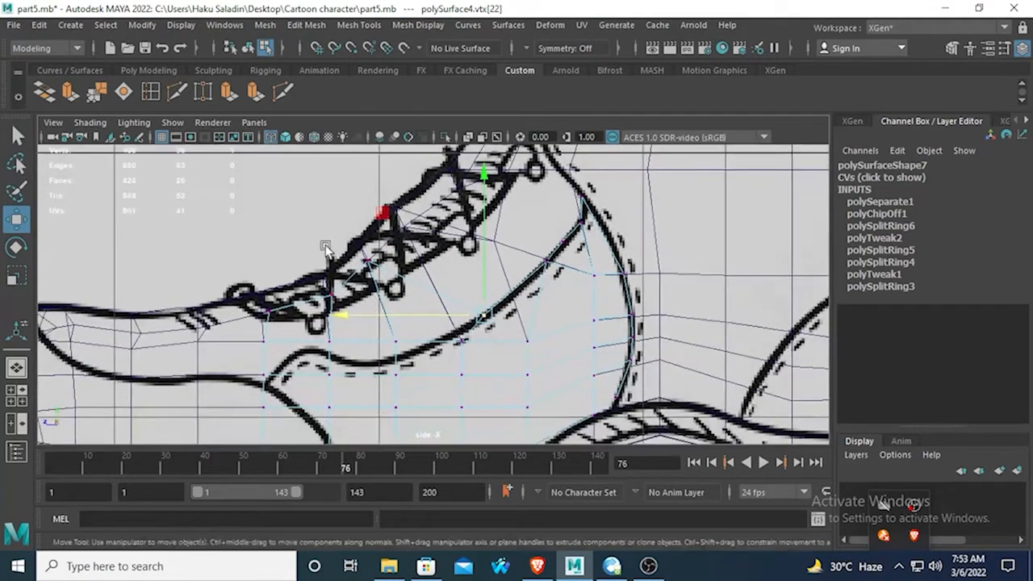
pyautogui.moveTo(344, 229); pyautogui.dragTo(406, 289)
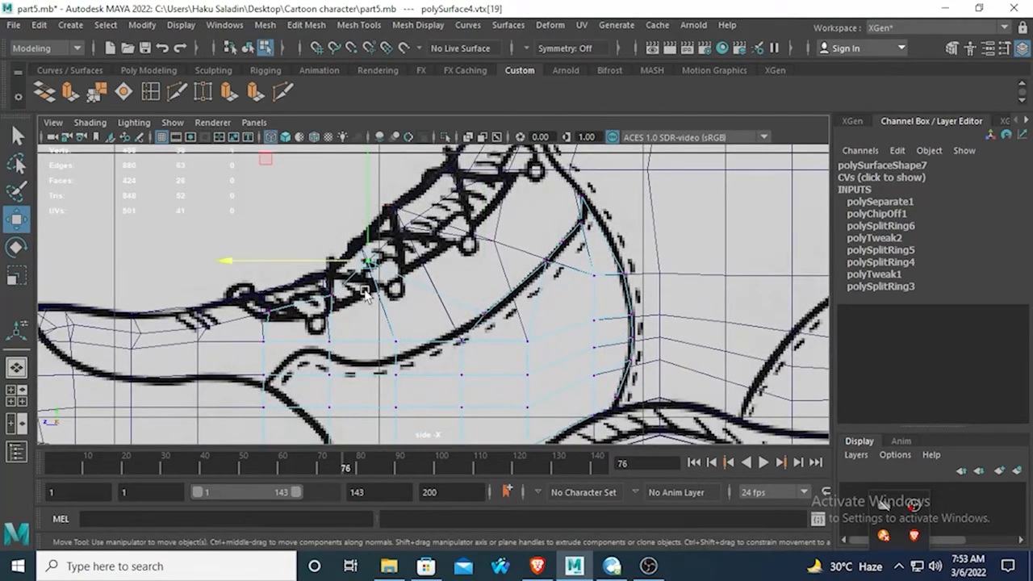
pyautogui.moveTo(243, 263); pyautogui.dragTo(306, 269)
pyautogui.scroll(1, 418, 185)
pyautogui.keyDown('alt'); pyautogui.moveTo(422, 172); pyautogui.dragTo(423, 217, button='middle'); pyautogui.keyUp('alt')
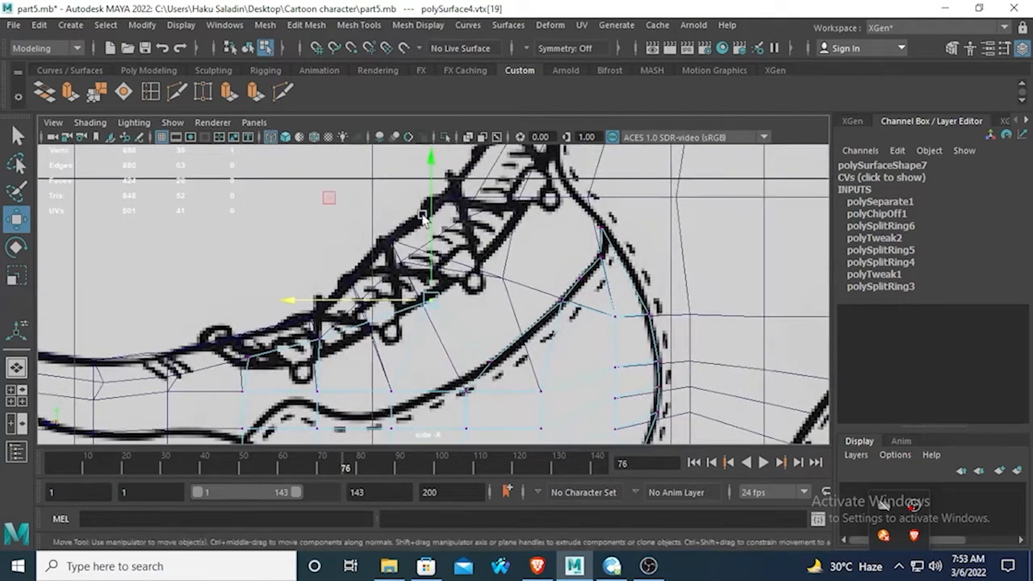
pyautogui.moveTo(429, 166); pyautogui.dragTo(461, 251)
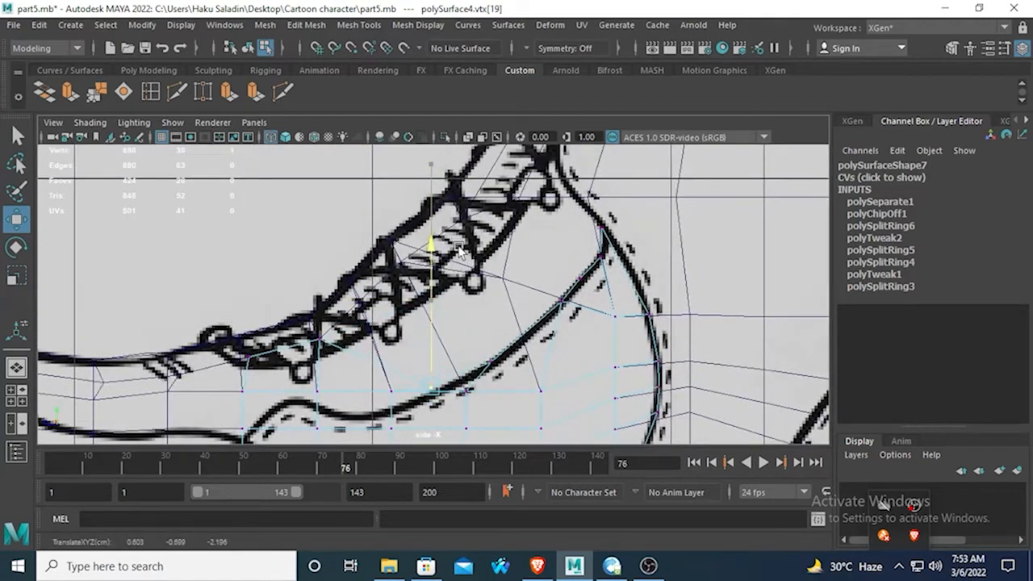
pyautogui.moveTo(298, 389); pyautogui.dragTo(312, 391)
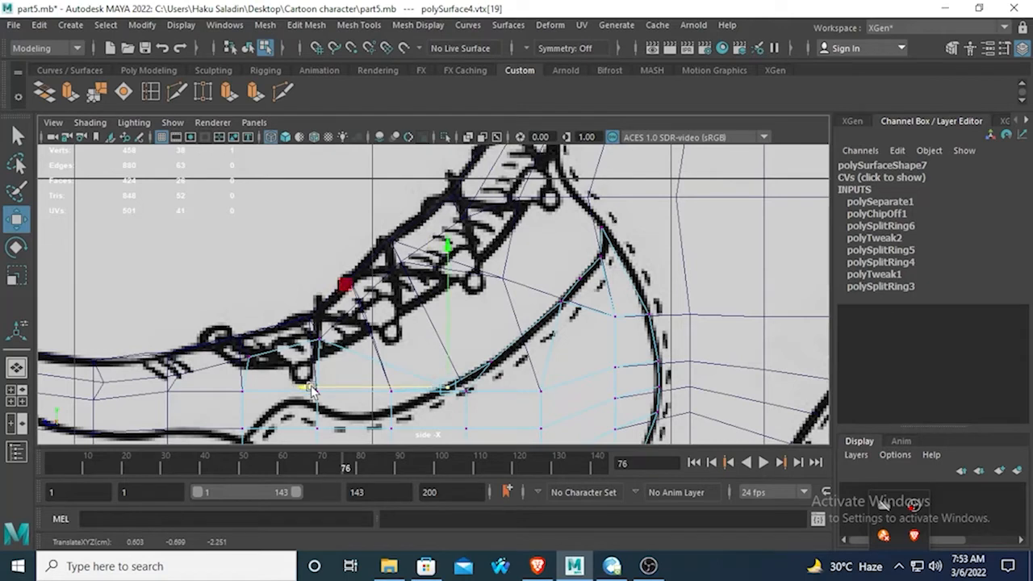
pyautogui.moveTo(447, 241); pyautogui.dragTo(448, 235)
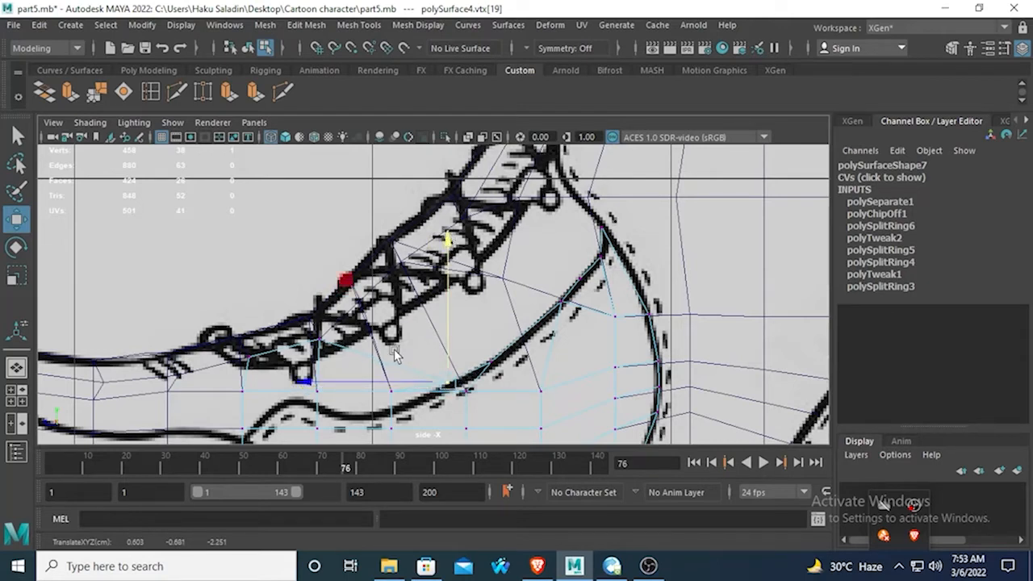
# Lower the vertex in the third column from the front onto the seam, and move the vertices just beneath it down.
pyautogui.keyDown('alt'); pyautogui.moveTo(396, 369); pyautogui.dragTo(425, 315, button='middle'); pyautogui.keyUp('alt')
pyautogui.click(420, 336)
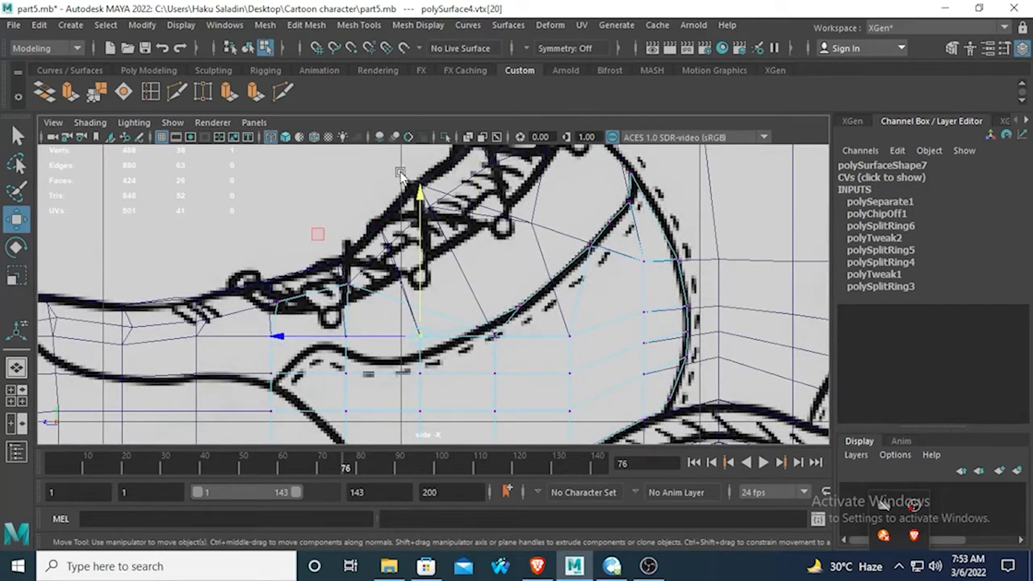
pyautogui.moveTo(424, 214); pyautogui.dragTo(426, 238)
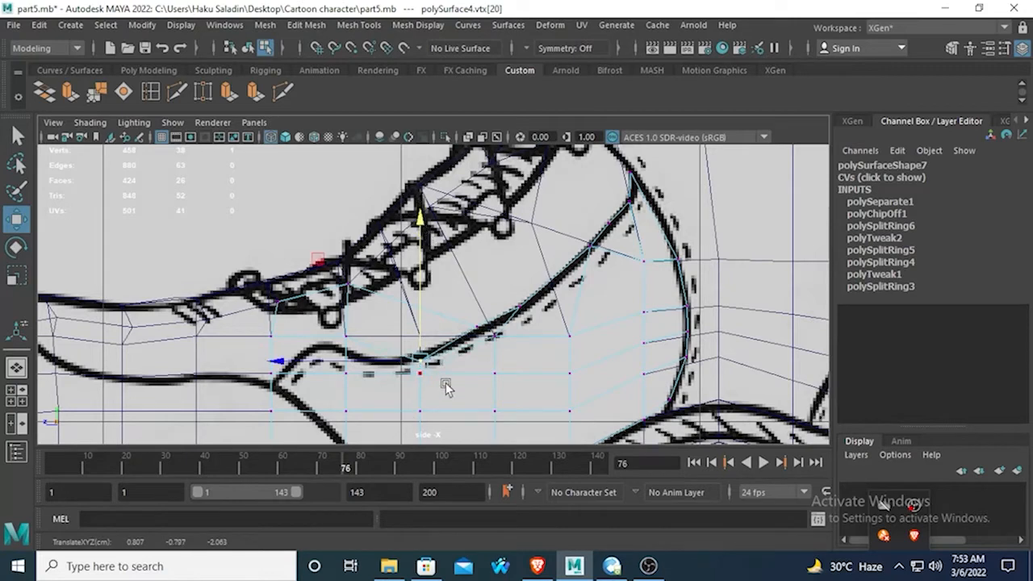
pyautogui.moveTo(445, 384); pyautogui.dragTo(396, 325)
pyautogui.moveTo(420, 224); pyautogui.dragTo(419, 245)
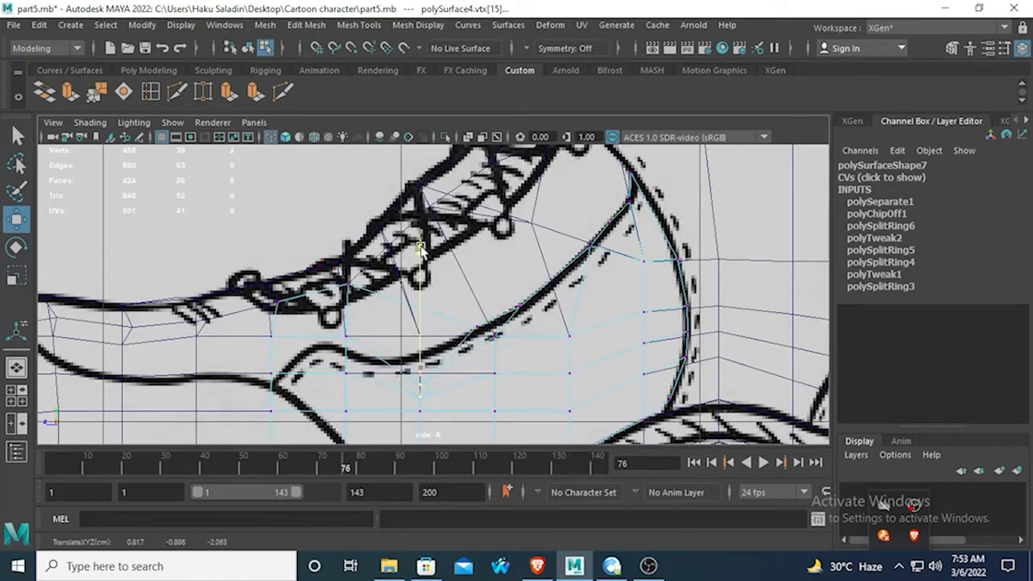
# Move the top-edge vertex above the front eyelet down and back onto the dip of the seam.
pyautogui.click(346, 286)
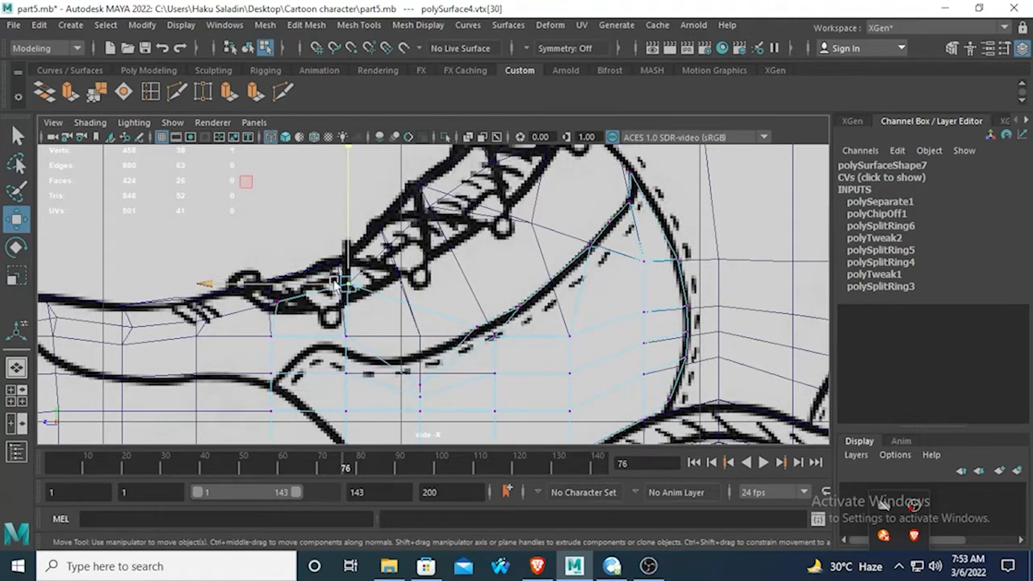
pyautogui.keyDown('alt'); pyautogui.moveTo(334, 280); pyautogui.dragTo(347, 308, button='middle'); pyautogui.keyUp('alt')
pyautogui.moveTo(356, 169); pyautogui.dragTo(363, 224)
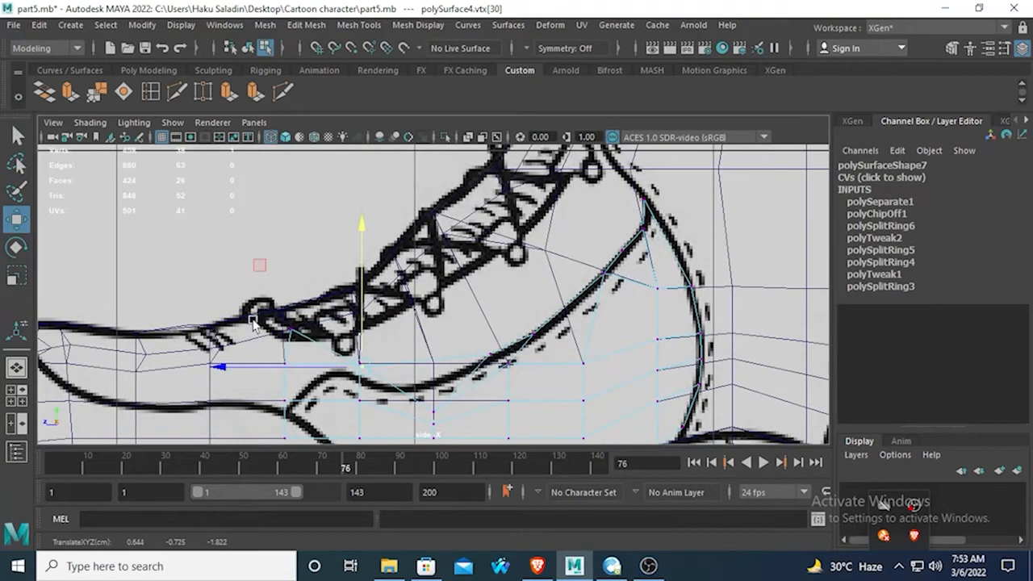
pyautogui.moveTo(214, 364); pyautogui.dragTo(288, 368)
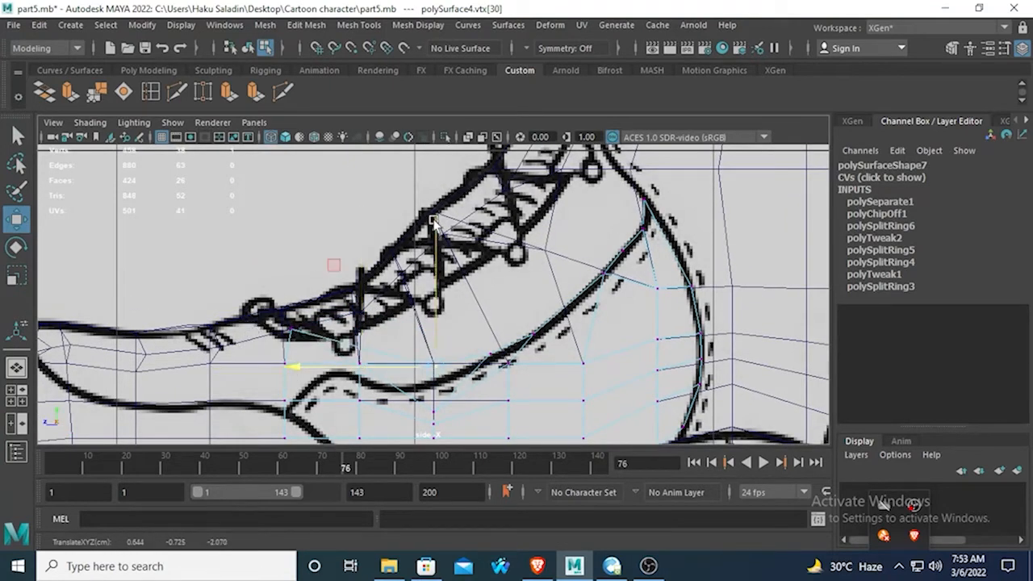
pyautogui.moveTo(433, 222); pyautogui.dragTo(435, 235)
# Lower the inner vertex beneath the dashed stitching in the second column from the front, and select it with its lower neighbour.
pyautogui.keyDown('alt'); pyautogui.moveTo(347, 402); pyautogui.dragTo(393, 369, button='middle'); pyautogui.keyUp('alt')
pyautogui.click(328, 289)
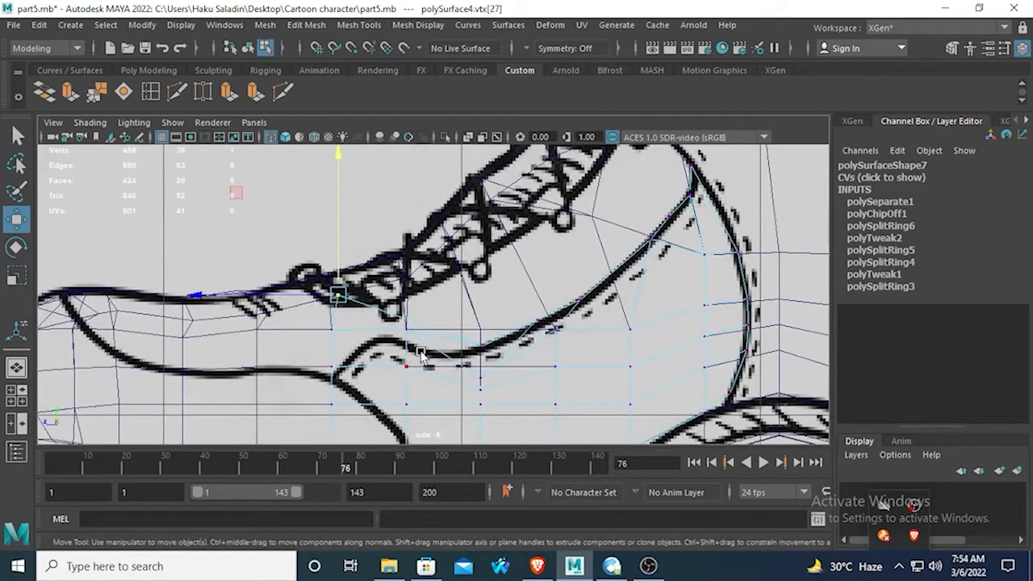
pyautogui.moveTo(425, 386); pyautogui.dragTo(385, 313)
pyautogui.moveTo(405, 210); pyautogui.dragTo(393, 236)
pyautogui.moveTo(421, 423); pyautogui.dragTo(382, 343)
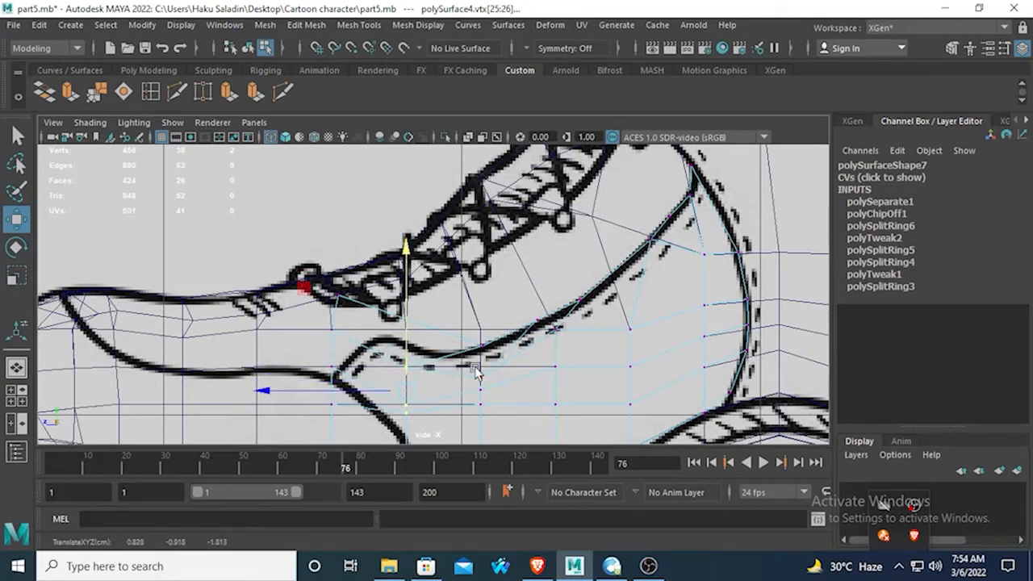
# Lower the panel's top front corner vertex below the laces and undo the accidental selection on the main shoe mesh.
pyautogui.keyDown('alt'); pyautogui.moveTo(475, 357); pyautogui.dragTo(499, 282, button='middle'); pyautogui.keyUp('alt')
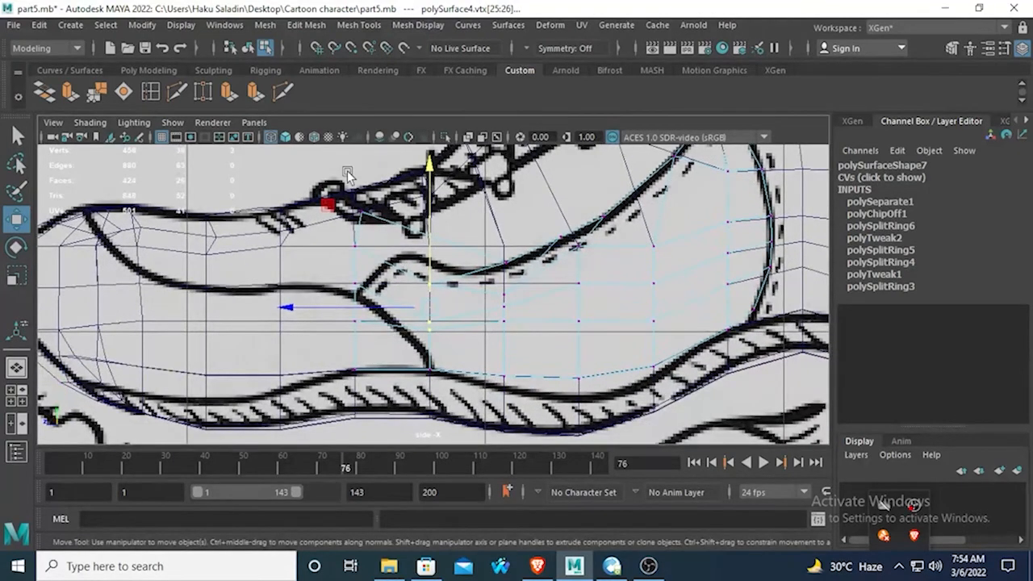
pyautogui.moveTo(348, 173); pyautogui.dragTo(407, 243)
pyautogui.keyDown('alt'); pyautogui.moveTo(363, 155); pyautogui.dragTo(384, 214, button='middle'); pyautogui.keyUp('alt')
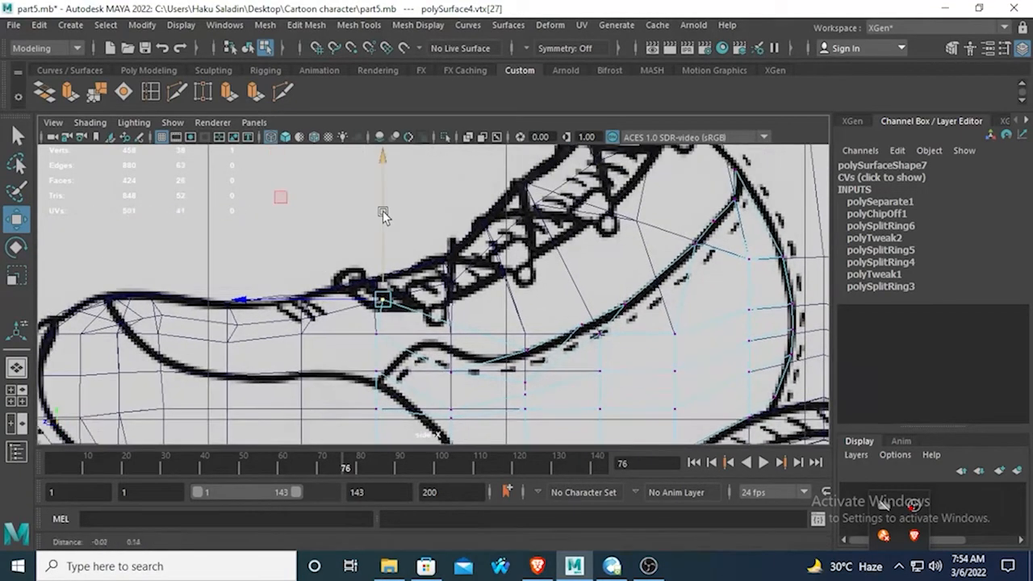
pyautogui.moveTo(383, 215); pyautogui.dragTo(391, 202)
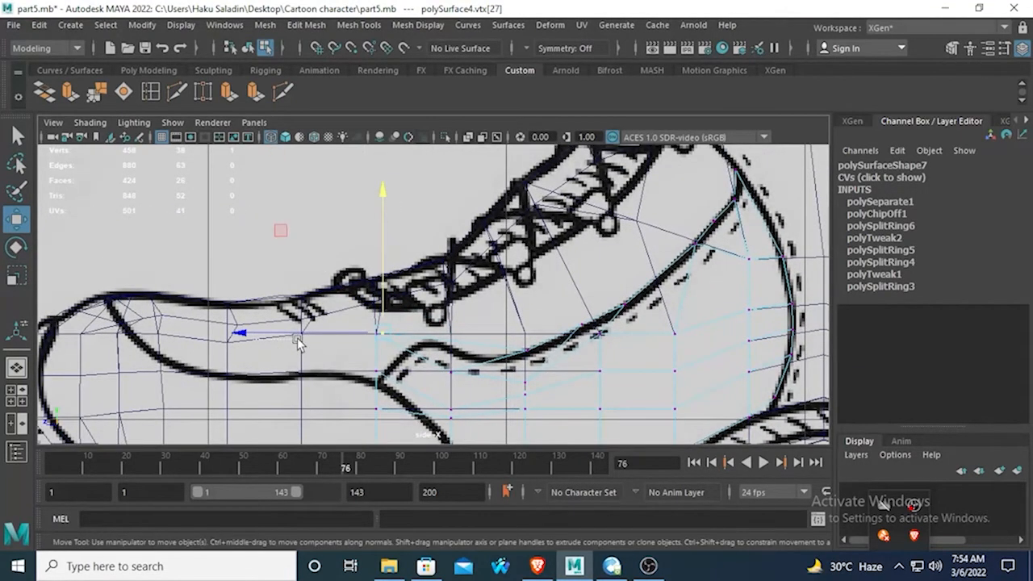
pyautogui.hotkey('ctrl', 'z')
pyautogui.hotkey('ctrl', 'z')
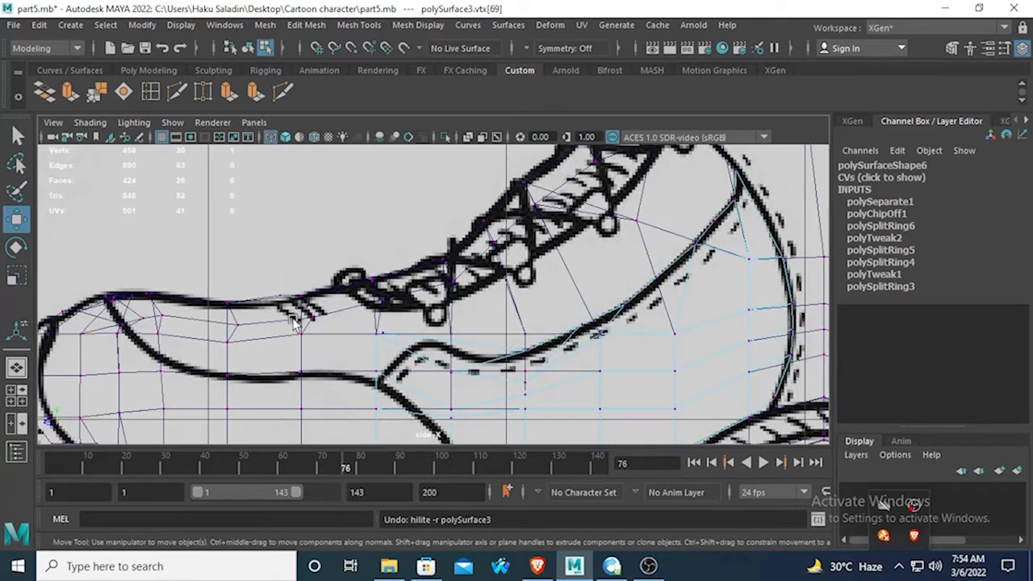
pyautogui.hotkey('ctrl', 'z')
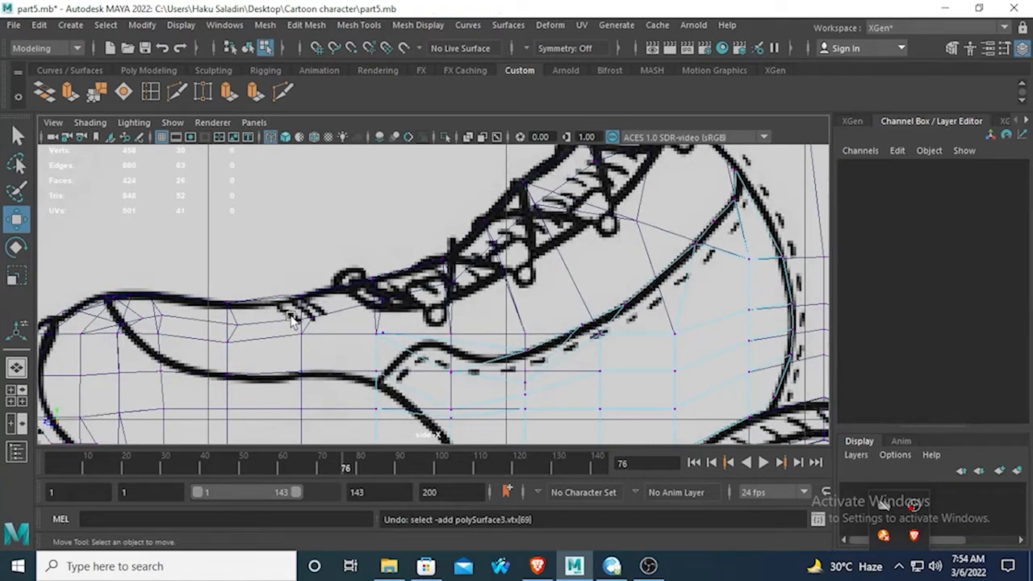
# Move the top front corner vertex back and slightly down onto the crest of the seam near the panel's front.
pyautogui.moveTo(400, 327); pyautogui.dragTo(370, 339)
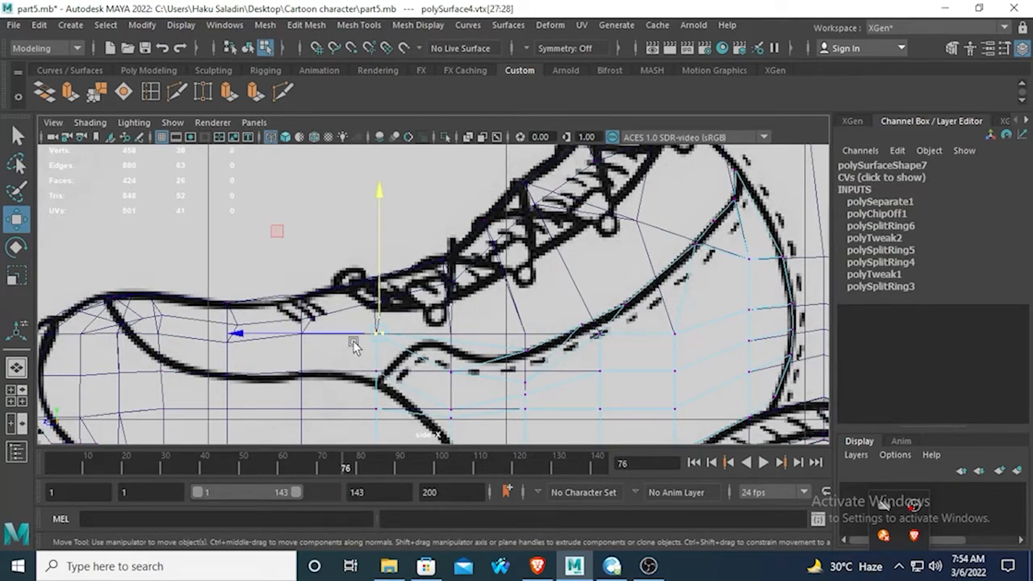
pyautogui.click(382, 333)
pyautogui.moveTo(257, 333); pyautogui.dragTo(312, 332)
pyautogui.moveTo(449, 196); pyautogui.dragTo(450, 195)
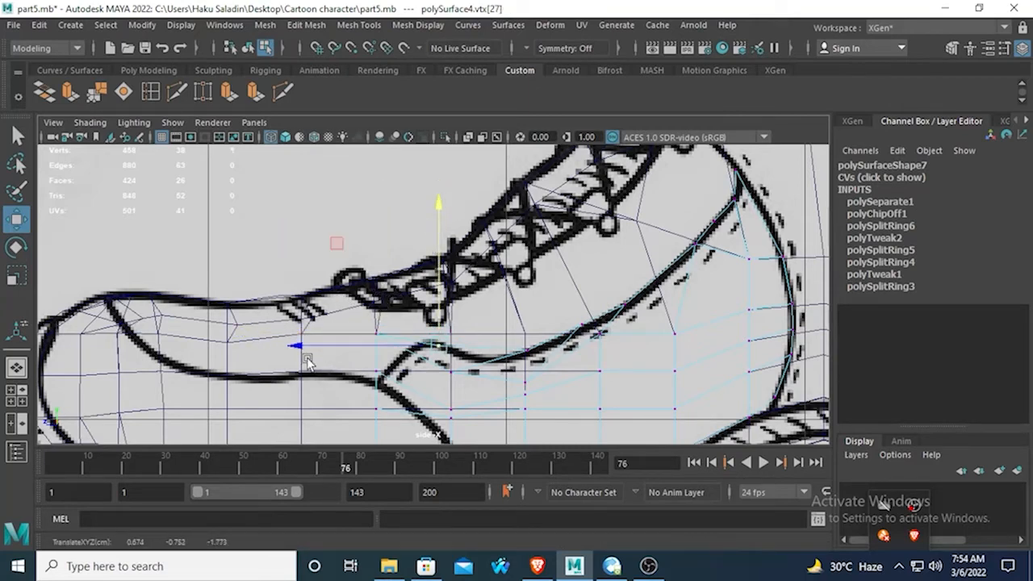
pyautogui.moveTo(295, 349)
pyautogui.mouseDown()
pyautogui.moveTo(316, 341)
pyautogui.moveTo(307, 339)
pyautogui.mouseUp()
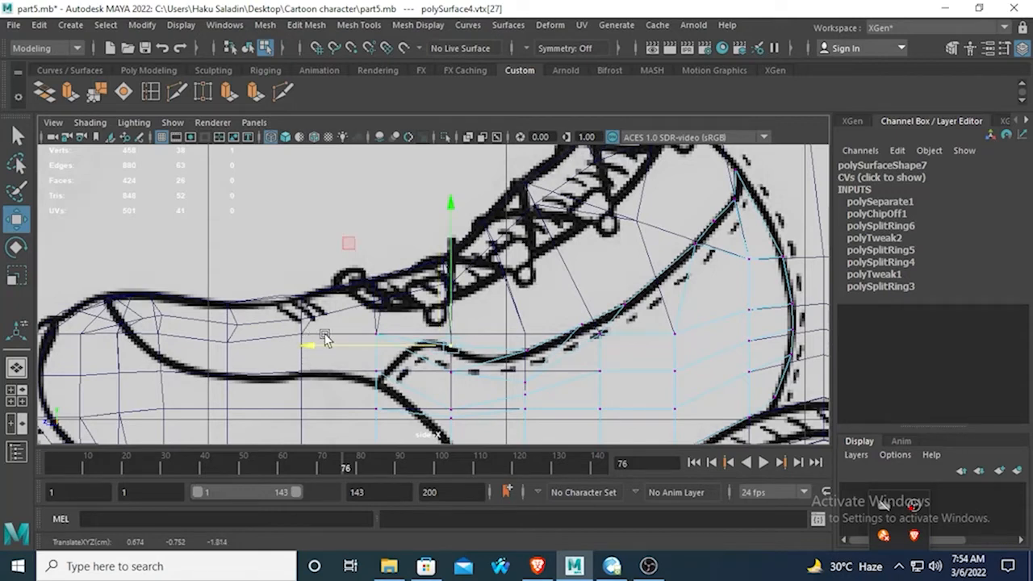
# Move the front-edge vertex below the corner down and back onto the seam's rounded front end.
pyautogui.click(377, 353)
pyautogui.click(377, 210)
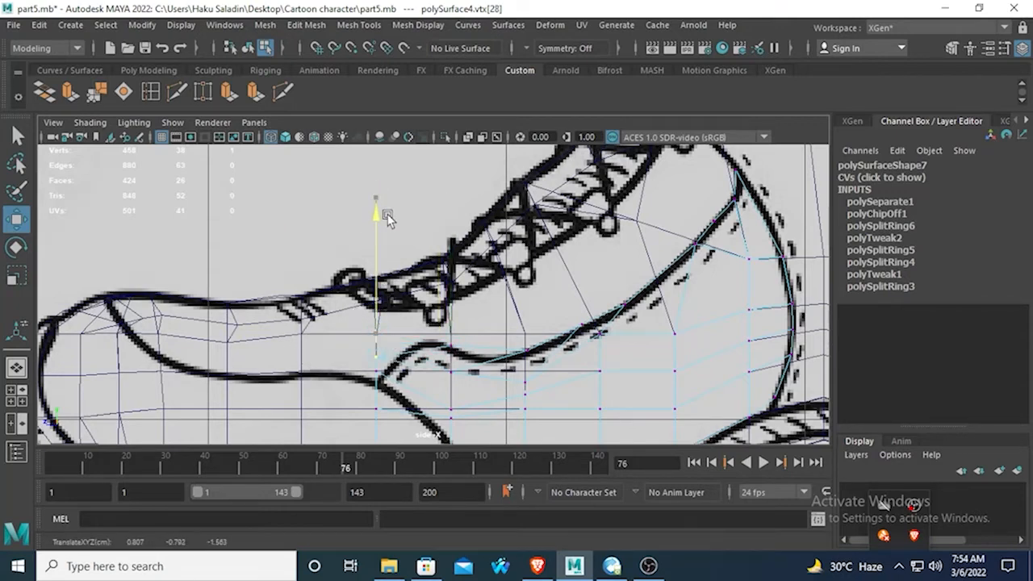
pyautogui.moveTo(243, 361); pyautogui.dragTo(278, 360)
pyautogui.moveTo(412, 216)
pyautogui.mouseDown()
pyautogui.moveTo(412, 200)
pyautogui.moveTo(415, 209)
pyautogui.mouseUp()
# Fit the front-edge vertex at the seam's front tip, undo the accidental main-mesh selection, and adjust the vertex below it.
pyautogui.keyDown('alt'); pyautogui.moveTo(376, 327); pyautogui.dragTo(376, 258, button='middle'); pyautogui.keyUp('alt')
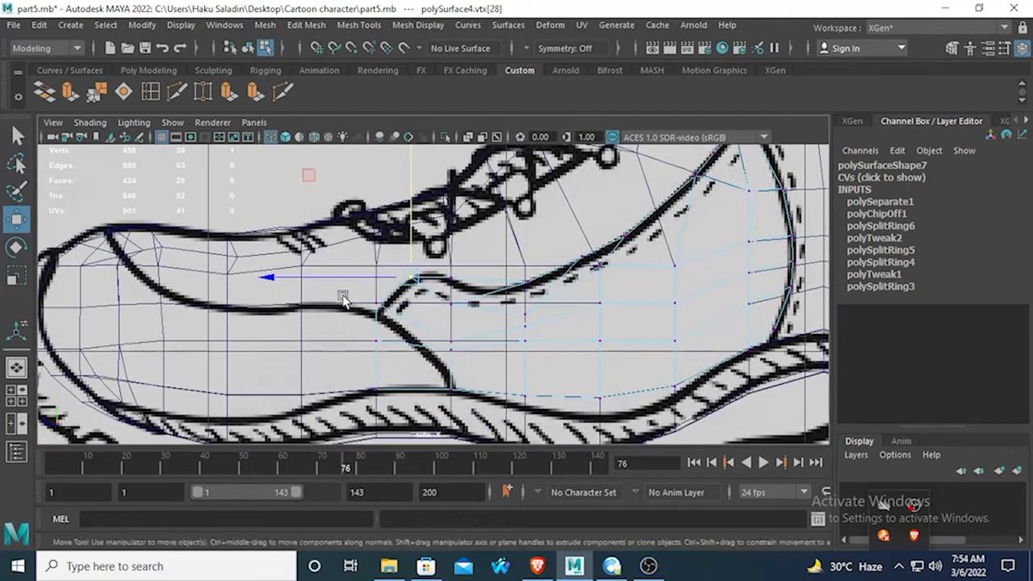
pyautogui.click(377, 312)
pyautogui.moveTo(236, 305); pyautogui.dragTo(242, 303)
pyautogui.click(364, 343)
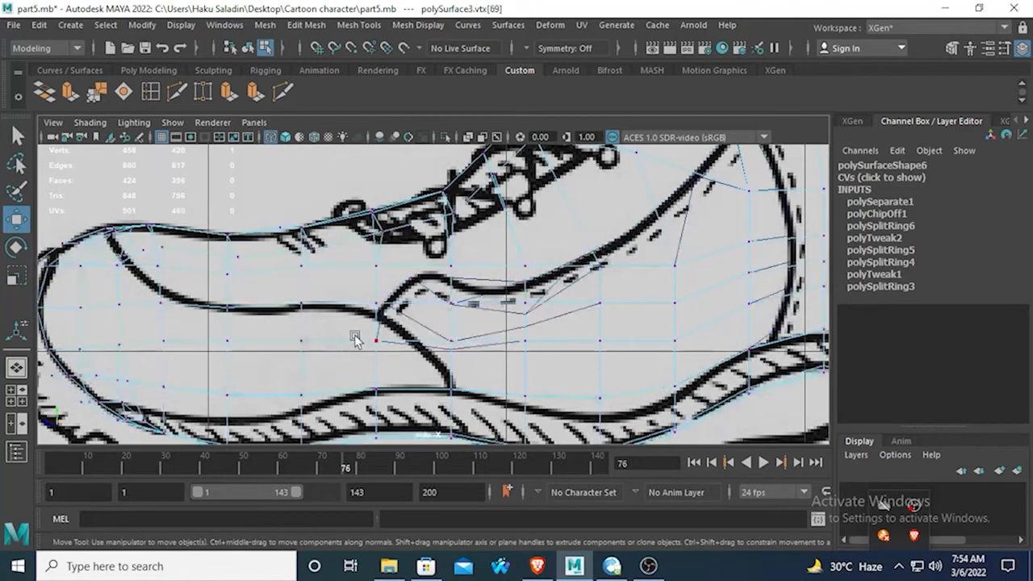
pyautogui.hotkey('ctrl', 'z')
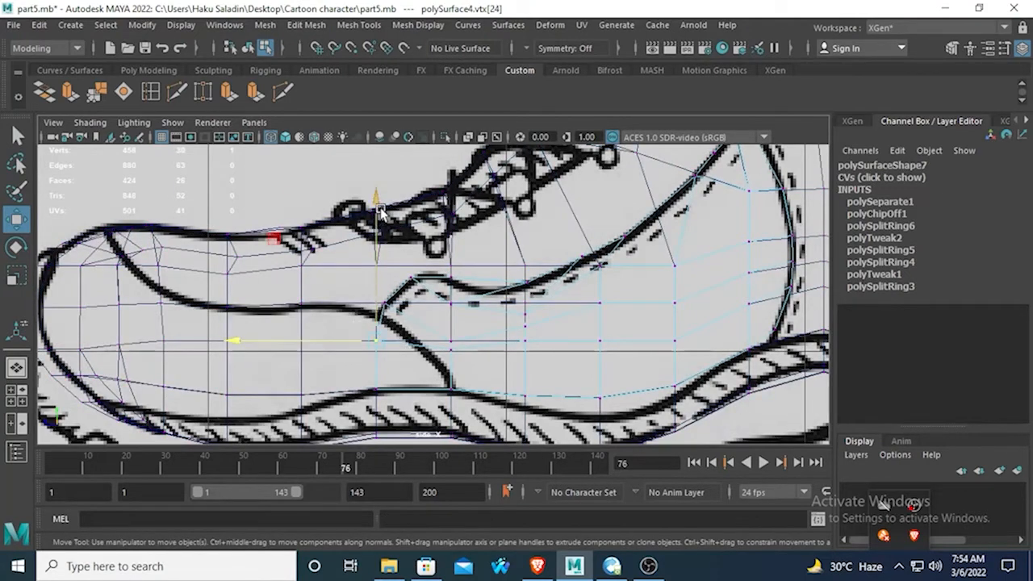
pyautogui.click(377, 314)
# Move the lower front-edge vertex back and up onto the front seam that curves down to the sole.
pyautogui.keyDown('alt'); pyautogui.moveTo(395, 287); pyautogui.dragTo(402, 240, button='middle'); pyautogui.keyUp('alt')
pyautogui.moveTo(358, 322); pyautogui.dragTo(406, 354)
pyautogui.moveTo(258, 341); pyautogui.dragTo(300, 339)
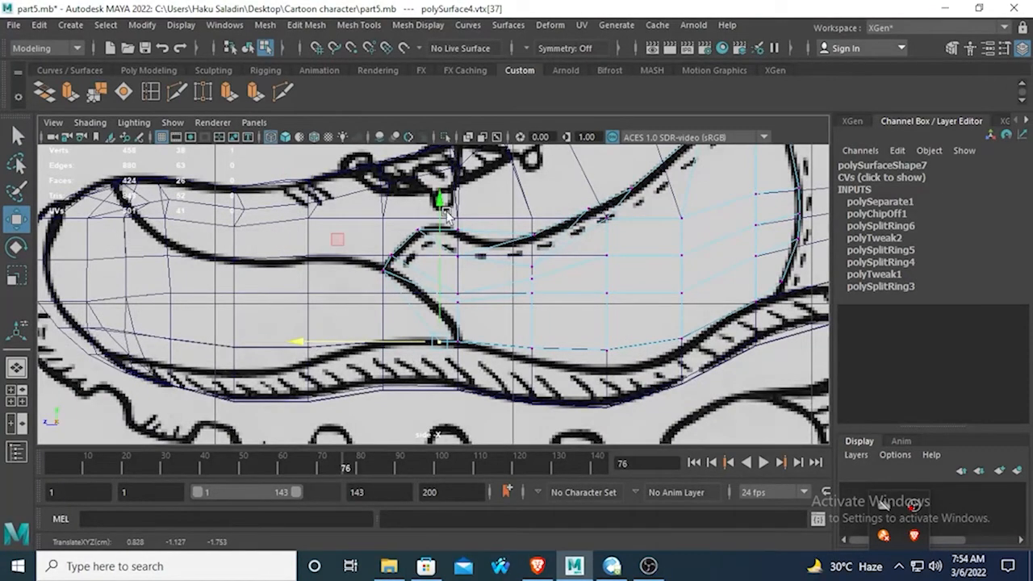
pyautogui.moveTo(438, 198); pyautogui.dragTo(438, 166)
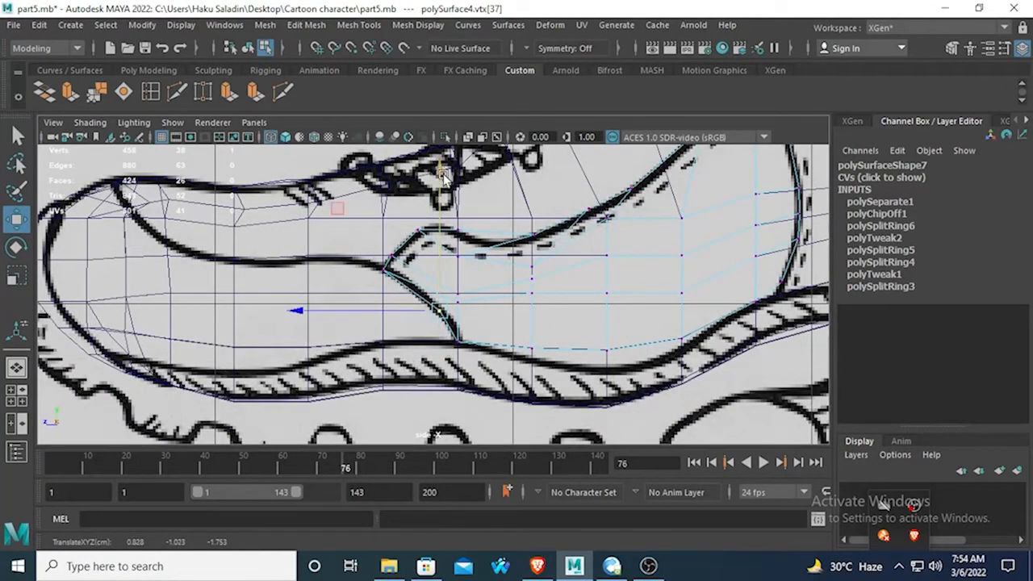
# Lower the panel's interior vertices in the row nearest the sole so they follow the bottom edge.
pyautogui.keyDown('alt'); pyautogui.moveTo(539, 261); pyautogui.dragTo(475, 249, button='middle'); pyautogui.keyUp('alt')
pyautogui.click(543, 289)
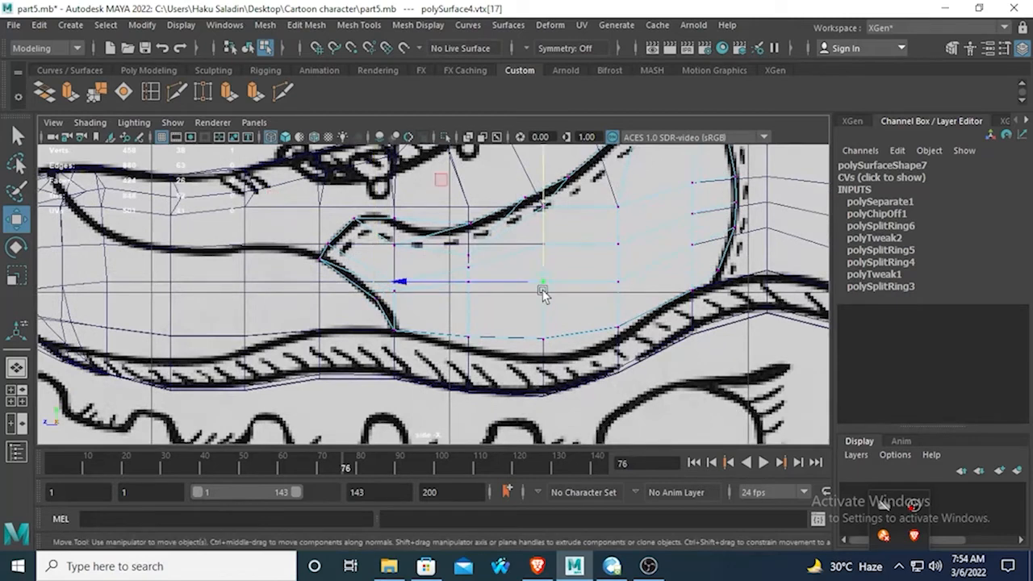
pyautogui.keyDown('alt'); pyautogui.moveTo(544, 290); pyautogui.dragTo(526, 309, button='middle'); pyautogui.keyUp('alt')
pyautogui.moveTo(524, 155); pyautogui.dragTo(530, 179)
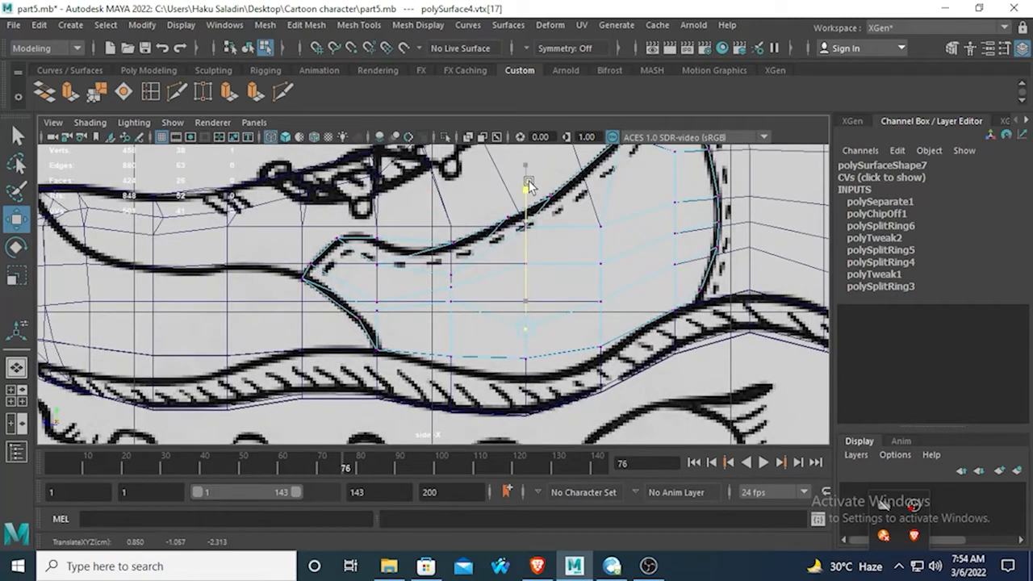
pyautogui.click(601, 300)
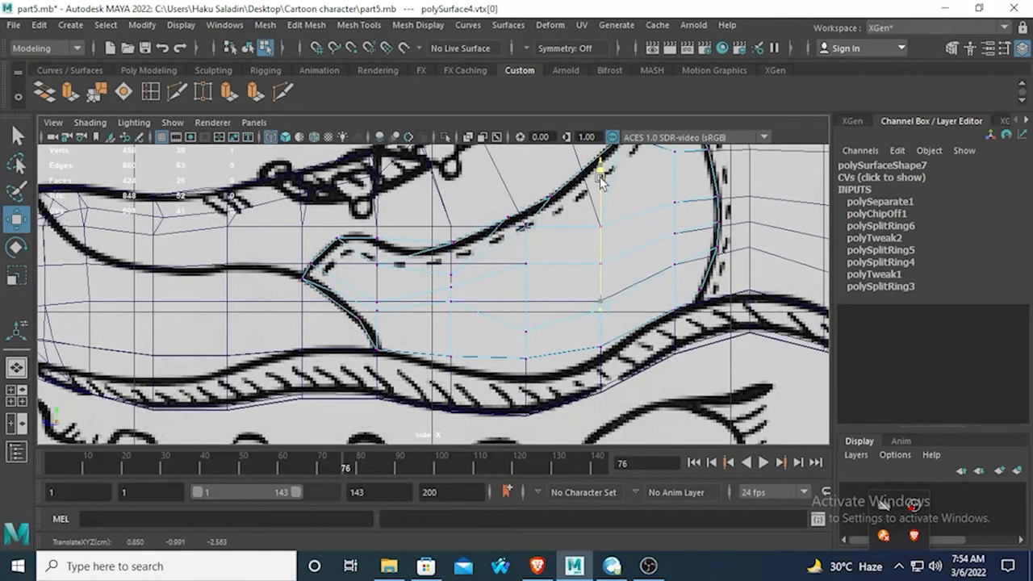
pyautogui.click(450, 301)
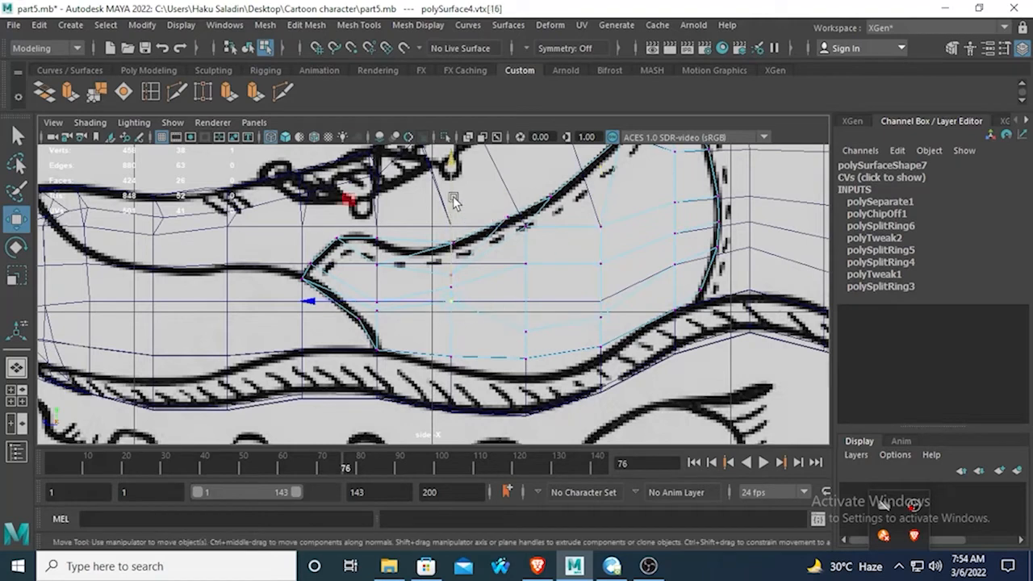
pyautogui.moveTo(453, 202); pyautogui.dragTo(459, 197)
pyautogui.click(376, 301)
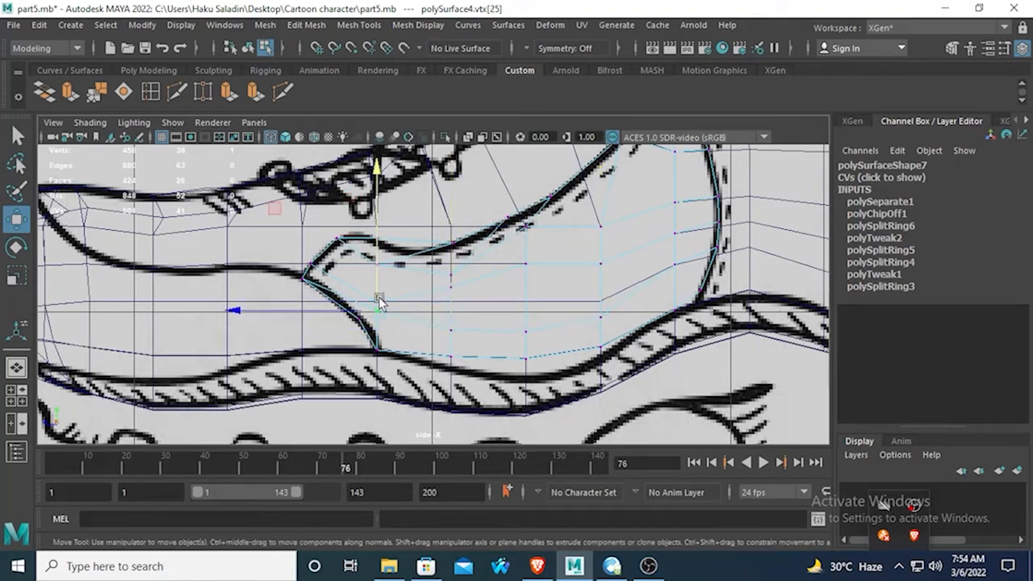
pyautogui.moveTo(385, 212); pyautogui.dragTo(374, 176)
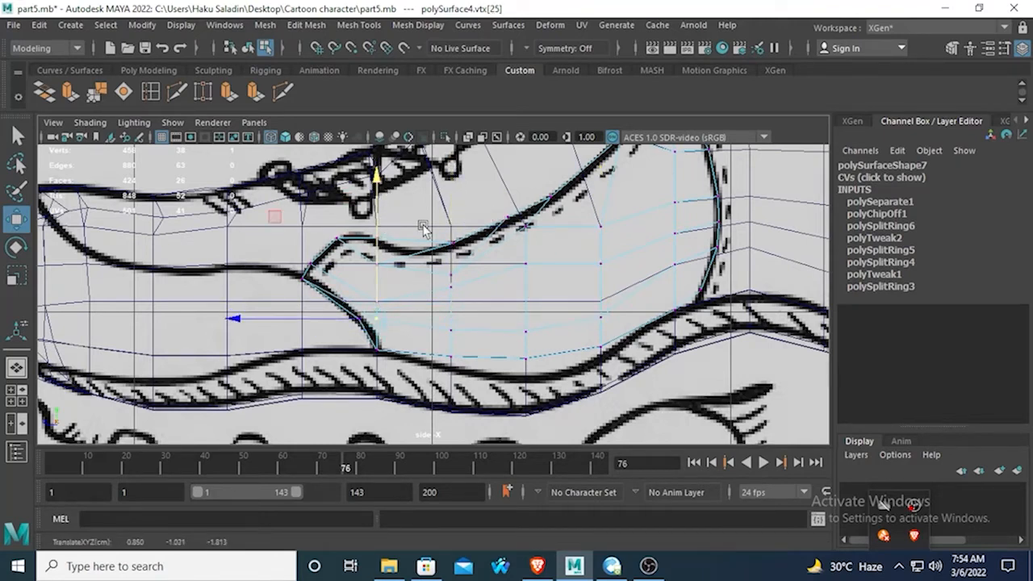
# Lower the middle row of the panel's interior vertices to even the spacing with the row below.
pyautogui.click(450, 305)
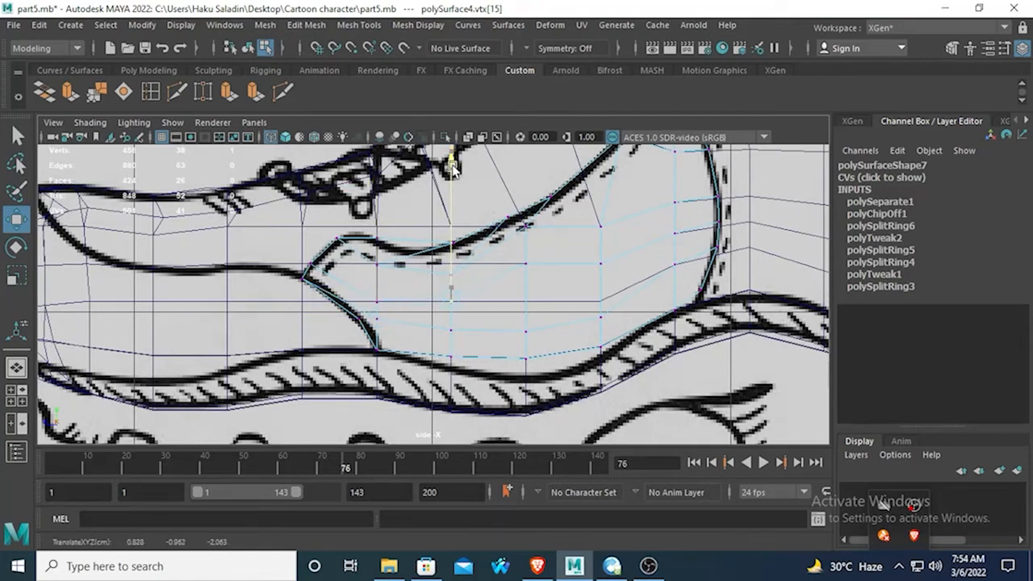
pyautogui.click(524, 262)
pyautogui.keyDown('alt'); pyautogui.moveTo(510, 231); pyautogui.dragTo(499, 262, button='middle'); pyautogui.keyUp('alt')
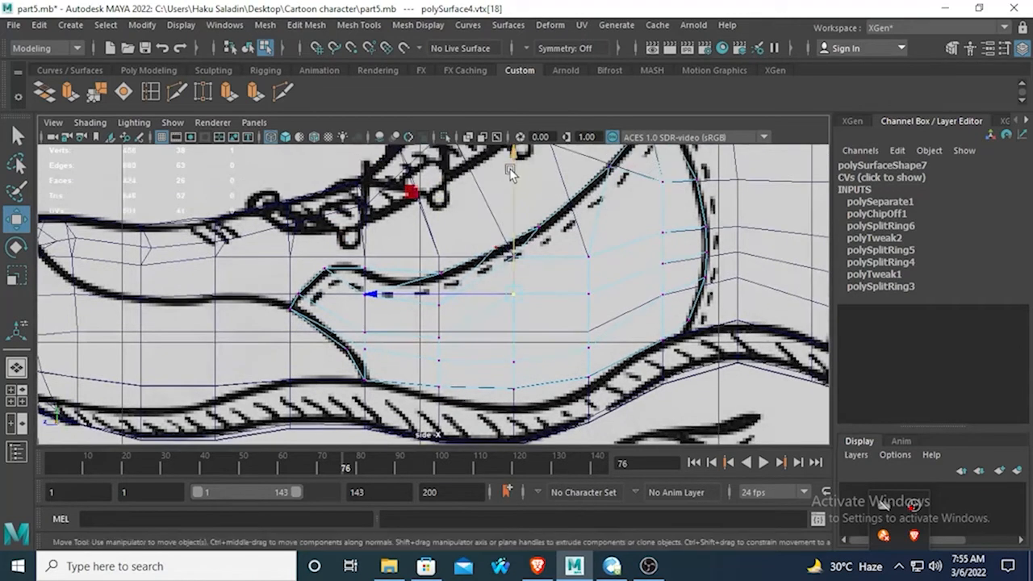
pyautogui.moveTo(513, 164); pyautogui.dragTo(513, 188)
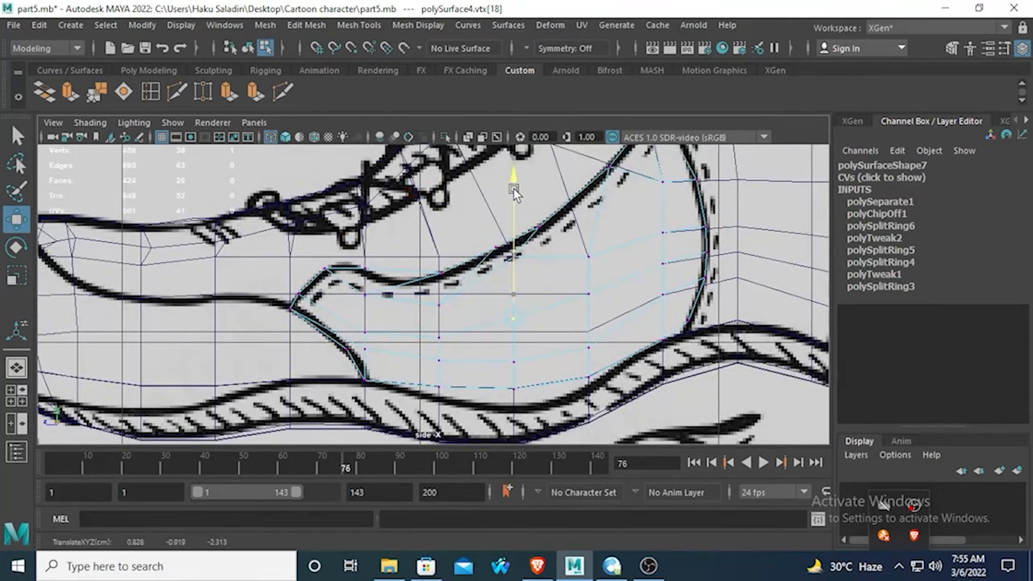
pyautogui.click(589, 293)
pyautogui.moveTo(587, 172); pyautogui.dragTo(587, 173)
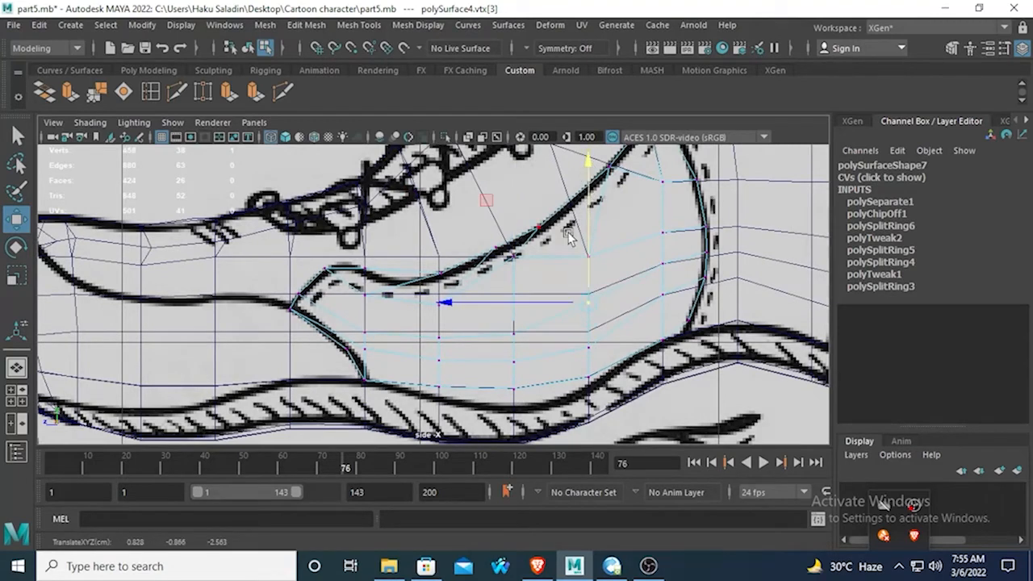
# Lower the two rear interior vertices just beneath the panel's upper seam to even out the grid.
pyautogui.click(585, 255)
pyautogui.keyDown('alt'); pyautogui.moveTo(579, 179); pyautogui.dragTo(561, 242, button='middle'); pyautogui.keyUp('alt')
pyautogui.moveTo(572, 192); pyautogui.dragTo(574, 197)
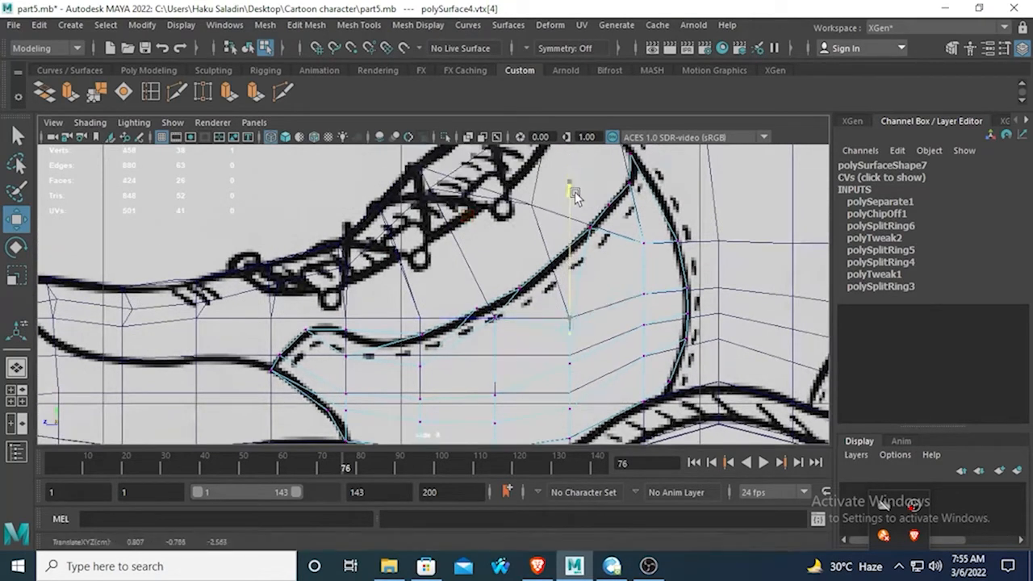
pyautogui.click(494, 316)
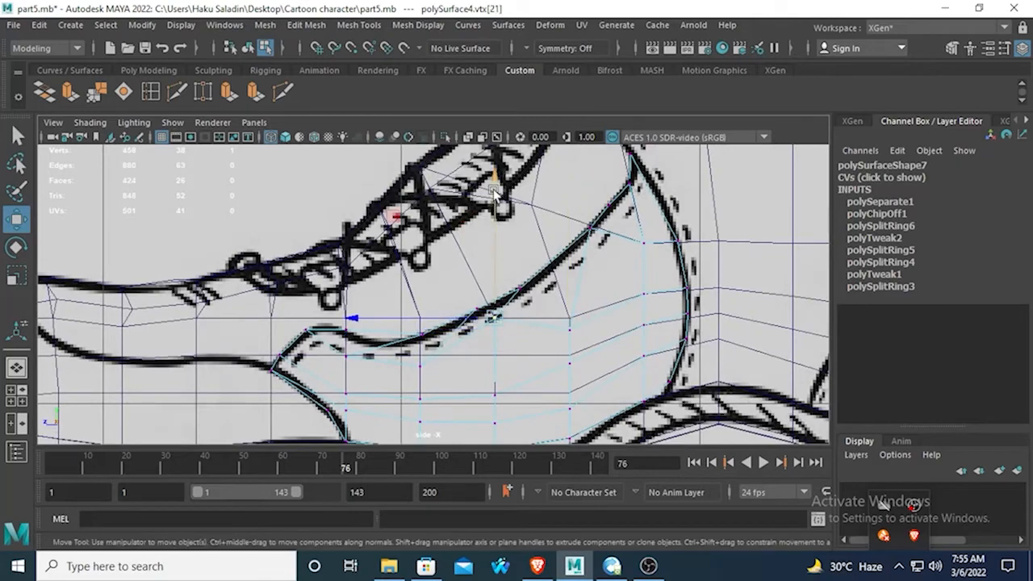
pyautogui.moveTo(496, 187); pyautogui.dragTo(499, 222)
# Place one upper-edge vertex on the seam's front crest and slide the next one forward just behind it.
pyautogui.click(346, 356)
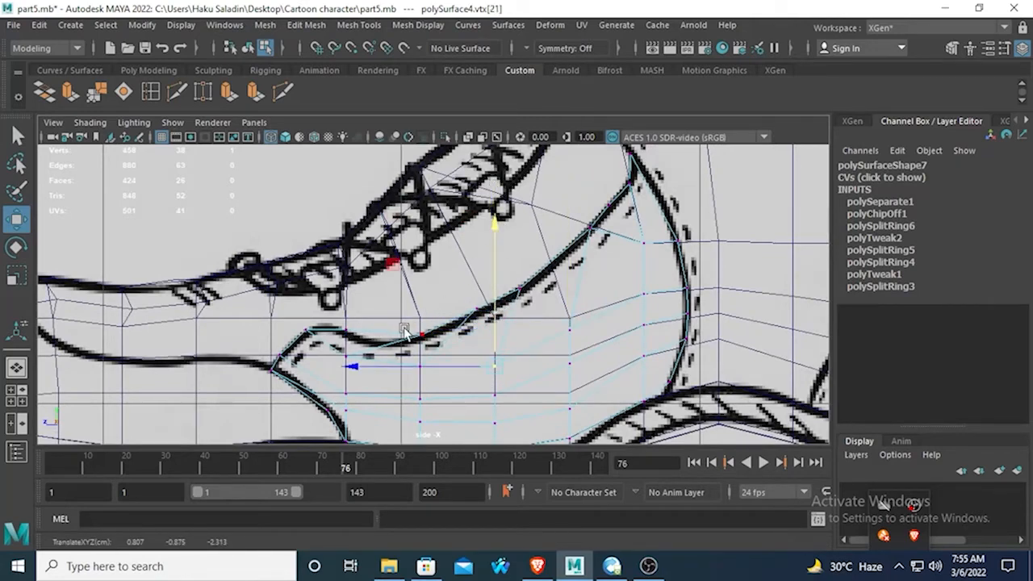
pyautogui.moveTo(346, 358); pyautogui.dragTo(349, 337)
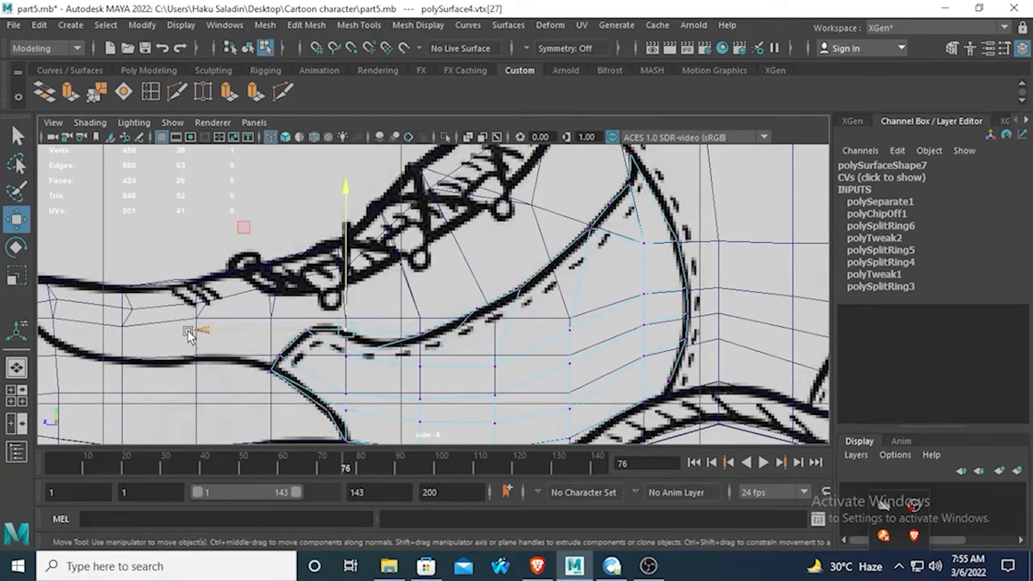
pyautogui.moveTo(189, 330); pyautogui.dragTo(171, 327)
pyautogui.moveTo(332, 191); pyautogui.dragTo(334, 189)
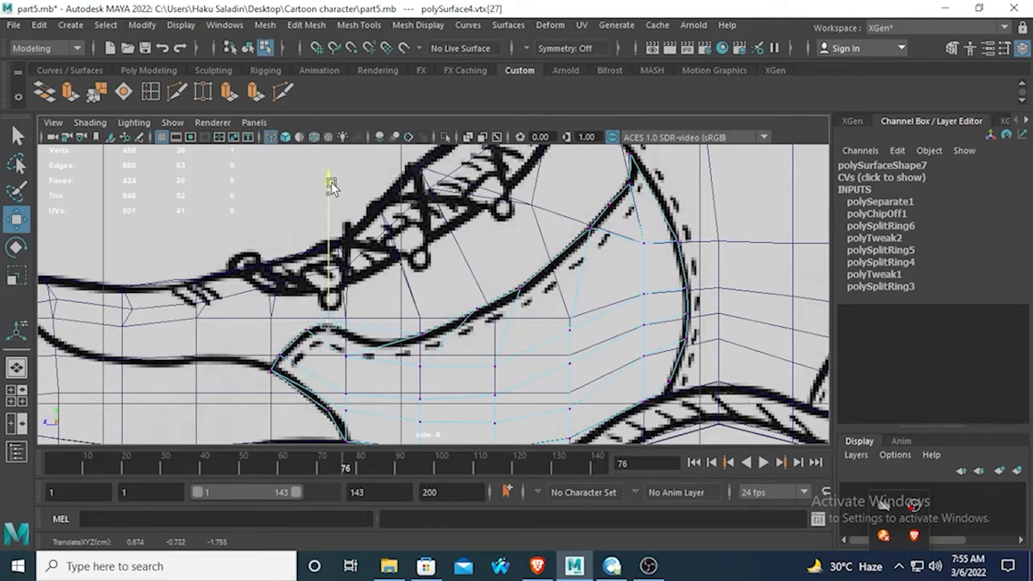
pyautogui.click(426, 335)
pyautogui.moveTo(278, 333); pyautogui.dragTo(210, 328)
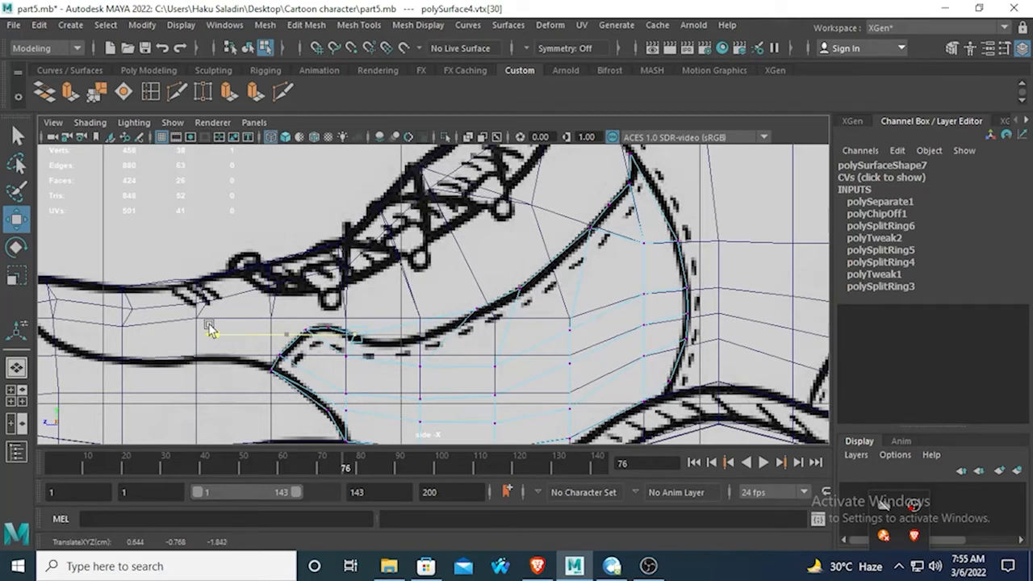
# Move the next upper-edge vertex forward and down onto the dip of the curved seam.
pyautogui.click(425, 308)
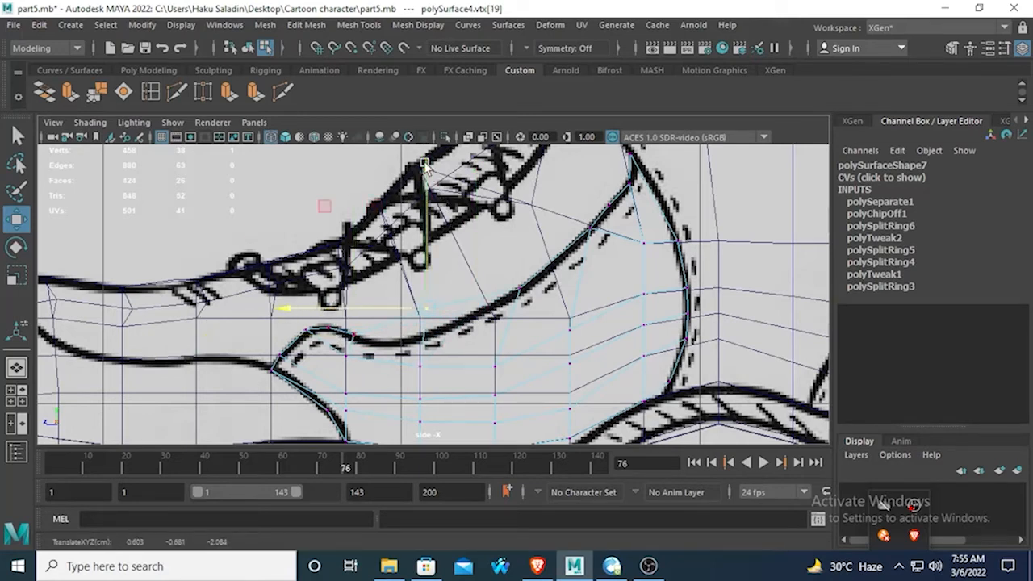
pyautogui.moveTo(425, 165); pyautogui.dragTo(426, 202)
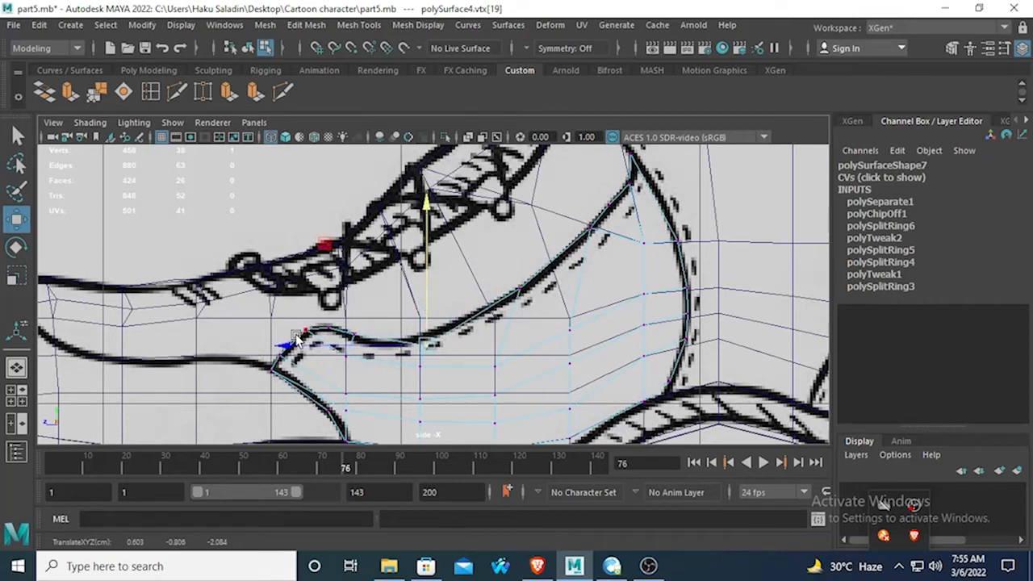
pyautogui.moveTo(284, 345); pyautogui.dragTo(276, 345)
pyautogui.moveTo(413, 220); pyautogui.dragTo(421, 198)
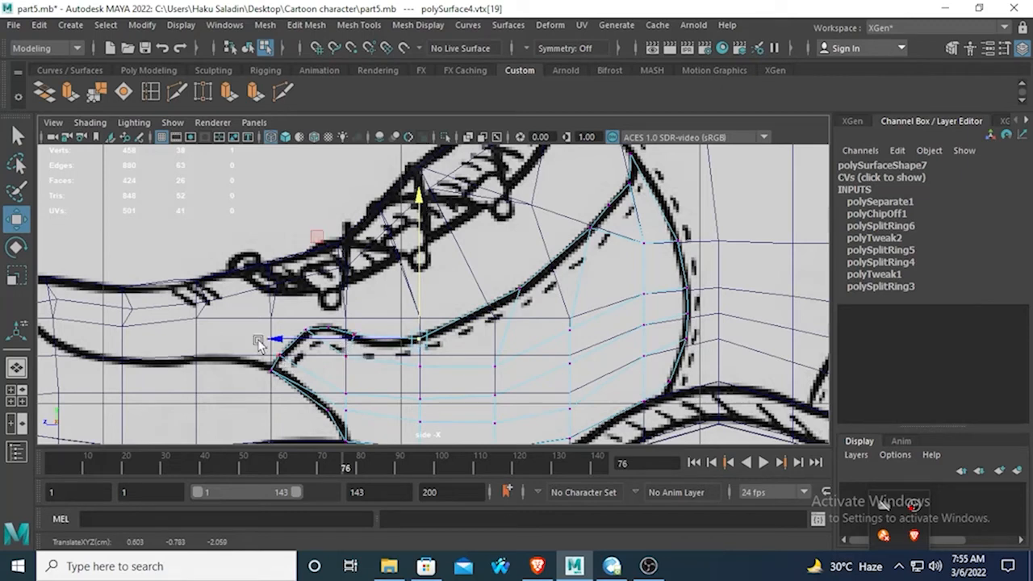
# Adjust the two upper-edge vertices near the panel's rear peak to fit the rising seam.
pyautogui.click(593, 226)
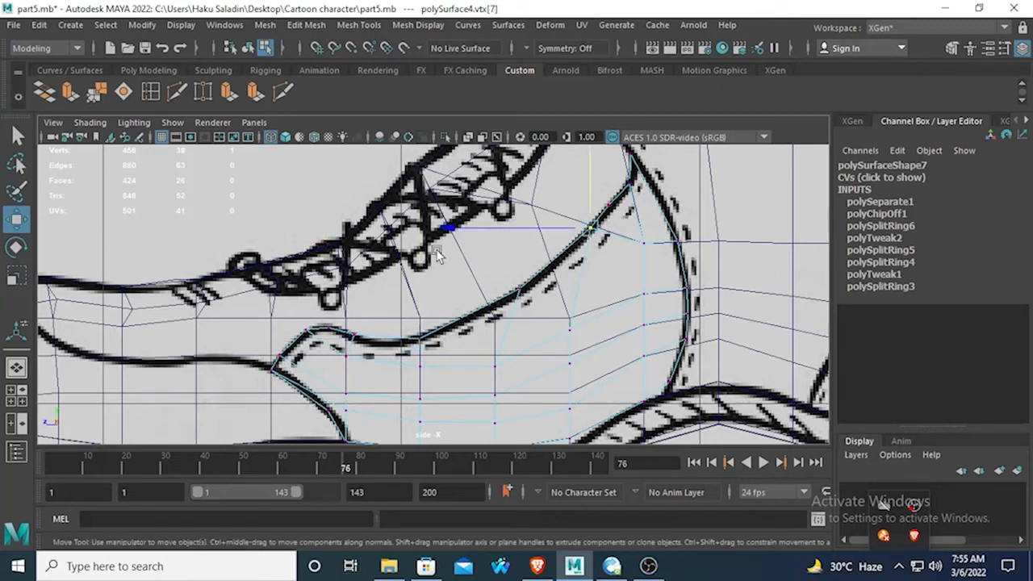
pyautogui.moveTo(449, 229); pyautogui.dragTo(435, 228)
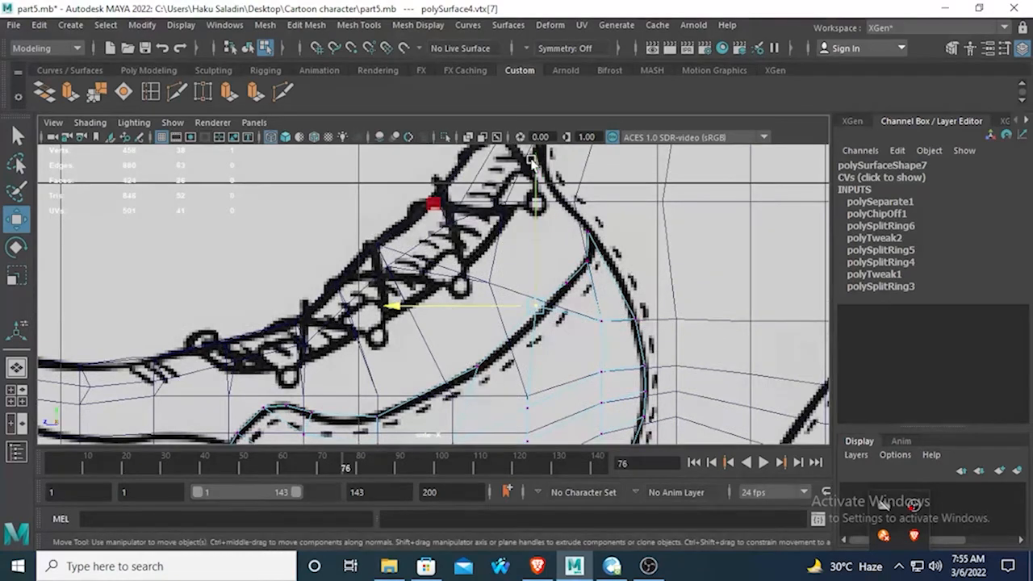
pyautogui.moveTo(533, 160); pyautogui.dragTo(534, 173)
pyautogui.click(567, 283)
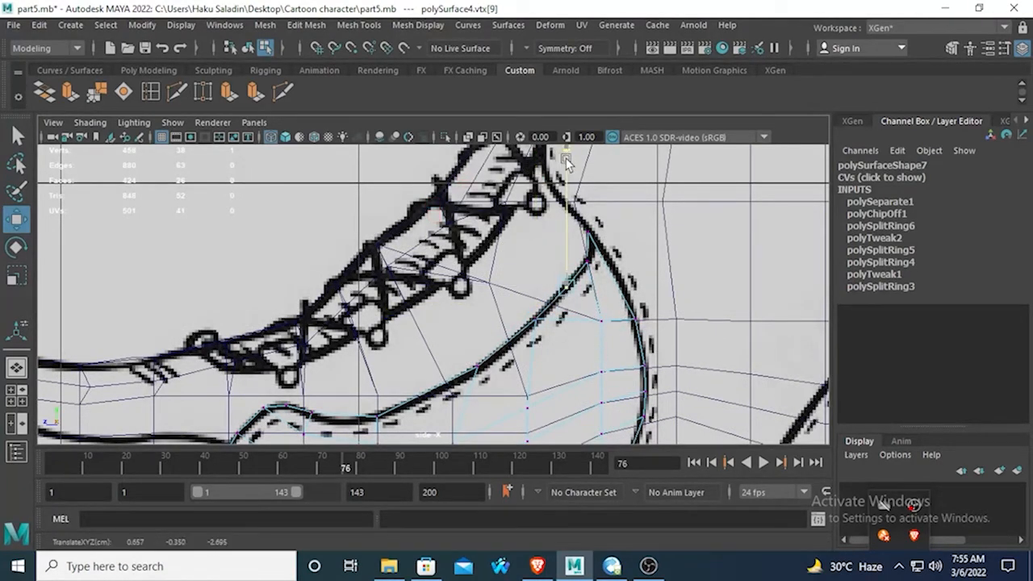
# Shift the upper-edge vertex midway up the slope forward and adjust its height along the seam.
pyautogui.keyDown('alt'); pyautogui.moveTo(602, 327); pyautogui.dragTo(601, 245, button='middle'); pyautogui.keyUp('alt')
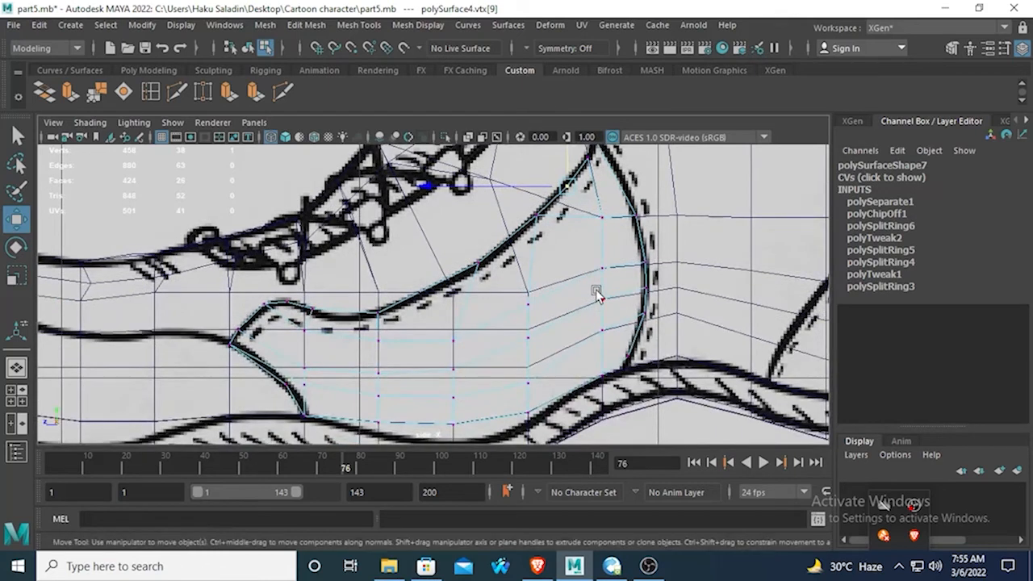
pyautogui.click(477, 265)
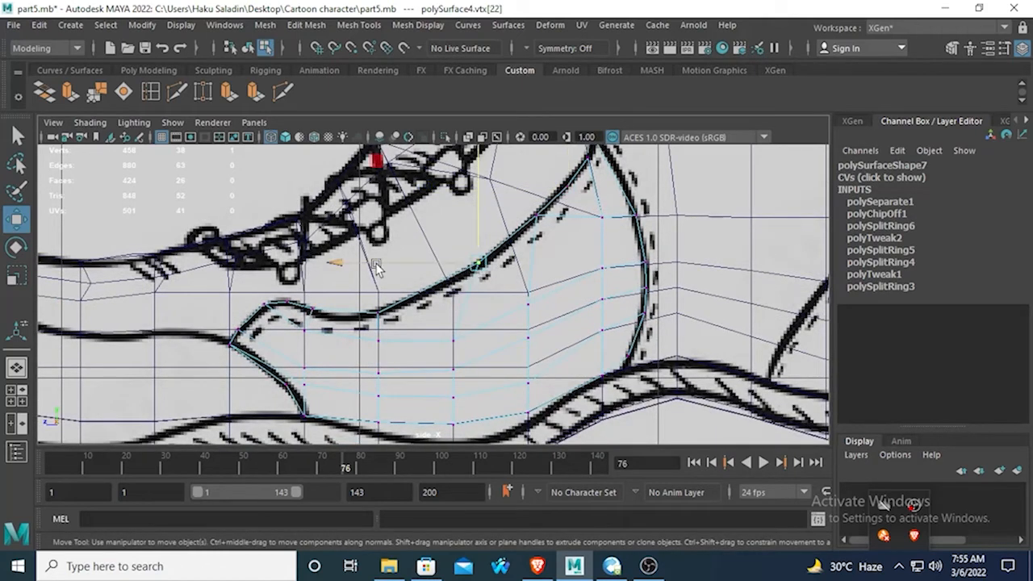
pyautogui.moveTo(360, 262); pyautogui.dragTo(347, 263)
pyautogui.keyDown('alt'); pyautogui.moveTo(462, 224); pyautogui.dragTo(448, 250, button='middle'); pyautogui.keyUp('alt')
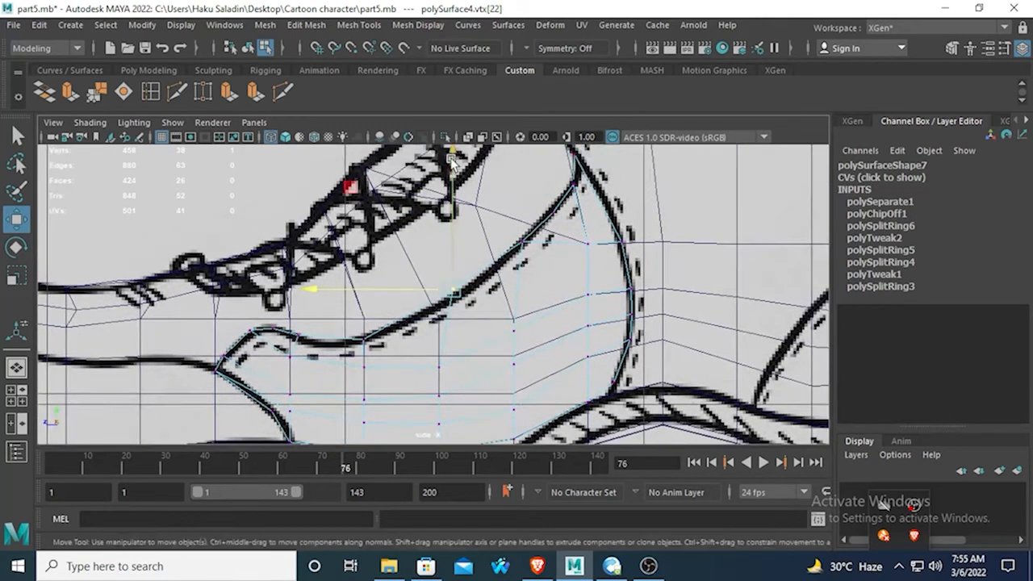
# Leave vertex editing on the side panel in the perspective view and clear the selection.
pyautogui.press('space')
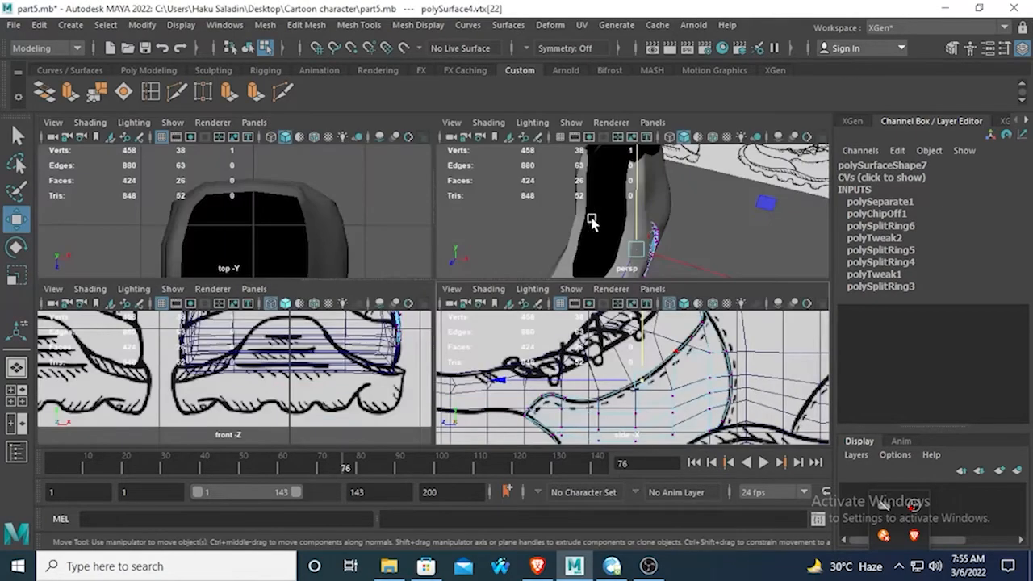
pyautogui.press('space')
pyautogui.keyDown('alt'); pyautogui.moveTo(452, 230); pyautogui.dragTo(541, 268); pyautogui.keyUp('alt')
pyautogui.scroll(3, 539, 278)
pyautogui.keyDown('alt'); pyautogui.moveTo(461, 327); pyautogui.dragTo(498, 323); pyautogui.keyUp('alt')
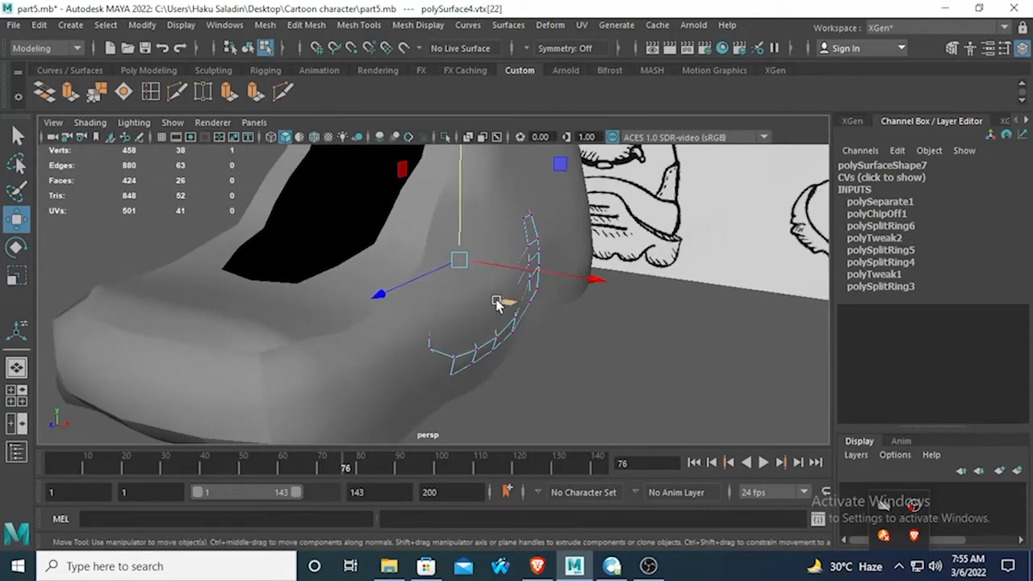
pyautogui.keyDown('alt'); pyautogui.moveTo(482, 320); pyautogui.dragTo(439, 323); pyautogui.keyUp('alt')
pyautogui.moveTo(521, 255); pyautogui.dragTo(596, 126, button='right')
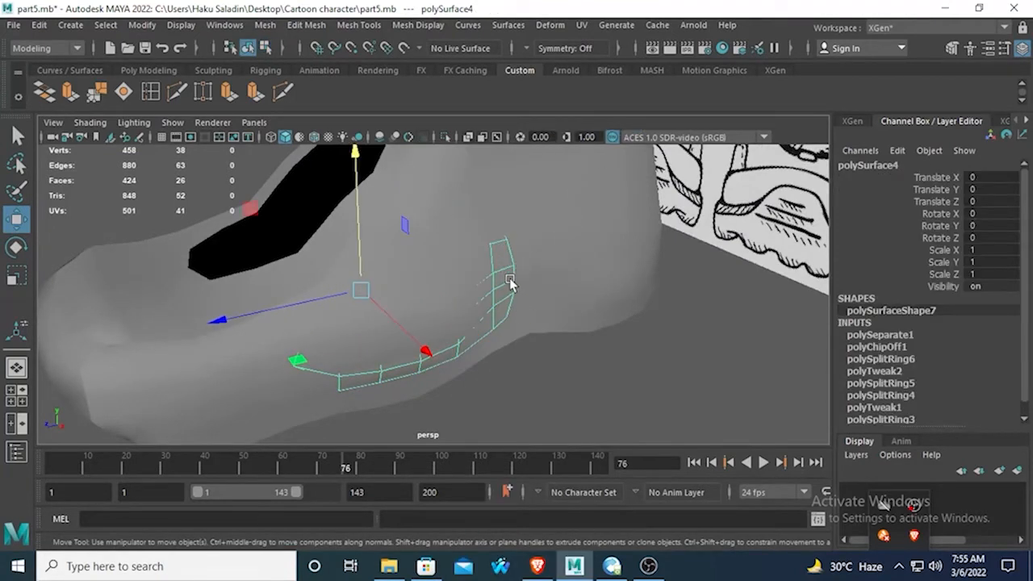
pyautogui.click(476, 176)
pyautogui.click(594, 339)
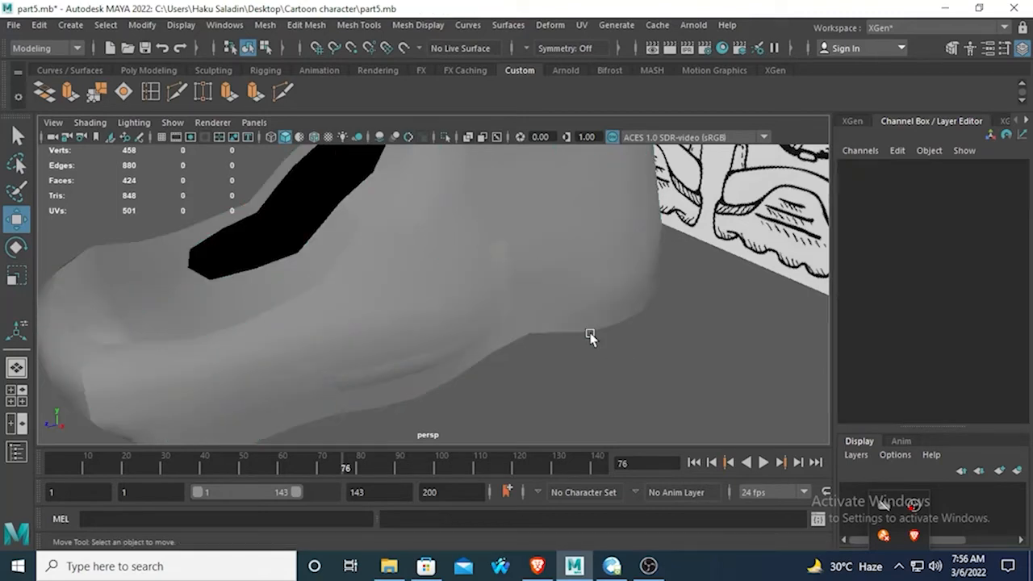
# Select the side panel and examine its fit against the shoe mesh and drawing in the front view.
pyautogui.click(507, 278)
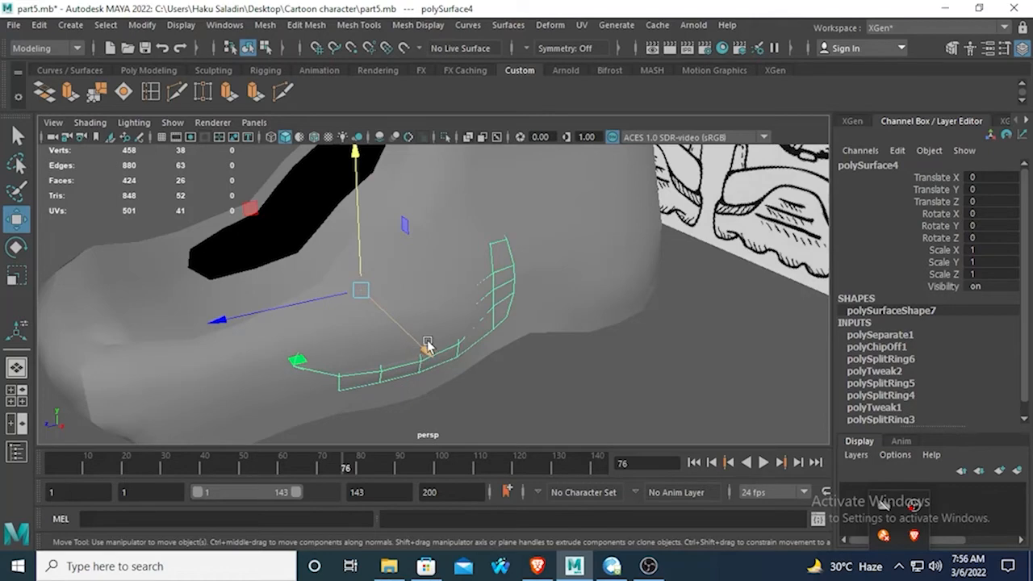
pyautogui.press('space')
pyautogui.press('space')
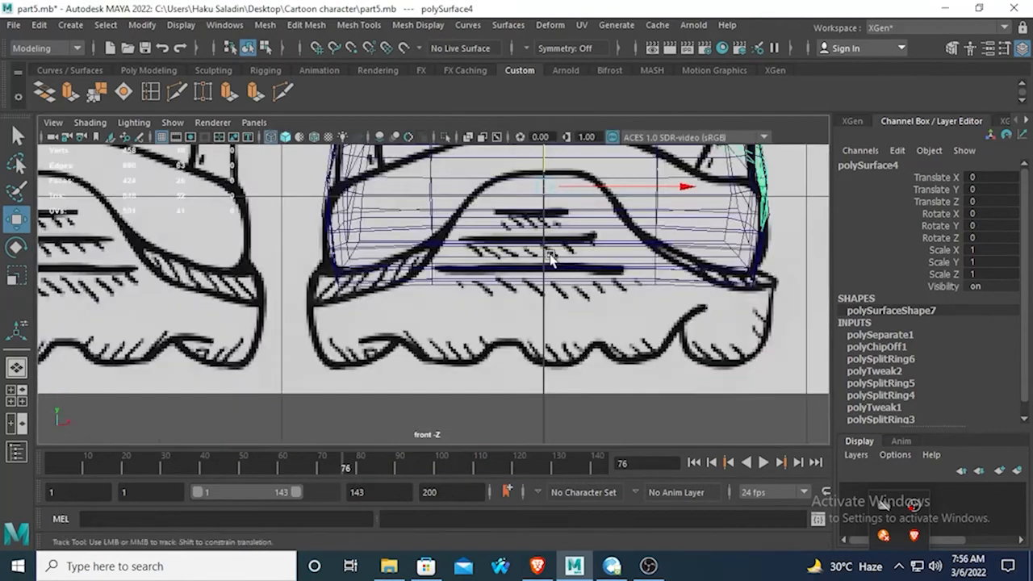
pyautogui.keyDown('alt'); pyautogui.moveTo(550, 257); pyautogui.dragTo(528, 297, button='middle'); pyautogui.keyUp('alt')
pyautogui.keyDown('alt'); pyautogui.moveTo(643, 217); pyautogui.dragTo(599, 299, button='middle'); pyautogui.keyUp('alt')
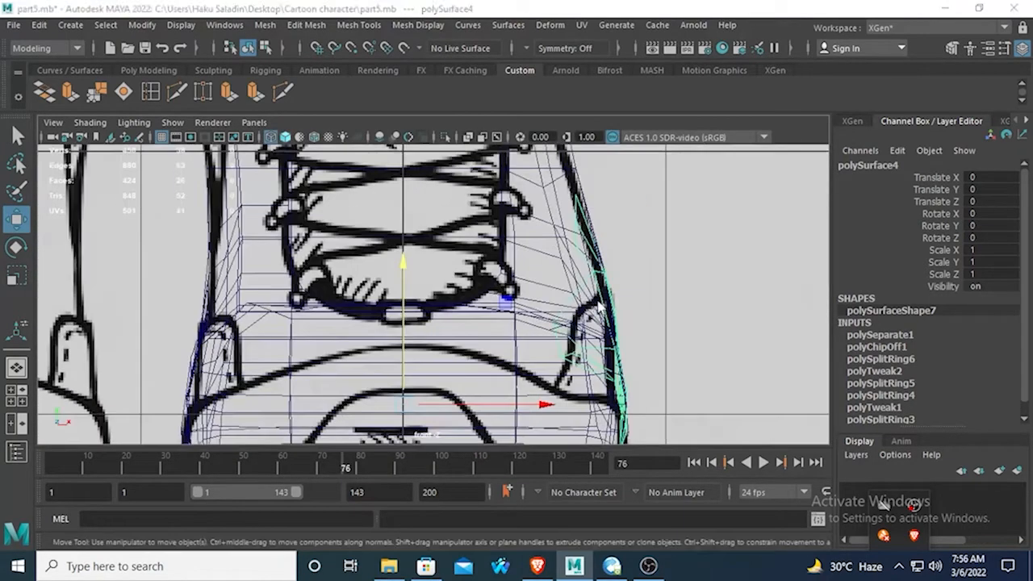
# Return to the perspective view and select the main shoe mesh.
pyautogui.press('space')
pyautogui.press('space')
pyautogui.press('space')
pyautogui.click(565, 185)
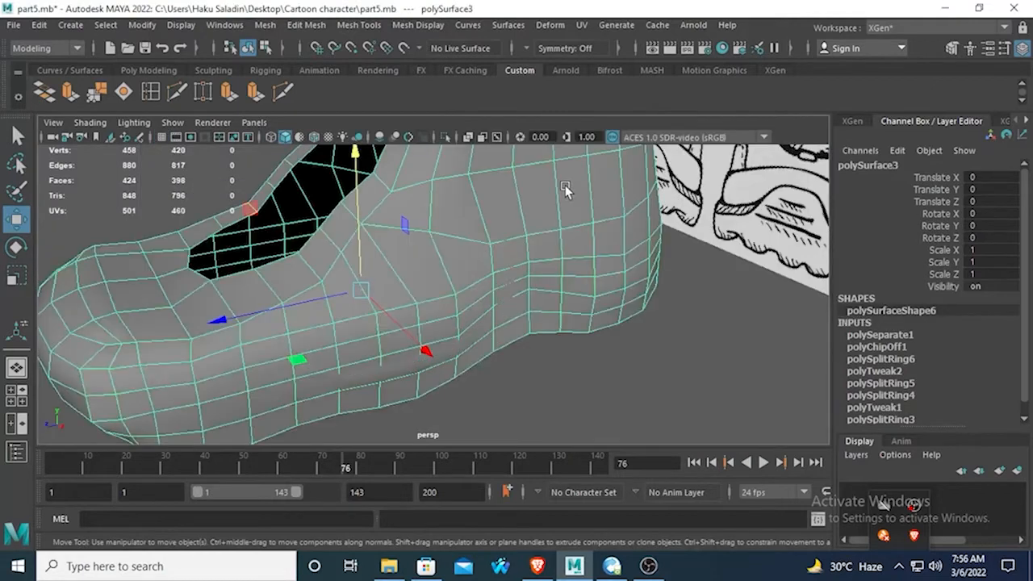
# Select the side panel and move it sideways away from the shoe to a Translate X of 0.241.
pyautogui.keyDown('alt'); pyautogui.moveTo(565, 184); pyautogui.dragTo(474, 302); pyautogui.keyUp('alt')
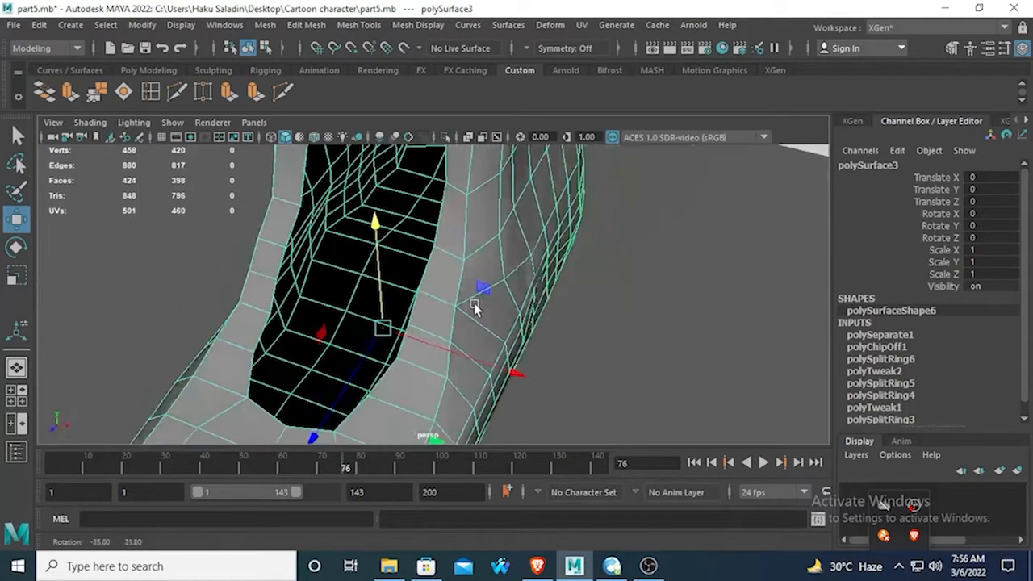
pyautogui.click(538, 269)
pyautogui.keyDown('alt'); pyautogui.moveTo(546, 269); pyautogui.dragTo(477, 247); pyautogui.keyUp('alt')
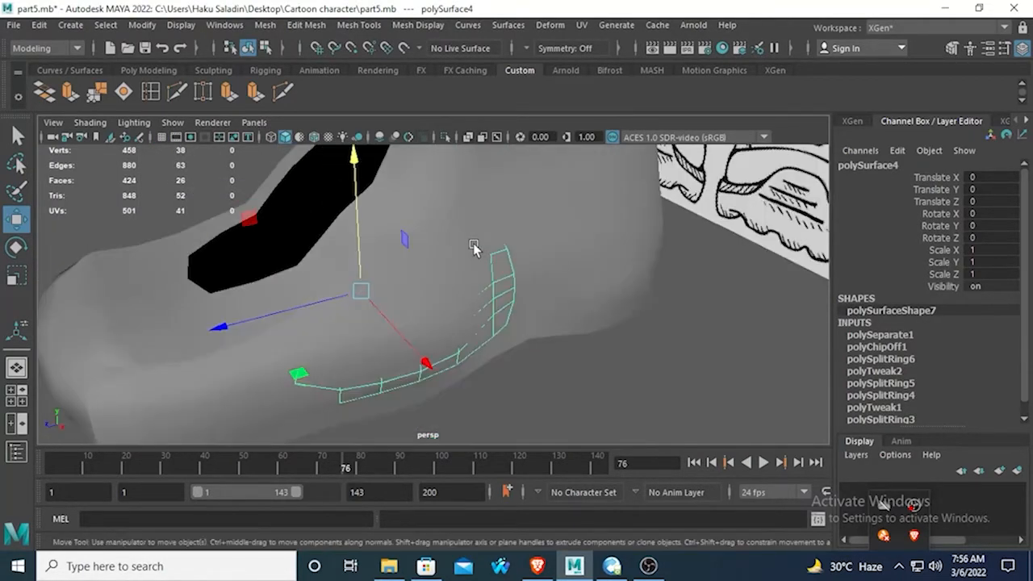
pyautogui.moveTo(423, 360); pyautogui.dragTo(438, 342)
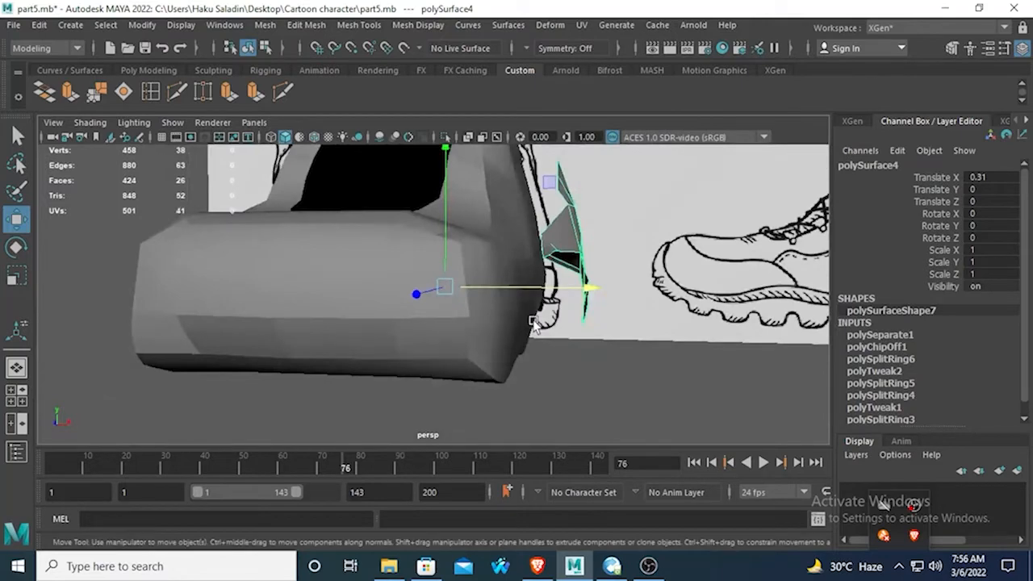
pyautogui.keyDown('alt'); pyautogui.moveTo(535, 323); pyautogui.dragTo(534, 345); pyautogui.keyUp('alt')
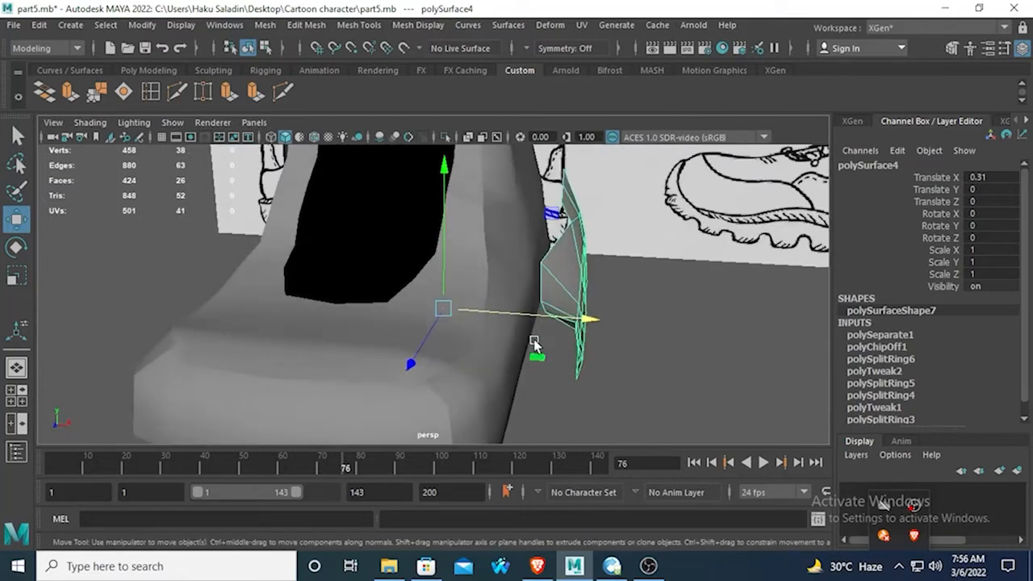
pyautogui.moveTo(599, 316)
pyautogui.mouseDown()
pyautogui.moveTo(570, 314)
pyautogui.moveTo(577, 321)
pyautogui.moveTo(605, 299)
pyautogui.moveTo(602, 286)
pyautogui.moveTo(606, 316)
pyautogui.mouseUp()
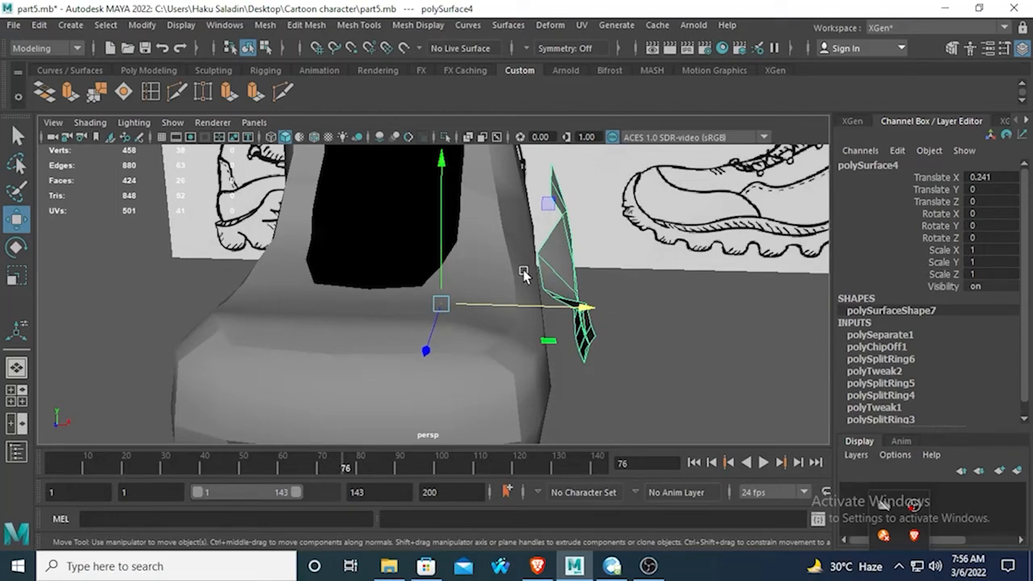
pyautogui.moveTo(523, 270)
pyautogui.keyDown('alt'); pyautogui.mouseDown()
pyautogui.moveTo(493, 276)
pyautogui.moveTo(511, 267)
pyautogui.mouseUp(); pyautogui.keyUp('alt')
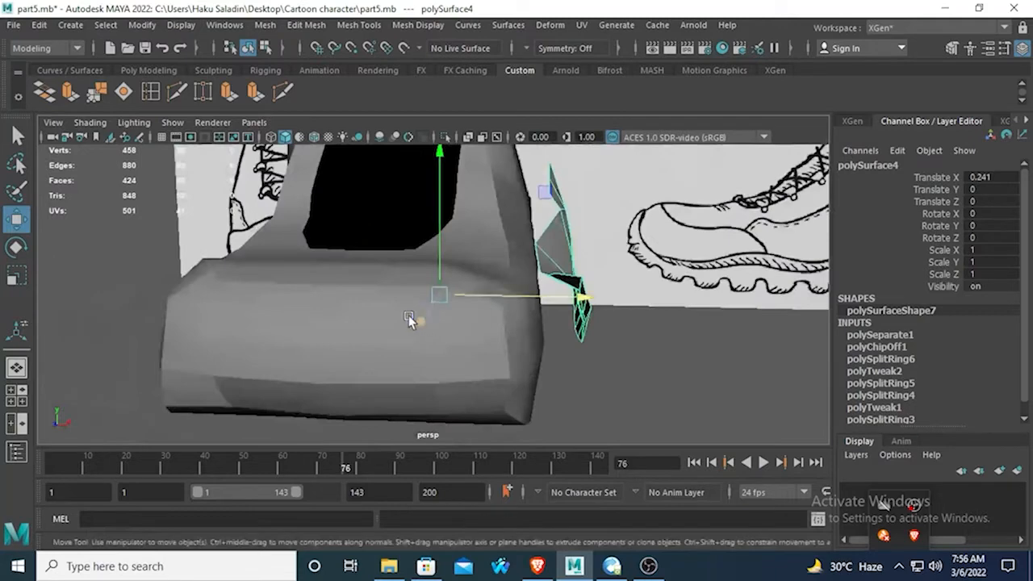
# Select the main shoe mesh in the front view and make it the live surface.
pyautogui.press('space')
pyautogui.press('space')
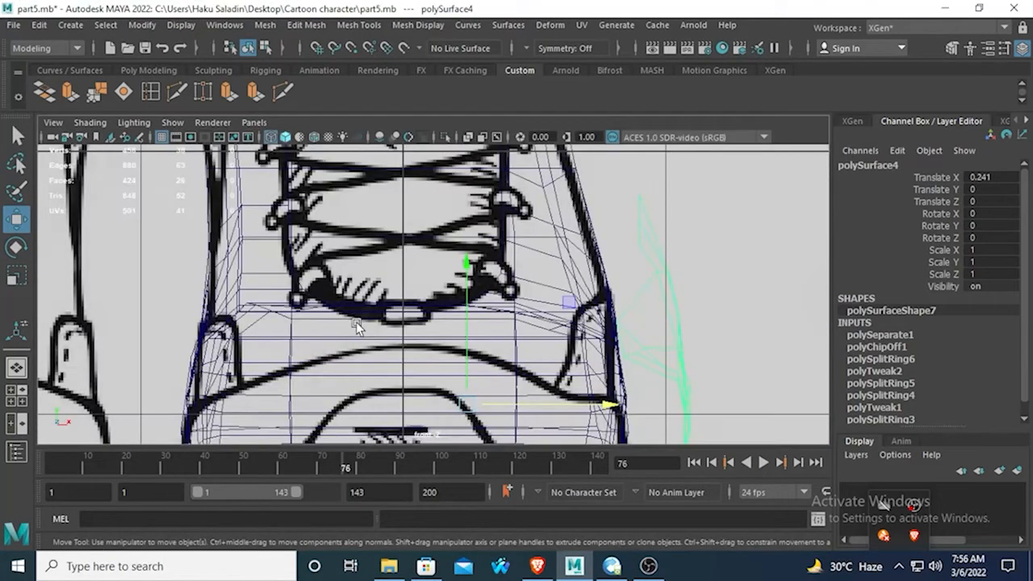
pyautogui.click(548, 189)
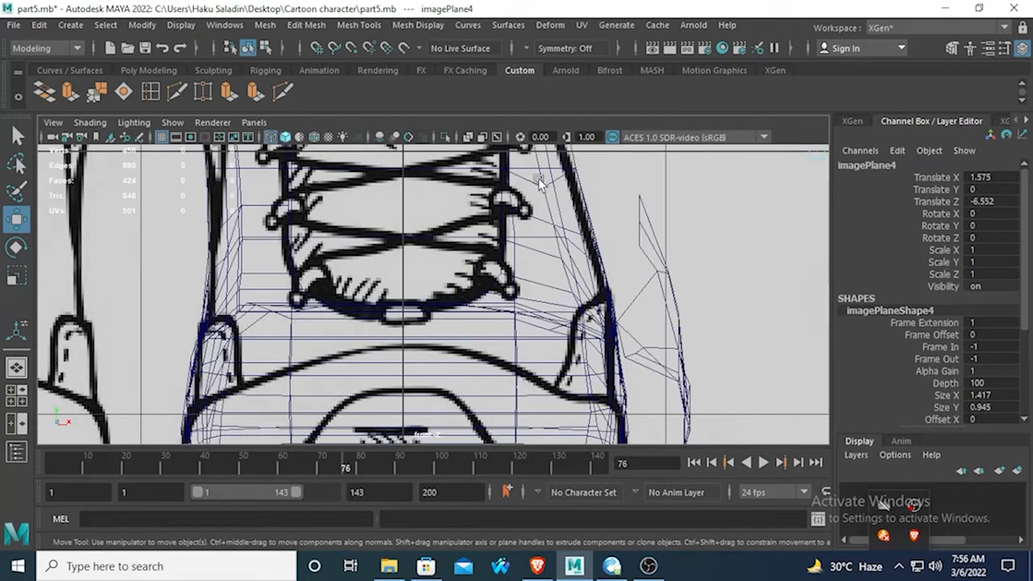
pyautogui.click(563, 216)
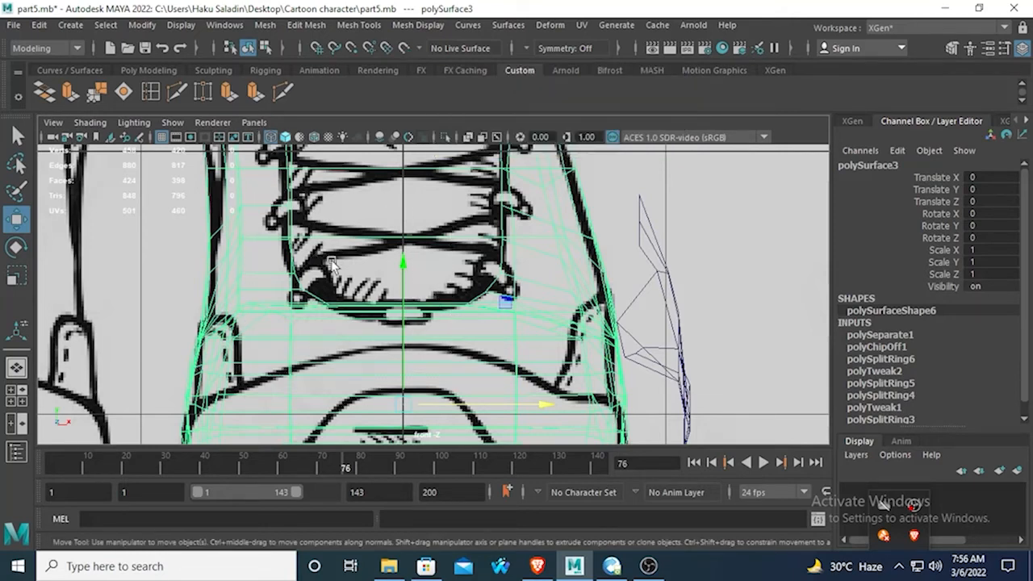
pyautogui.click(403, 50)
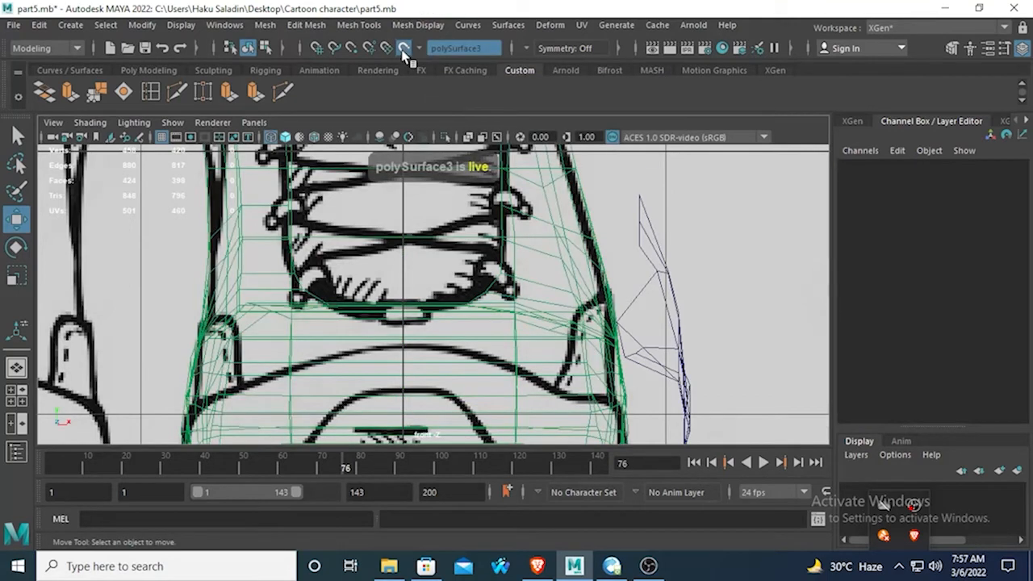
# Enter vertex editing on the side panel and move the upper-edge vertex midway up the slope inward onto the live shoe mesh.
pyautogui.click(626, 328)
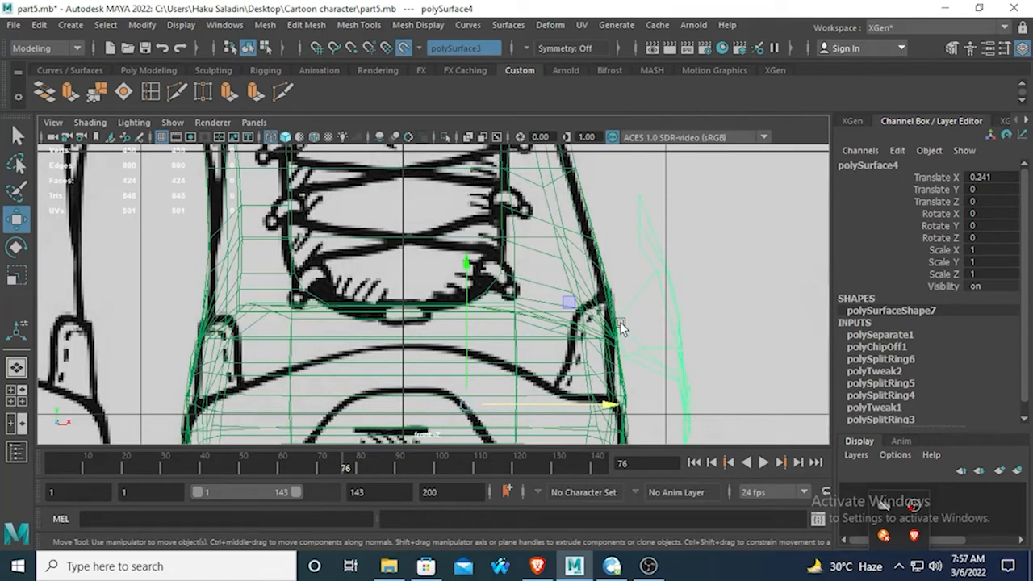
pyautogui.moveTo(622, 326); pyautogui.dragTo(647, 226, button='right')
pyautogui.moveTo(633, 246); pyautogui.dragTo(686, 308)
pyautogui.press('space')
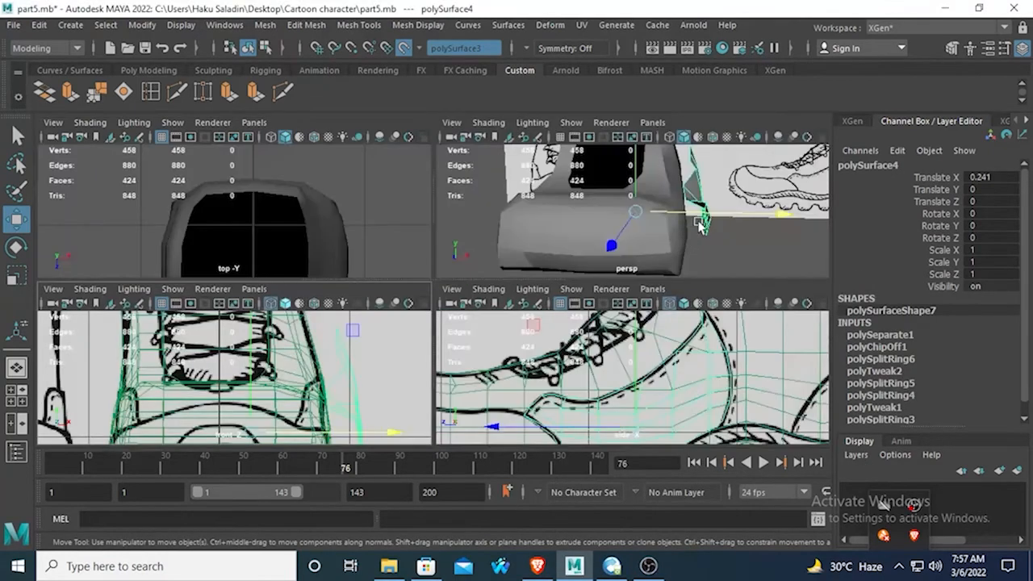
pyautogui.press('space')
pyautogui.keyDown('alt'); pyautogui.moveTo(709, 211); pyautogui.dragTo(583, 276); pyautogui.keyUp('alt')
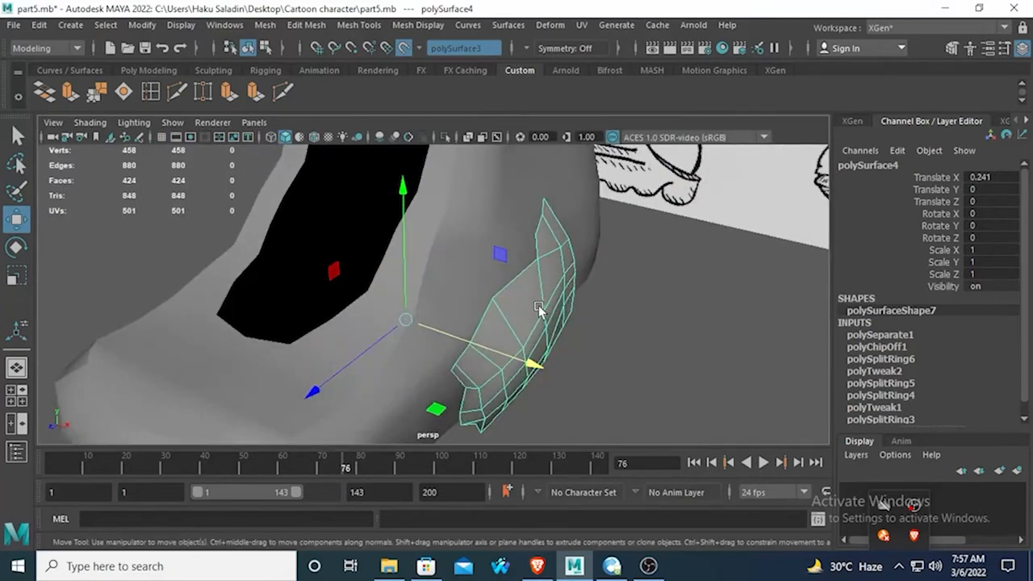
pyautogui.keyDown('alt'); pyautogui.moveTo(544, 304); pyautogui.dragTo(559, 257); pyautogui.keyUp('alt')
pyautogui.press('space')
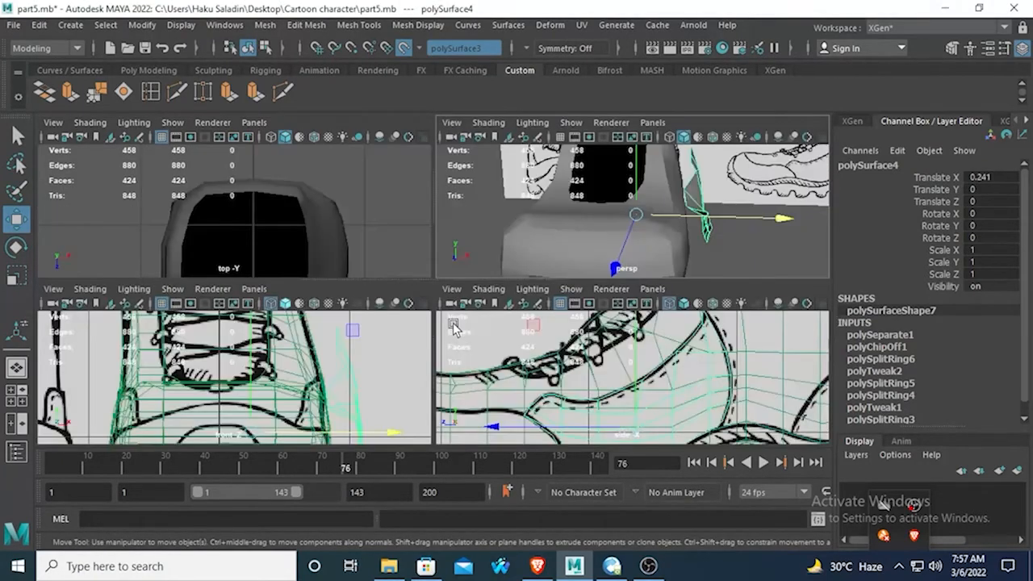
pyautogui.press('space')
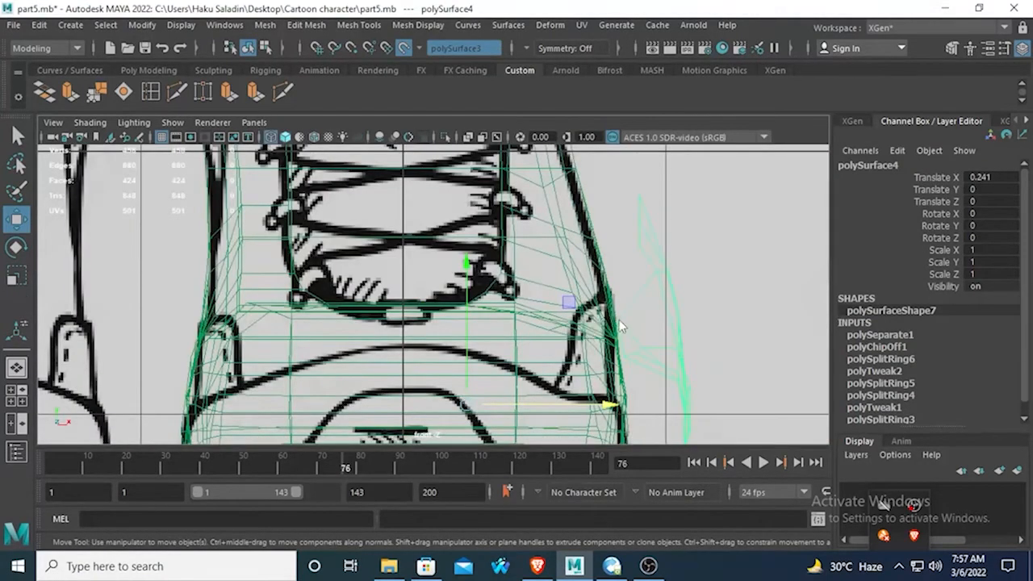
pyautogui.moveTo(619, 321); pyautogui.dragTo(552, 150, button='right')
pyautogui.click(618, 322)
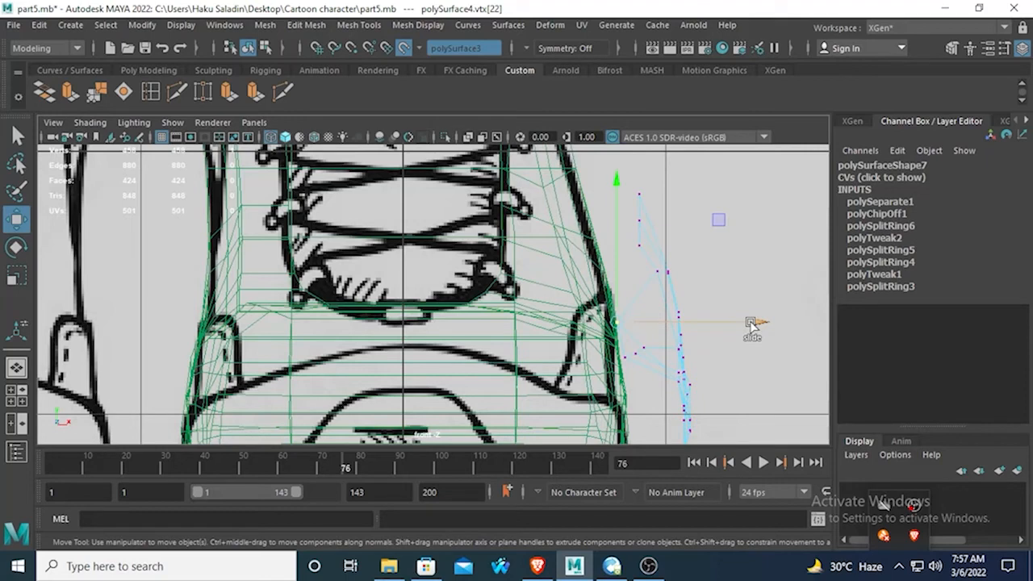
pyautogui.moveTo(751, 322)
pyautogui.mouseDown()
pyautogui.moveTo(729, 334)
pyautogui.moveTo(751, 327)
pyautogui.moveTo(744, 323)
pyautogui.mouseUp()
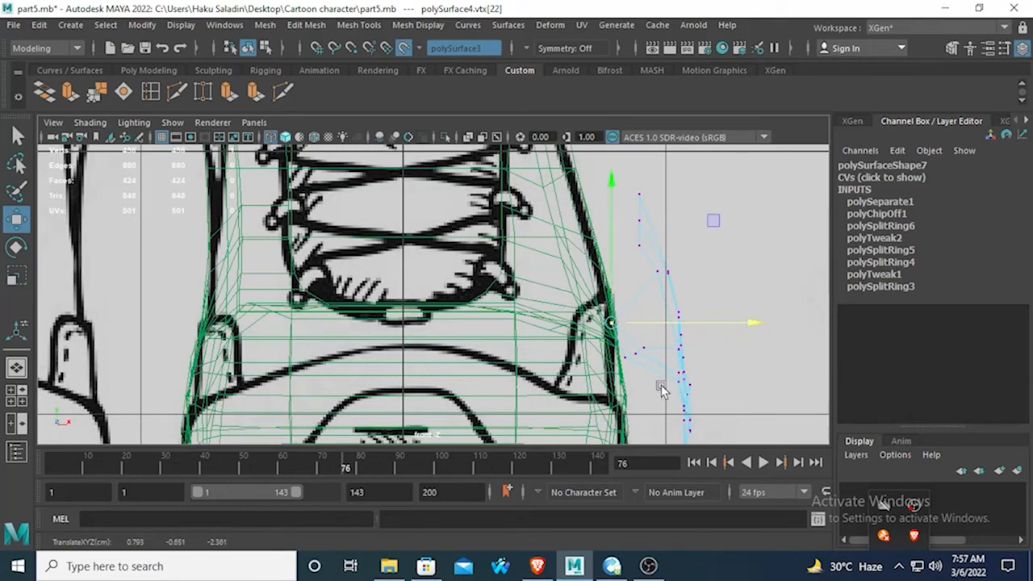
# In the perspective view, move the next upper-edge vertex toward the toe inward onto the live shoe surface.
pyautogui.click(635, 354)
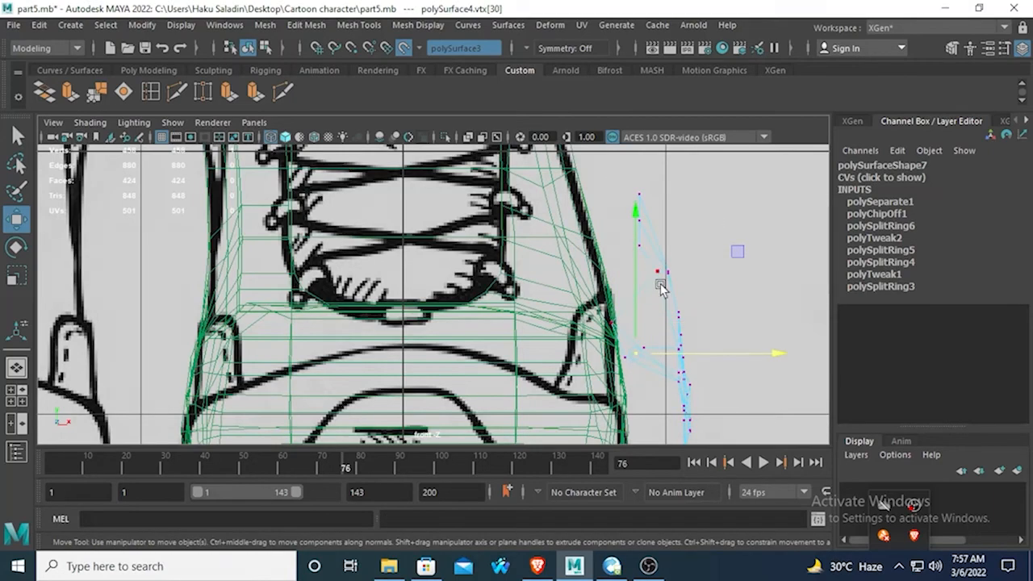
pyautogui.press('space')
pyautogui.press('space')
pyautogui.moveTo(618, 244)
pyautogui.keyDown('alt'); pyautogui.mouseDown()
pyautogui.moveTo(601, 268)
pyautogui.moveTo(621, 249)
pyautogui.mouseUp(); pyautogui.keyUp('alt')
pyautogui.click(532, 311)
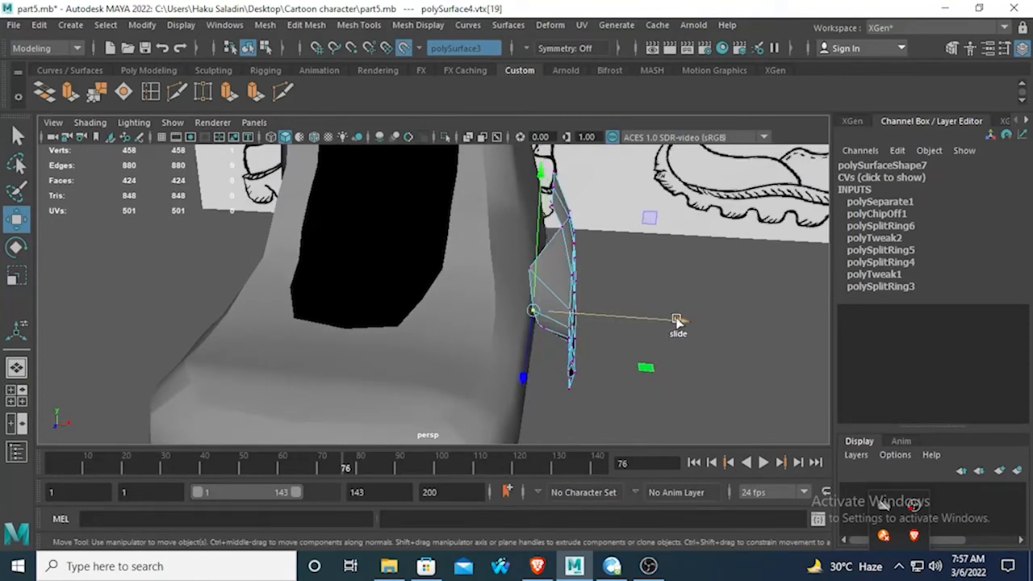
pyautogui.moveTo(678, 323); pyautogui.dragTo(661, 339)
# Try moving two upper-edge vertices near the panel's front inward onto the live shoe, and undo both moves.
pyautogui.click(541, 327)
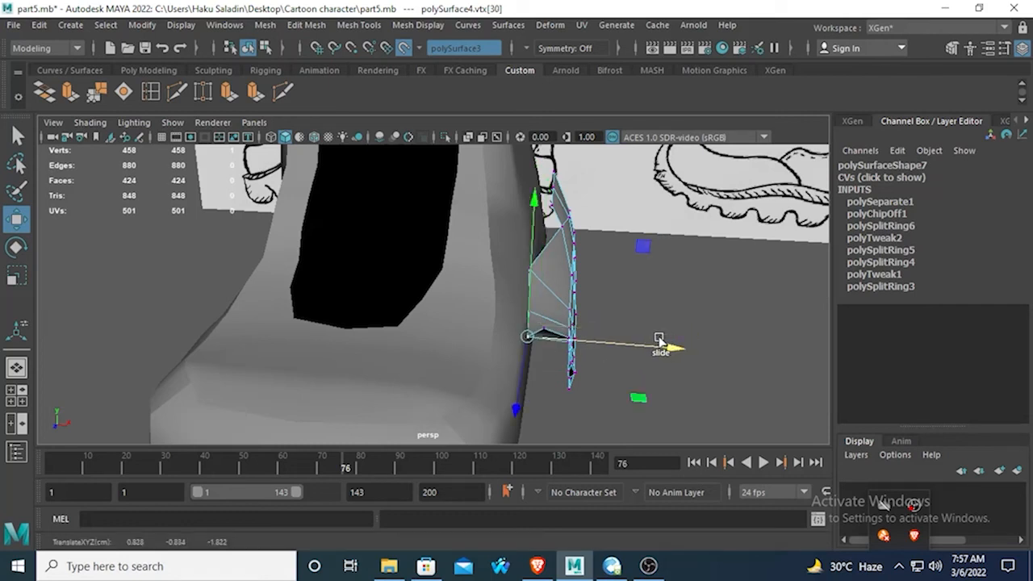
pyautogui.click(544, 328)
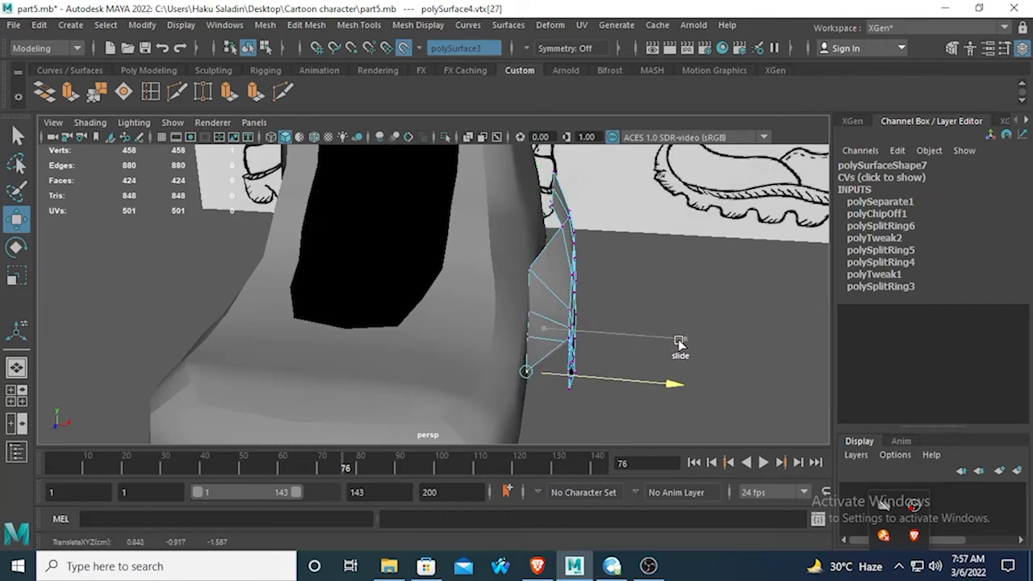
pyautogui.keyDown('alt'); pyautogui.moveTo(671, 348); pyautogui.dragTo(402, 347); pyautogui.keyUp('alt')
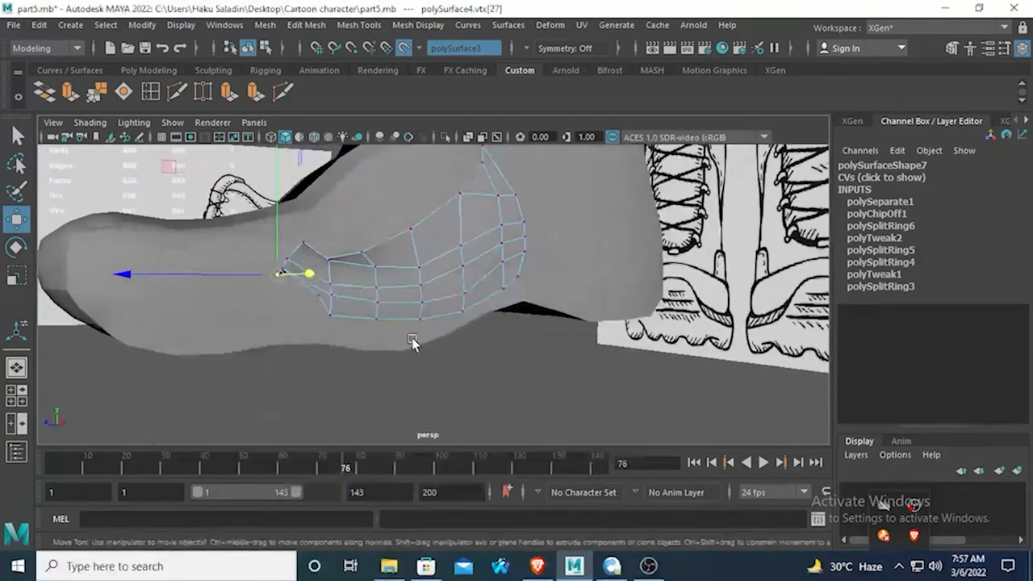
pyautogui.press('space')
pyautogui.press('space')
pyautogui.hotkey('ctrl', 'z')
pyautogui.hotkey('ctrl', 'z')
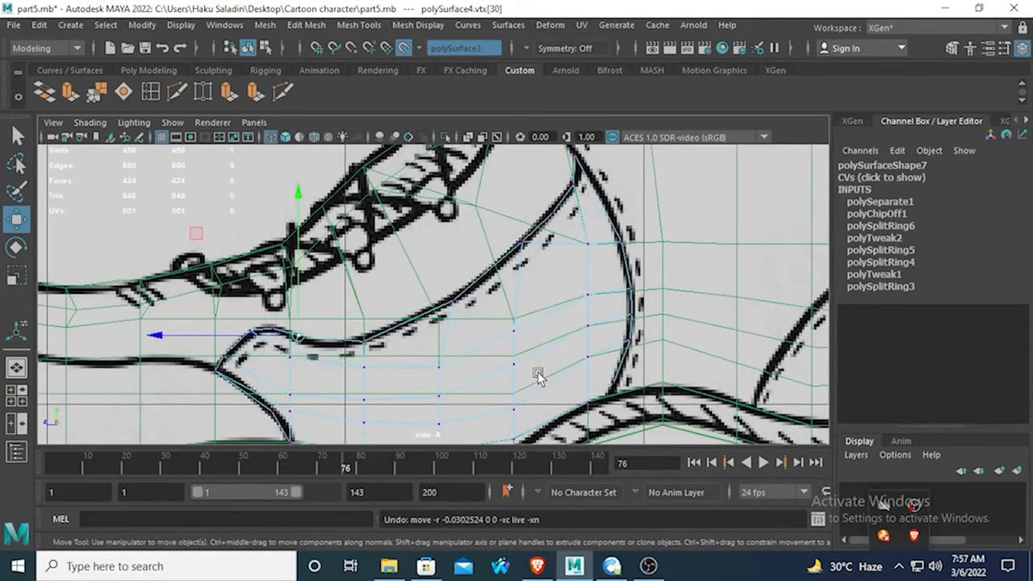
# Try moving the vertex near the panel's upper front corner inward onto the live shoe in the front view.
pyautogui.press('space')
pyautogui.press('space')
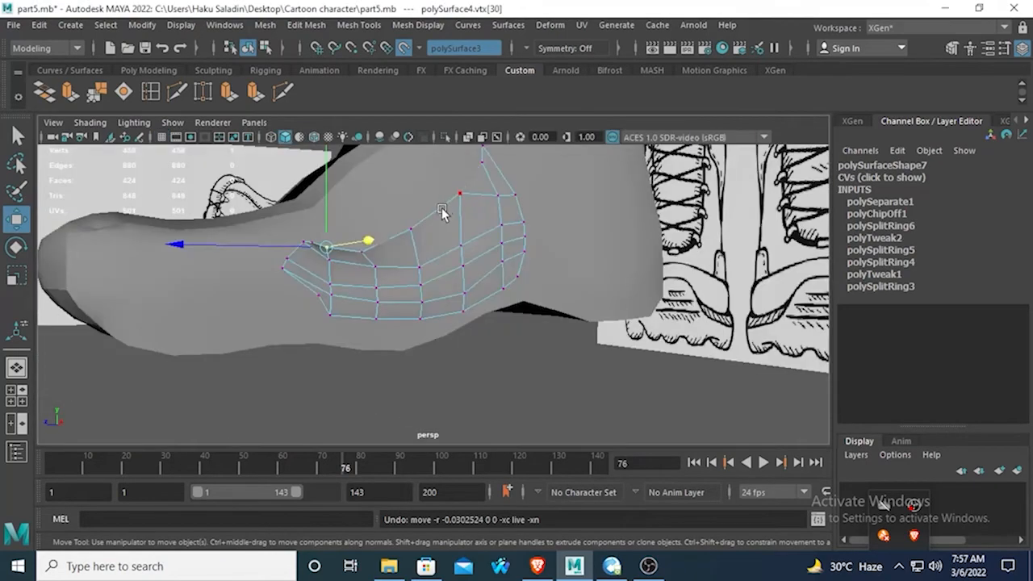
pyautogui.keyDown('alt'); pyautogui.moveTo(442, 212); pyautogui.dragTo(472, 266); pyautogui.keyUp('alt')
pyautogui.keyDown('alt'); pyautogui.moveTo(407, 355); pyautogui.dragTo(461, 358); pyautogui.keyUp('alt')
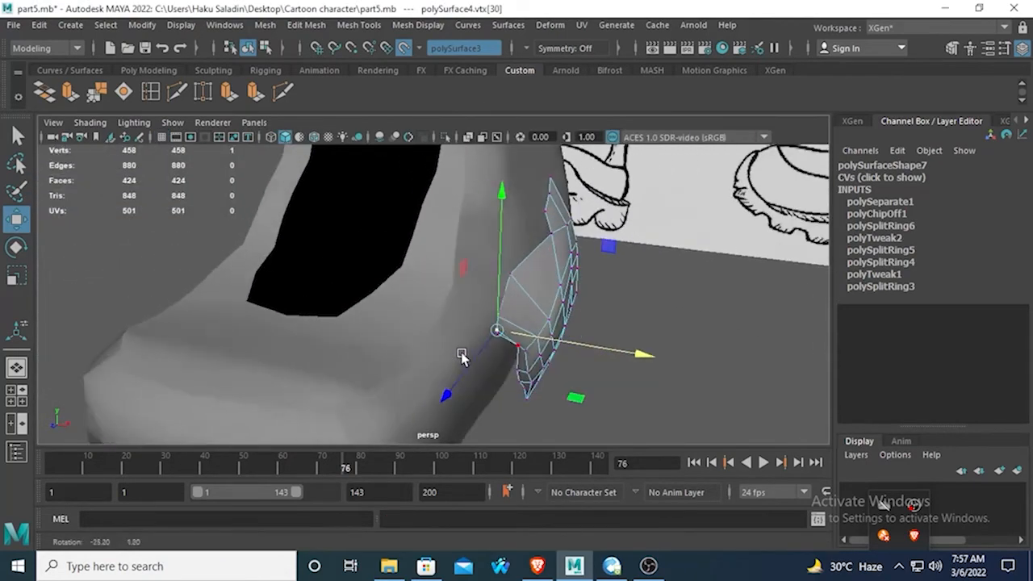
pyautogui.click(517, 355)
pyautogui.press('space')
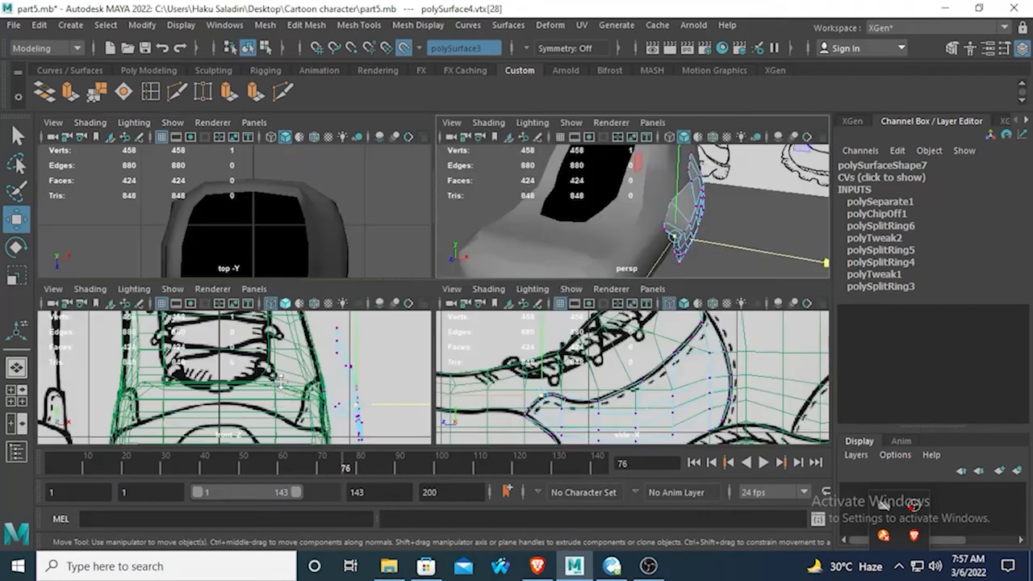
pyautogui.press('space')
pyautogui.moveTo(818, 350); pyautogui.dragTo(811, 355)
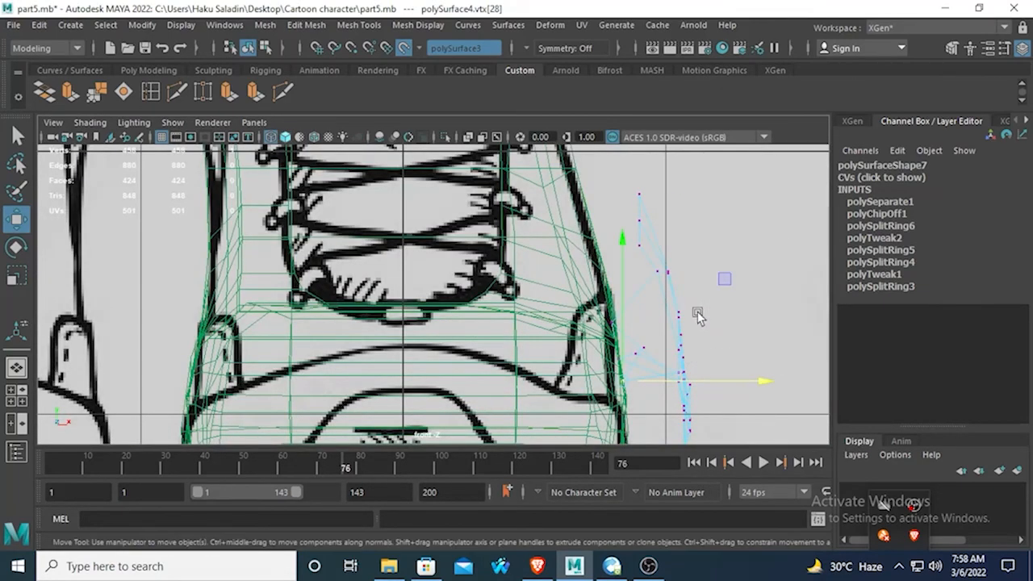
# Try moving two vertices along the panel's front edge inward onto the live shoe in the perspective view.
pyautogui.press('space')
pyautogui.press('space')
pyautogui.keyDown('alt'); pyautogui.moveTo(605, 235); pyautogui.dragTo(578, 212); pyautogui.keyUp('alt')
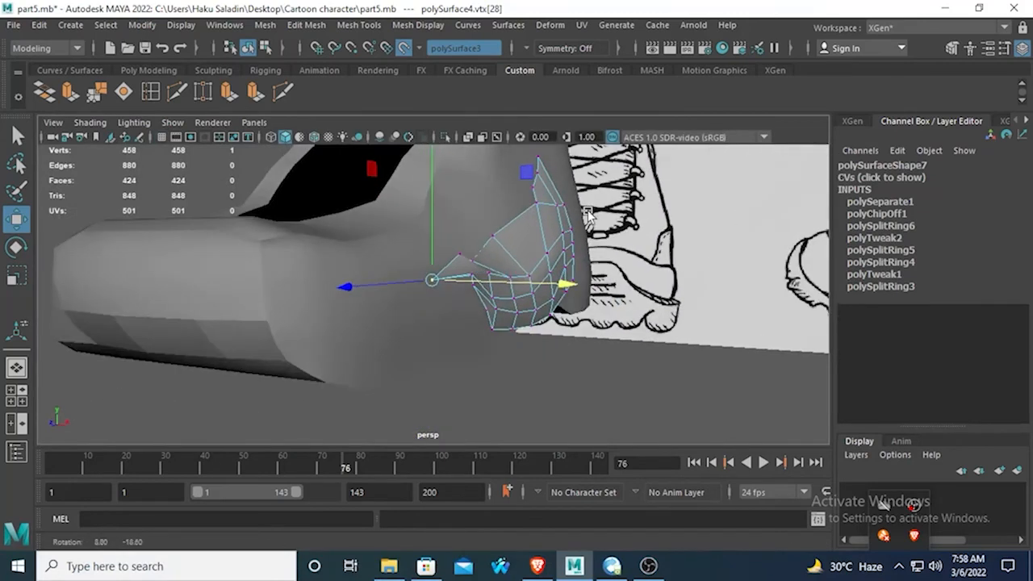
pyautogui.click(471, 276)
pyautogui.keyDown('alt'); pyautogui.moveTo(535, 321); pyautogui.dragTo(574, 323); pyautogui.keyUp('alt')
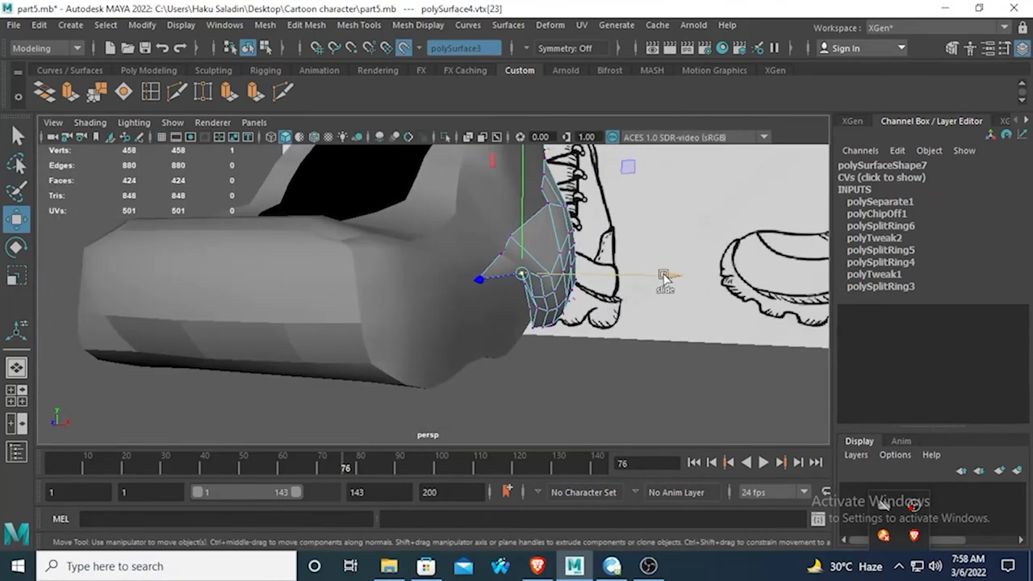
pyautogui.moveTo(665, 278); pyautogui.dragTo(655, 283)
pyautogui.click(523, 284)
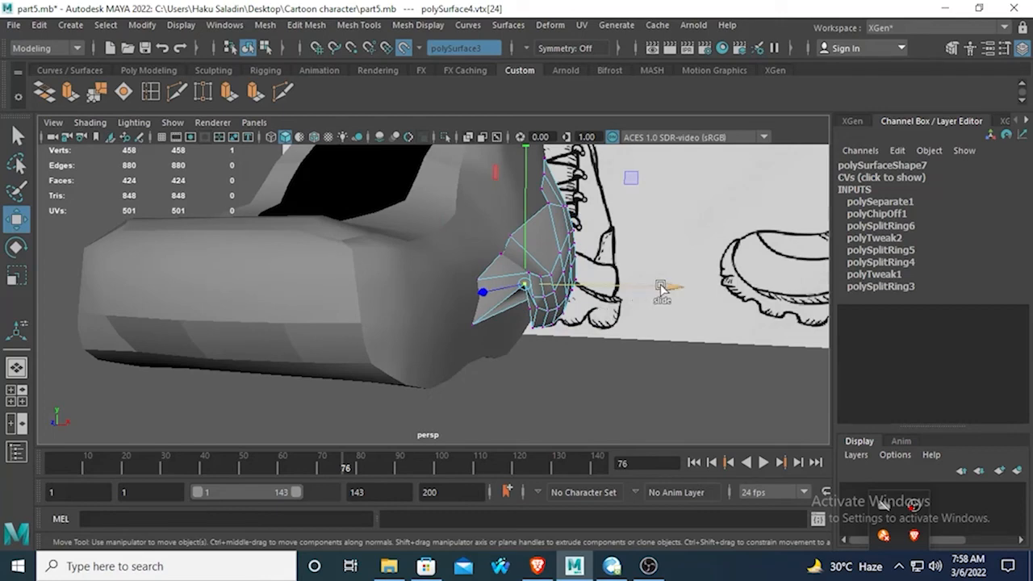
pyautogui.moveTo(664, 293); pyautogui.dragTo(660, 292)
# Undo the recent front-vertex moves and selections back to the selected upper-edge vertex.
pyautogui.keyDown('alt'); pyautogui.moveTo(533, 323); pyautogui.dragTo(452, 336); pyautogui.keyUp('alt')
pyautogui.hotkey('ctrl', 'z')
pyautogui.hotkey('ctrl', 'z')
pyautogui.hotkey('ctrl', 'z')
pyautogui.hotkey('ctrl', 'z')
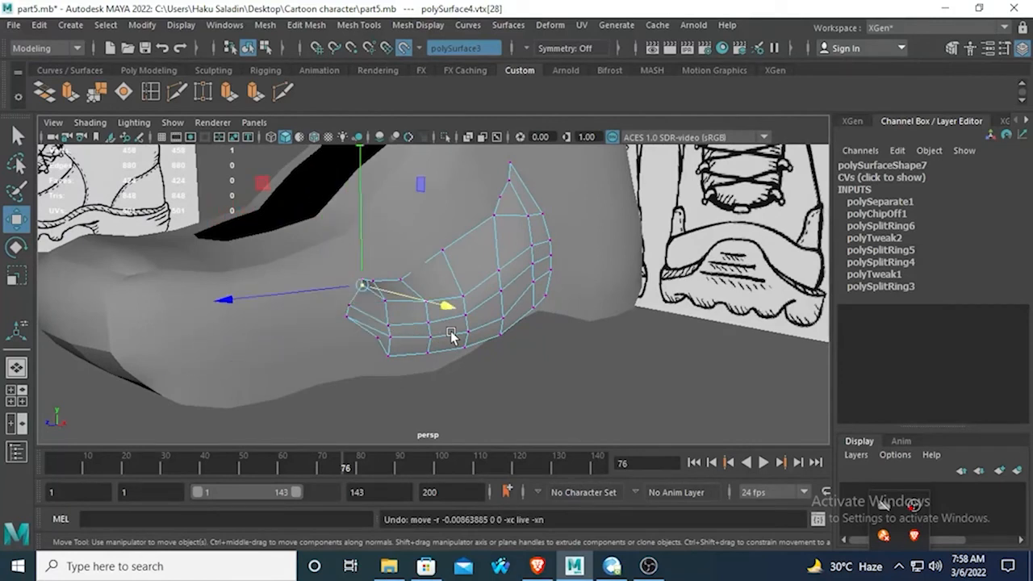
pyautogui.hotkey('ctrl', 'z')
pyautogui.hotkey('ctrl', 'z')
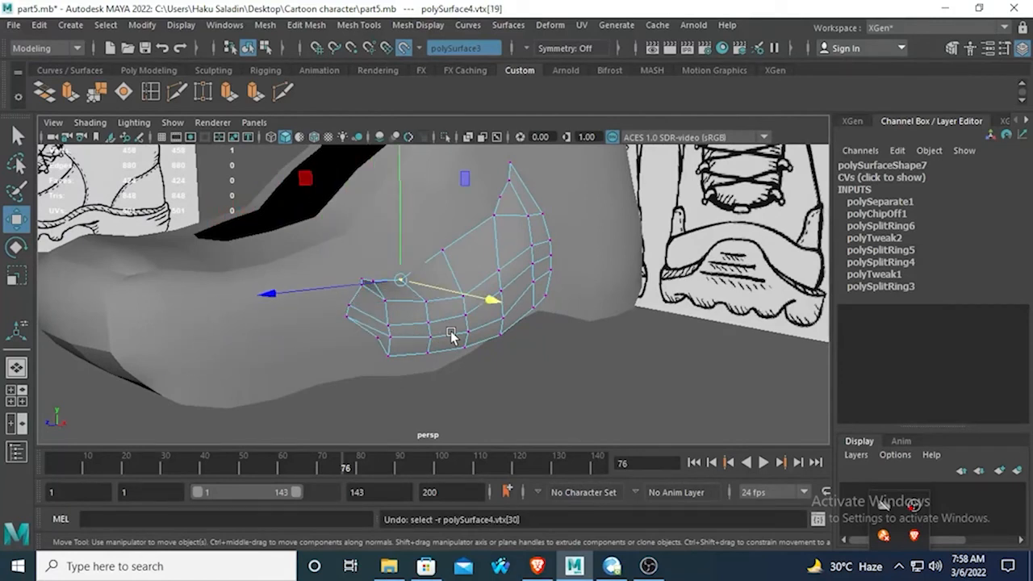